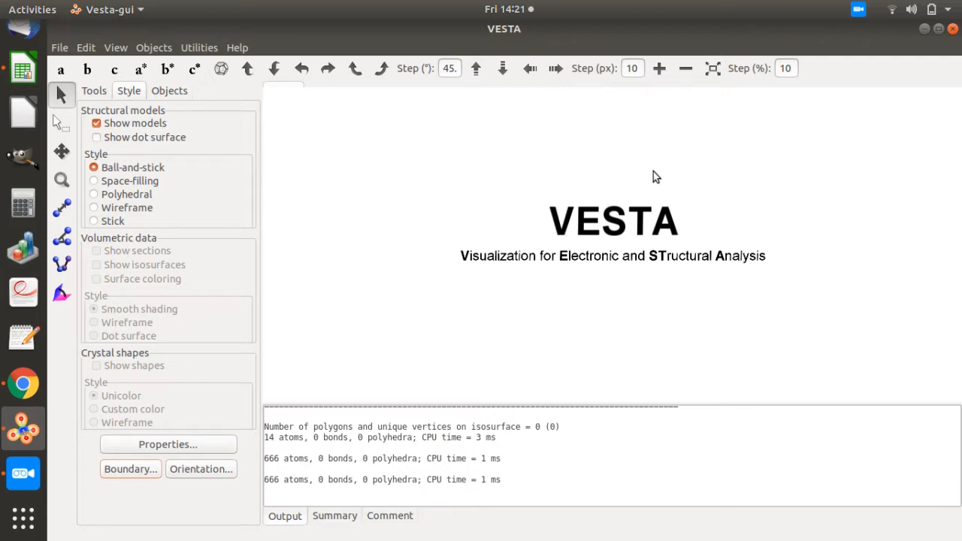
Open the structure file Al1_ICSD_240129.cif from the Downloads folder
left_click(59, 48)
left_click(66, 100)
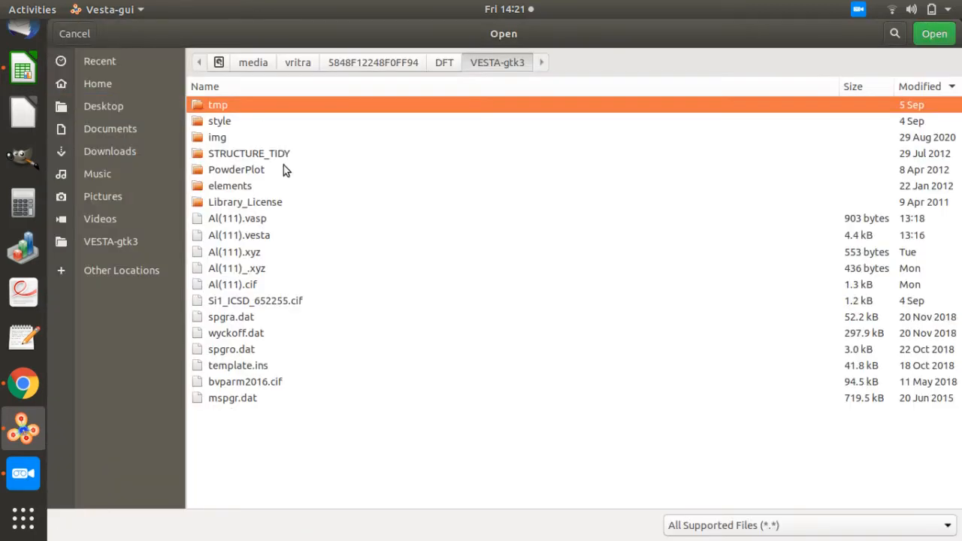
left_click(122, 148)
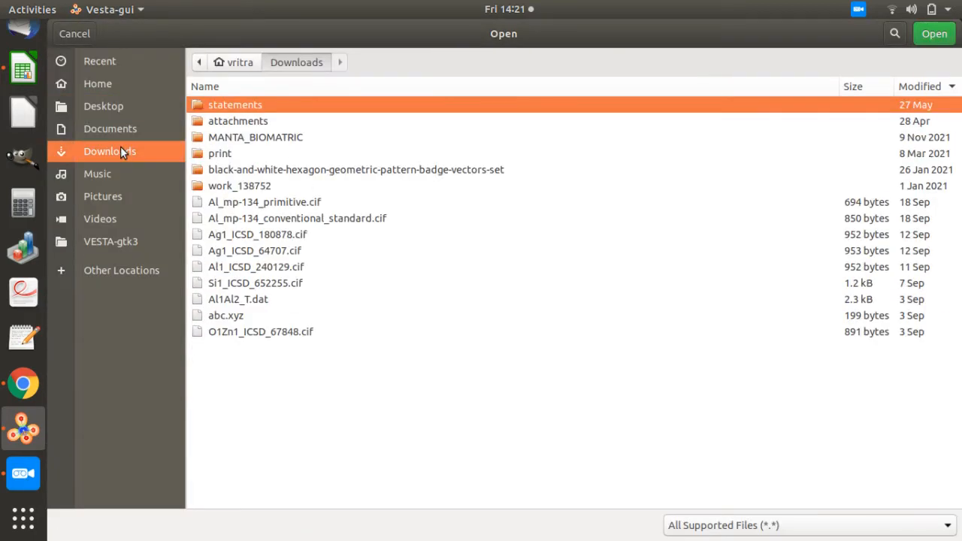
double_click(252, 269)
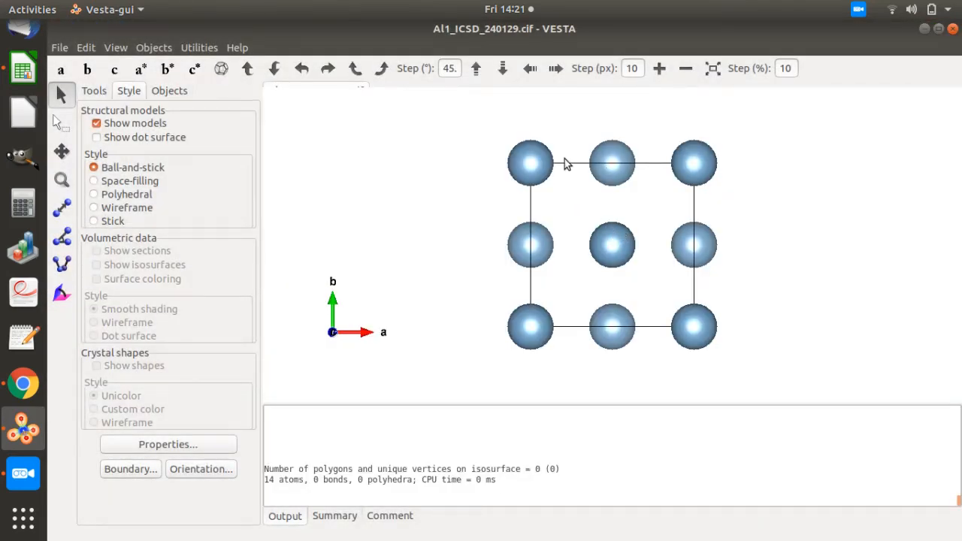
Extend the aluminium structure's boundary by setting the maximum x, y and z fractional coordinates to 5
left_click_drag(539, 159, 578, 330)
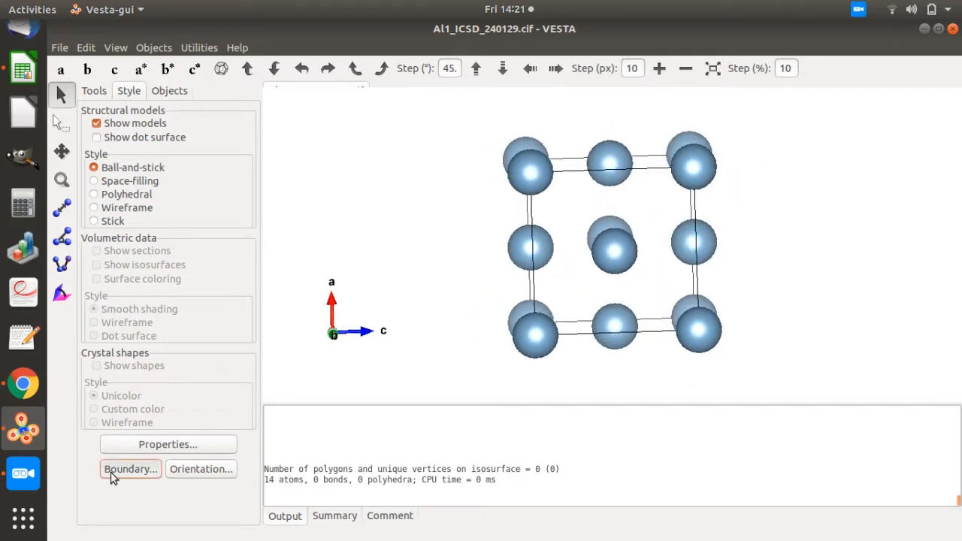
left_click(120, 469)
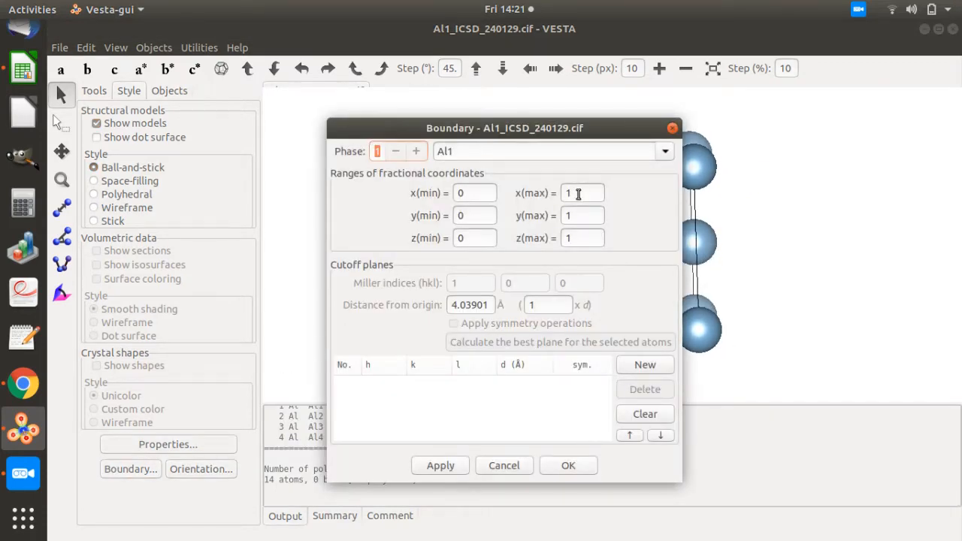
double_click(578, 194)
double_click(576, 214)
type("5")
left_click(566, 466)
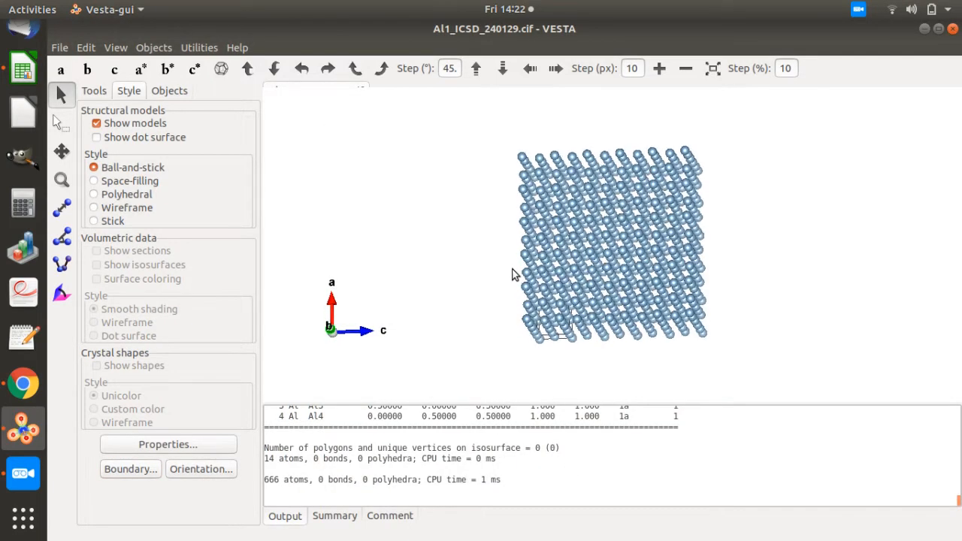
Add a new lattice plane to the Al1 phase and colour it blue (#0000FF)
mouse_move(512, 275)
left_mouse_down()
mouse_move(531, 293)
mouse_move(525, 288)
left_mouse_up()
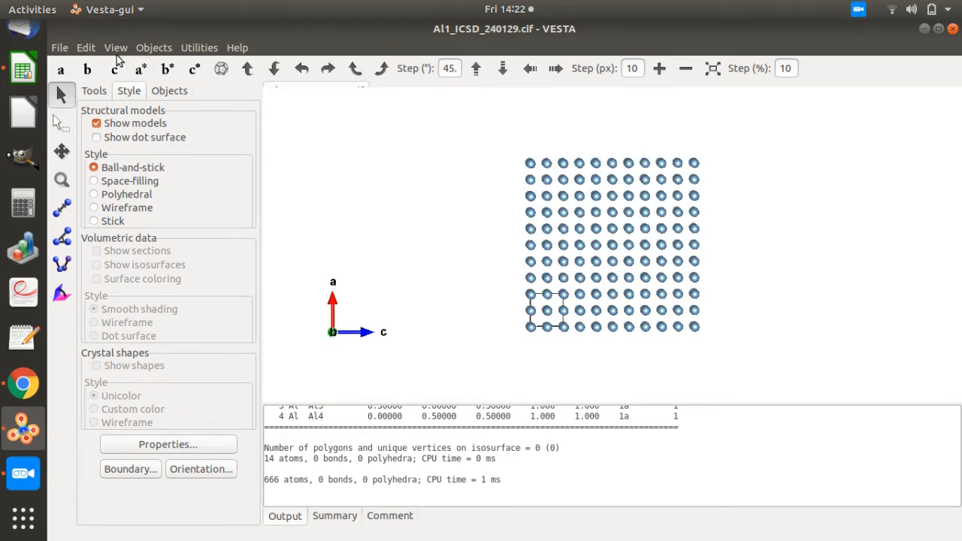
left_click(85, 48)
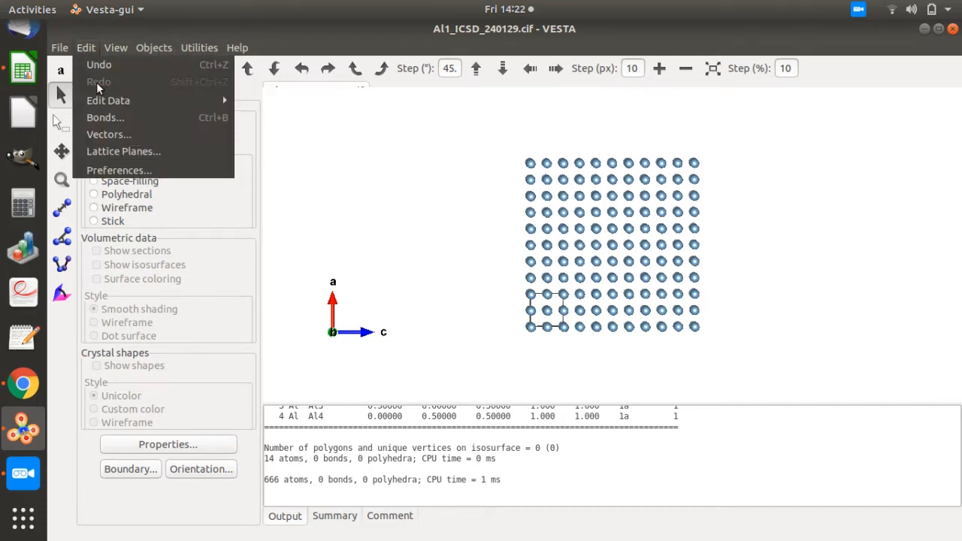
left_click(124, 151)
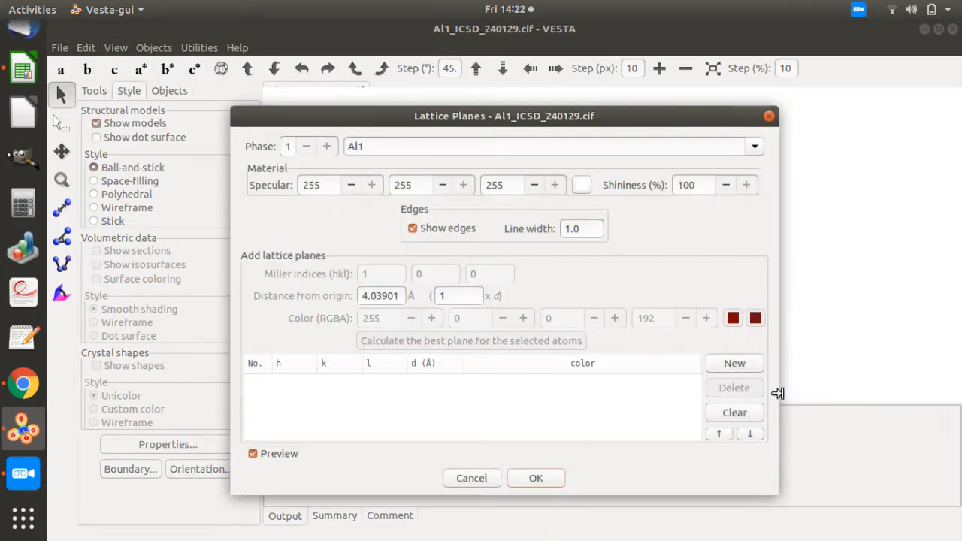
left_click(728, 364)
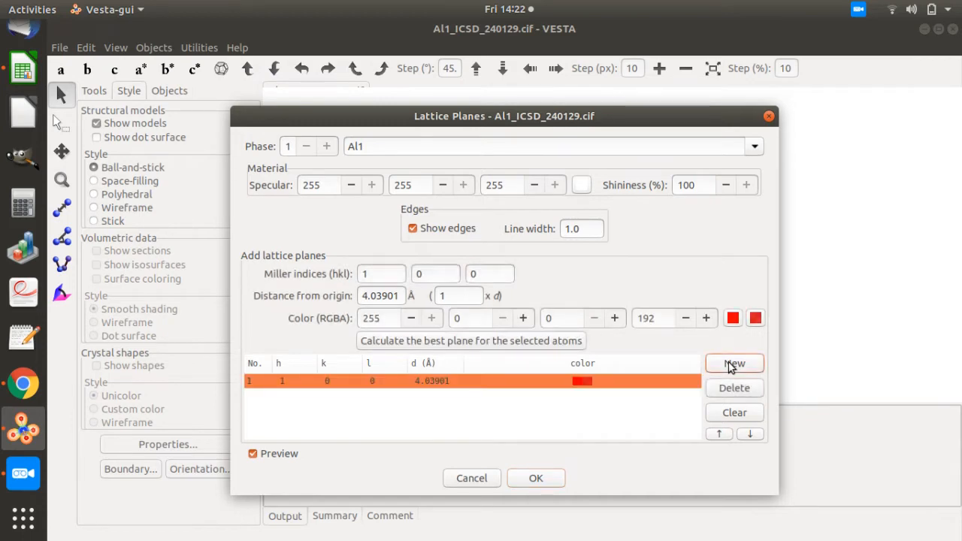
double_click(576, 384)
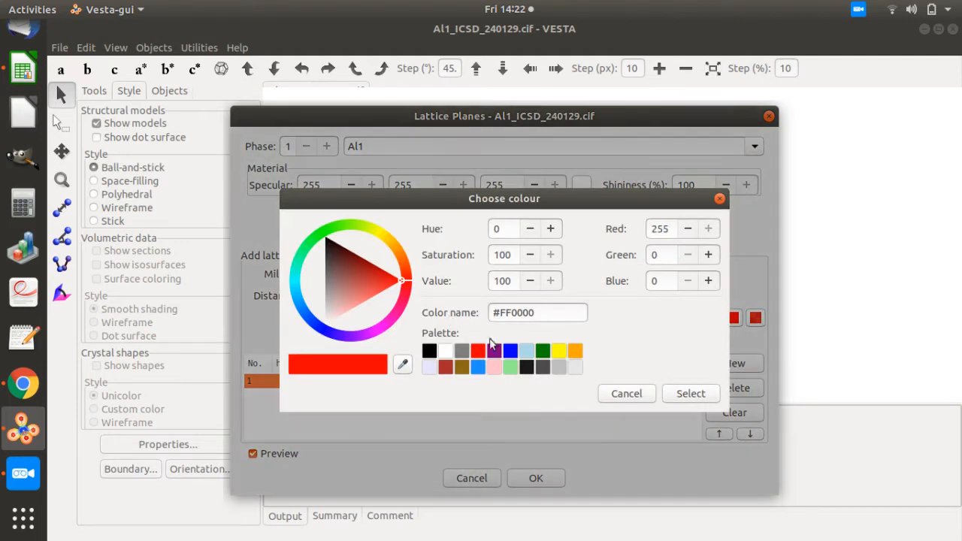
left_click(510, 350)
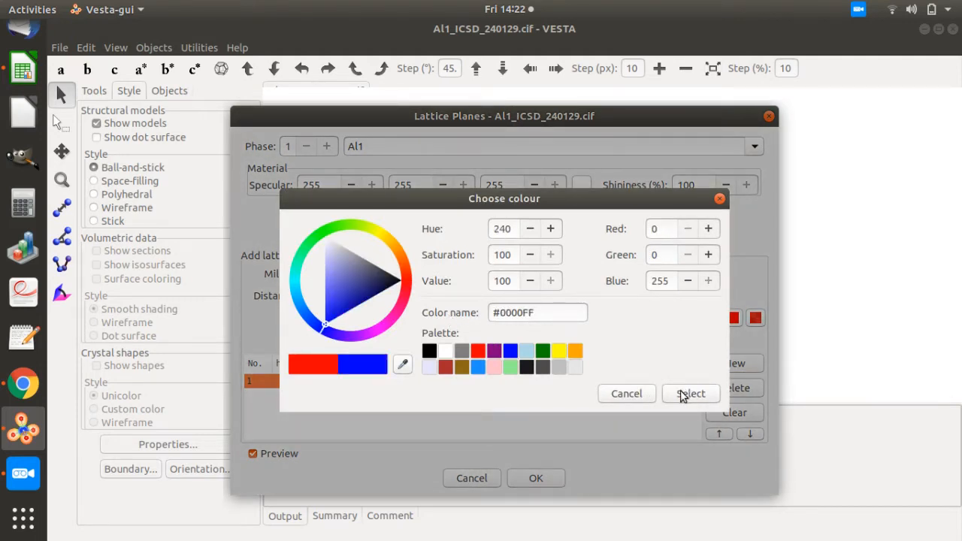
left_click(682, 394)
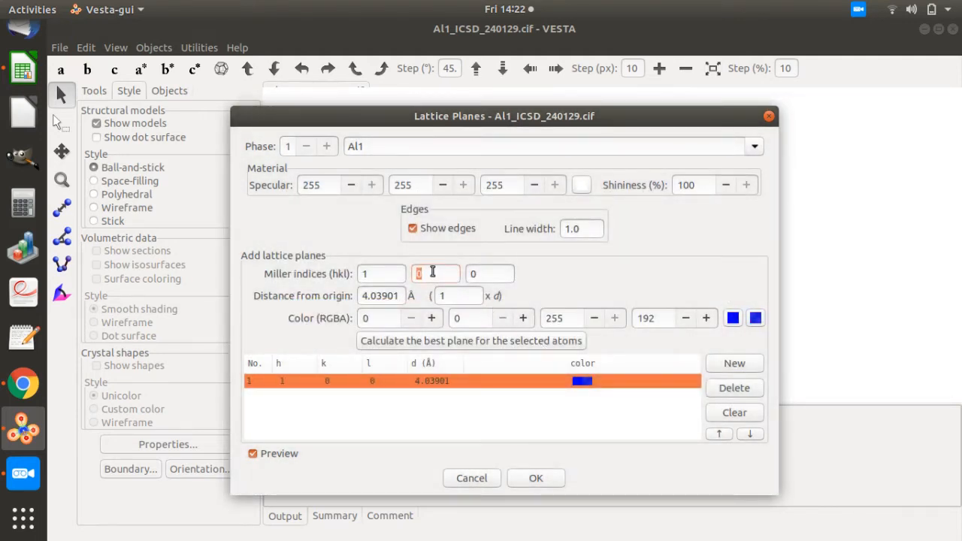
Set the blue lattice plane's Miller indices to 1 1 1 and uncover the structure preview
double_click(431, 273)
type("1")
double_click(493, 273)
type("1")
left_click_drag(565, 116, 235, 100)
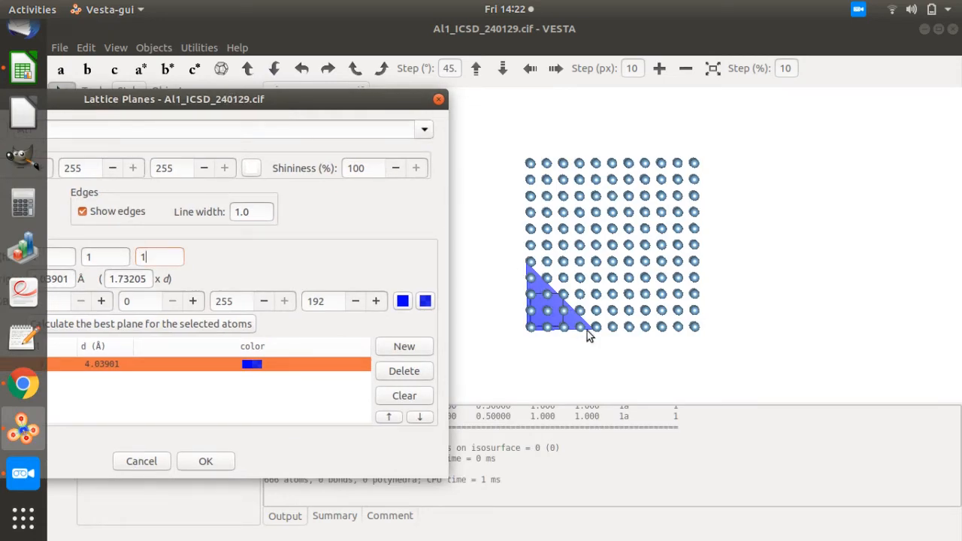
Set the (111) plane's distance from the origin to 5 × d and apply the lattice plane settings
left_click_drag(587, 331, 690, 223)
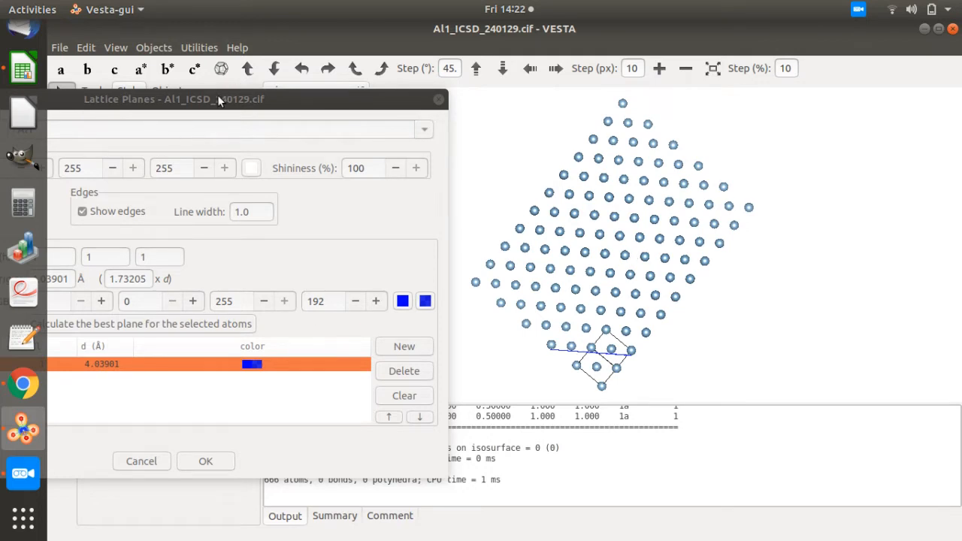
left_click_drag(223, 99, 267, 100)
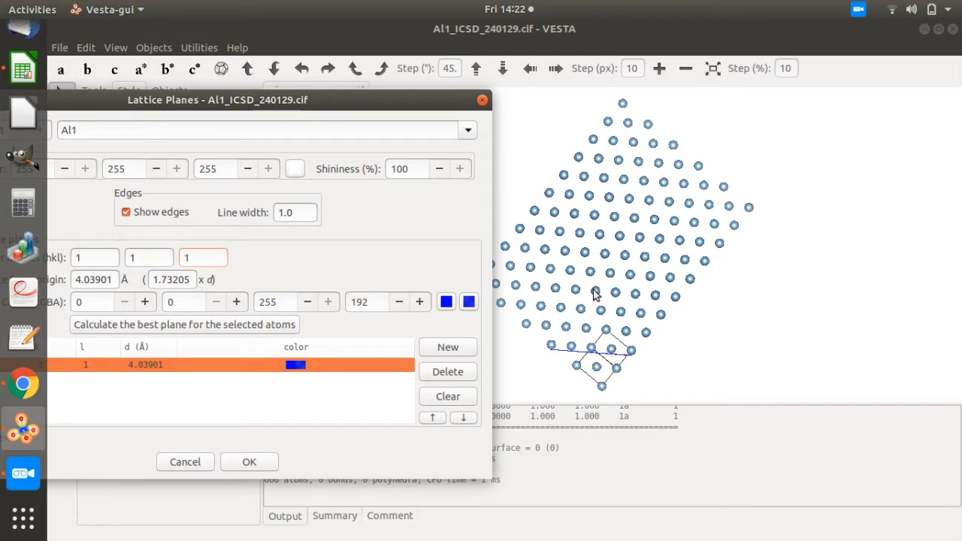
triple_click(165, 277)
key("BackSpace")
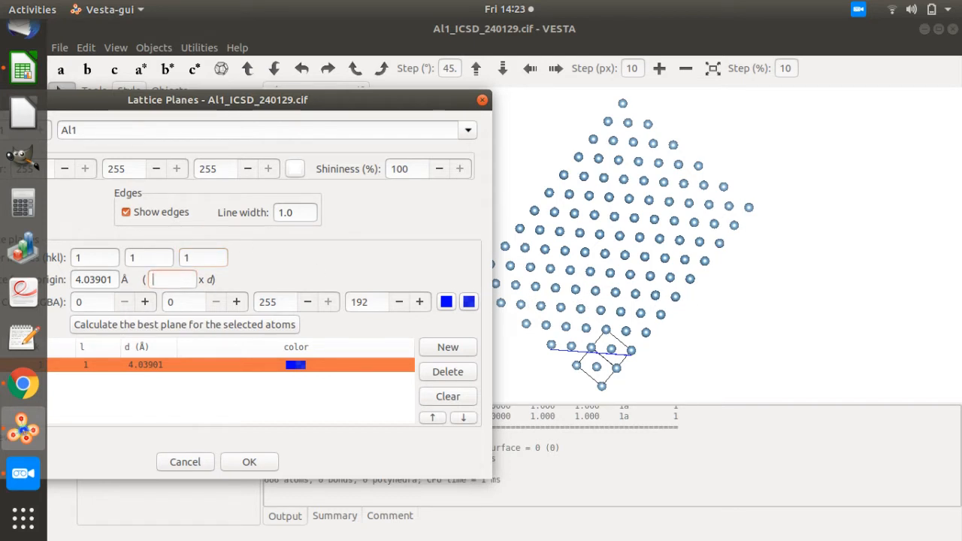
type("5")
left_click(248, 462)
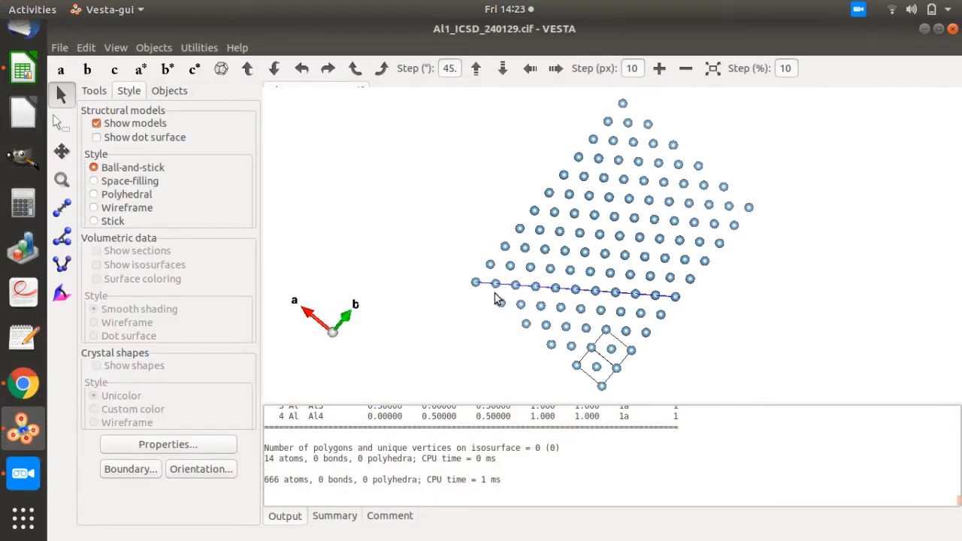
Add a second blue lattice plane with Miller indices 1 1 1
mouse_move(498, 298)
left_mouse_down()
mouse_move(469, 281)
mouse_move(495, 288)
mouse_move(486, 292)
left_mouse_up()
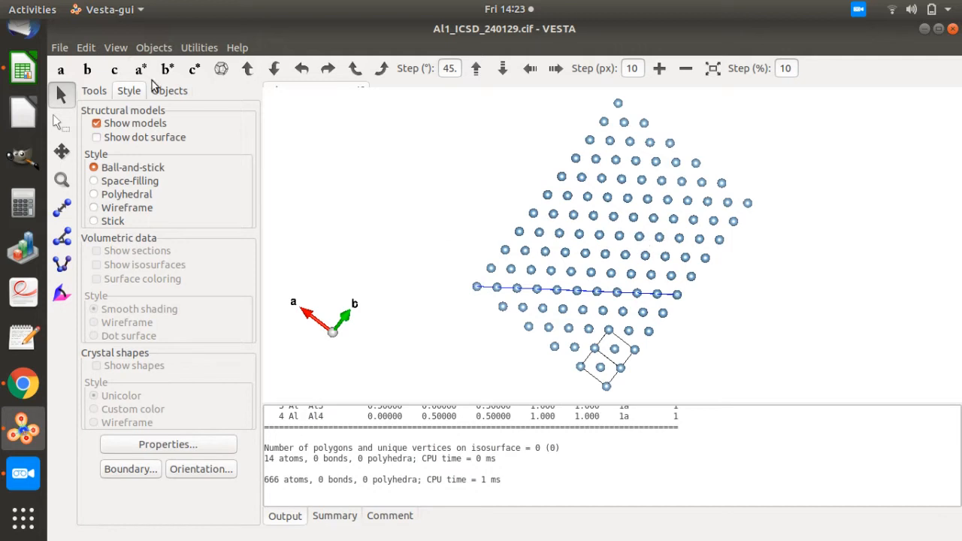
left_click(86, 48)
left_click(123, 151)
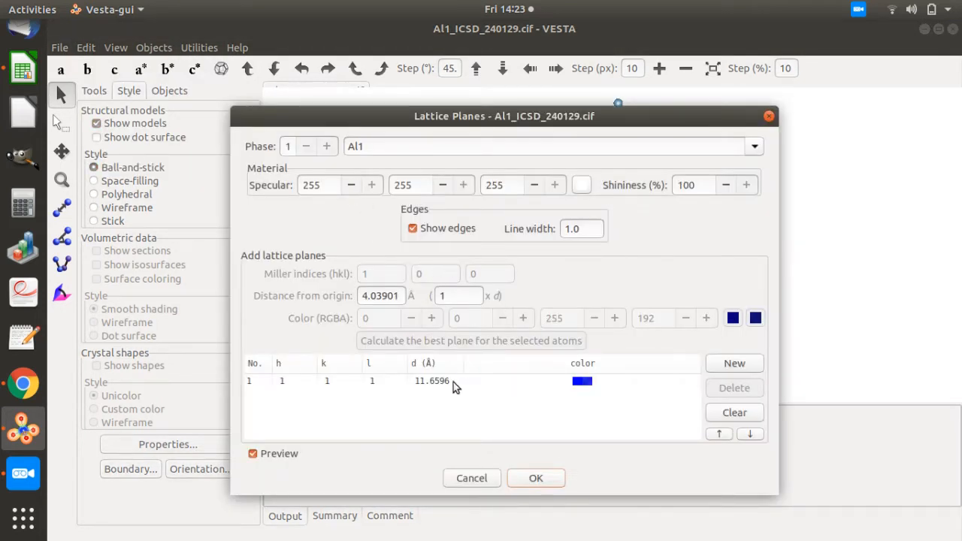
left_click(723, 367)
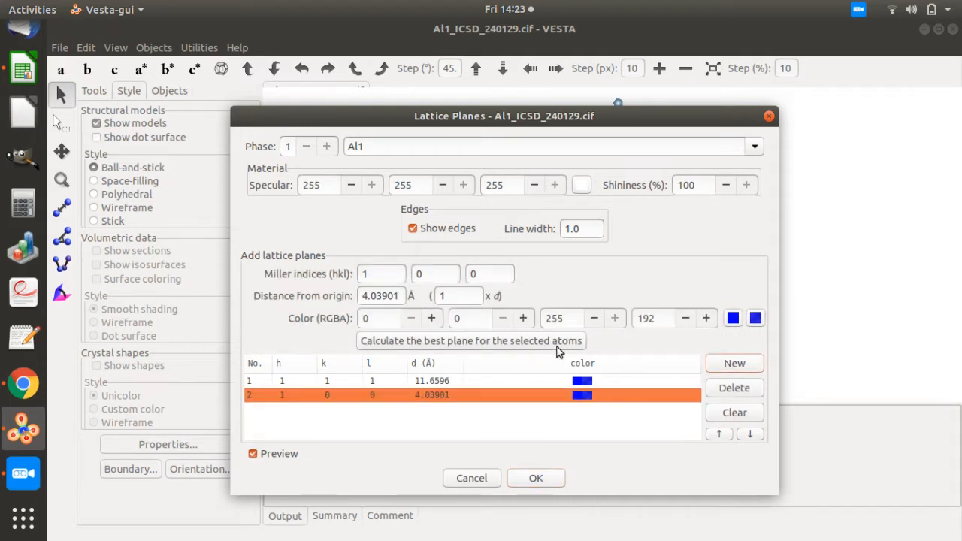
double_click(441, 274)
type("11")
double_click(478, 275)
type("1")
Set the second (111) plane's distance from the origin to 8 × d and apply the lattice plane settings
double_click(449, 300)
left_click(450, 298)
double_click(450, 299)
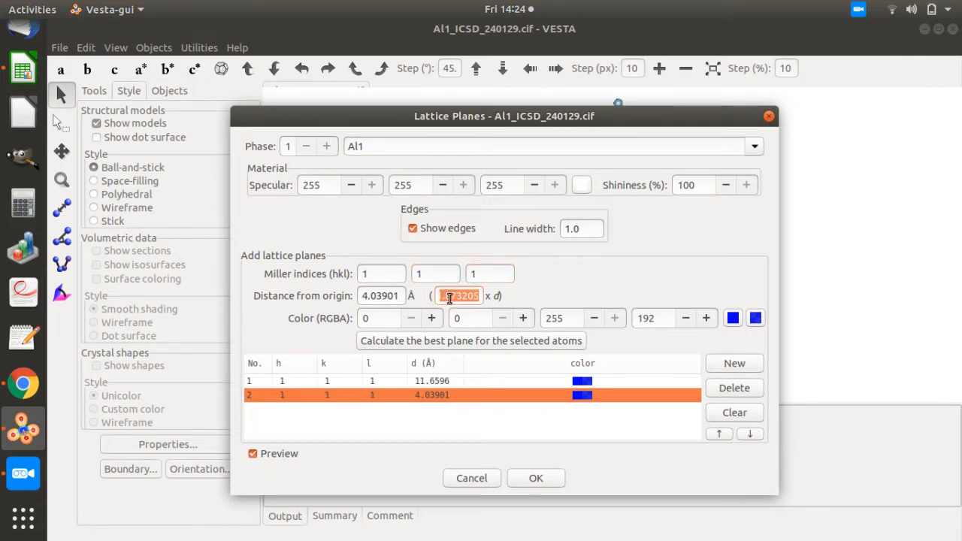
key("BackSpace")
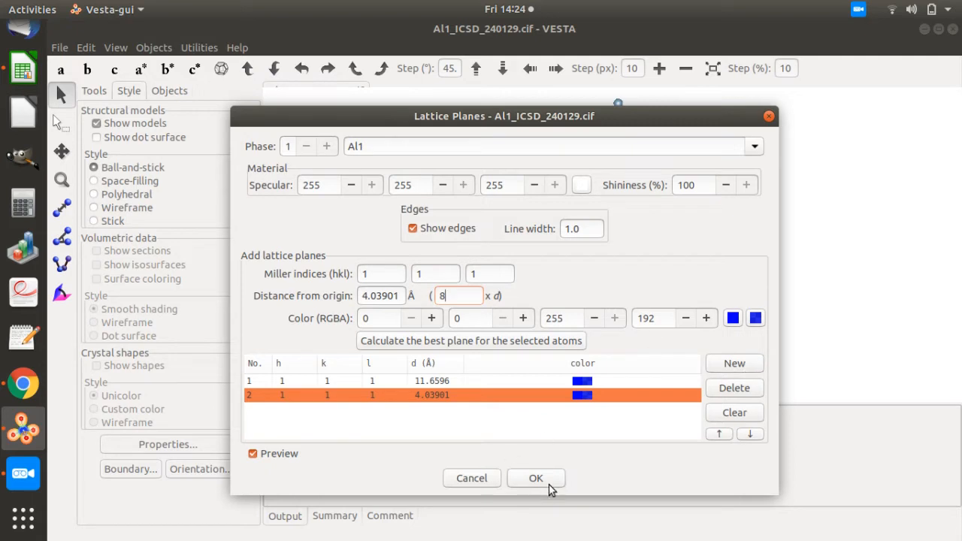
left_click(549, 485)
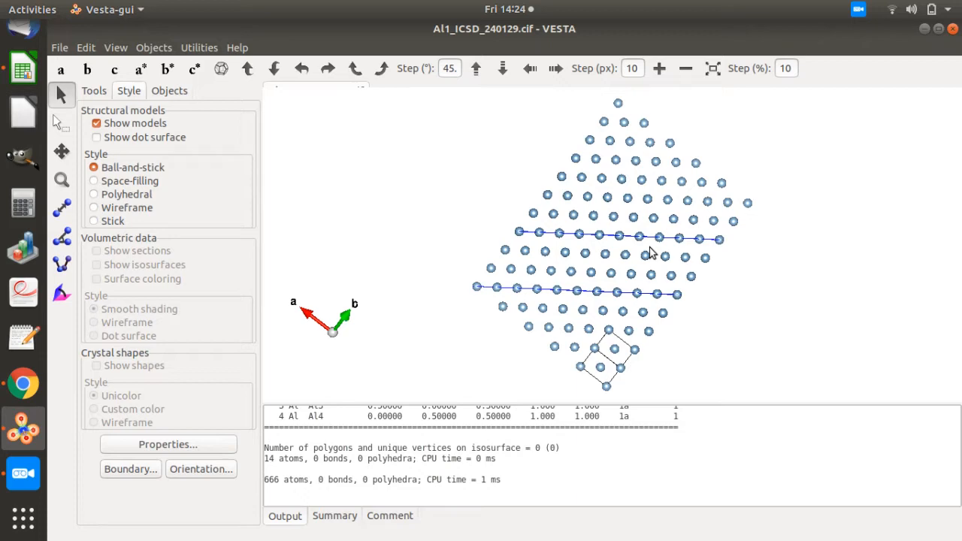
Select three vertically aligned atoms: one on each blue plane and one in the unit cell below
left_click_drag(669, 260, 622, 256)
left_click_drag(620, 256, 619, 258)
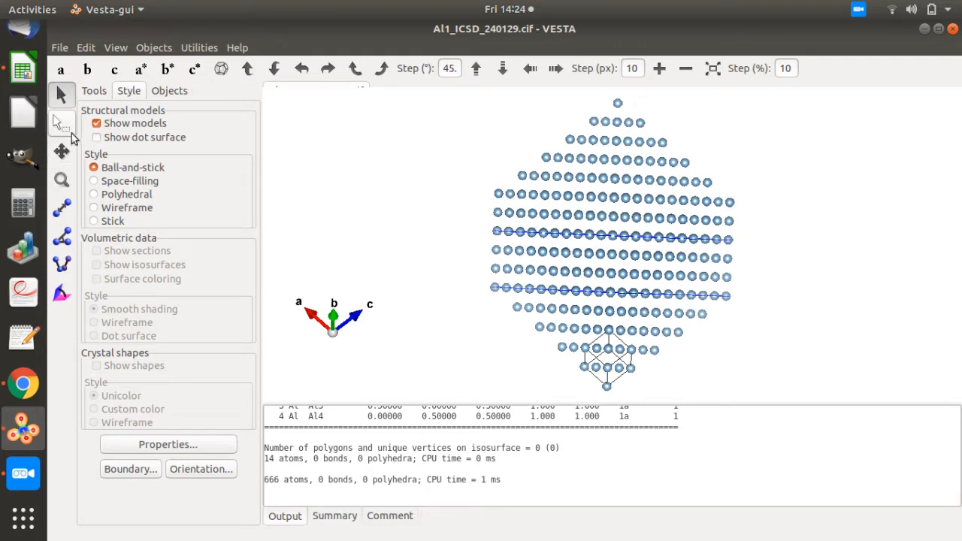
left_click(55, 125)
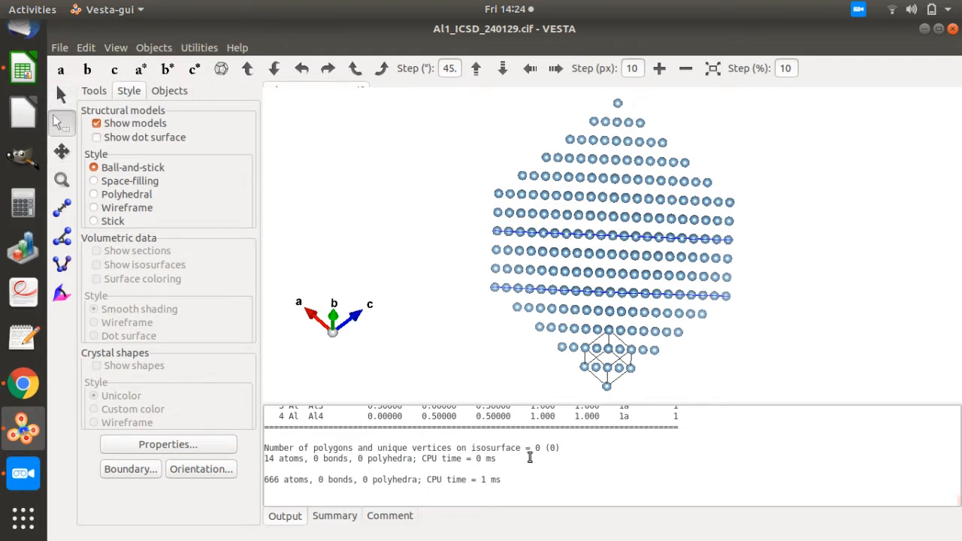
left_click(610, 293)
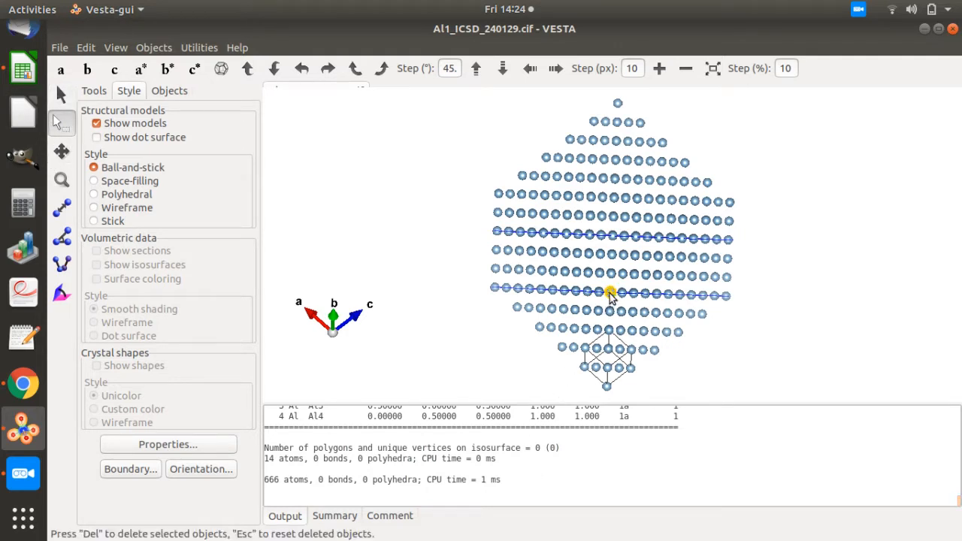
left_click(614, 238, "shift")
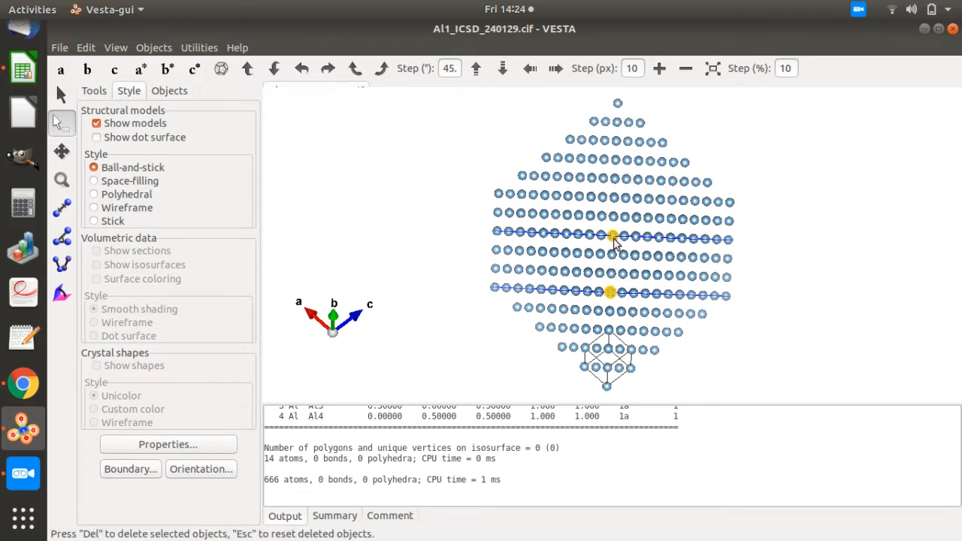
left_click(609, 350, "shift")
Add a third lattice plane and colour it red (#FF0000)
left_click(87, 48)
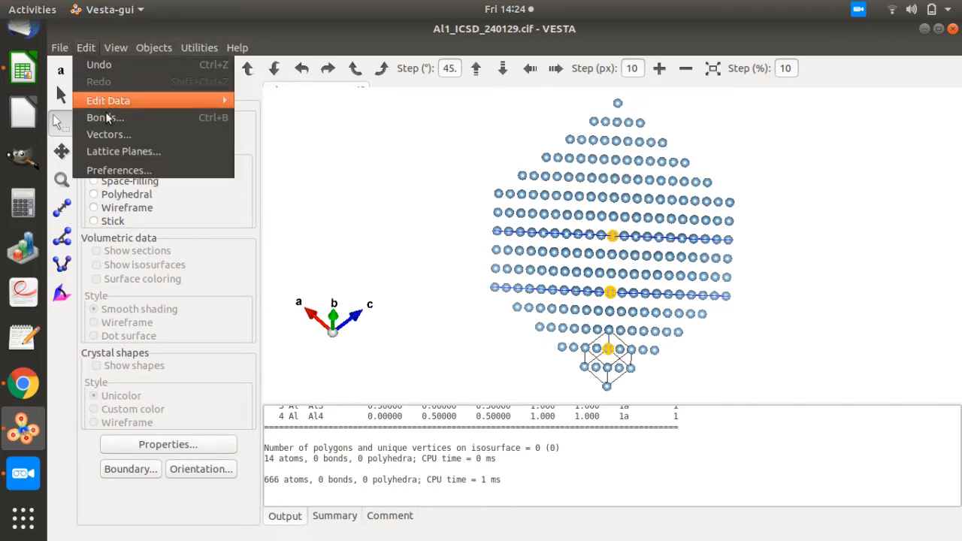
left_click(129, 148)
left_click_drag(478, 128, 386, 85)
left_click(636, 322)
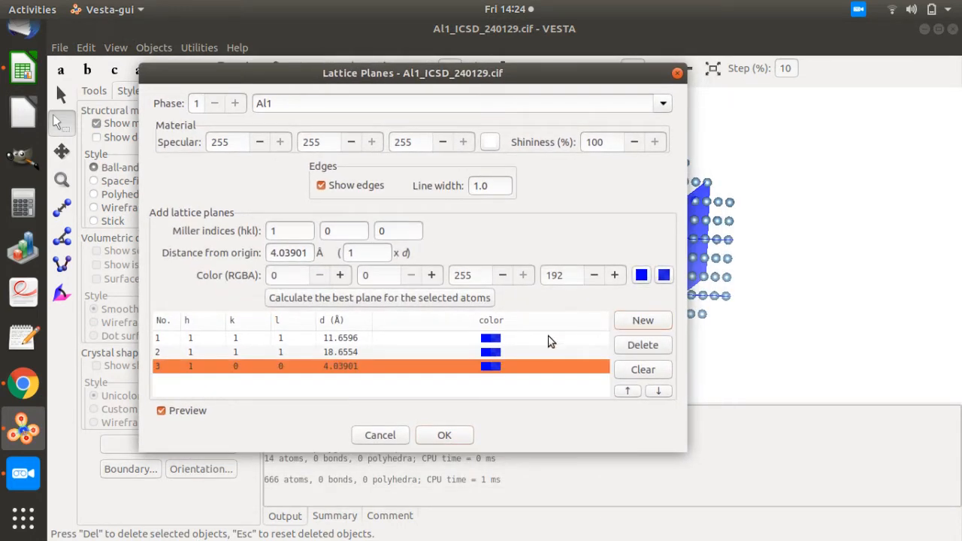
double_click(489, 367)
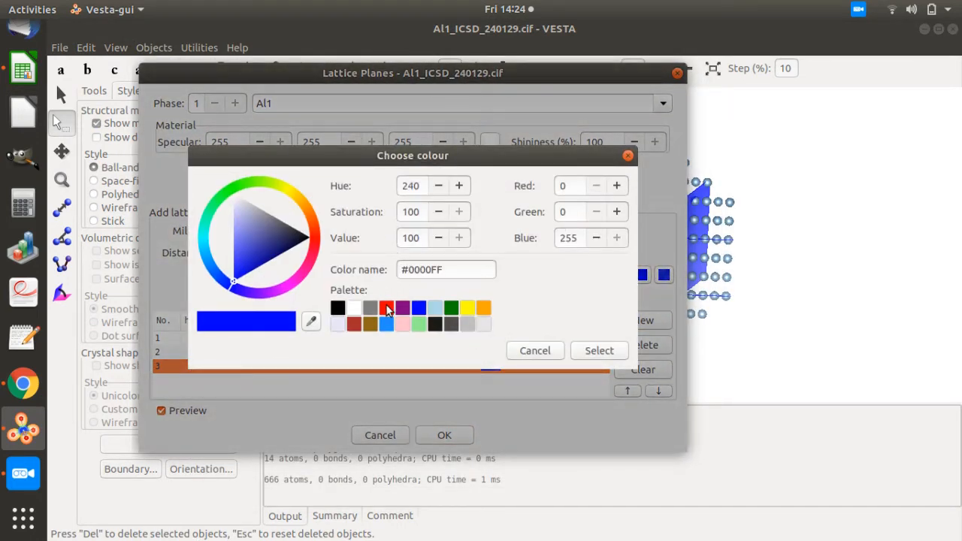
left_click(386, 308)
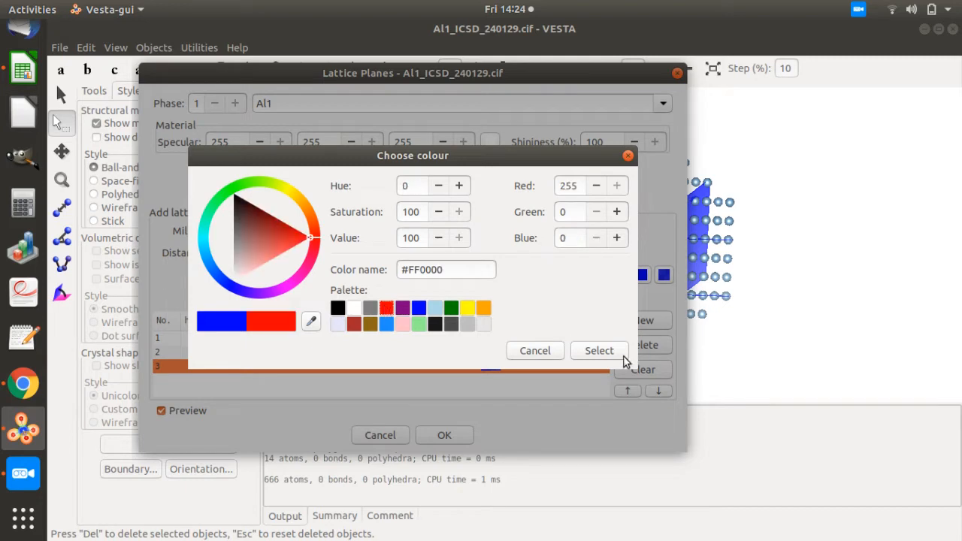
left_click(593, 350)
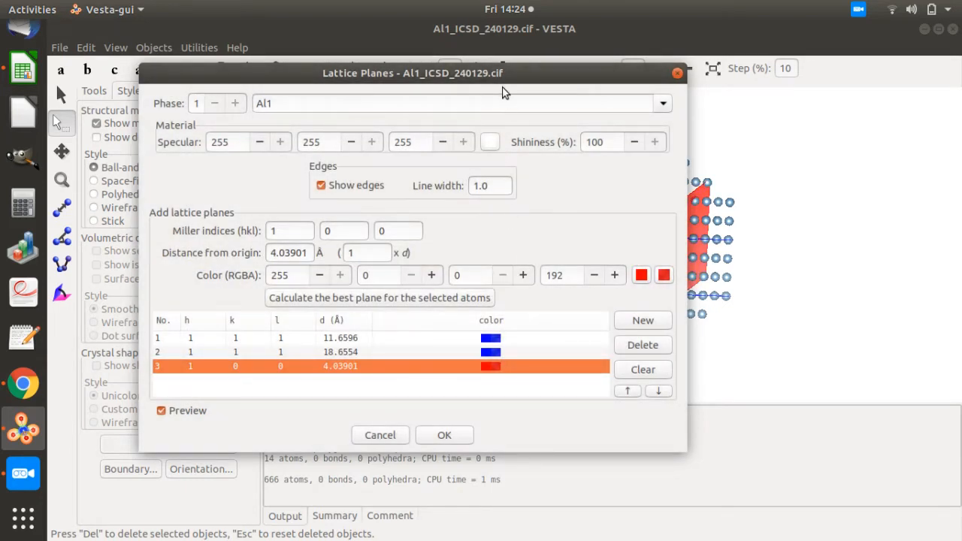
Fit the red lattice plane by calculating the best plane for the three selected atoms
left_click_drag(501, 73, 367, 65)
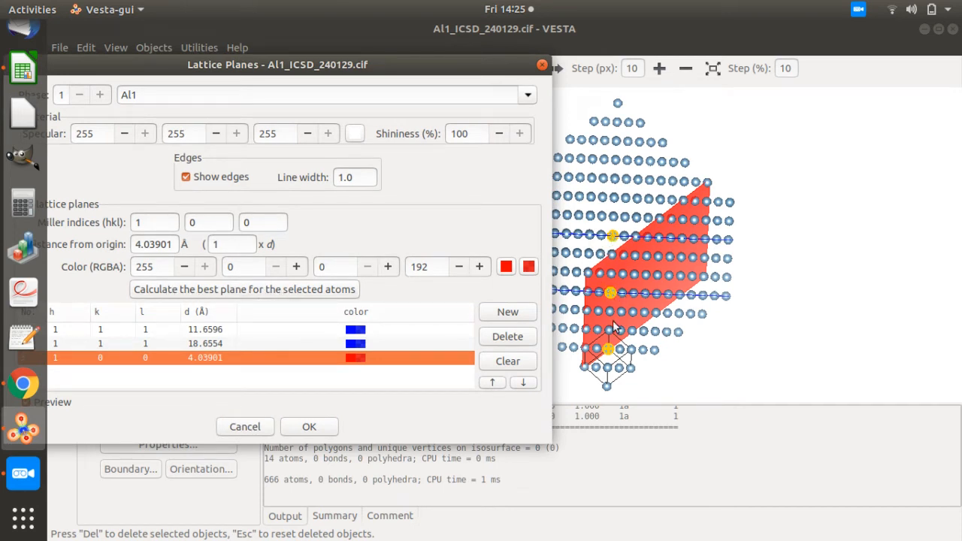
left_click(263, 293)
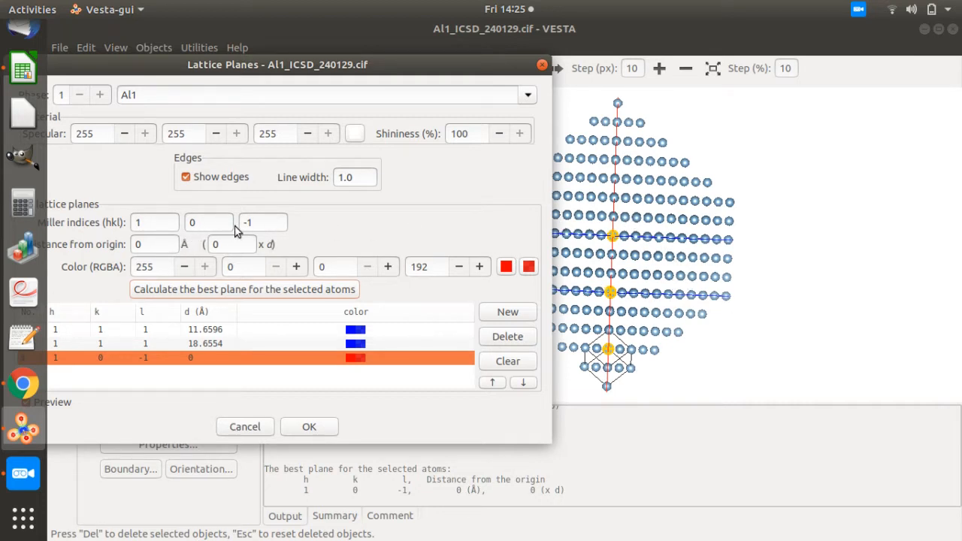
Apply the fitted red plane and add a second red lattice plane with Miller indices (1 0 -1)
left_click(313, 427)
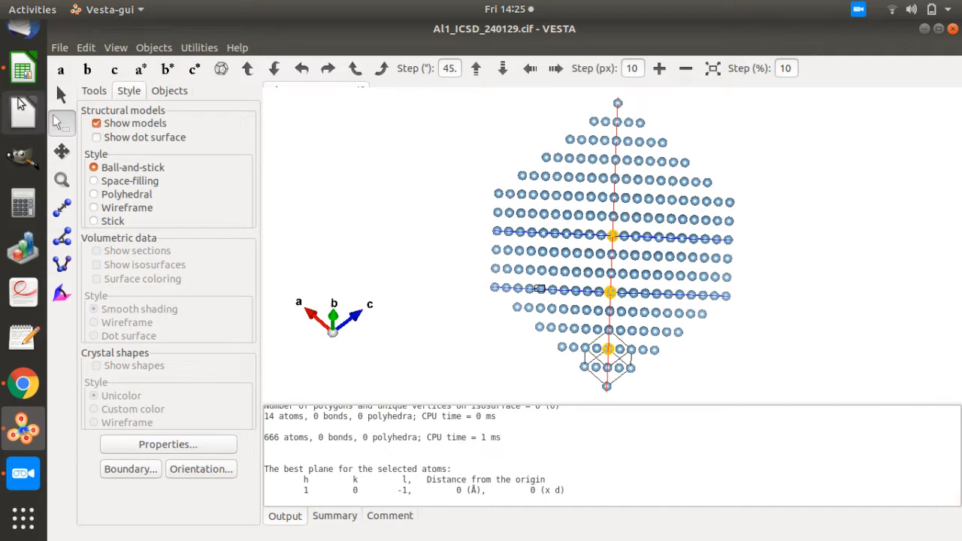
left_click(63, 103)
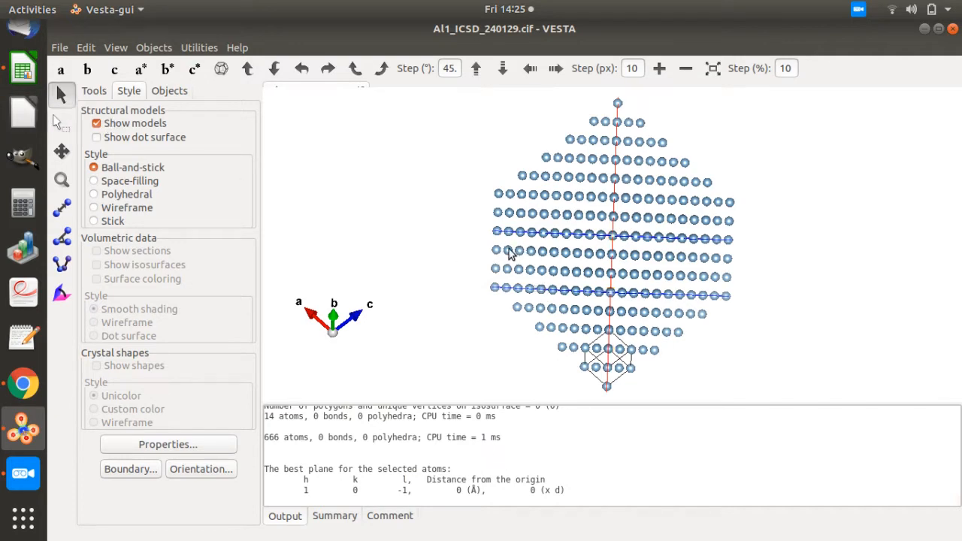
mouse_move(510, 249)
left_mouse_down()
mouse_move(512, 236)
mouse_move(502, 248)
mouse_move(511, 245)
mouse_move(509, 255)
left_mouse_up()
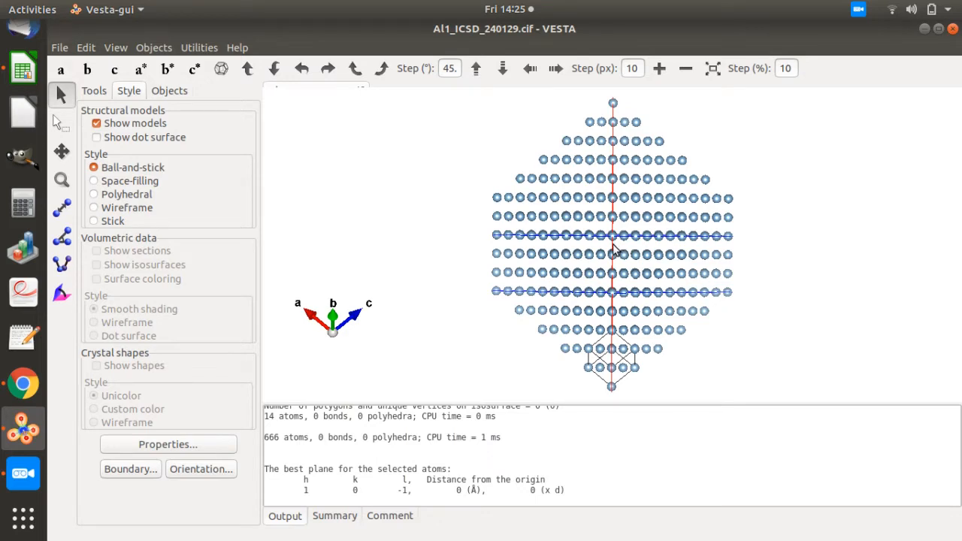
left_click(85, 48)
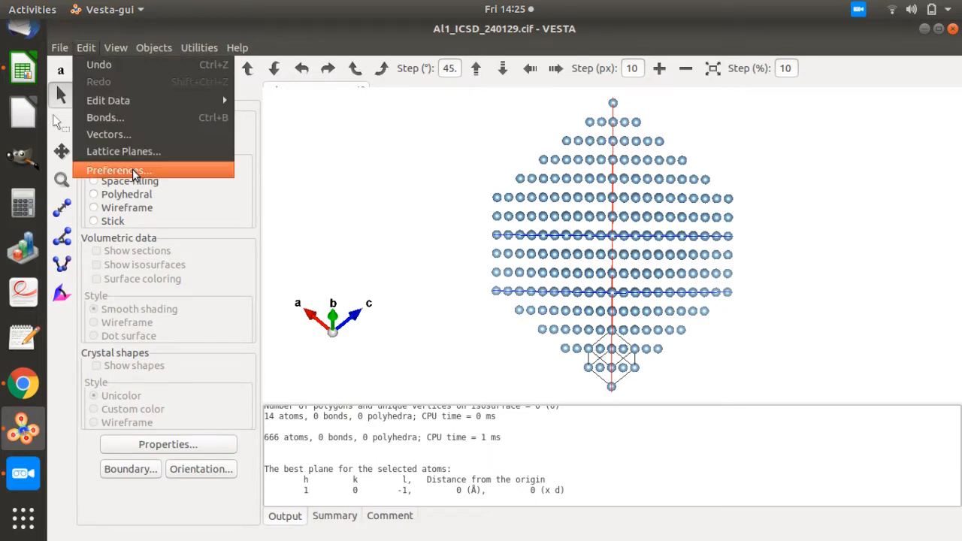
left_click(123, 152)
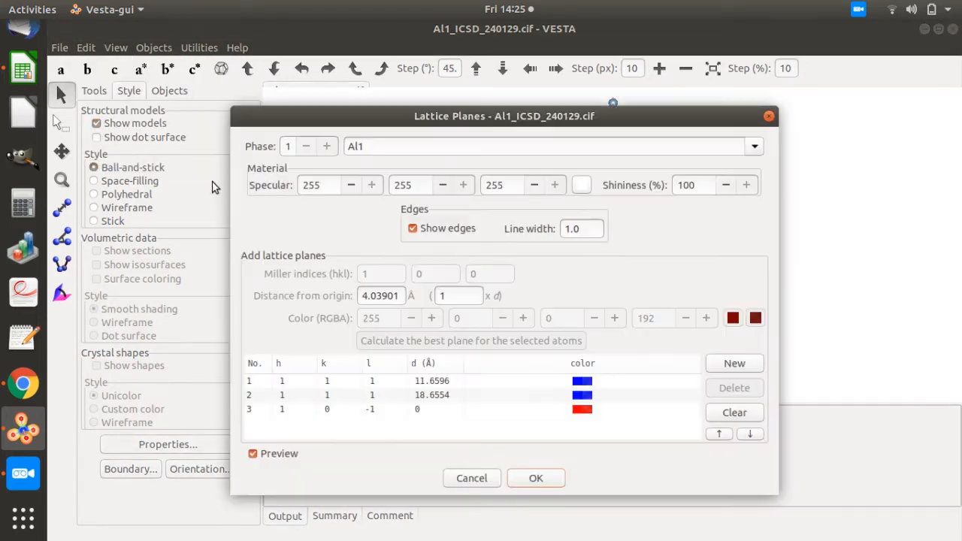
left_click(398, 409)
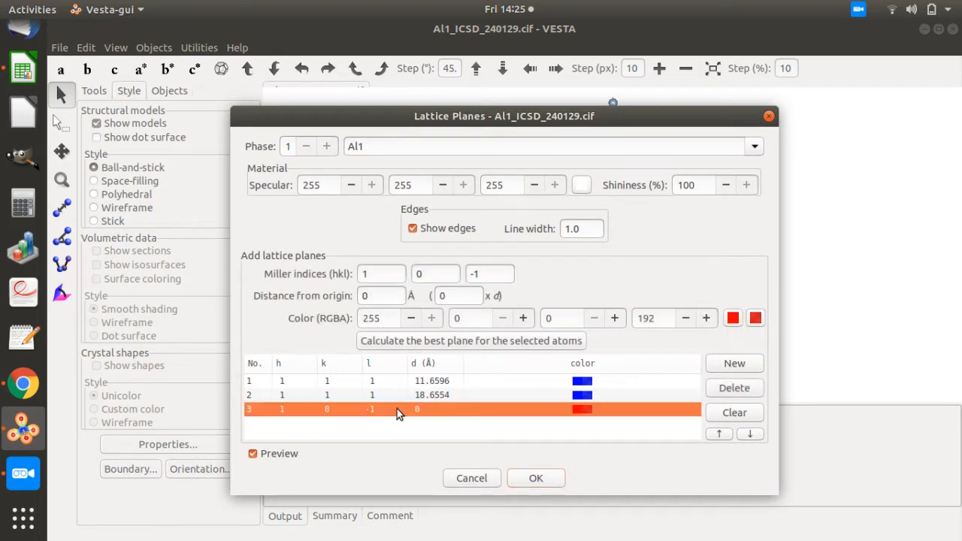
left_click(726, 365)
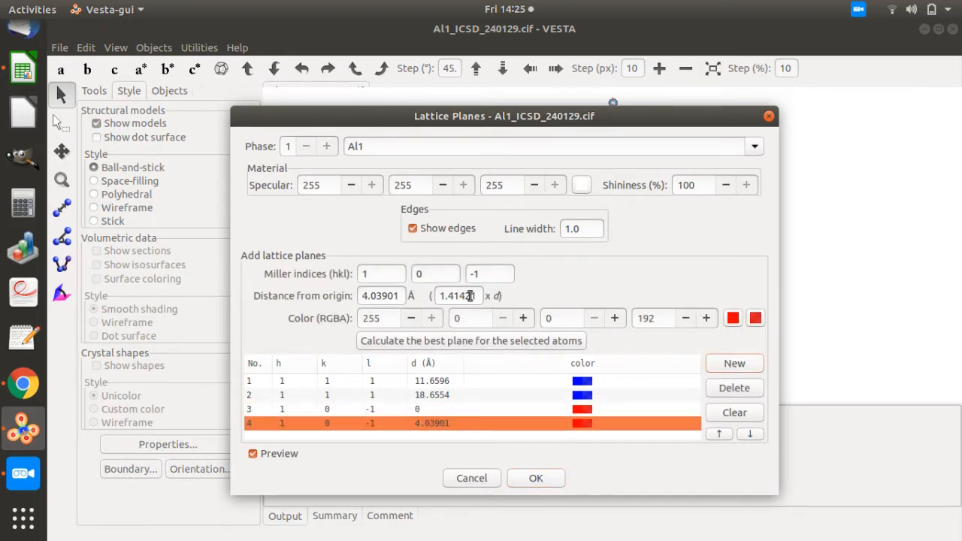
Set the second red plane's distance from the origin to 1 × d and apply the lattice plane settings
left_click_drag(470, 295, 461, 296)
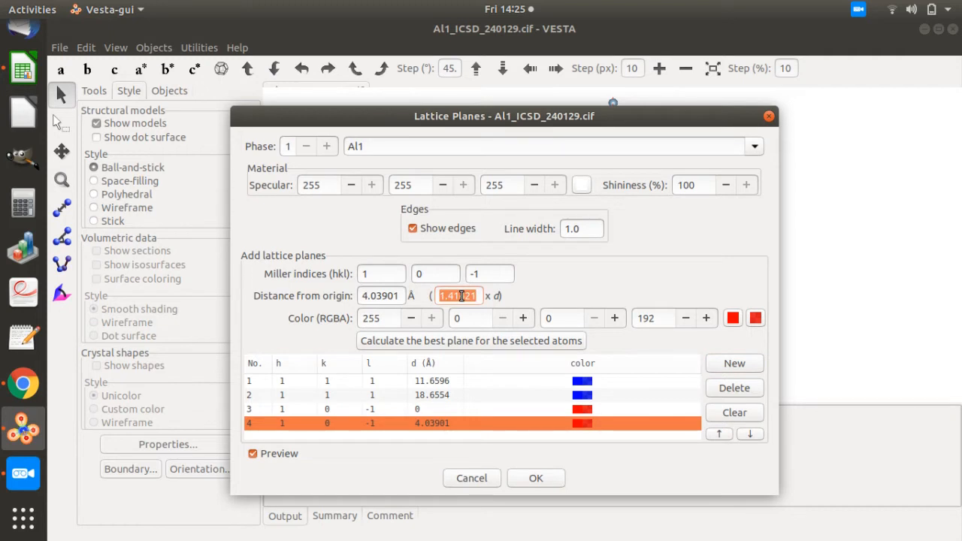
type("2")
left_click_drag(462, 296, 454, 296)
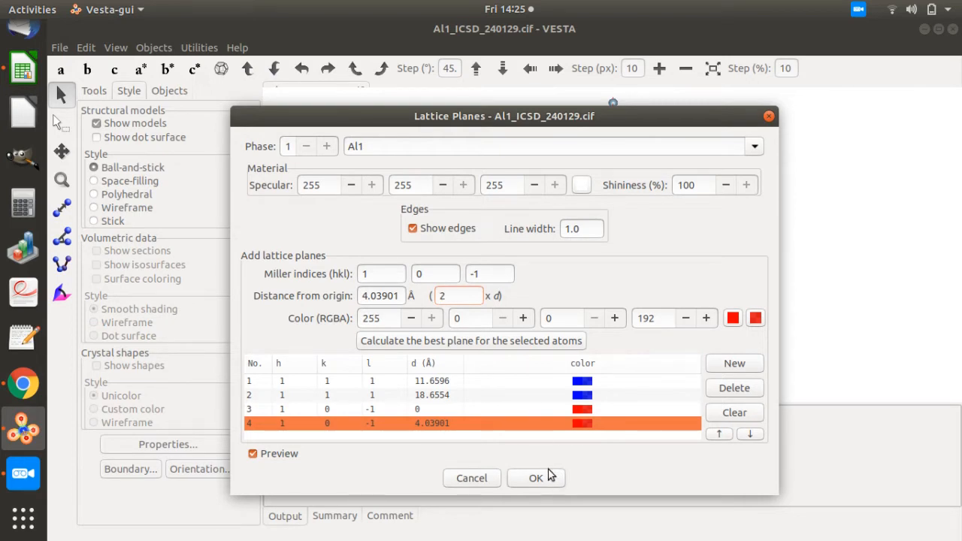
left_click_drag(583, 120, 326, 92)
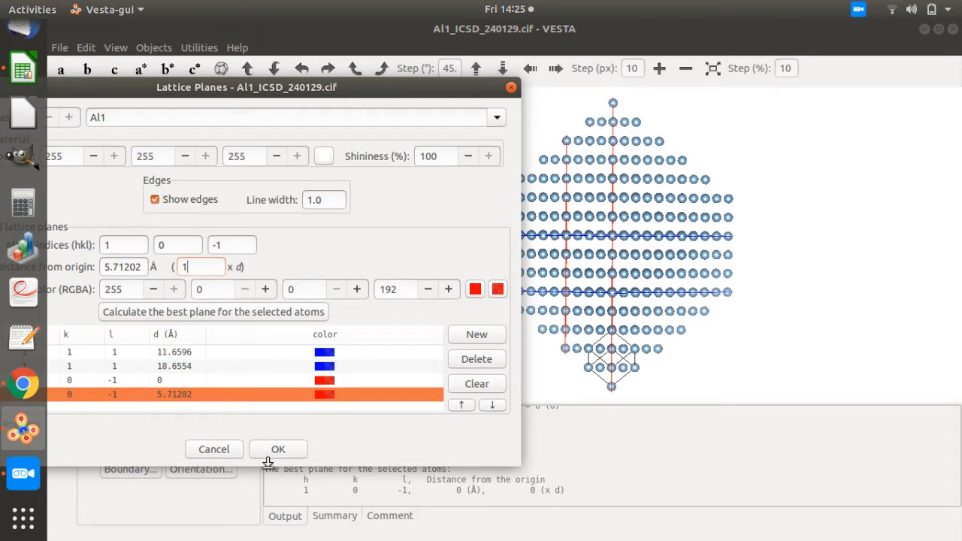
key("Tab")
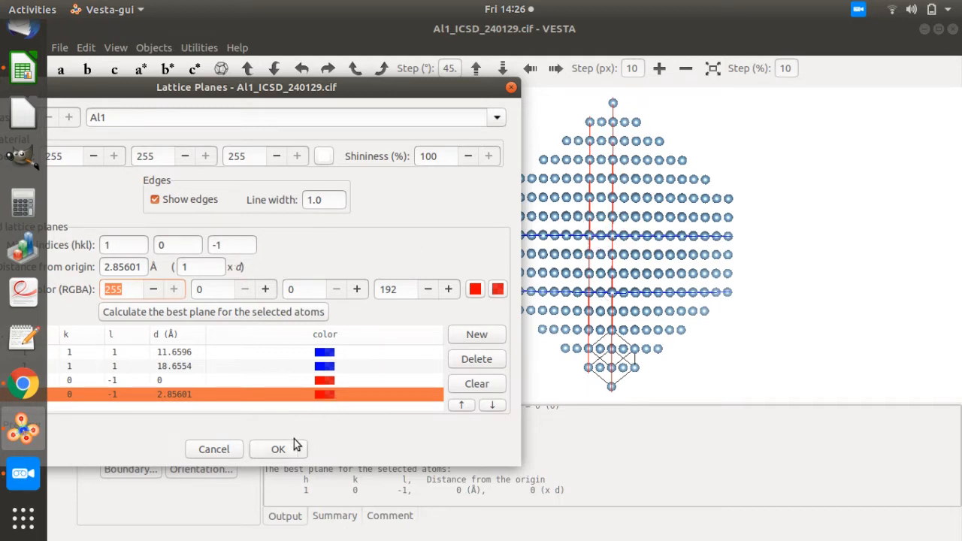
left_click(278, 449)
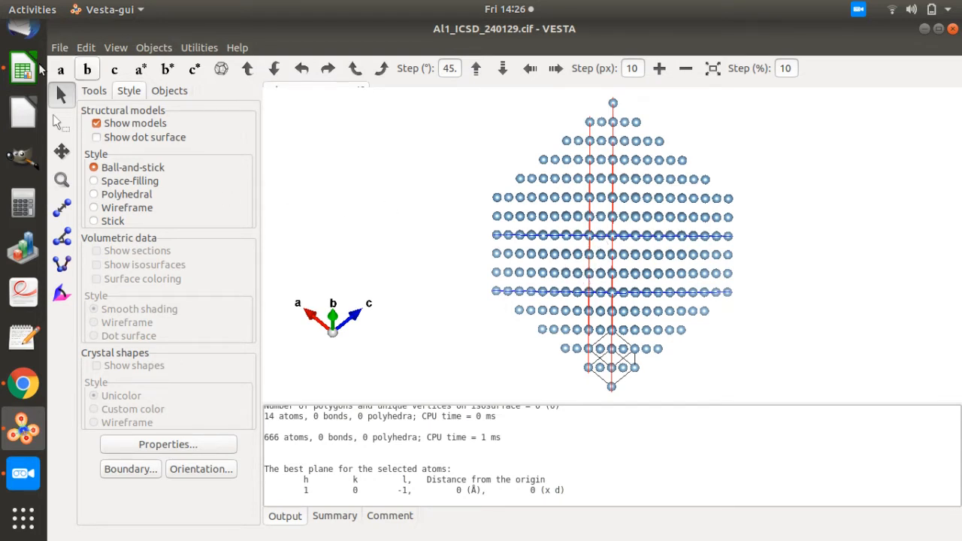
Delete all atoms above the upper blue plane
left_click(58, 124)
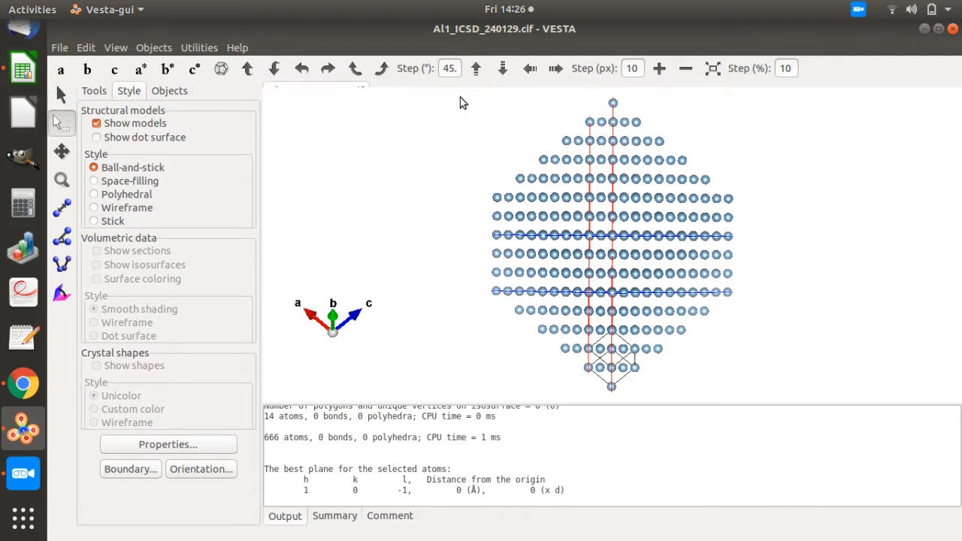
left_click_drag(434, 94, 762, 234)
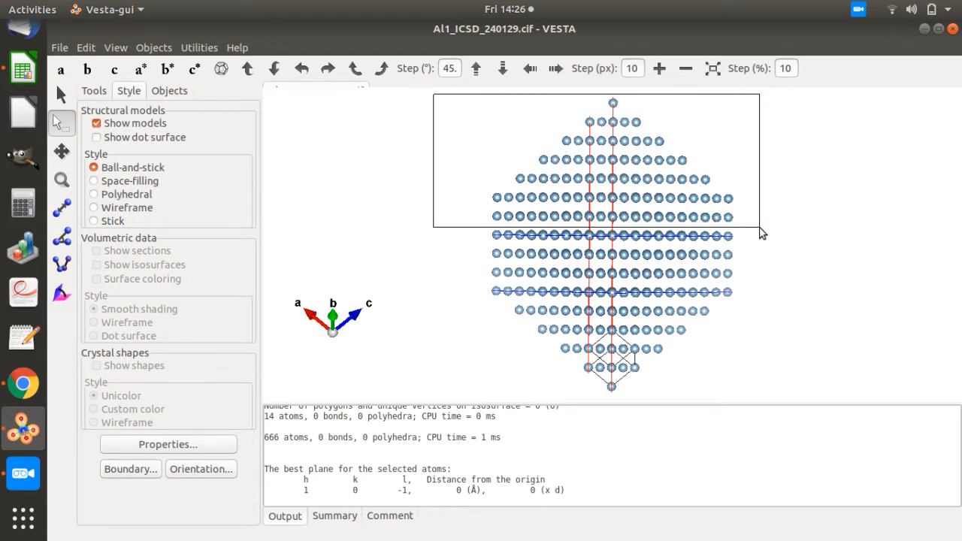
left_click_drag(762, 234, 762, 234)
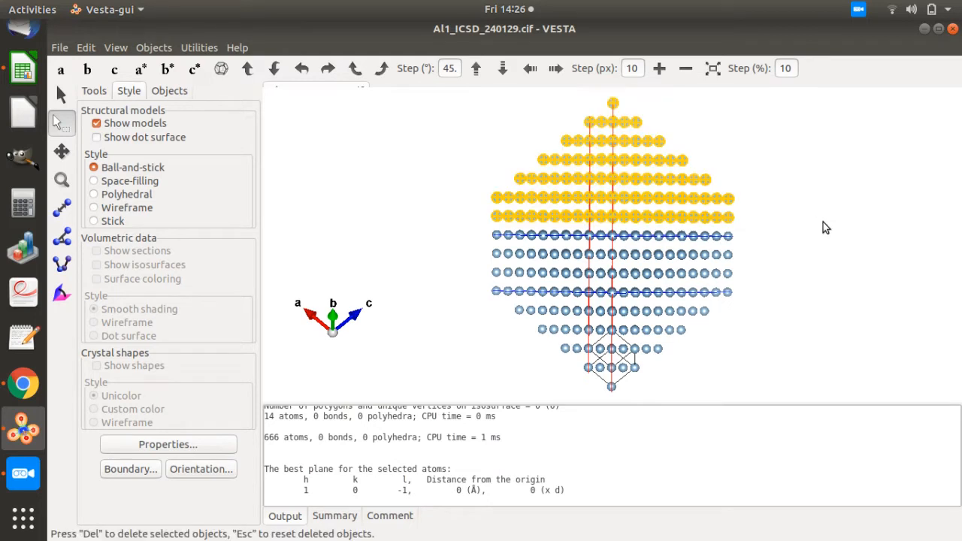
key("Delete")
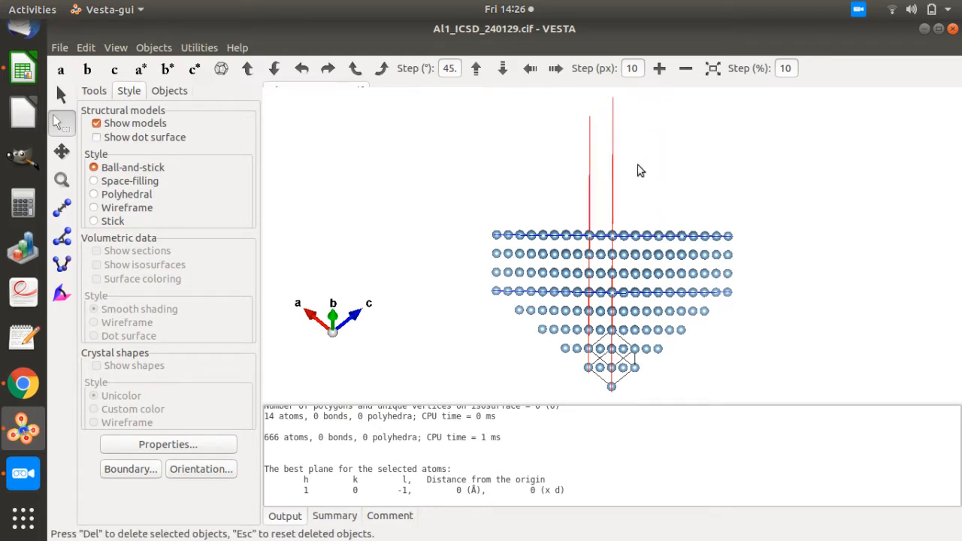
Delete all atoms on the outer side of the red plane that passes through the origin
left_click_drag(625, 168, 758, 391)
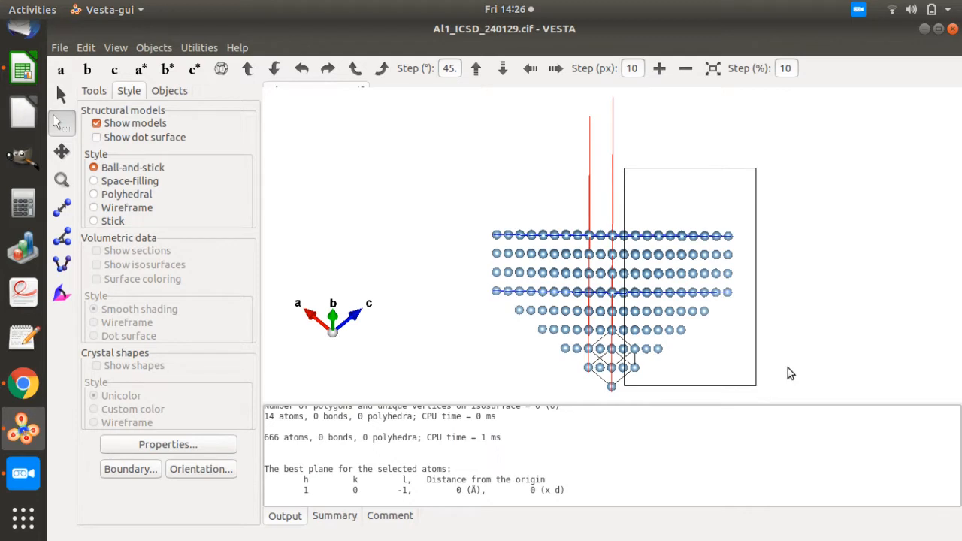
left_click_drag(788, 373, 788, 373)
key("Delete")
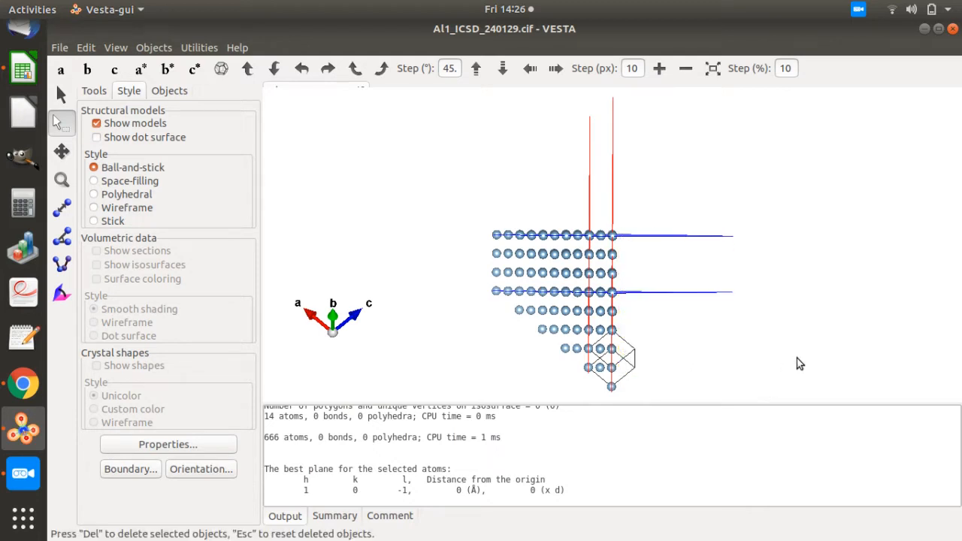
Delete the atoms below the lower blue plane and those beyond the second red plane
left_click_drag(489, 310, 681, 398)
key("Delete")
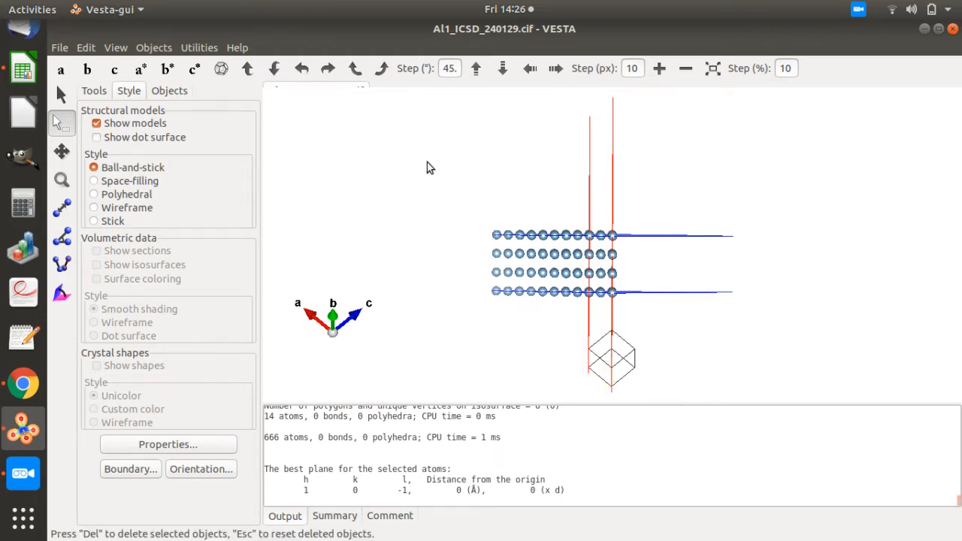
left_click_drag(453, 210, 571, 341)
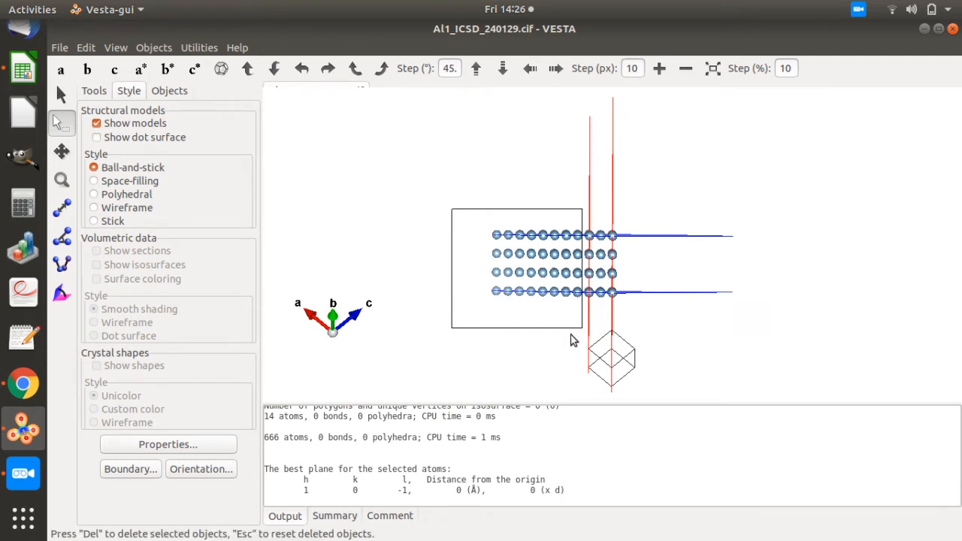
key("Delete")
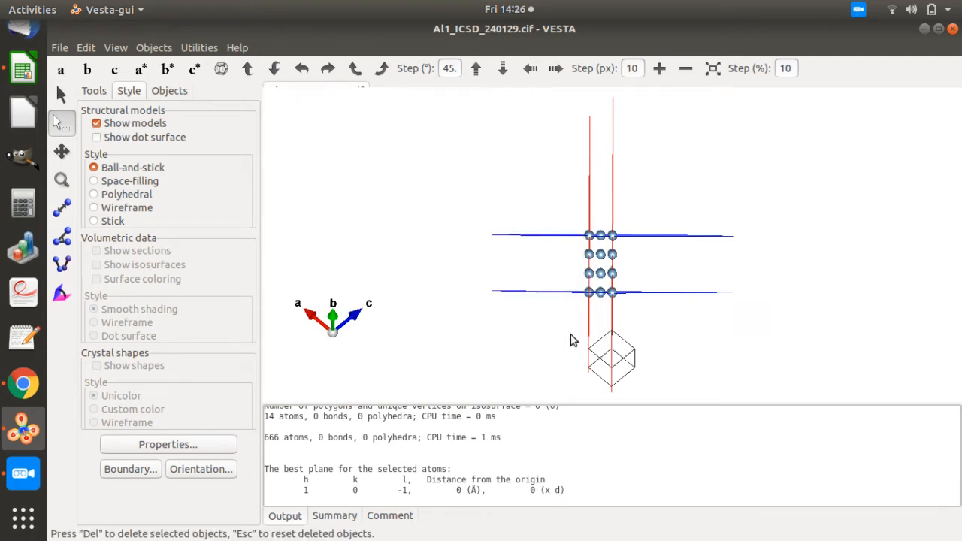
Facing the red planes, delete the slab atoms on both sides of the narrow block directly above the unit cell
left_click(61, 94)
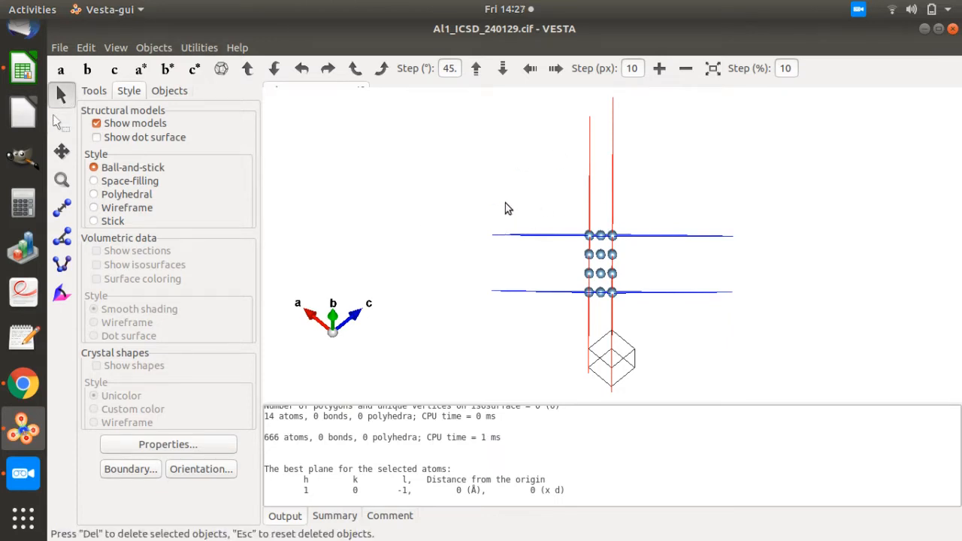
left_click_drag(546, 269, 700, 272)
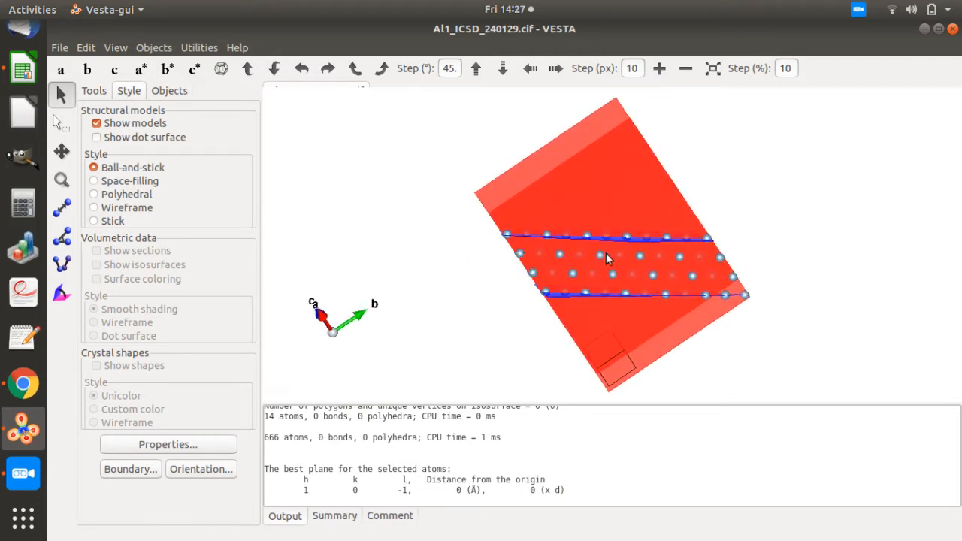
mouse_move(540, 213)
left_mouse_down()
mouse_move(536, 205)
mouse_move(537, 215)
left_mouse_up()
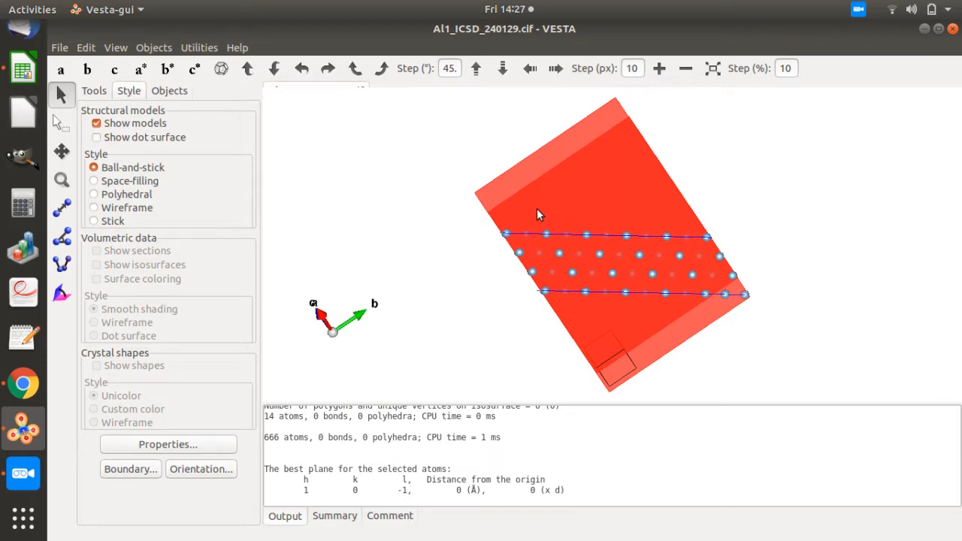
left_click_drag(655, 267, 532, 374)
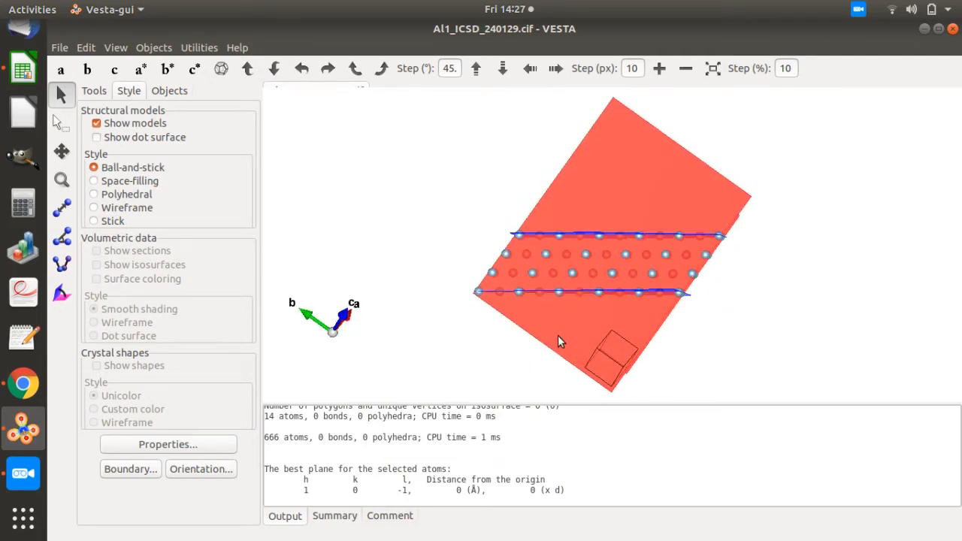
left_click(60, 123)
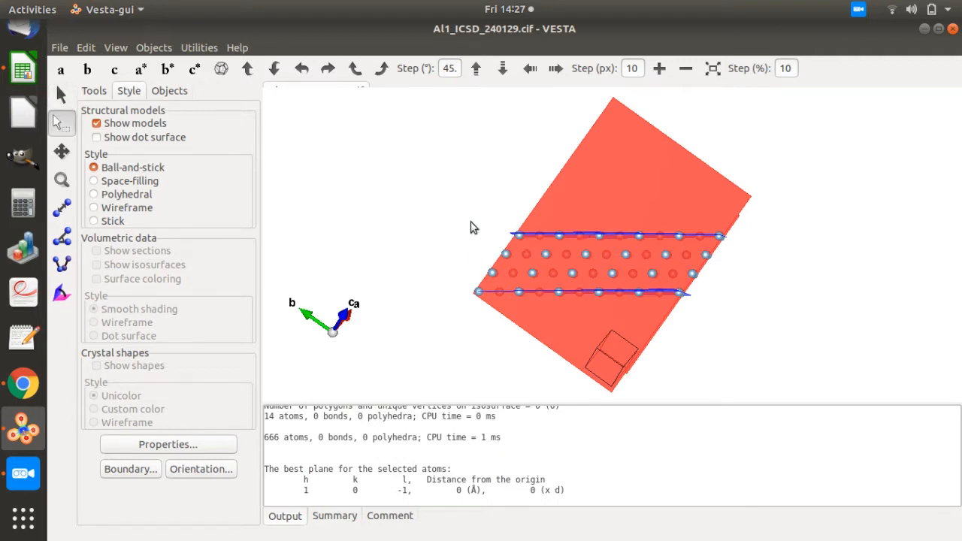
left_click_drag(409, 194, 588, 335)
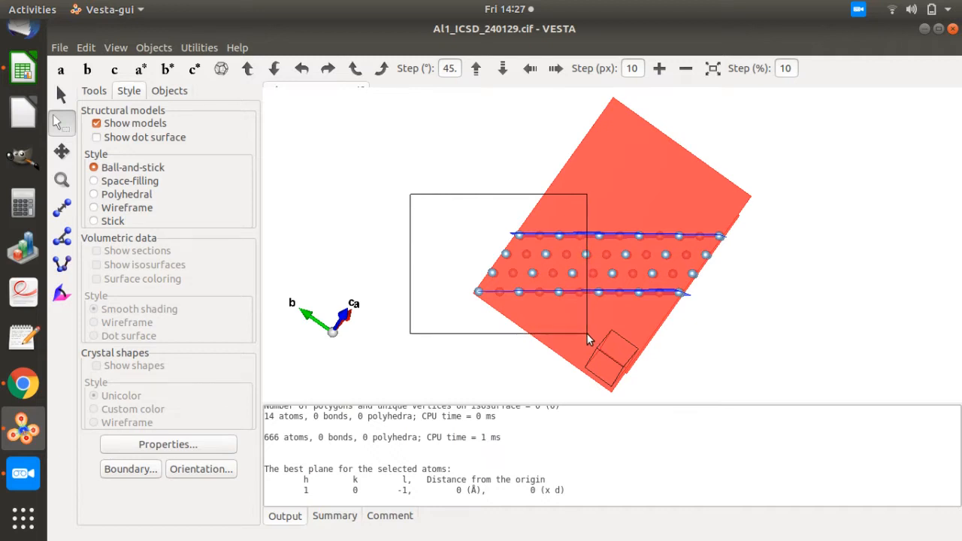
left_click_drag(587, 334, 587, 357)
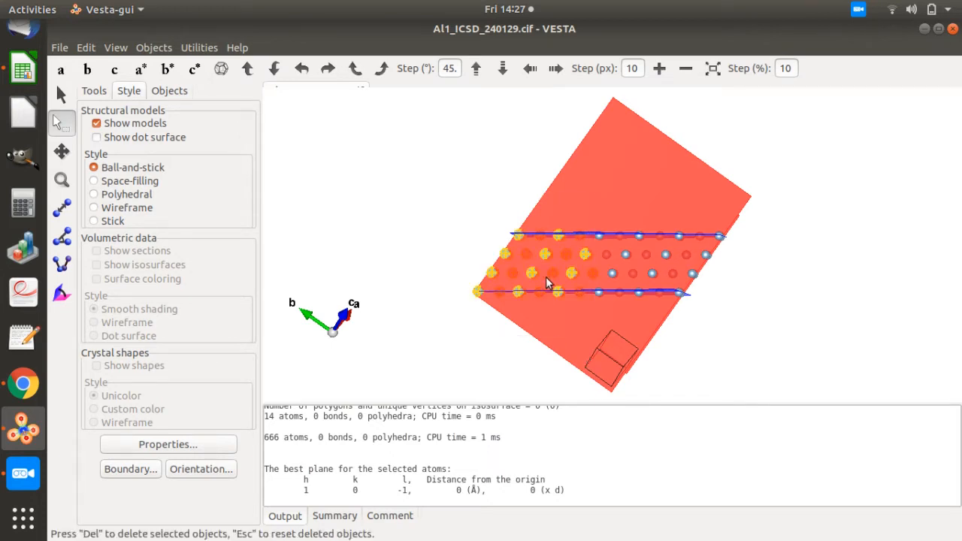
key("Delete")
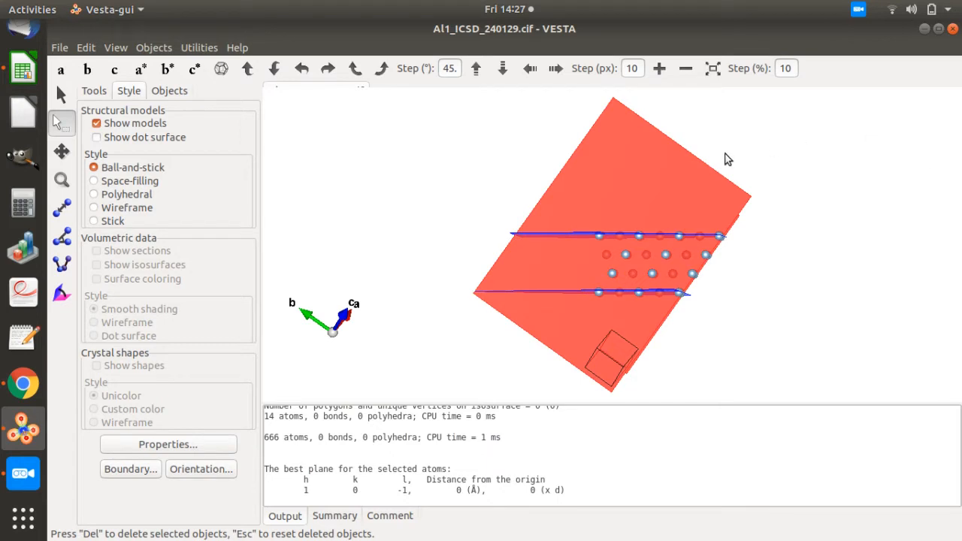
left_click_drag(824, 110, 648, 354)
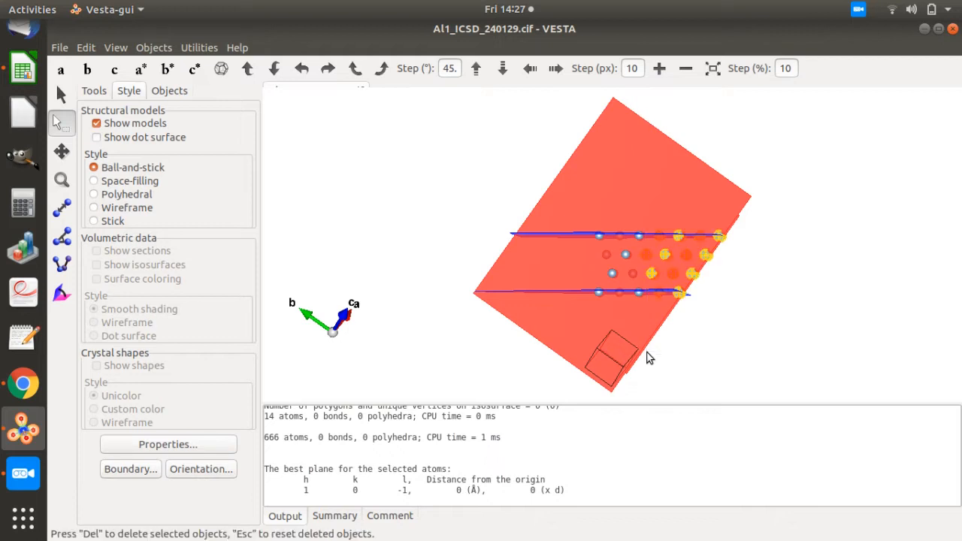
key("Delete")
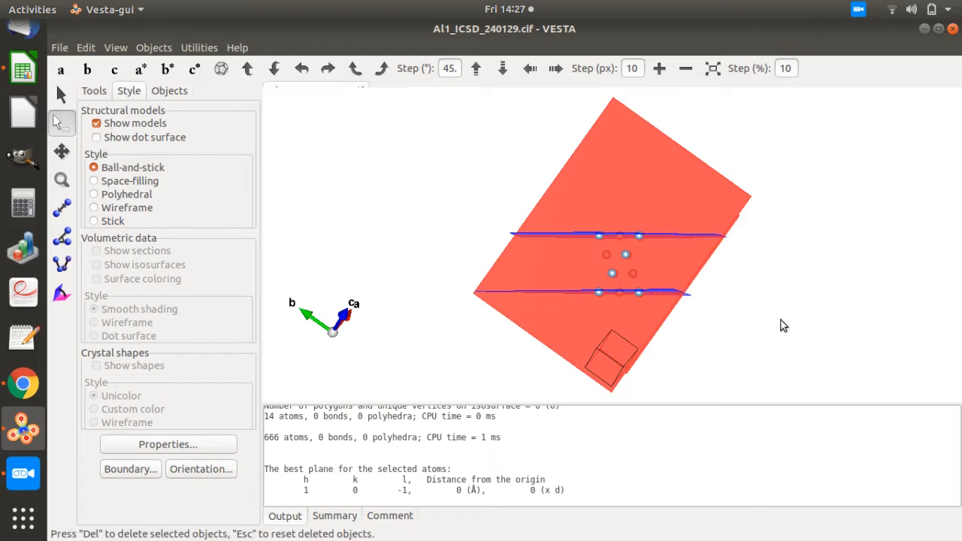
Examine the remaining atoms enclosed by the blue and red planes from different angles and up close
left_click(64, 103)
left_click_drag(756, 262, 624, 263)
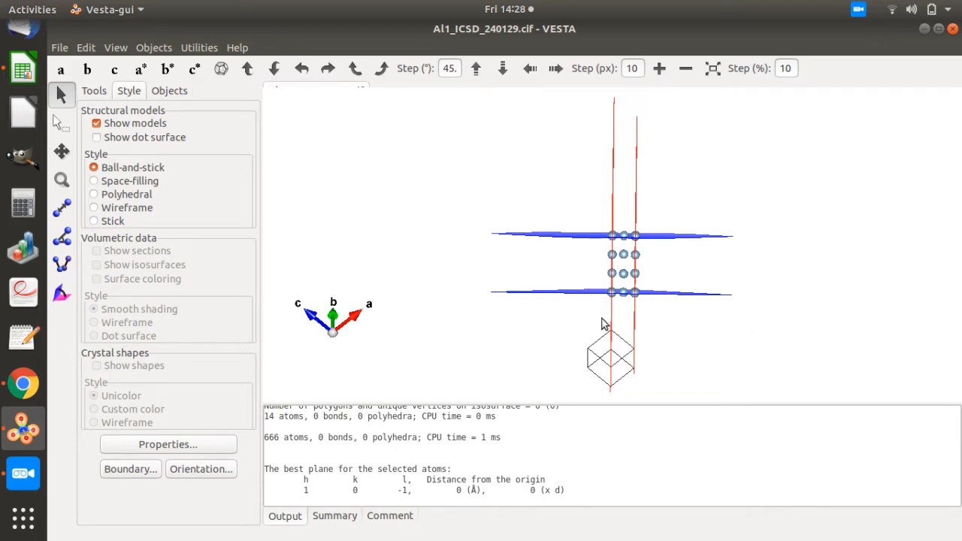
left_click_drag(635, 284, 663, 282)
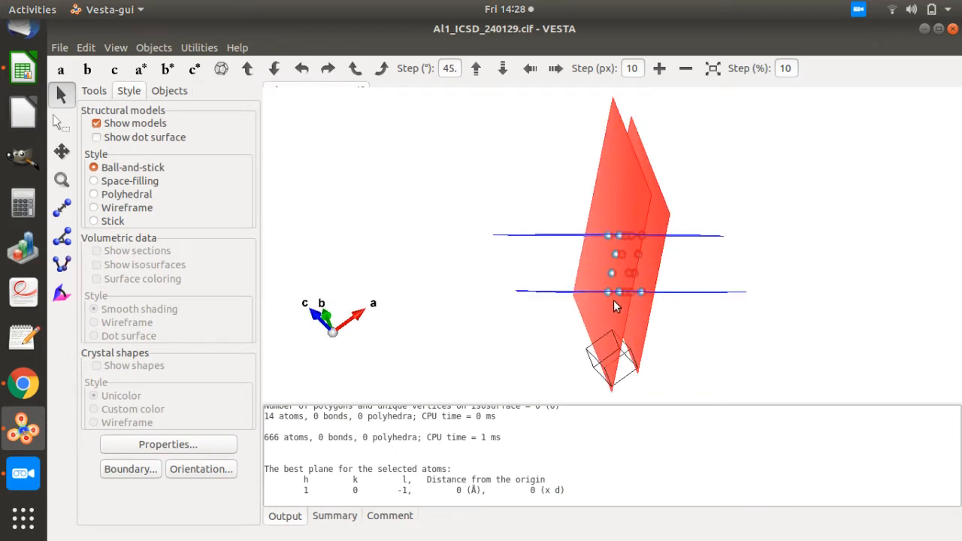
left_click_drag(642, 309, 623, 314)
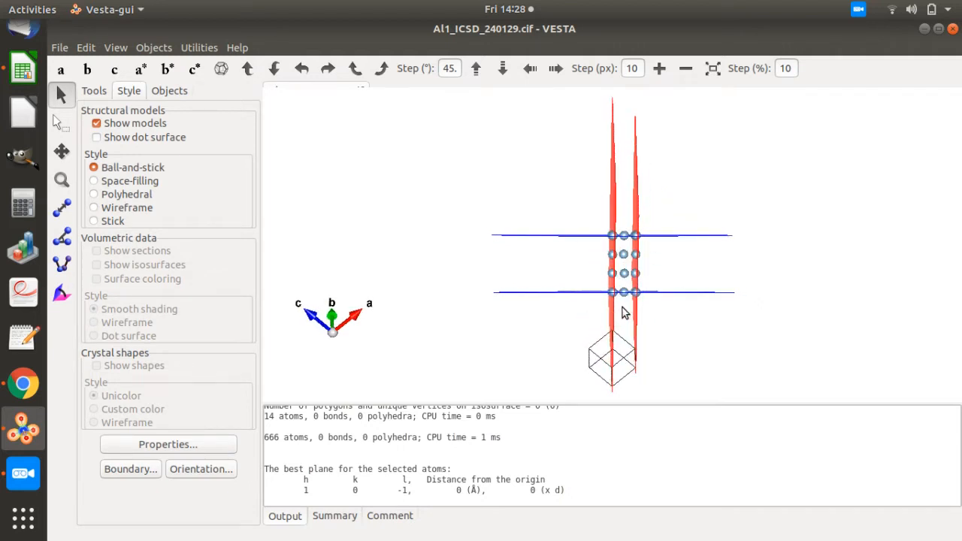
left_click(660, 67)
left_click(660, 67)
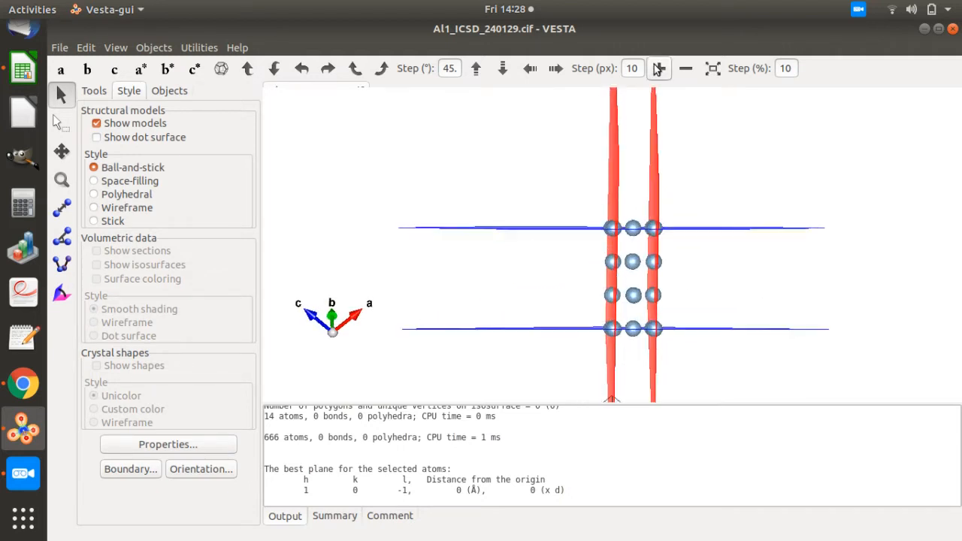
Read the coordinates of the atom where the lower blue plane meets the red plane through the origin and enter 2, 1, 2 under o in LibreOffice Calc
left_click(60, 123)
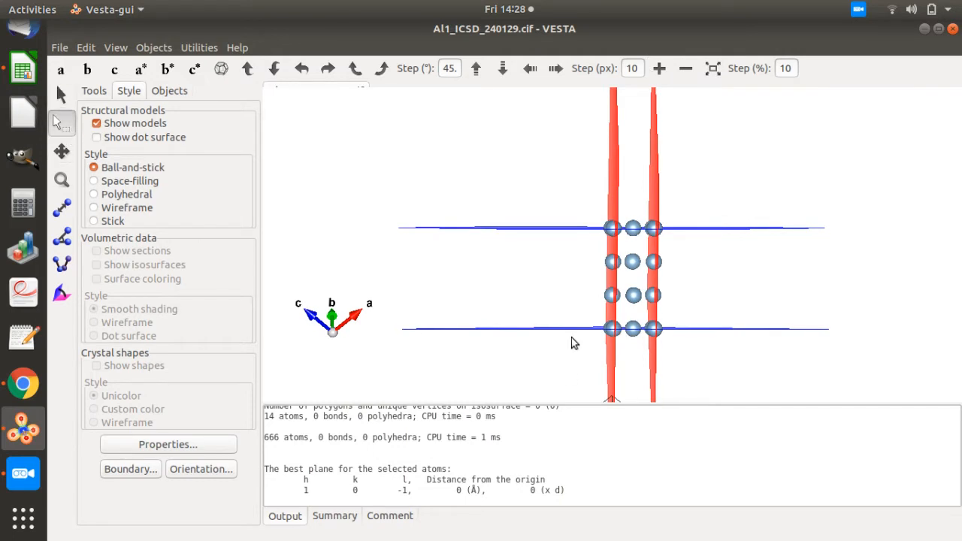
left_click(613, 330)
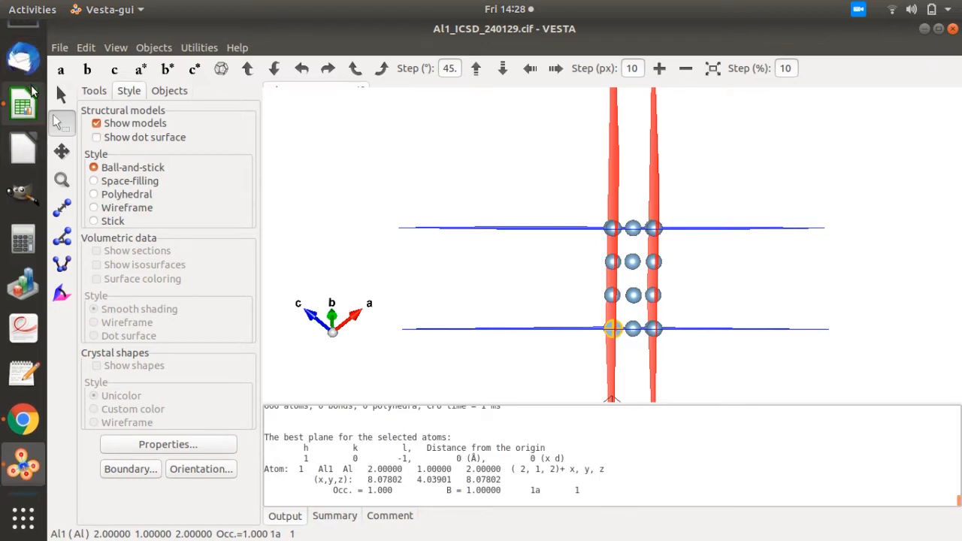
left_click(28, 108)
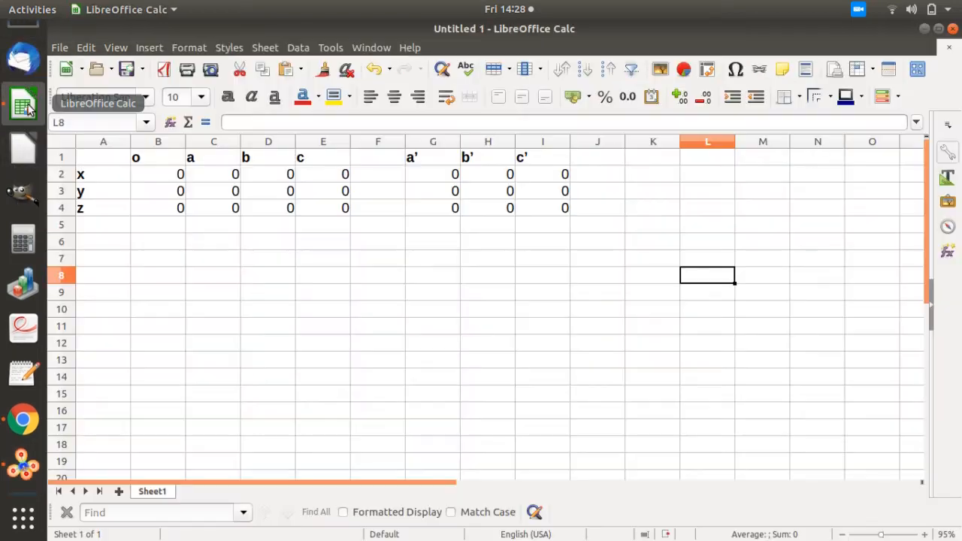
double_click(181, 174)
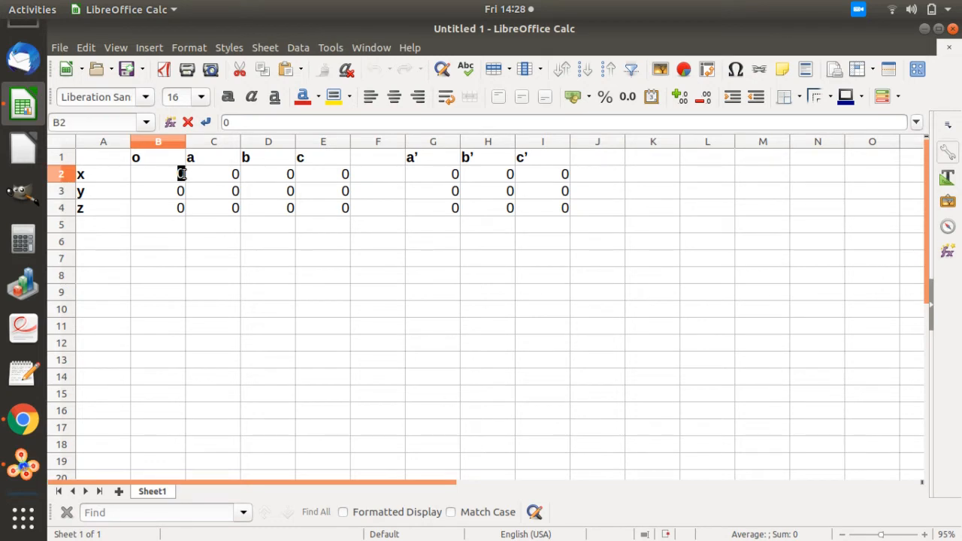
type("2")
key("Return")
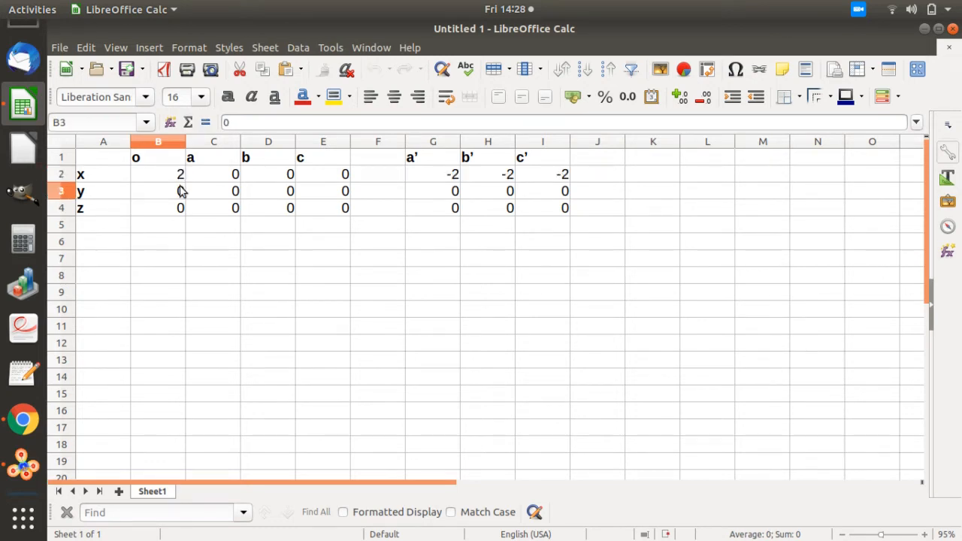
double_click(182, 191)
type("1")
key("Return")
double_click(181, 208)
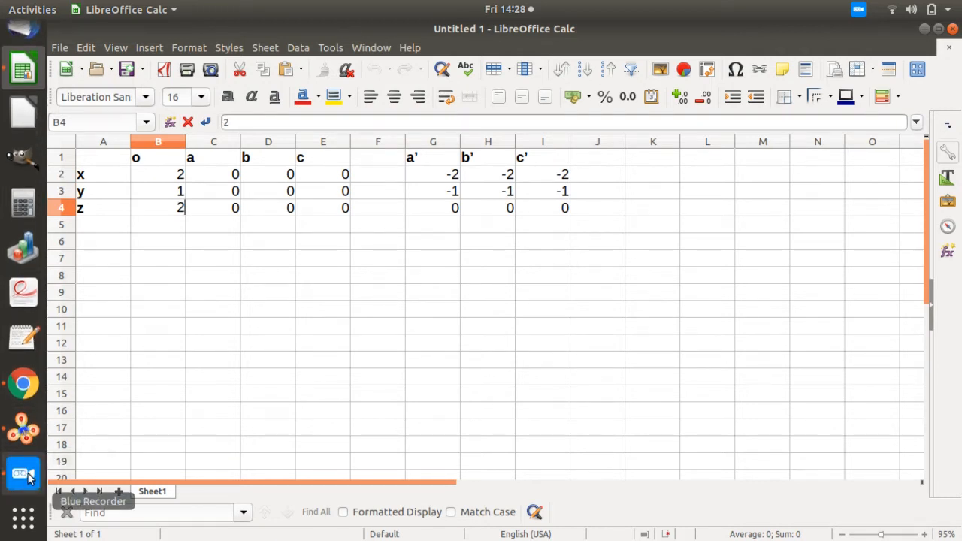
In VESTA, pick the atom directly above it on the upper blue plane and enter its coordinates 3, 2, 3 under a in Calc
left_click(21, 431)
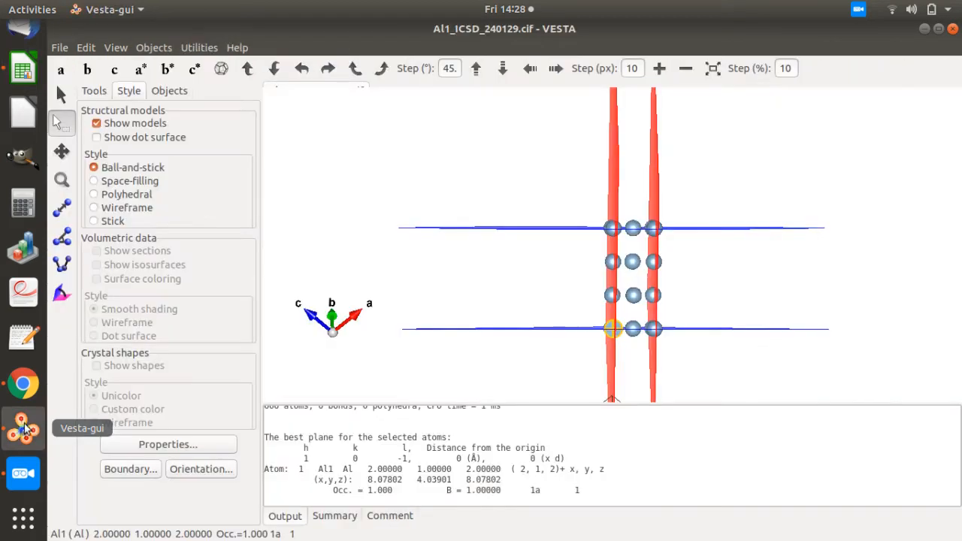
left_click(613, 228)
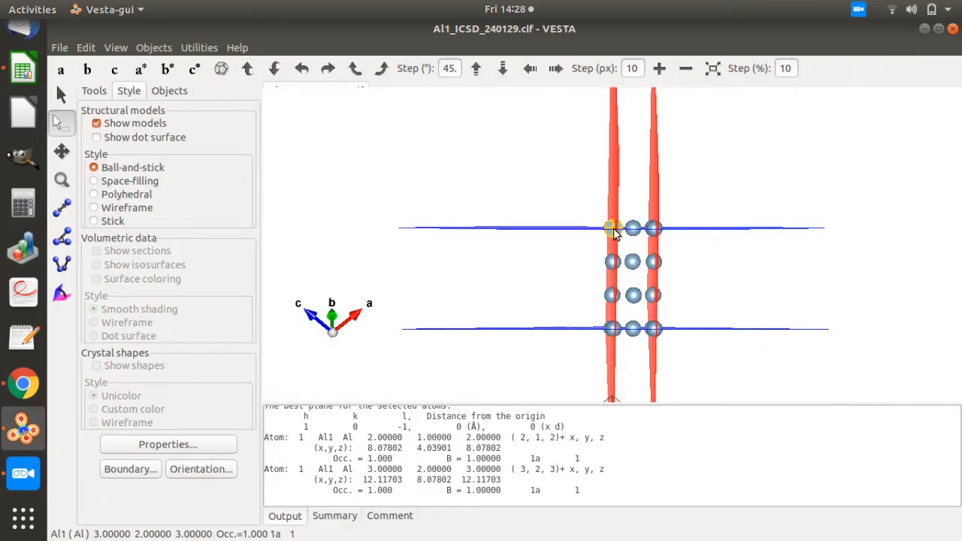
left_click(21, 75)
left_click(236, 174)
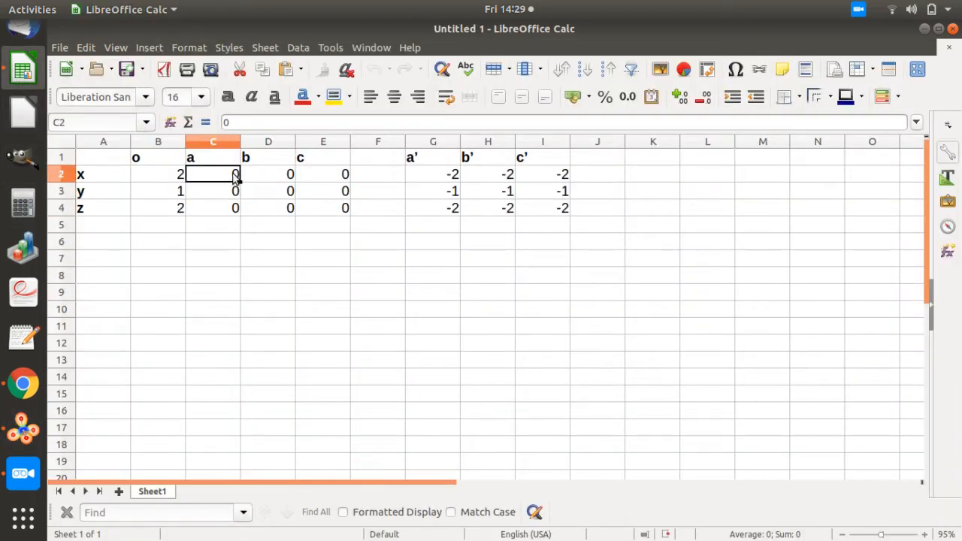
left_click(235, 192)
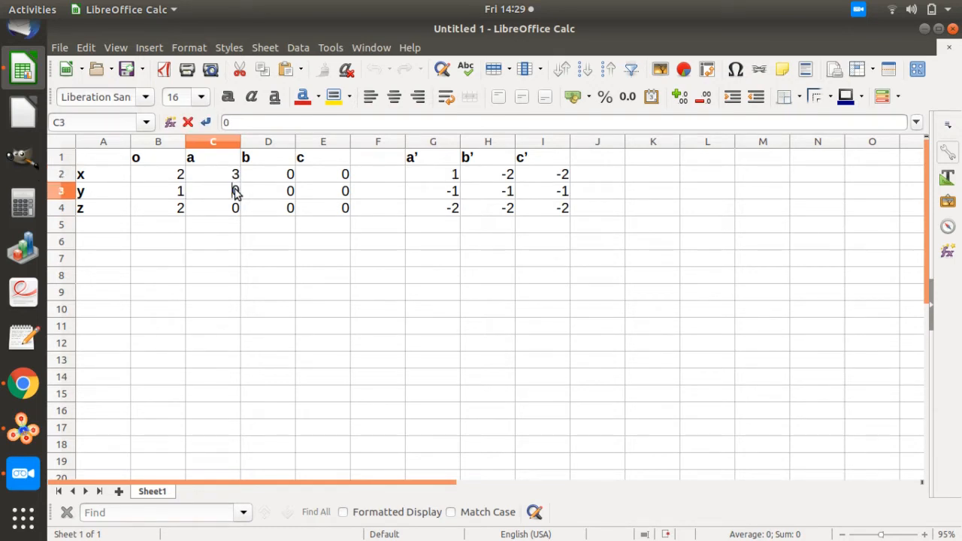
type("2")
left_click(236, 210)
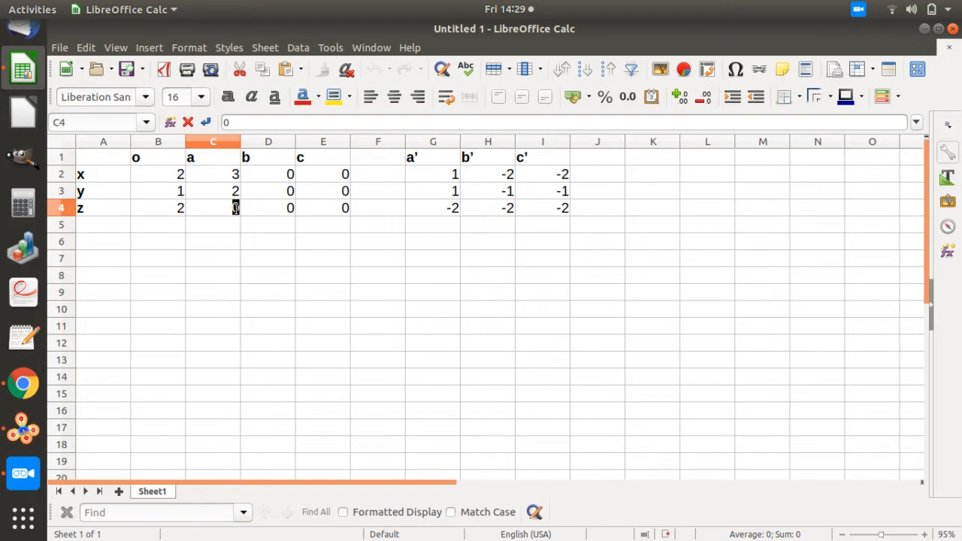
type("3")
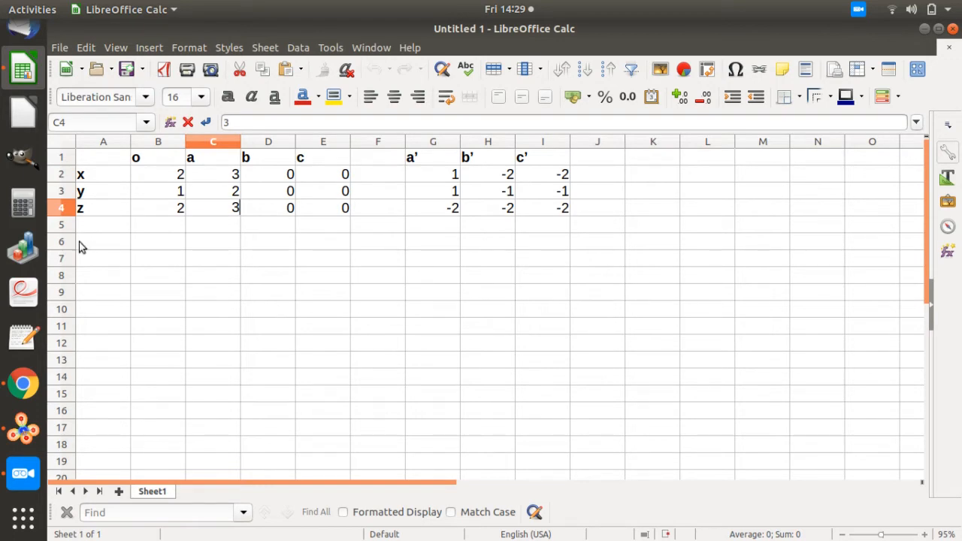
In VESTA, pick the atom where the lower blue plane meets the second red plane and enter 2.5, 1, 1.5 under b in Calc
left_click(24, 430)
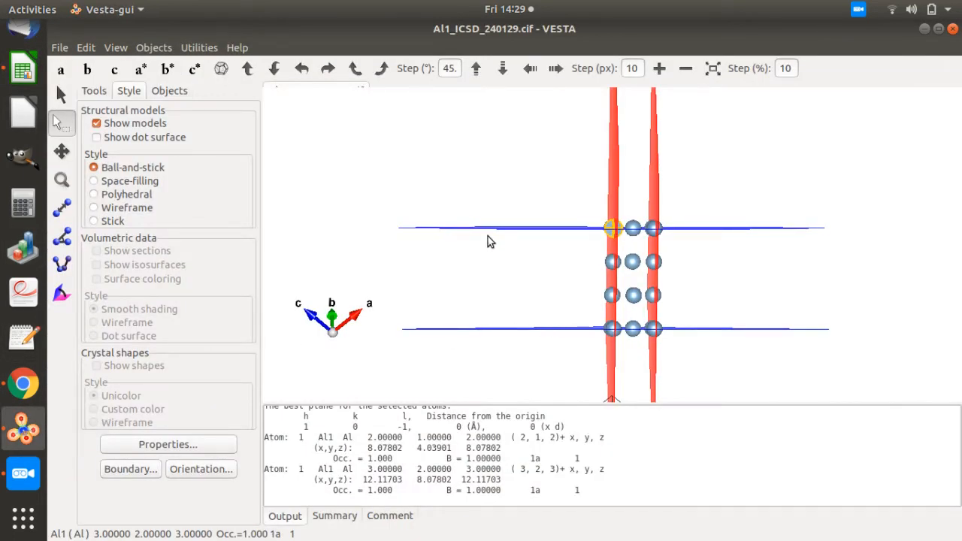
left_click(60, 122)
left_click(653, 331)
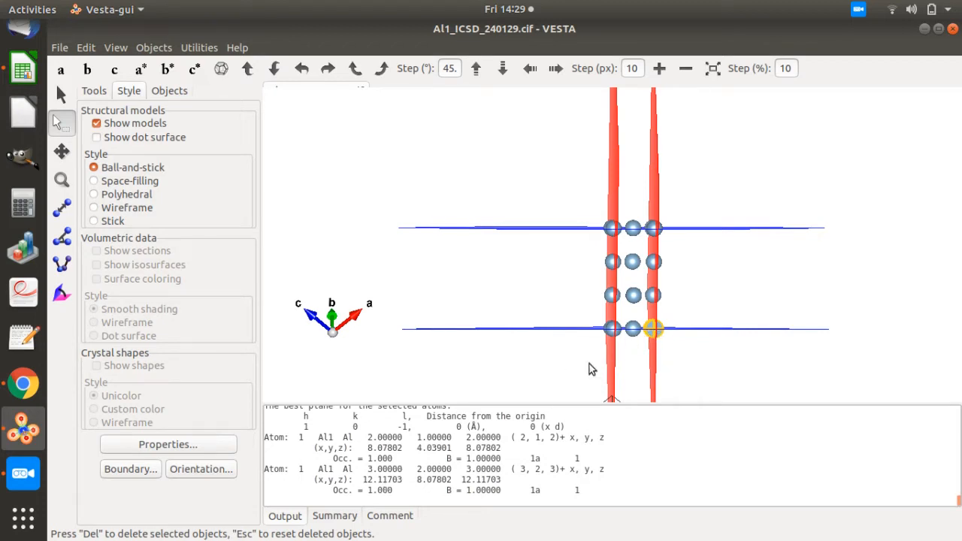
left_click(653, 331)
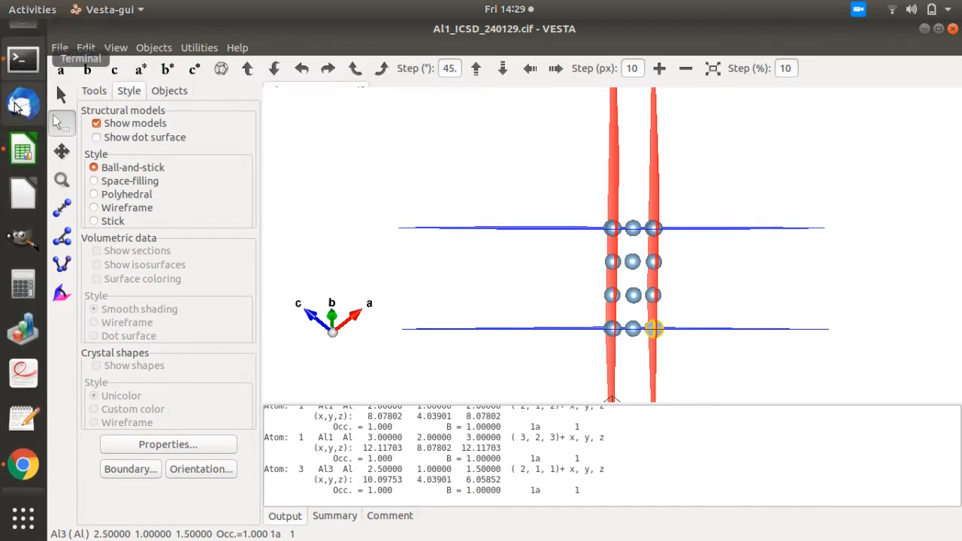
left_click(21, 155)
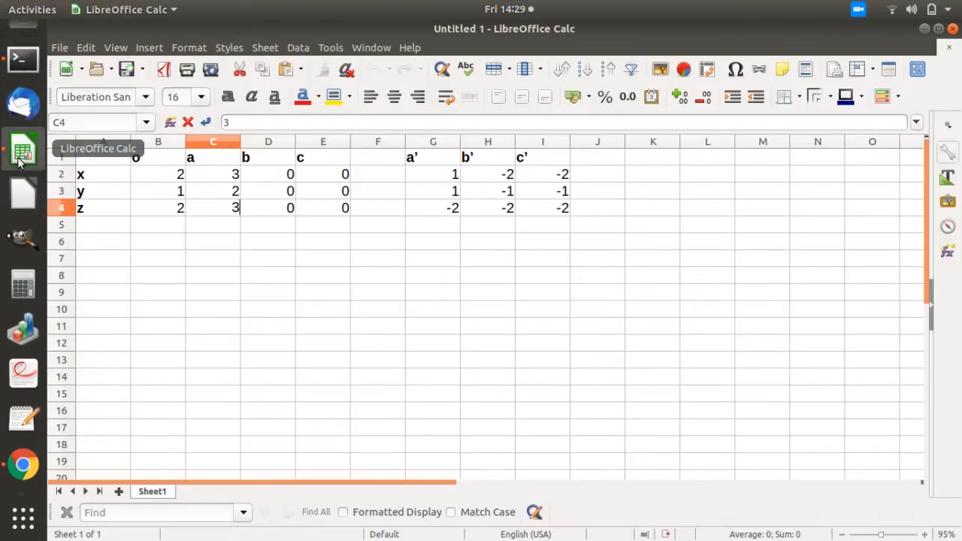
left_click(290, 174)
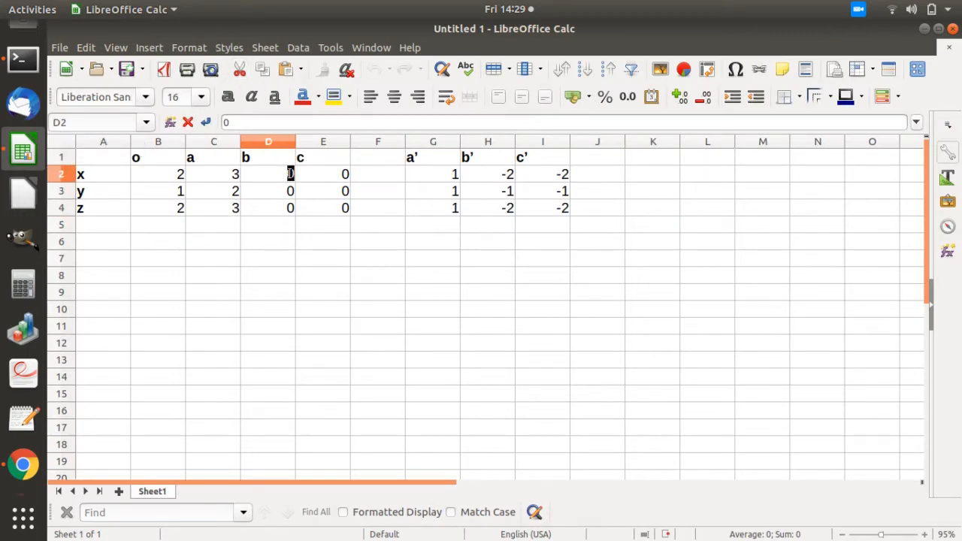
type("2.5")
key("Return")
type("1")
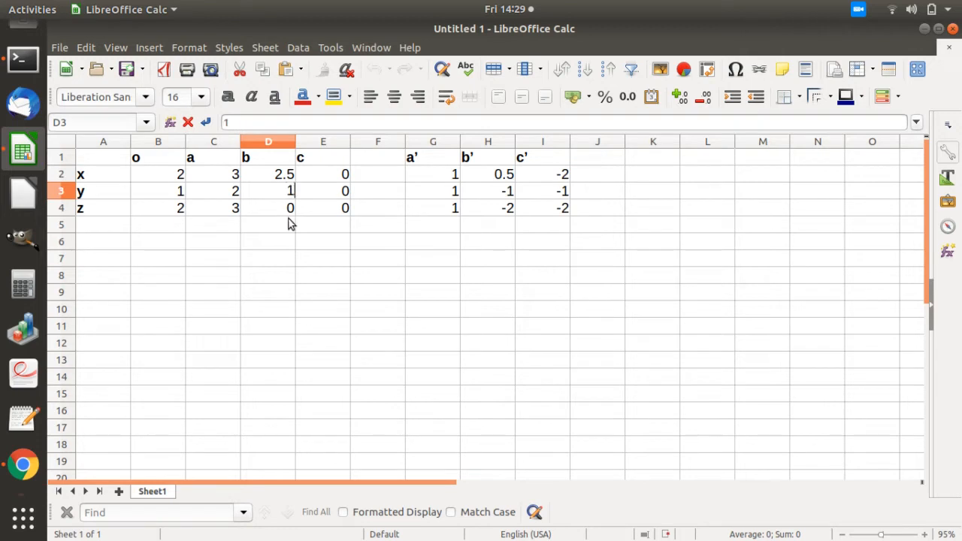
key("Return")
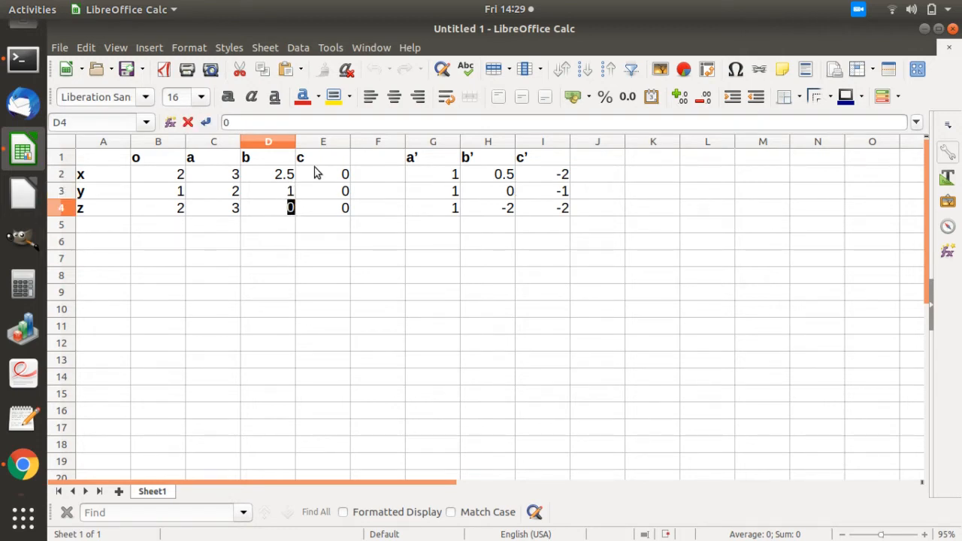
type("1.5")
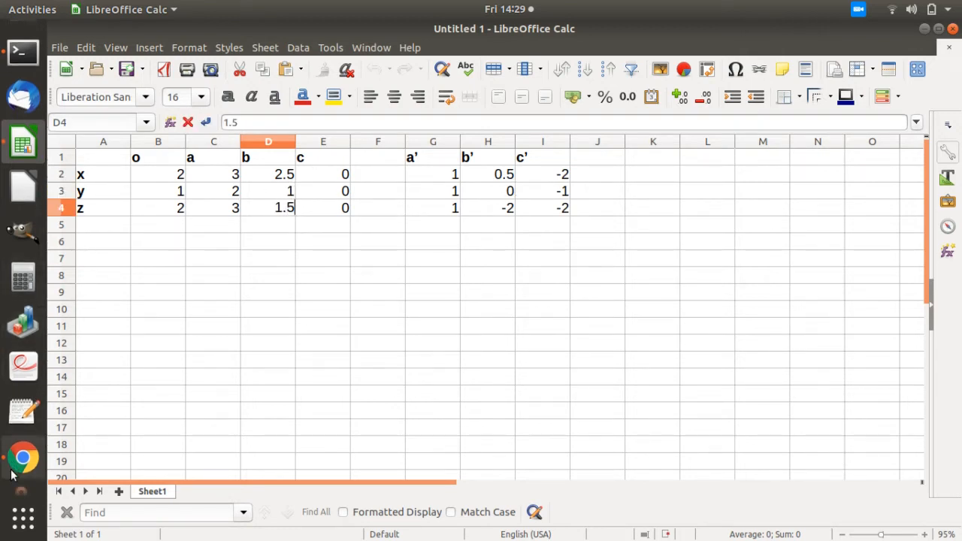
Back in VESTA, read the coordinates of the other corner atom shared by the lower blue plane and the red plane through the origin
left_click(23, 429)
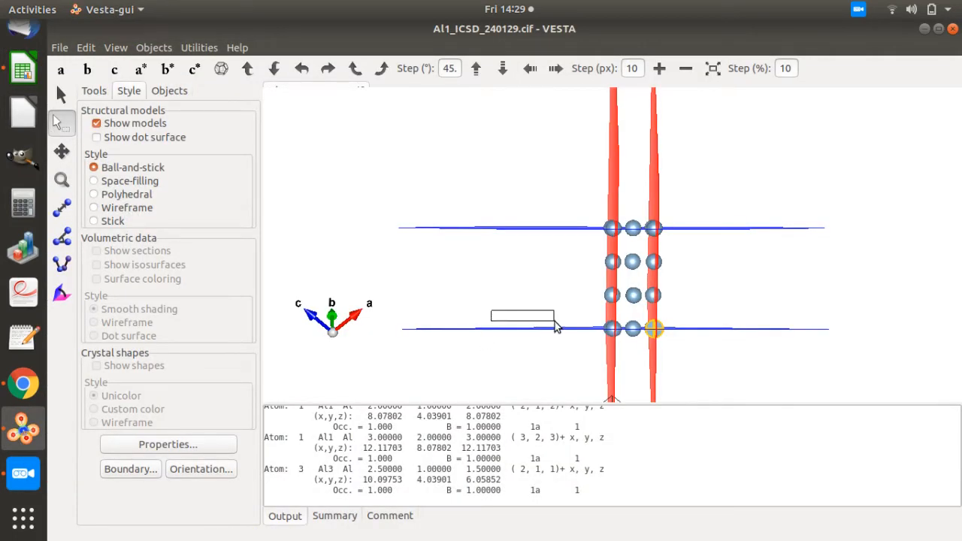
left_click(62, 94)
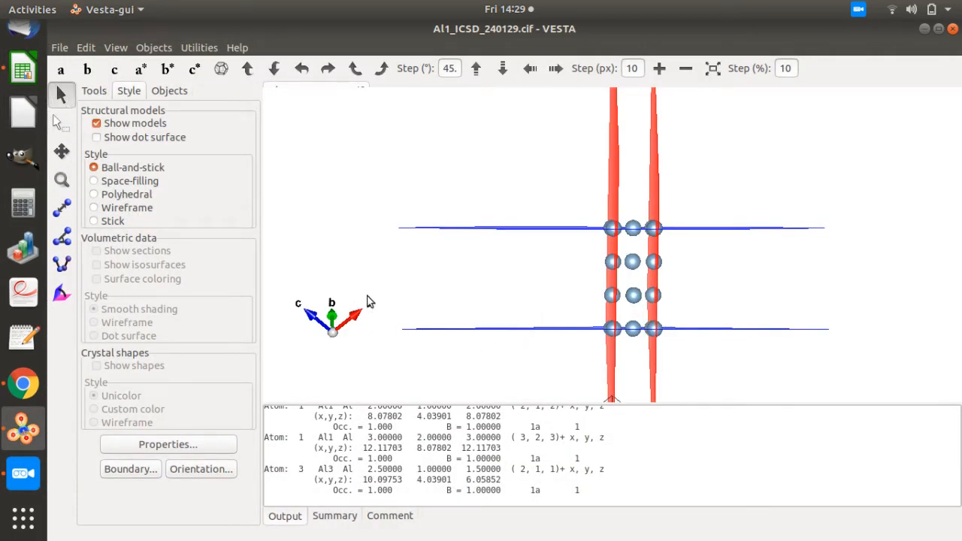
left_click_drag(370, 302, 447, 297)
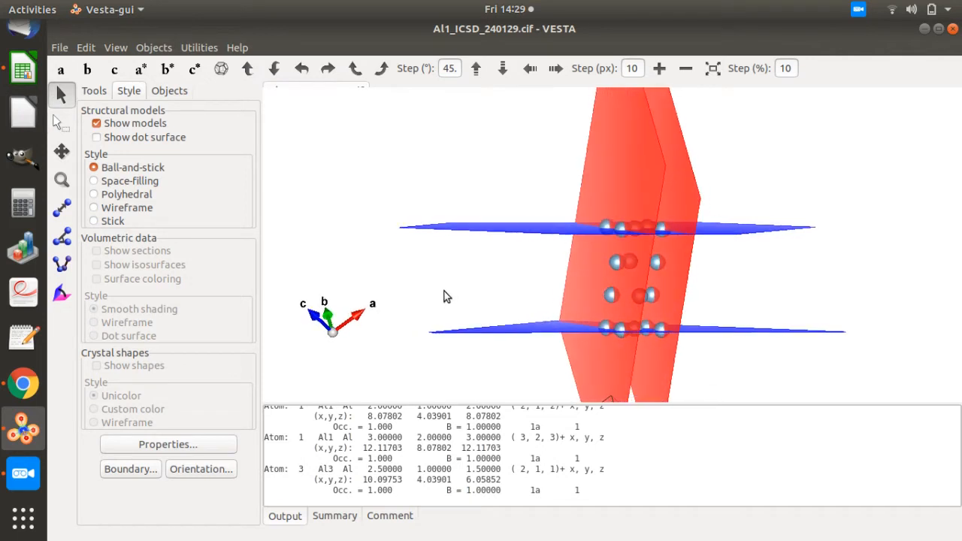
left_click(58, 125)
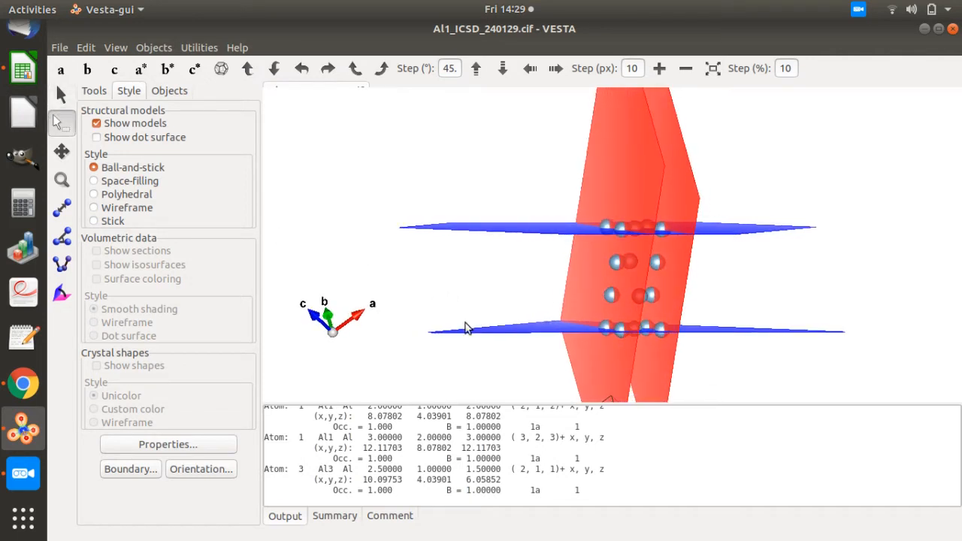
left_click(607, 328)
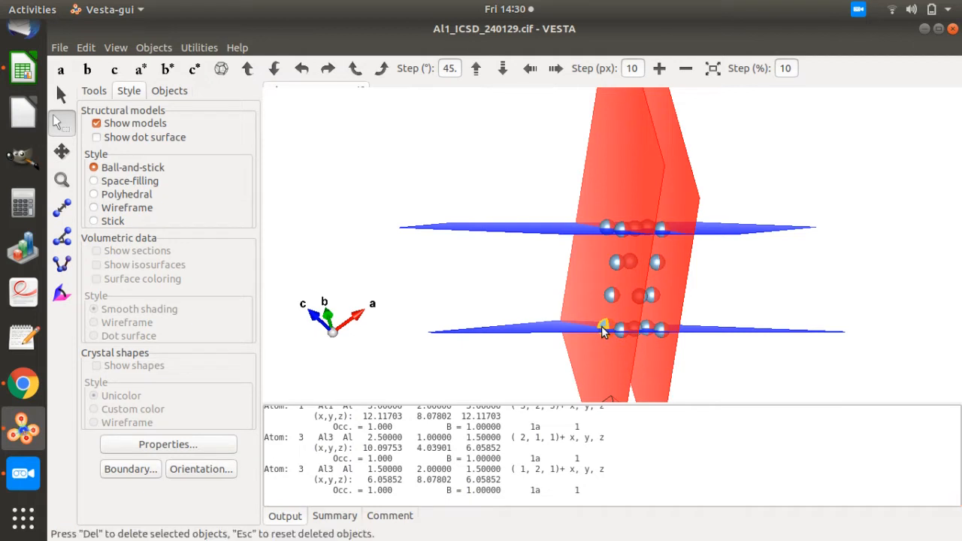
In Calc, enter 1.5, 2, 1.5 as x, y, z under c and inspect the x-row formulas of a' and b'
left_click(18, 75)
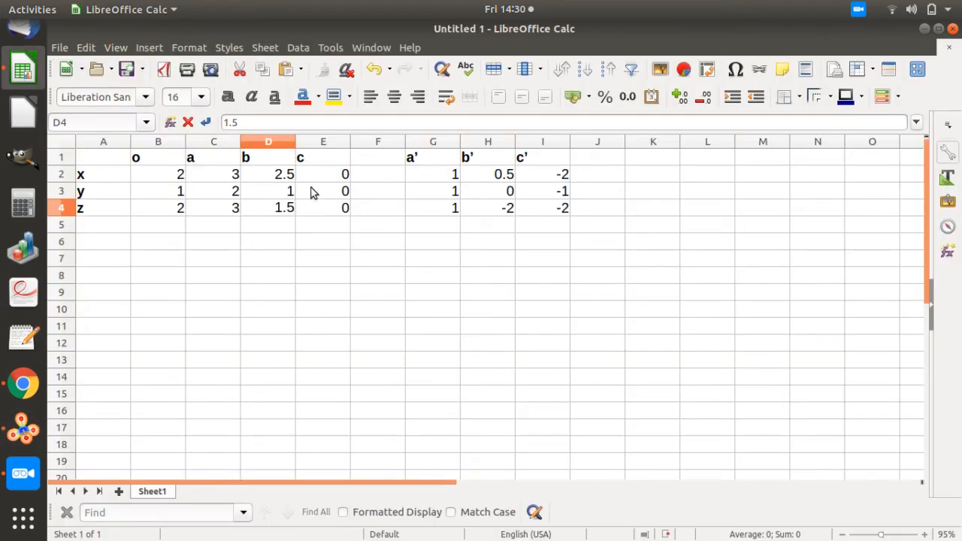
left_click(344, 173)
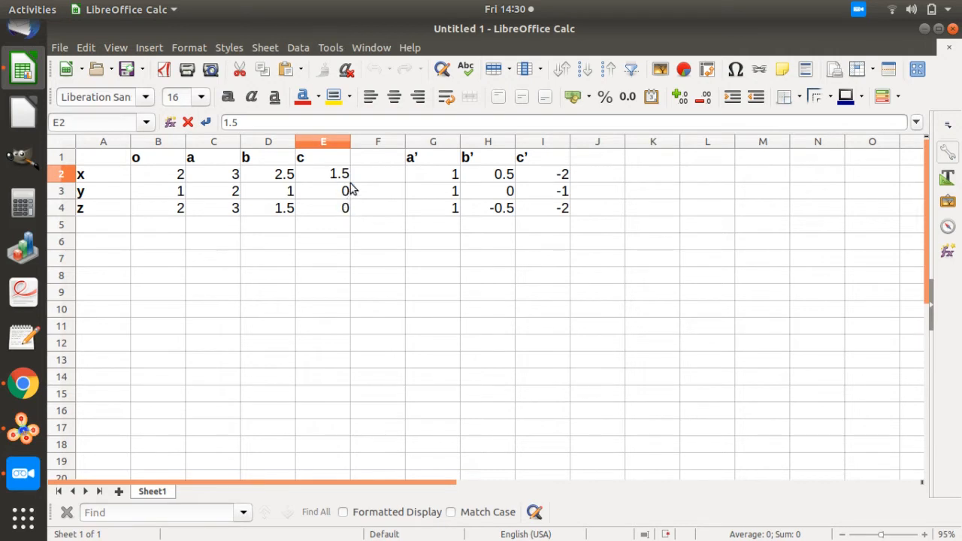
key("Return")
type("2")
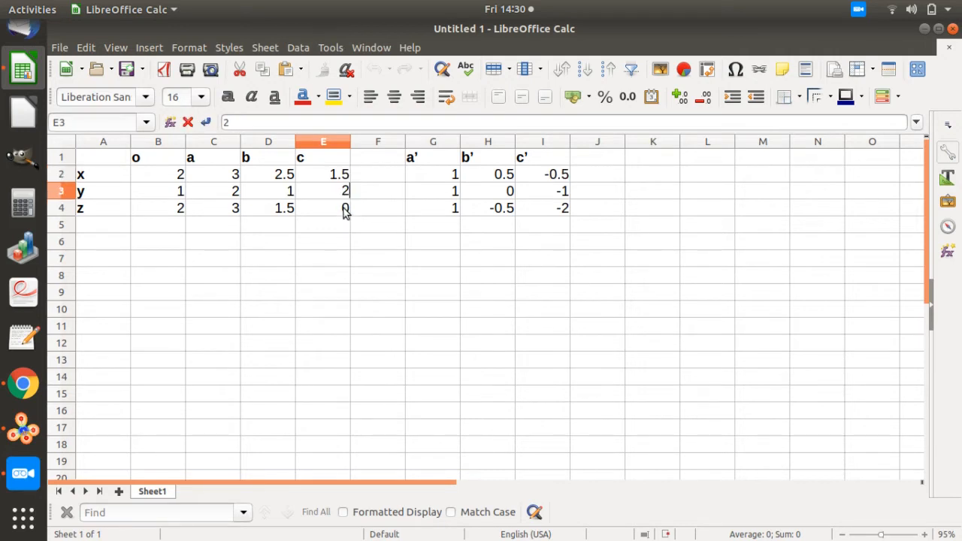
key("Return")
type("1.5")
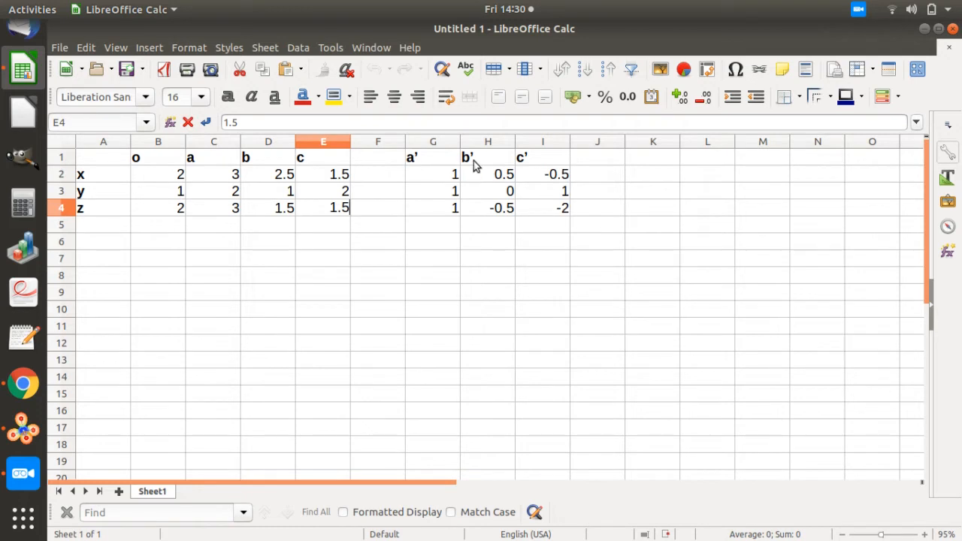
left_click(431, 178)
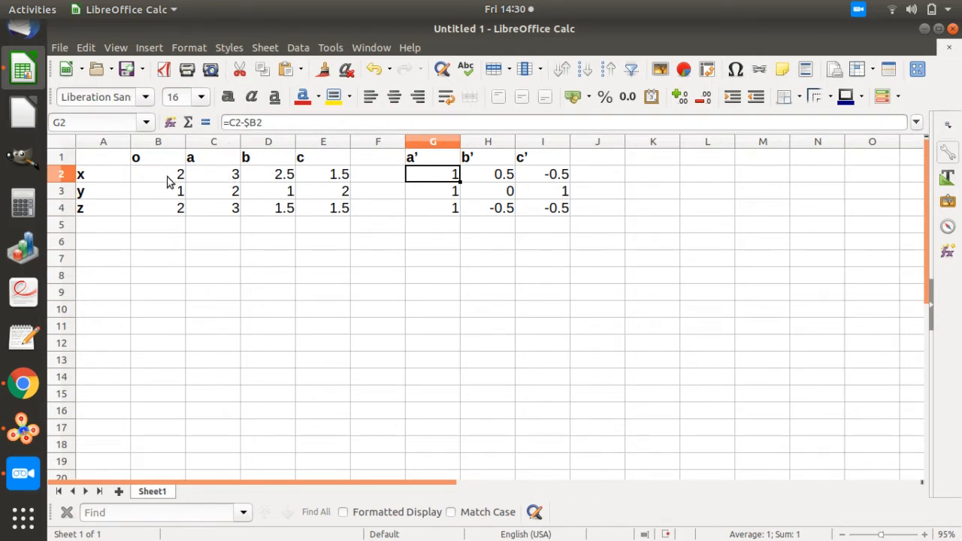
left_click(489, 176)
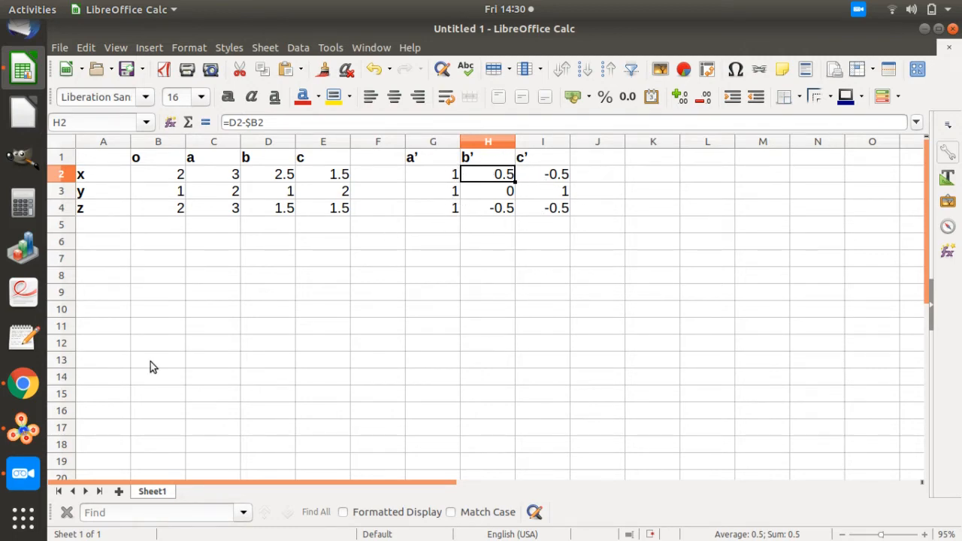
Switch to VESTA, clear the atom selection and rotate the structure until both red planes are edge-on
left_click(23, 430)
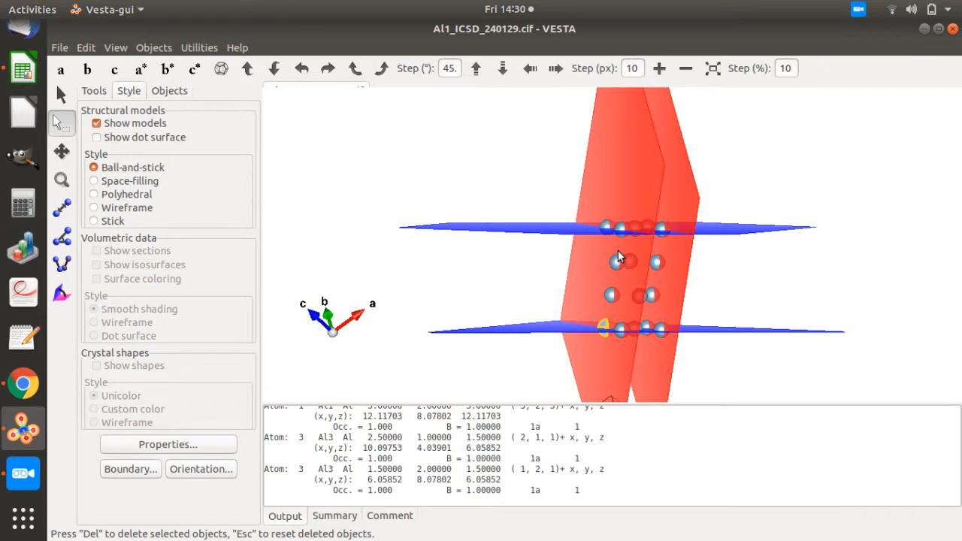
mouse_move(578, 191)
left_mouse_down()
mouse_move(533, 198)
mouse_move(569, 188)
left_mouse_up()
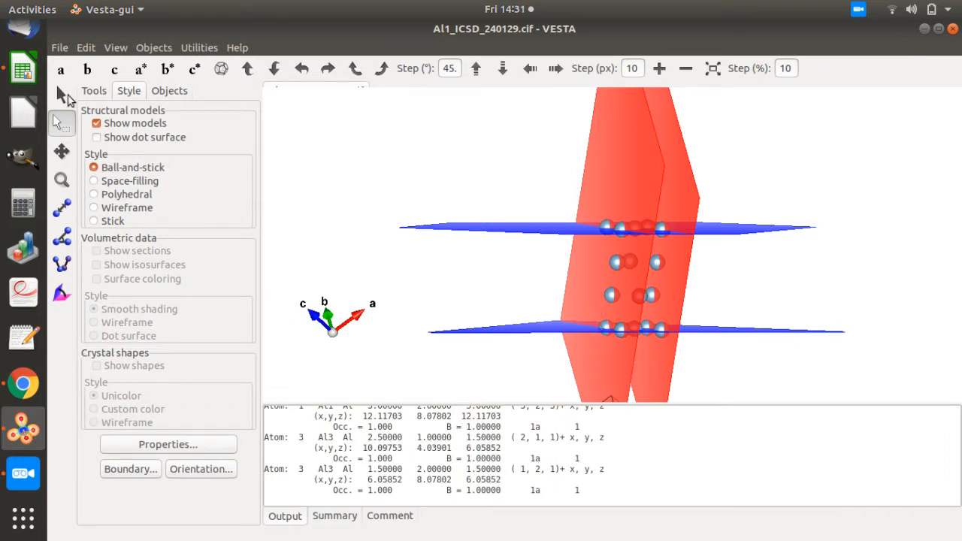
left_click(66, 94)
left_click_drag(448, 172, 559, 168)
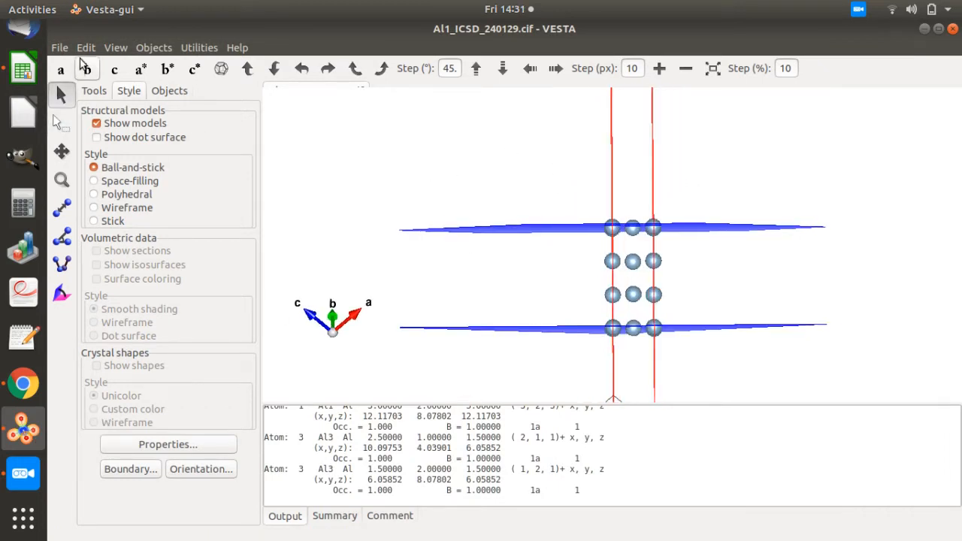
Open a fresh copy of the bulk aluminium file Al1_ICSD_240129.cif alongside the structure with the lattice planes
left_click(59, 47)
left_click(94, 103)
left_click(137, 155)
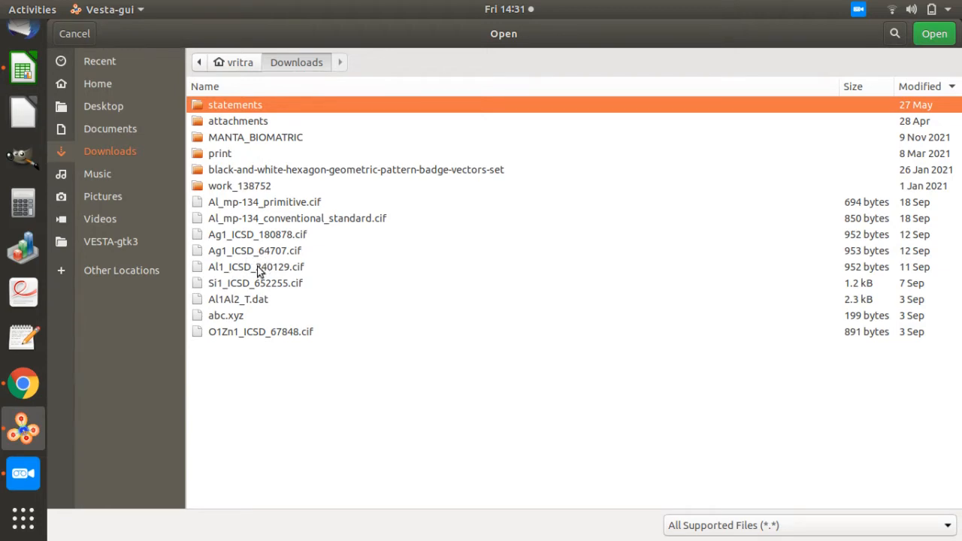
double_click(257, 267)
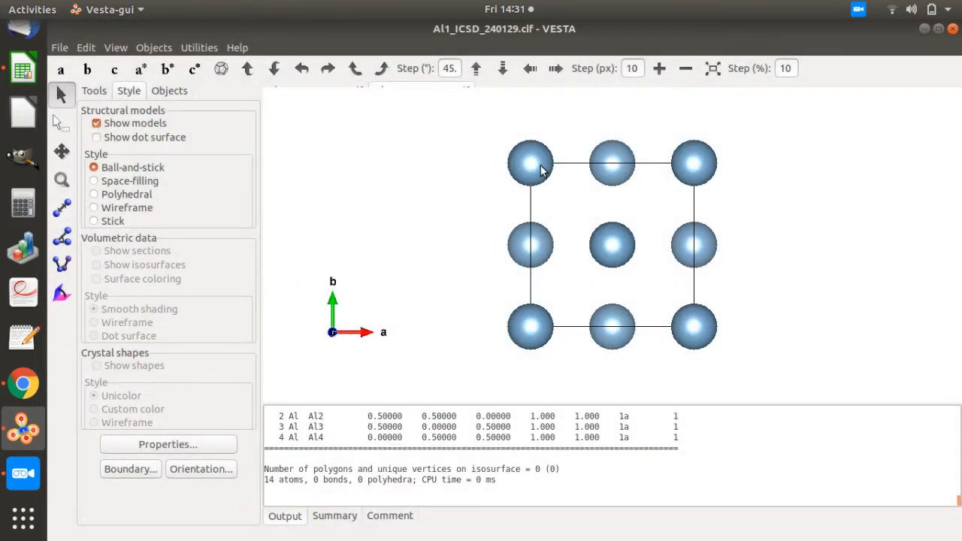
Open the unit cell transformation settings for the newly opened aluminium structure
left_click_drag(546, 171, 535, 306)
left_click(87, 47)
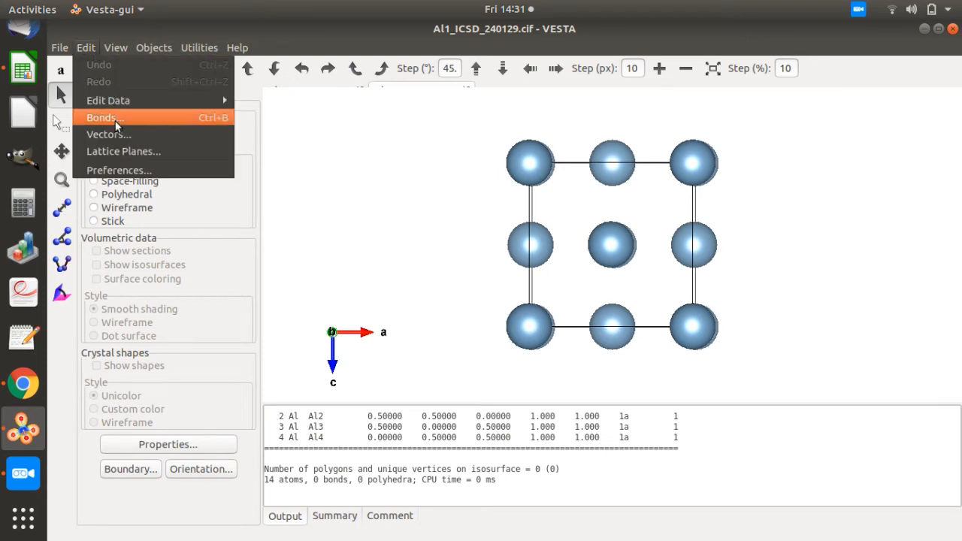
mouse_move(128, 102)
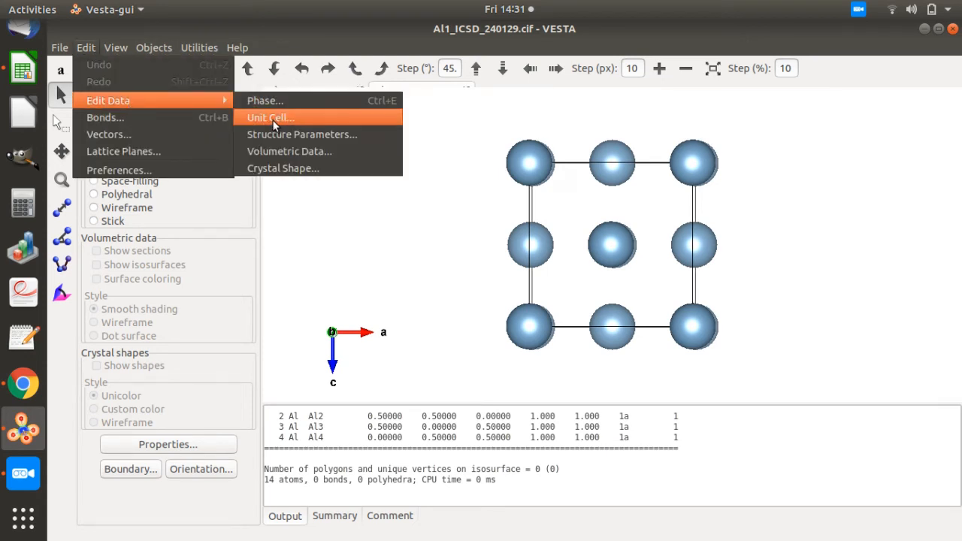
left_click(272, 118)
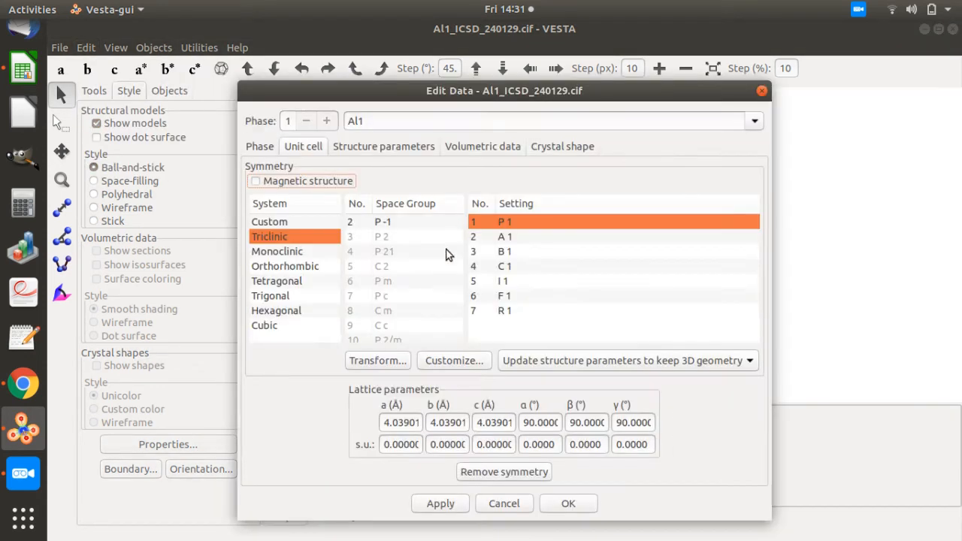
left_click(383, 362)
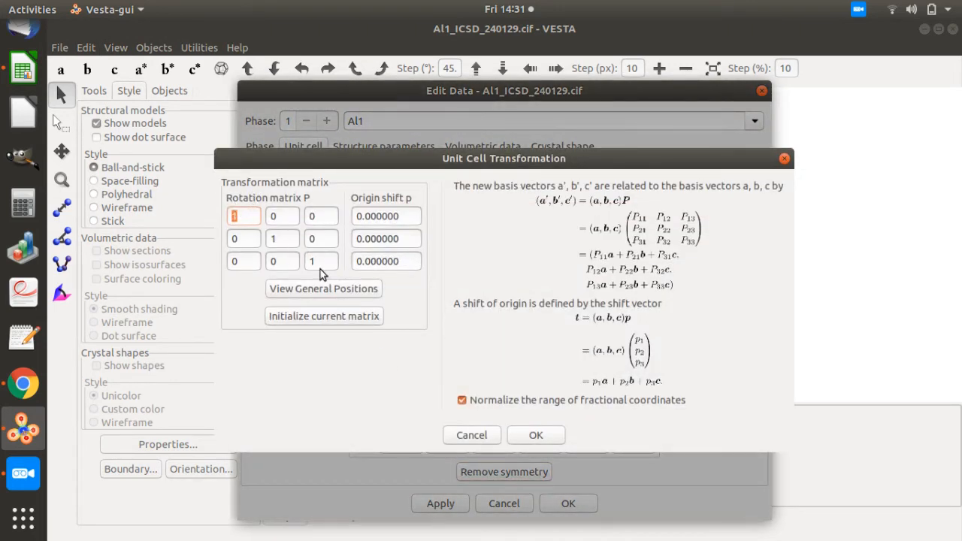
Check a' in Calc, then enter 1, 1, 1 as the first column of rotation matrix P in VESTA
left_click(23, 70)
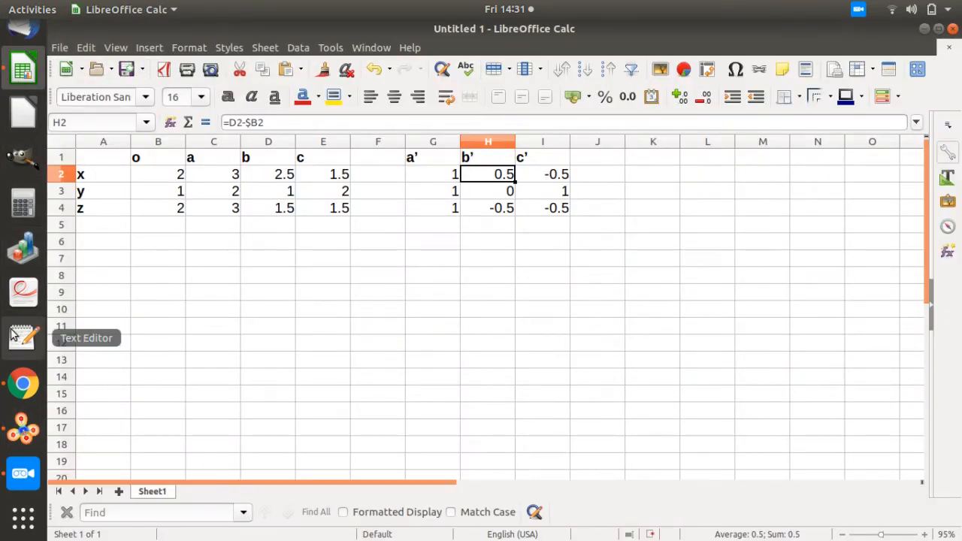
left_click(556, 189)
left_click(518, 175)
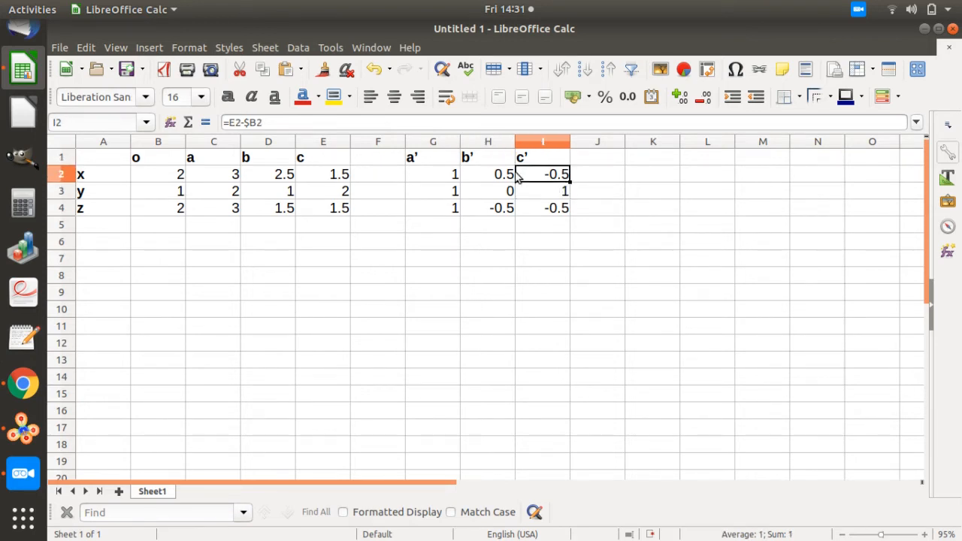
left_click(512, 174)
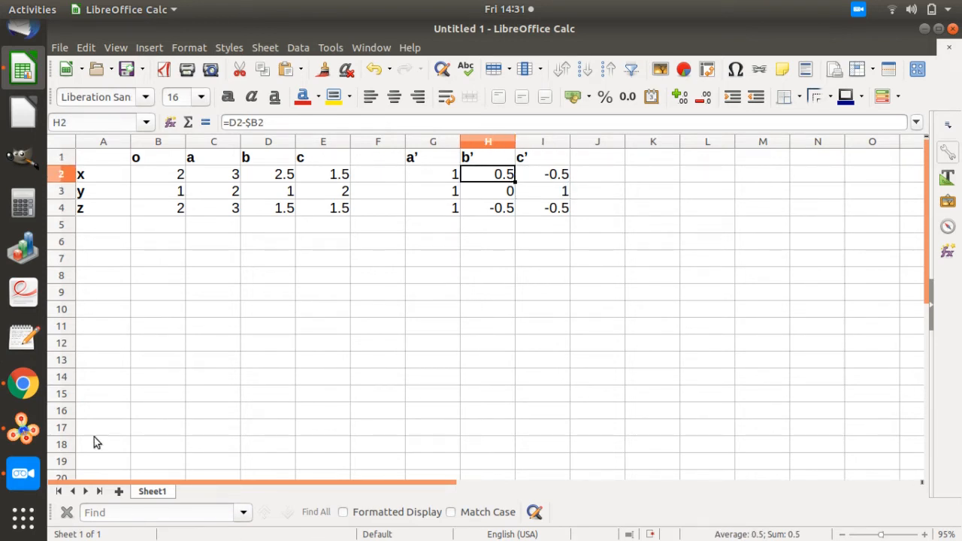
left_click(23, 430)
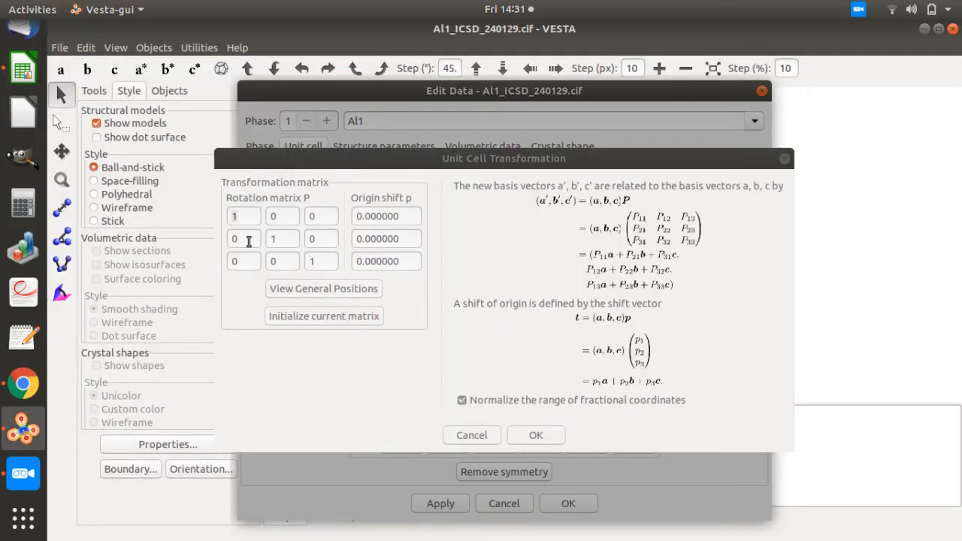
left_click(248, 239)
type("1")
left_click(243, 261)
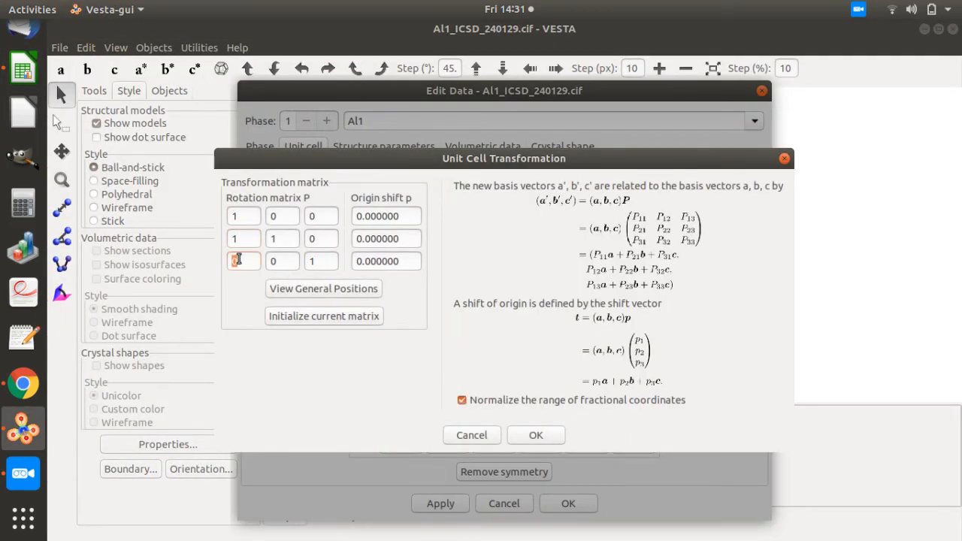
type("1")
Read b' in Calc and enter 0.5, 0, -0.5 as the second column of rotation matrix P in VESTA
left_click(23, 72)
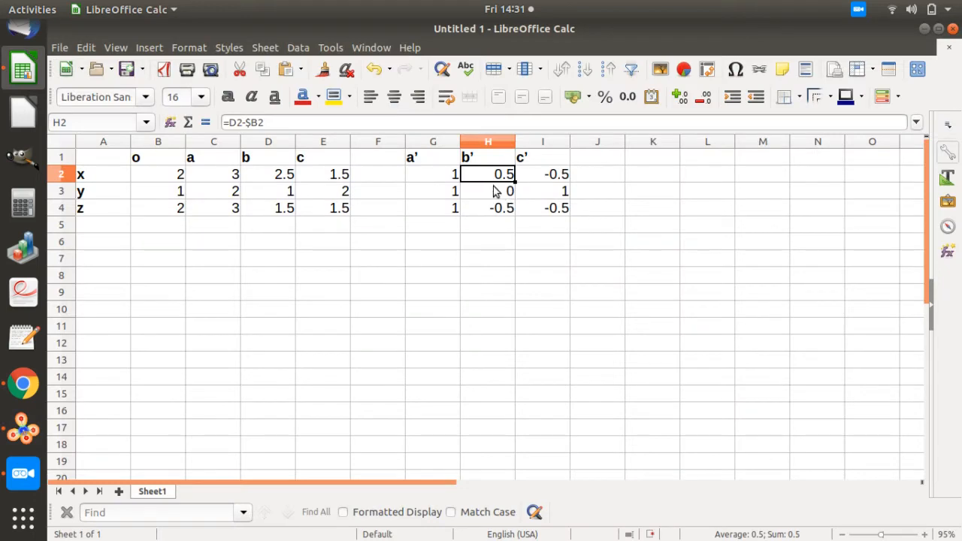
left_click(22, 431)
double_click(290, 217)
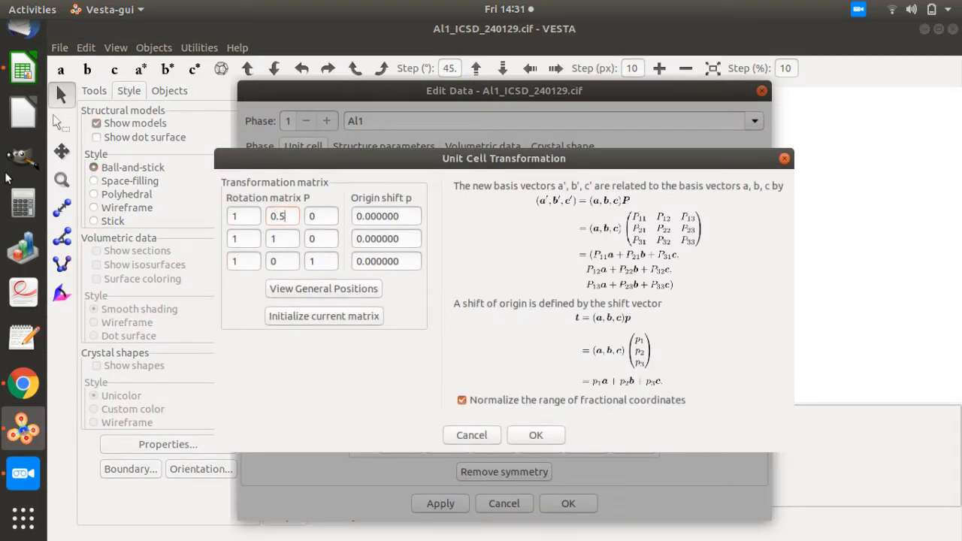
left_click(18, 57)
left_click(925, 30)
type("0")
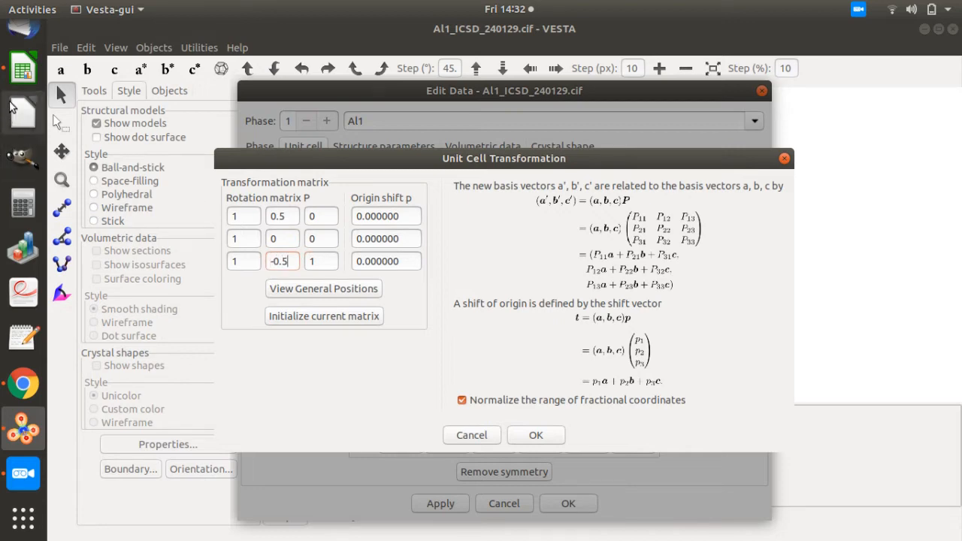
Read c' in Calc and enter -0.5, 1, -0.5 as the third column of rotation matrix P in VESTA
left_click(22, 58)
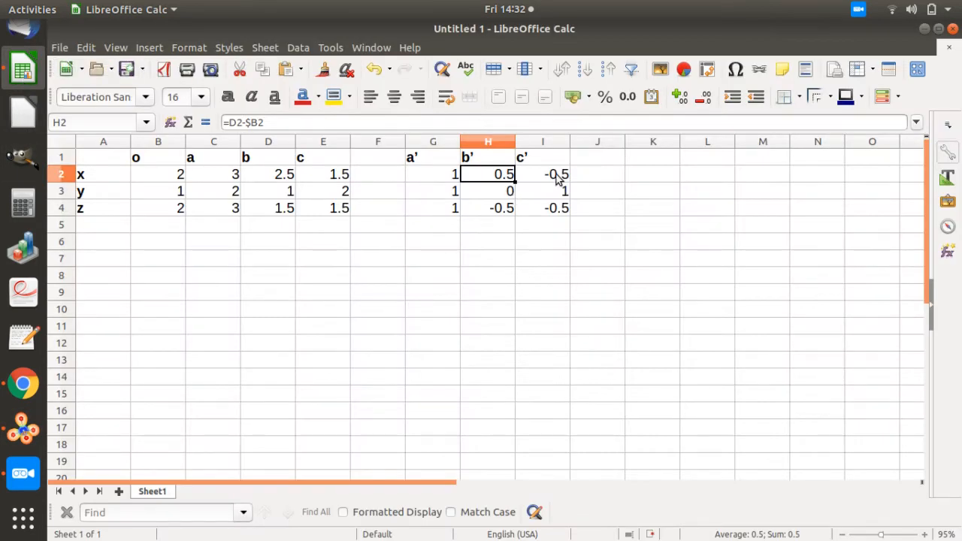
left_click(30, 437)
double_click(315, 216)
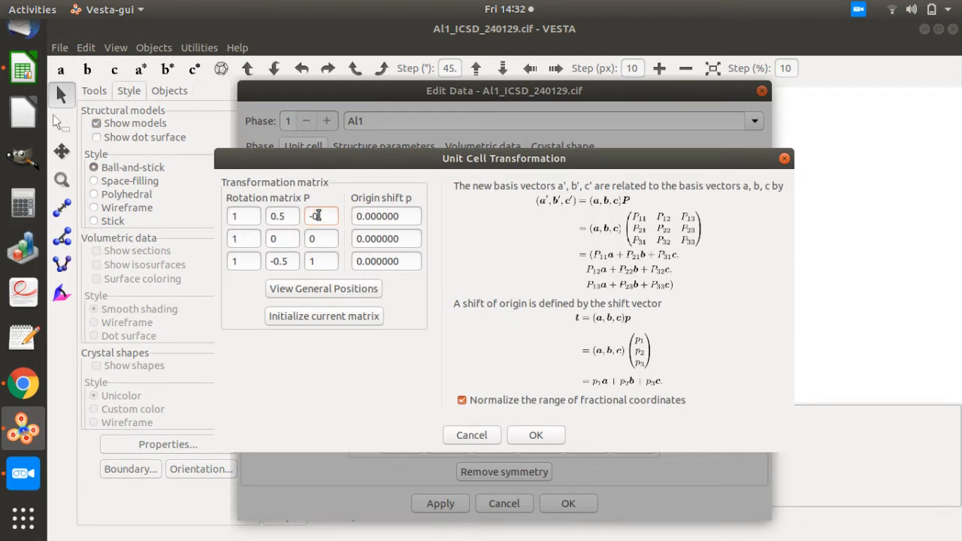
type("-0.")
type("1")
left_click(24, 76)
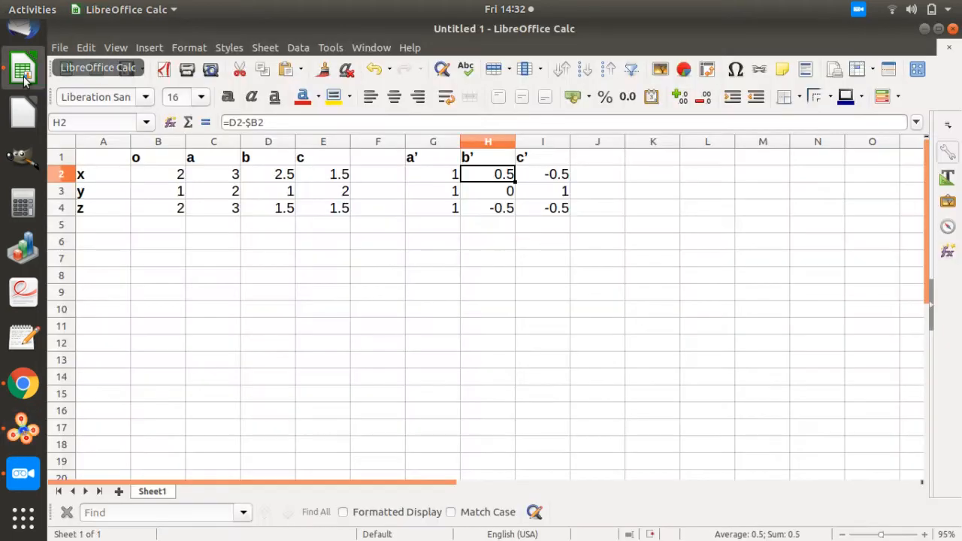
left_click(925, 30)
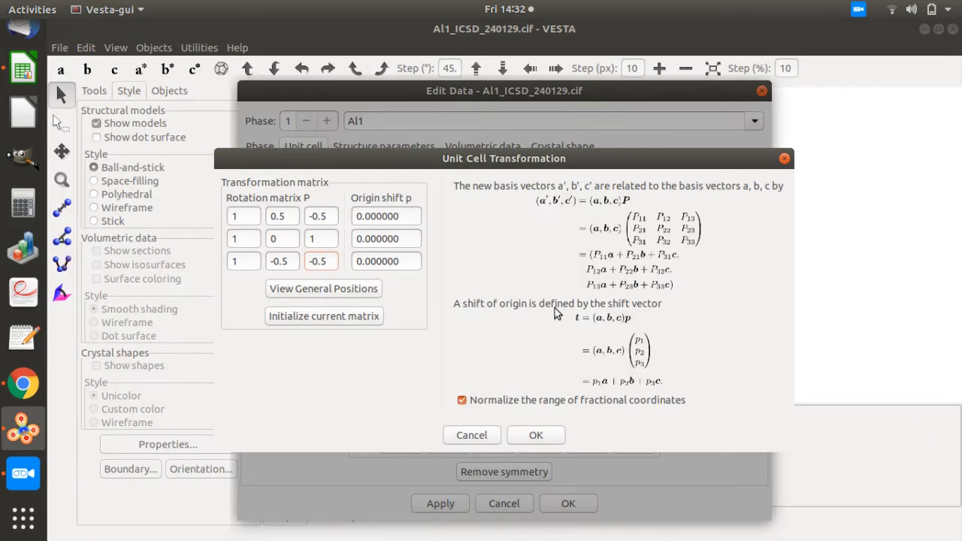
Apply the cell transformation, accepting the volume change and choosing to search atoms in the new unit cell and add them as new sites
left_click(547, 436)
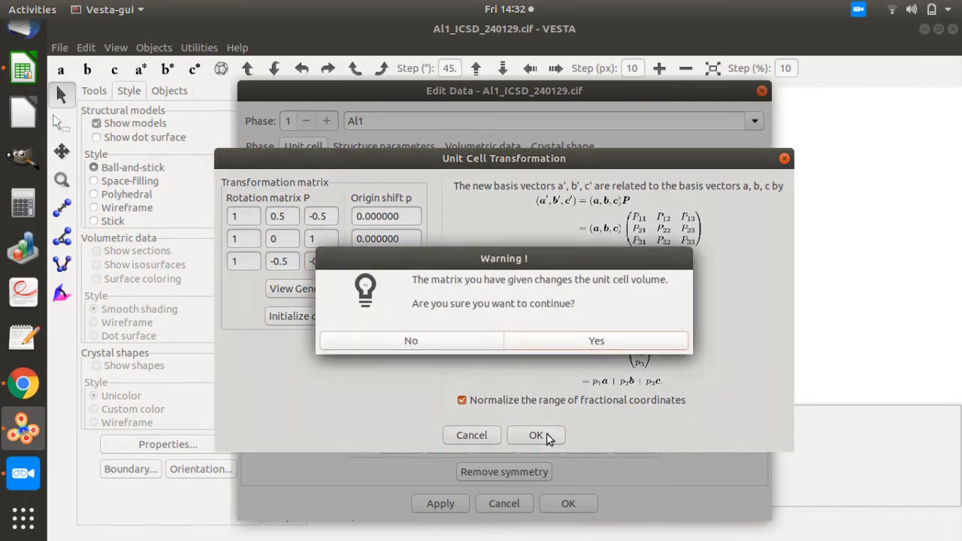
left_click(591, 345)
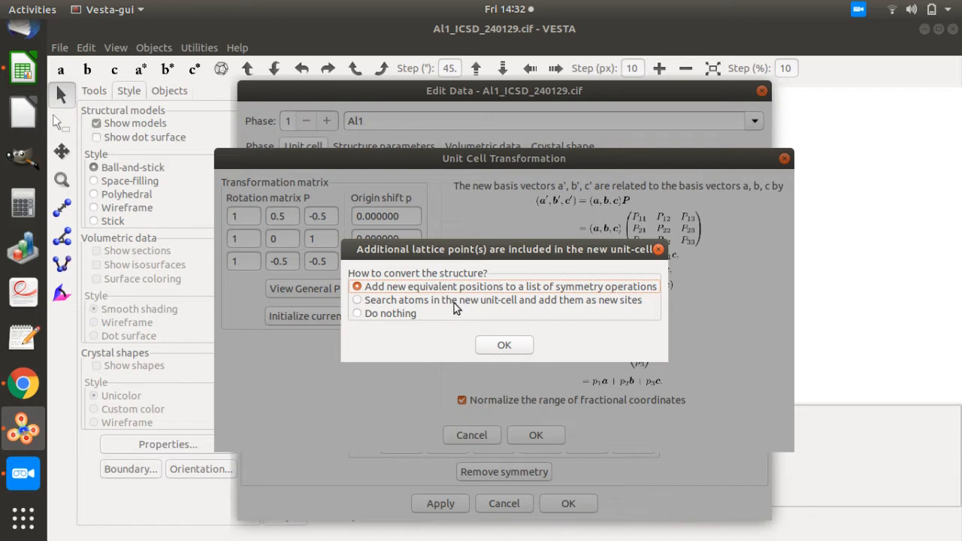
left_click(565, 300)
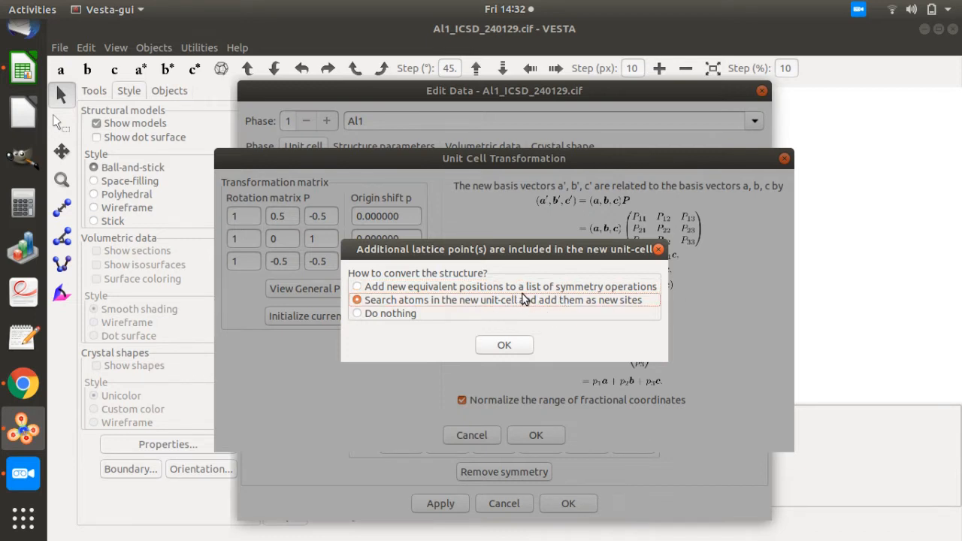
left_click(512, 345)
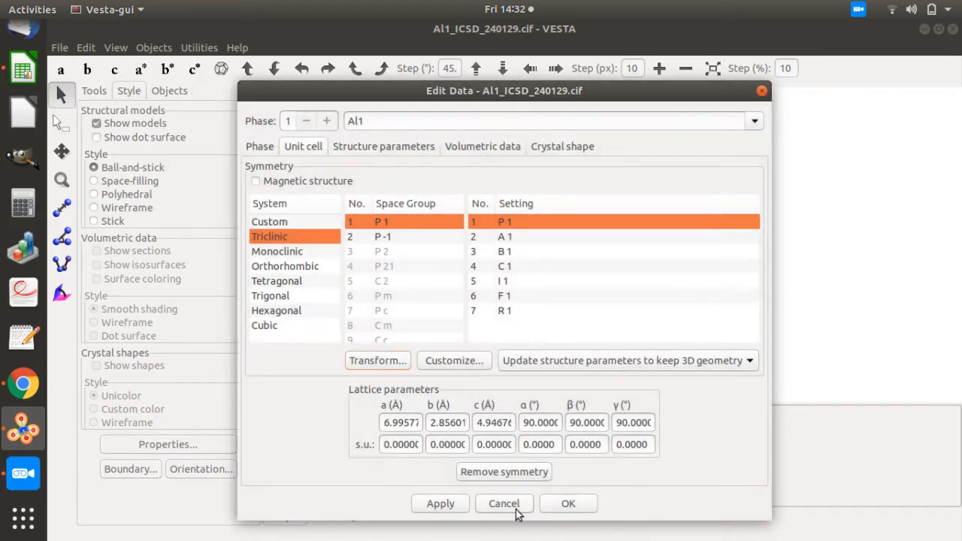
left_click(443, 503)
left_click(575, 506)
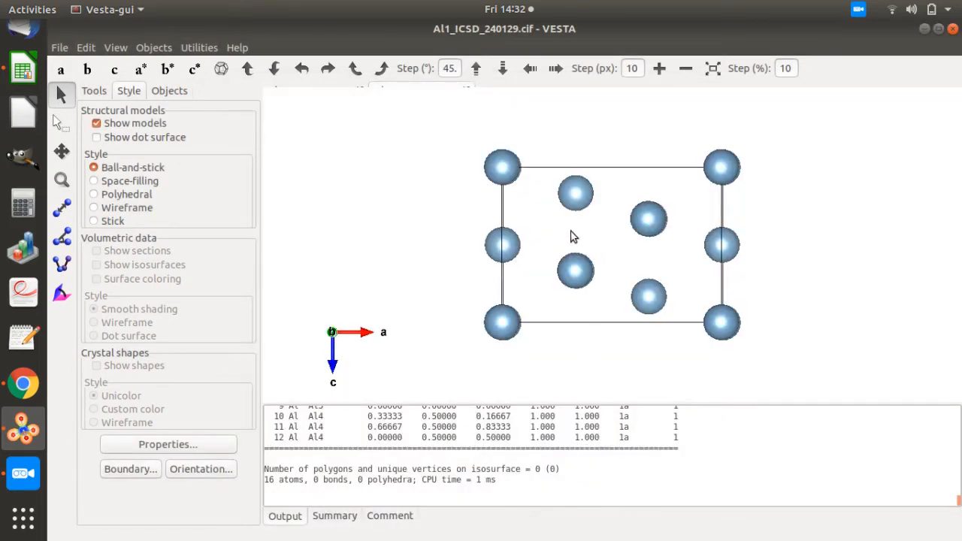
Rotate the transformed aluminium cell to examine its atomic layers from several sides and compare it with the structure containing the lattice planes
left_click_drag(529, 205, 545, 253)
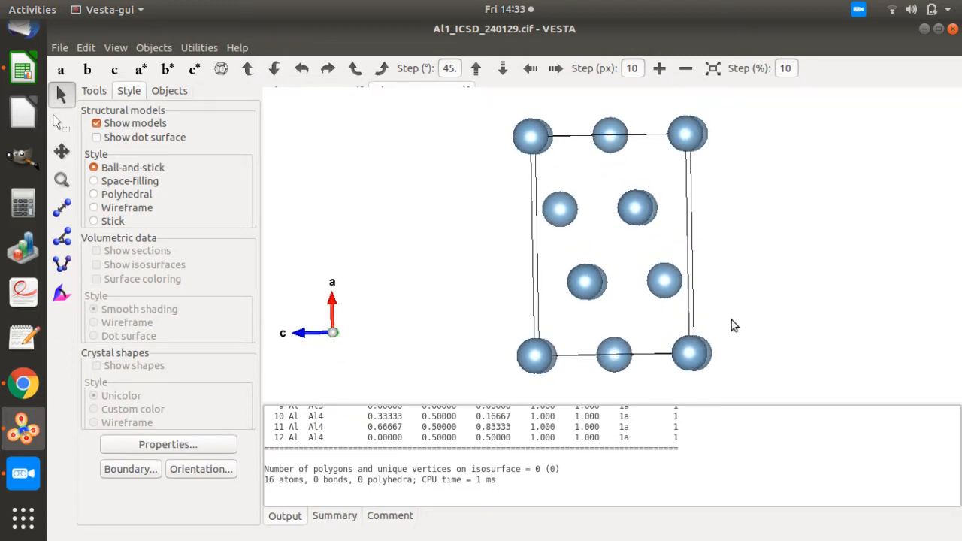
left_click_drag(731, 320, 584, 323)
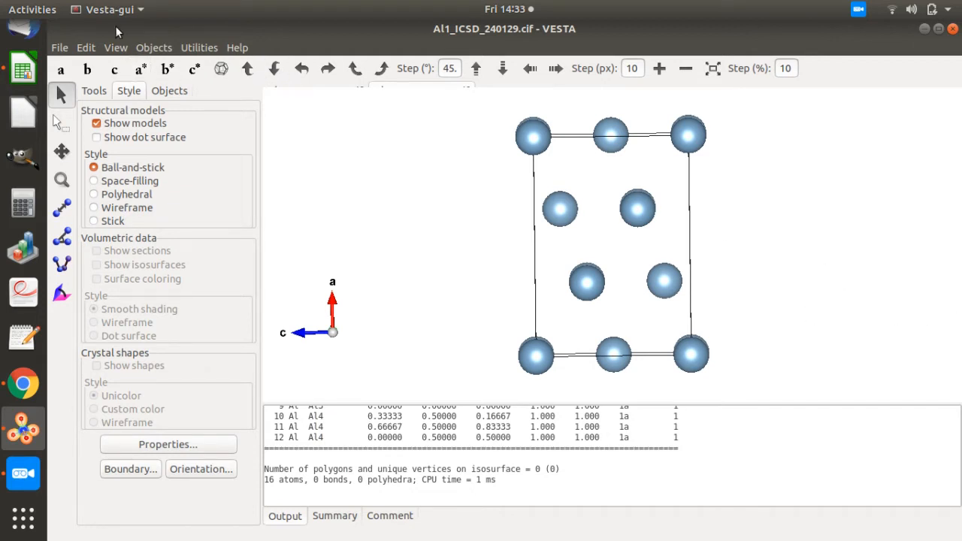
left_click_drag(636, 204, 618, 200)
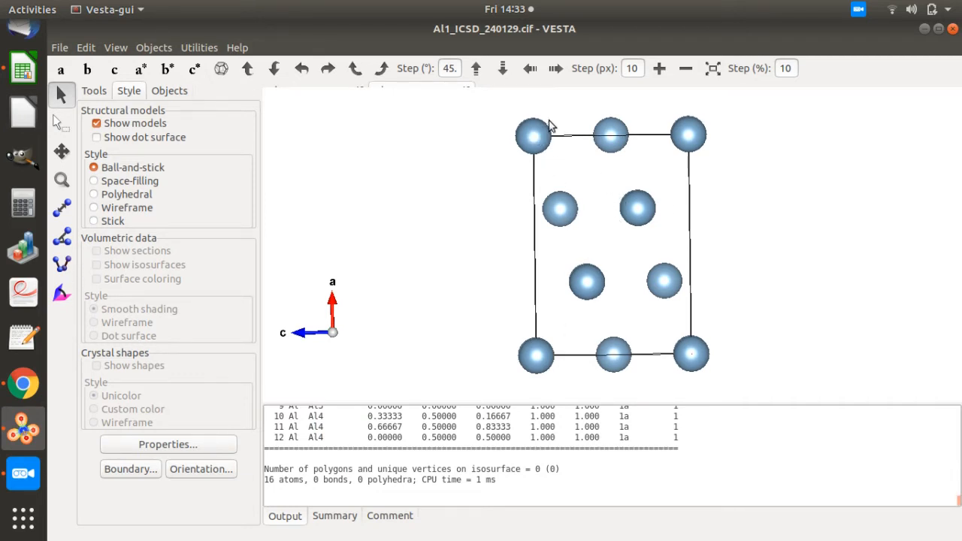
left_click_drag(421, 280, 565, 160)
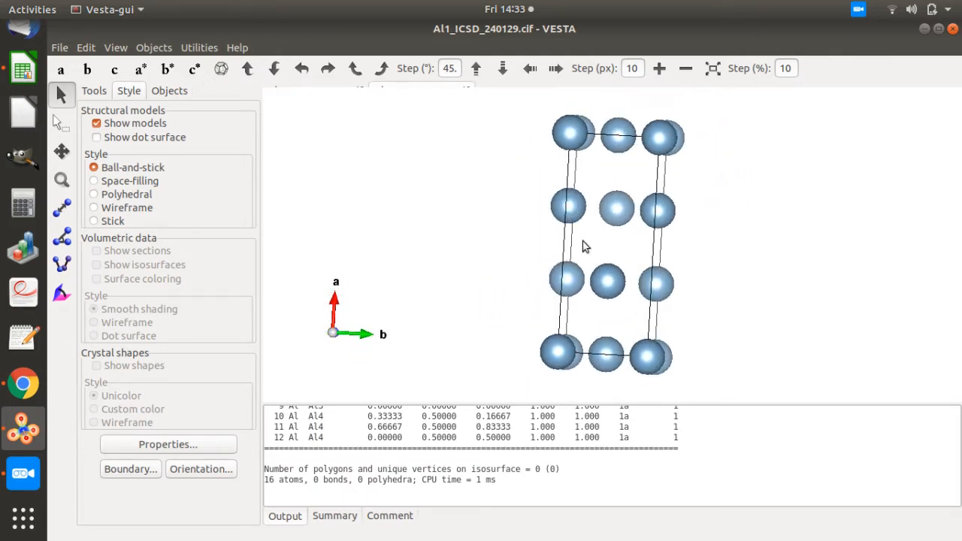
left_click_drag(527, 336, 530, 368)
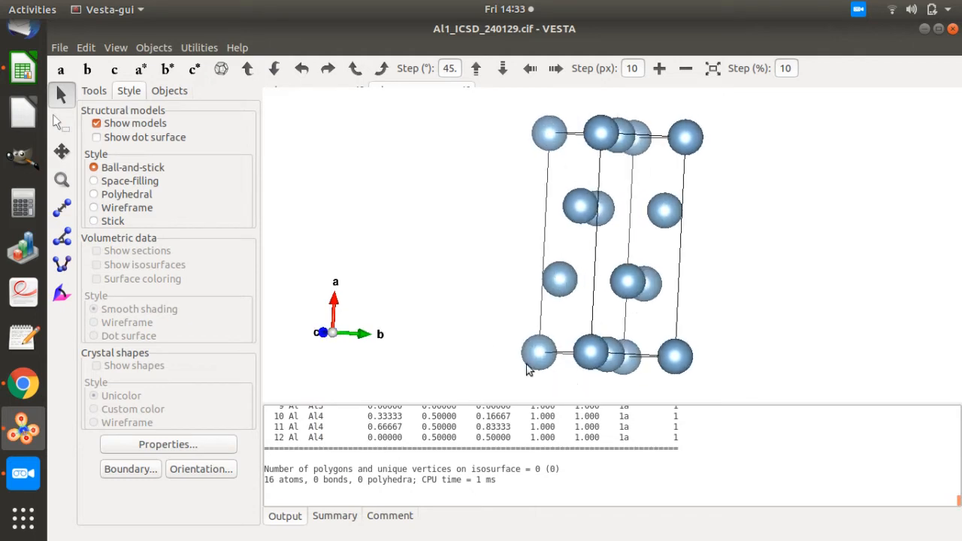
left_click(310, 85)
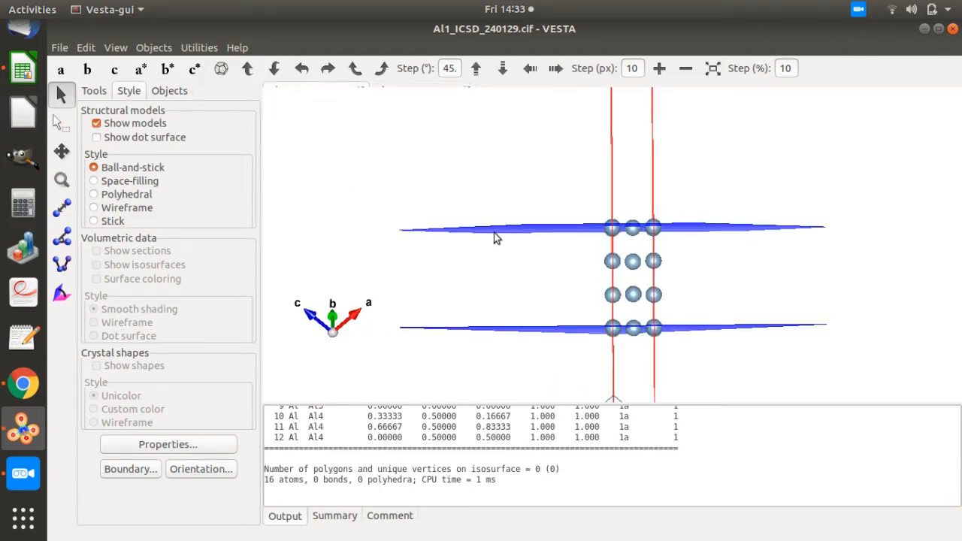
left_click(394, 88)
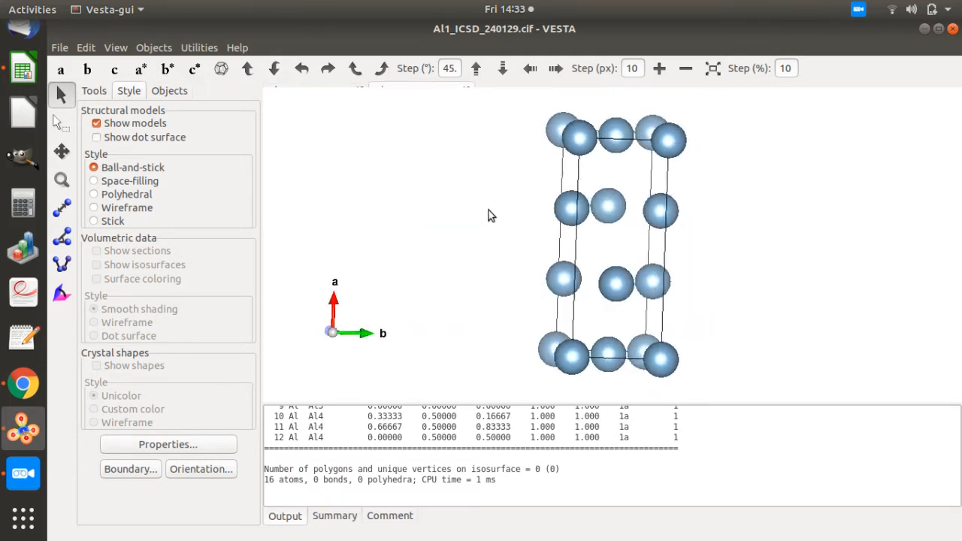
mouse_move(488, 216)
left_mouse_down()
mouse_move(479, 213)
mouse_move(479, 232)
left_mouse_up()
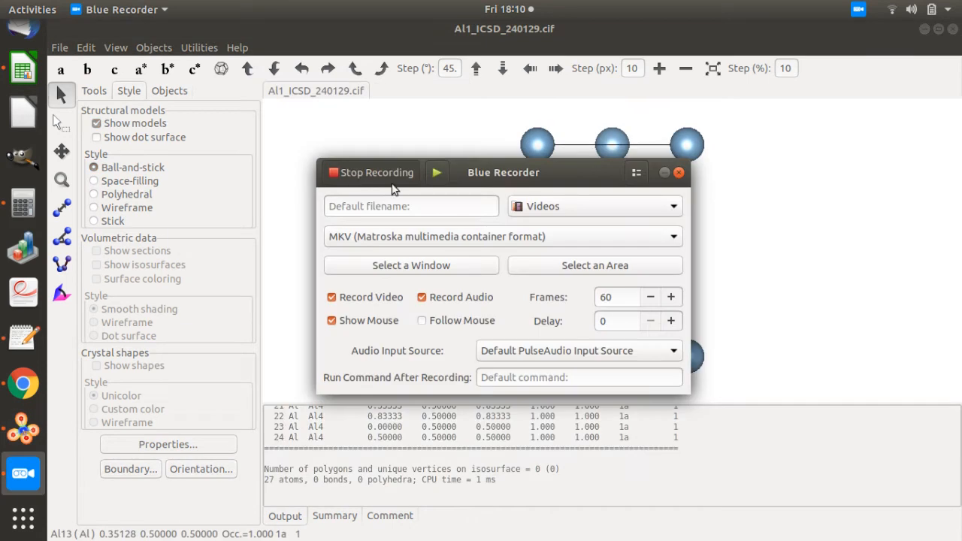
left_click(738, 203)
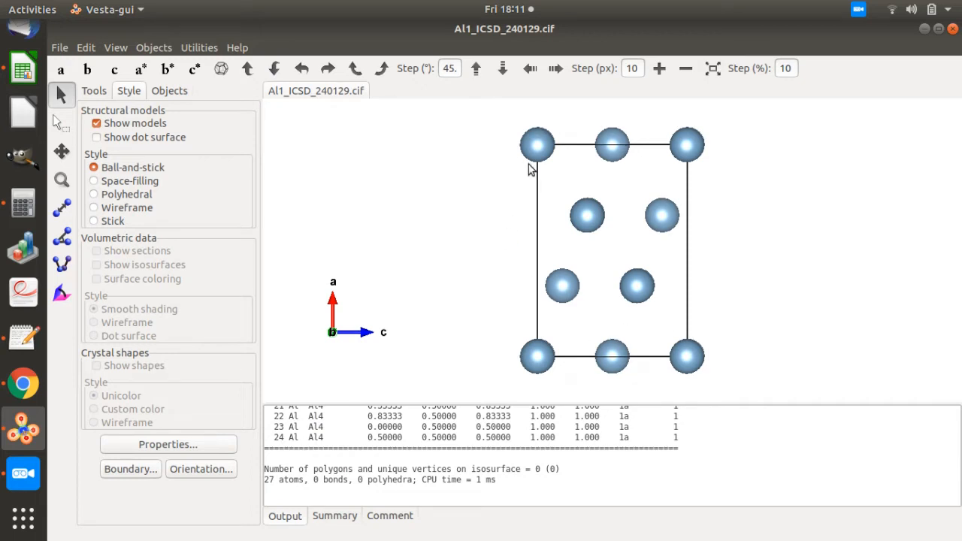
Remove the cell's symmetry and enter 2 as the first diagonal element of rotation matrix P for a unit cell transformation
left_click(83, 49)
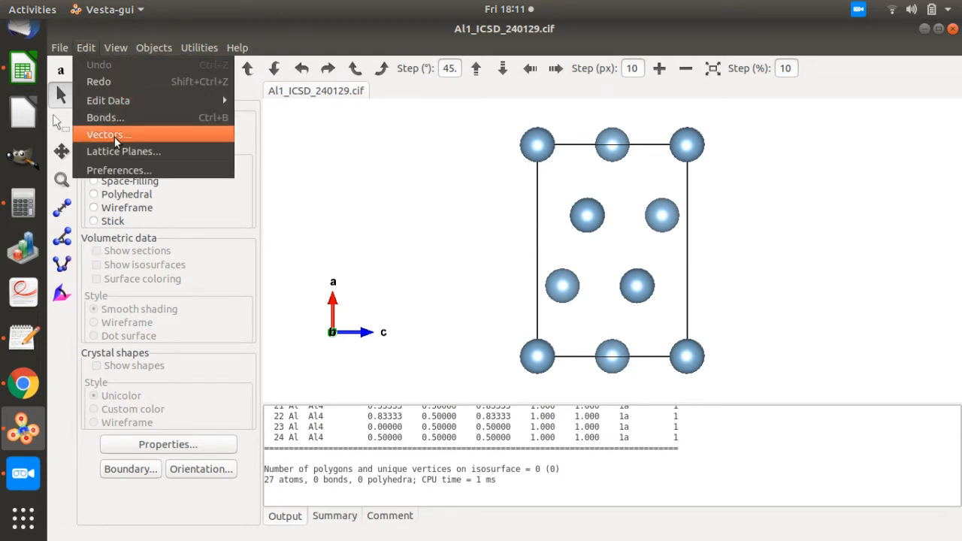
mouse_move(205, 101)
left_click(298, 113)
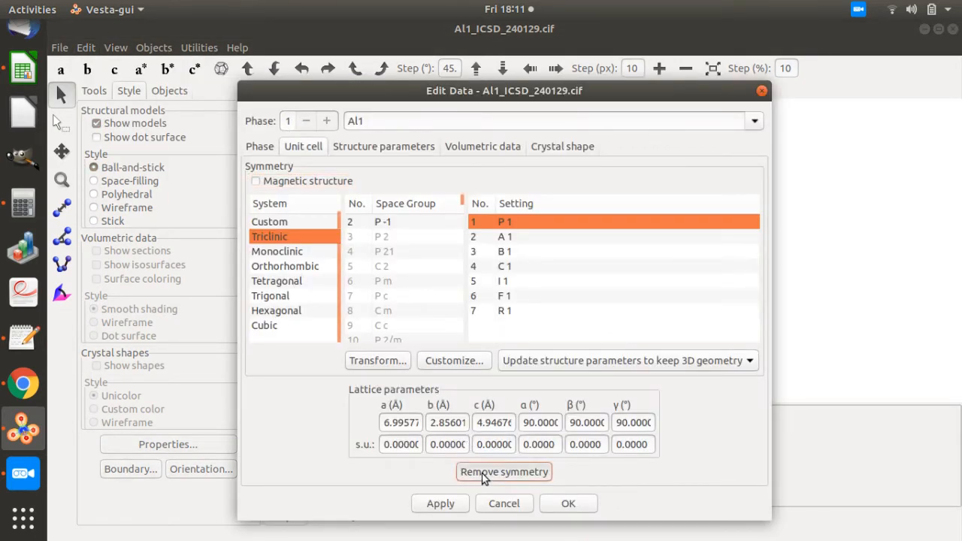
left_click(504, 472)
left_click(376, 360)
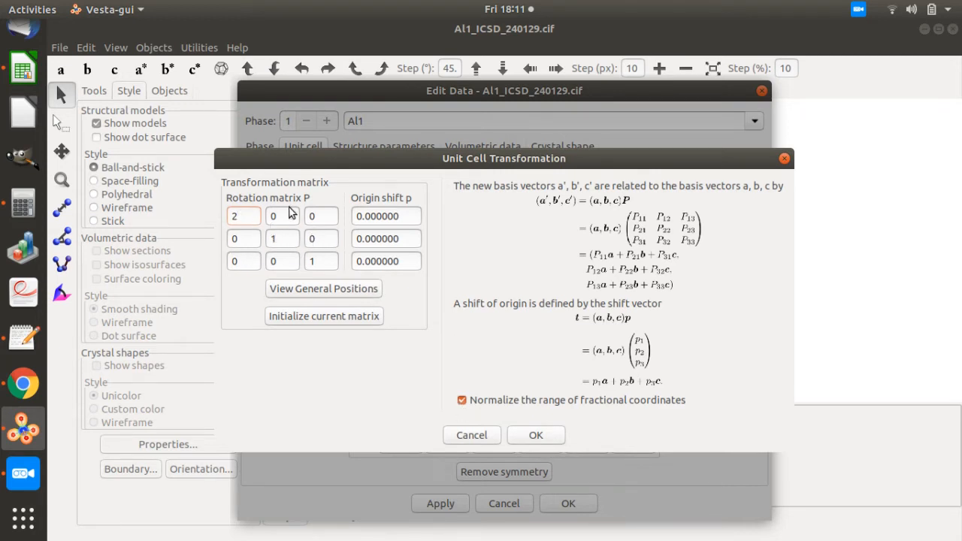
Apply the cell transformation, accepting the volume change and searching atoms in the new unit cell to add them as new sites
left_click(531, 444)
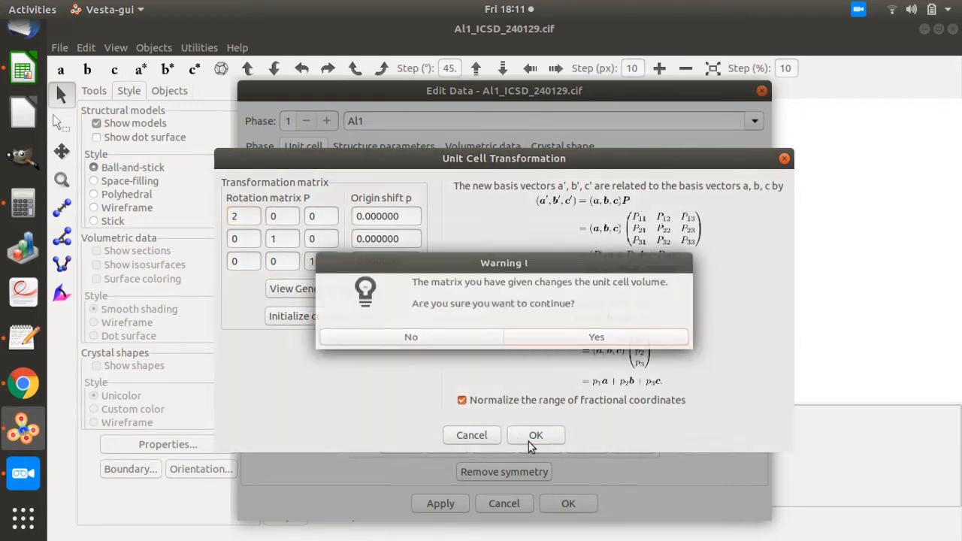
left_click(586, 344)
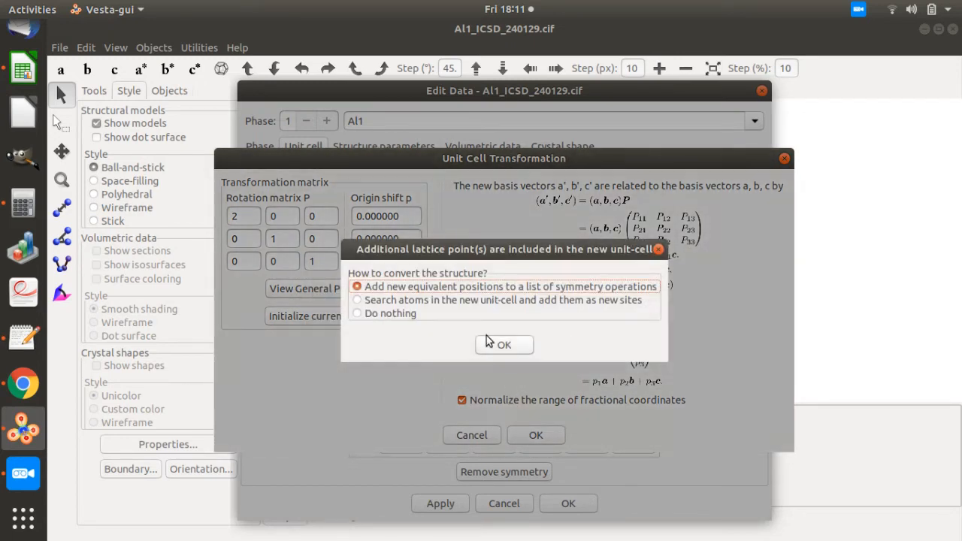
left_click(389, 304)
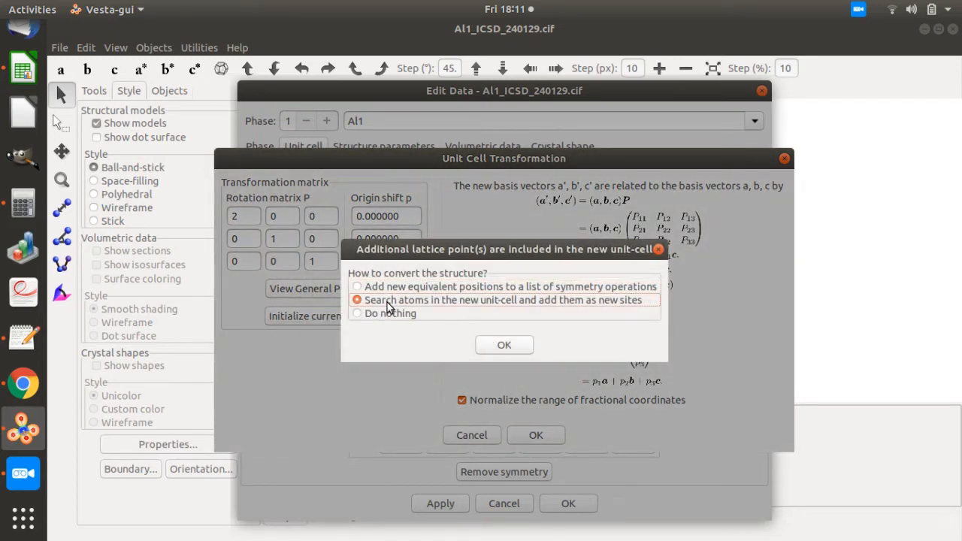
left_click(498, 345)
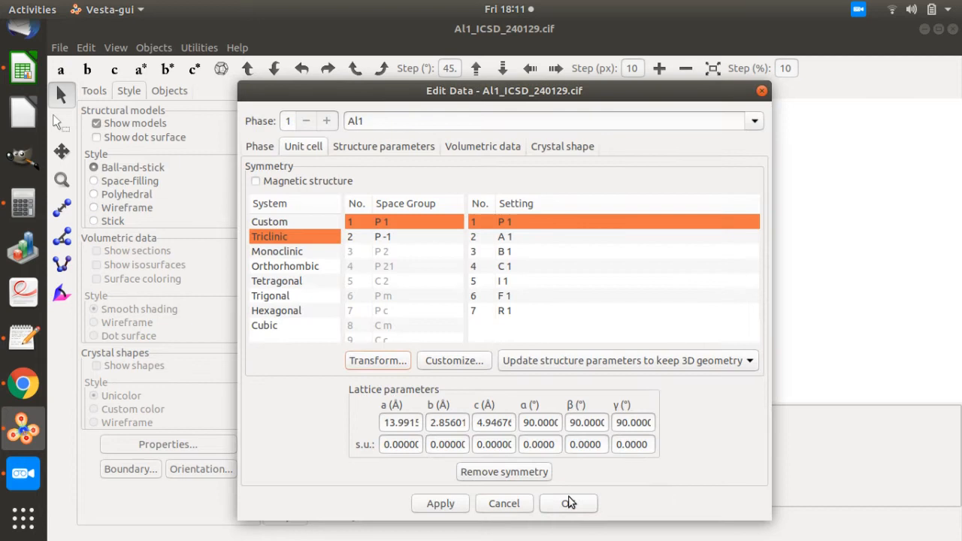
left_click(441, 503)
left_click(559, 503)
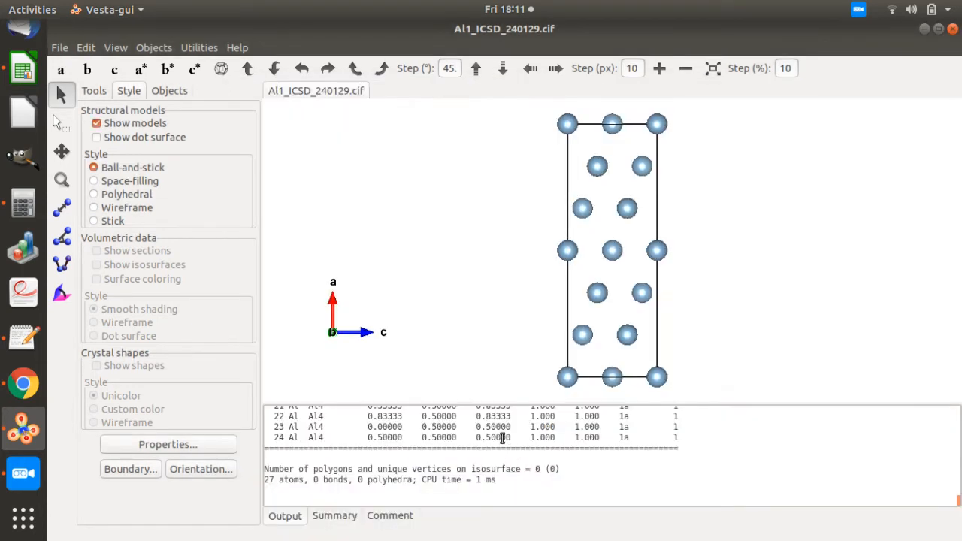
left_click(597, 292)
Export the doubled aluminium cell in VASP format under the name Al1_ICSD_240129, without setting any output options
left_click(60, 48)
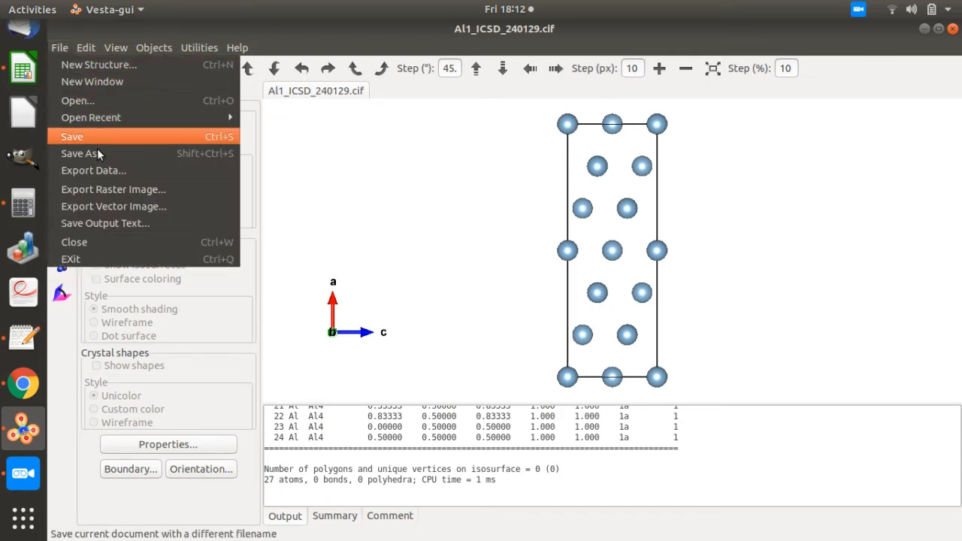
left_click(98, 170)
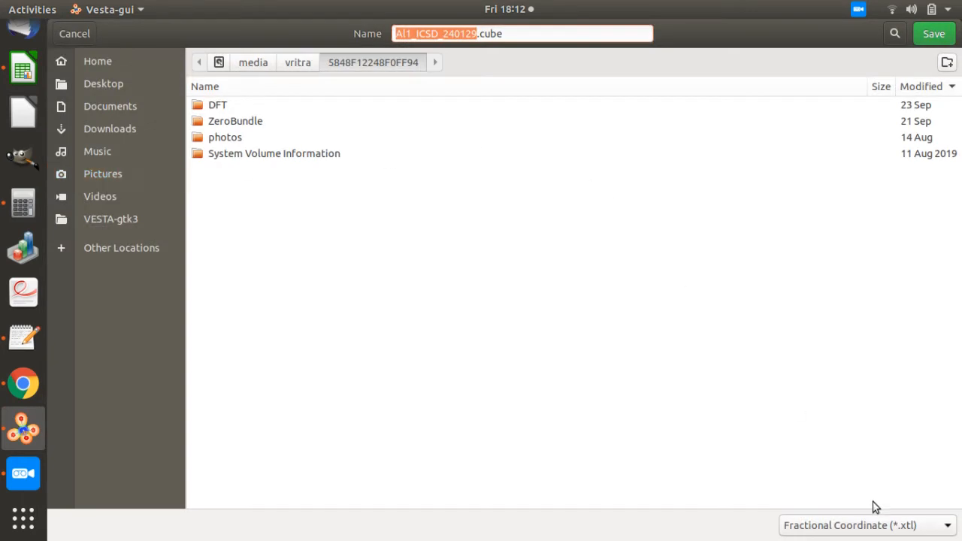
left_click(896, 525)
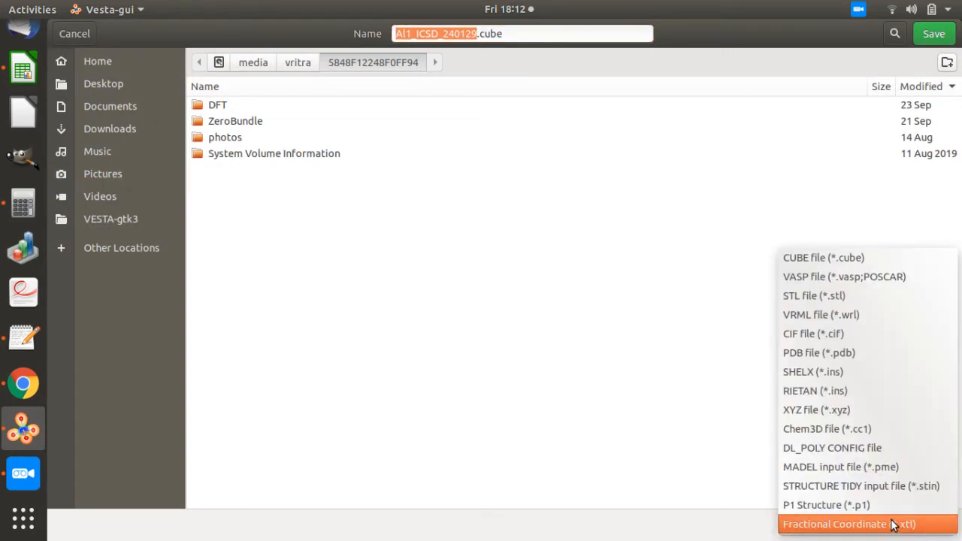
left_click(845, 280)
left_click(516, 31)
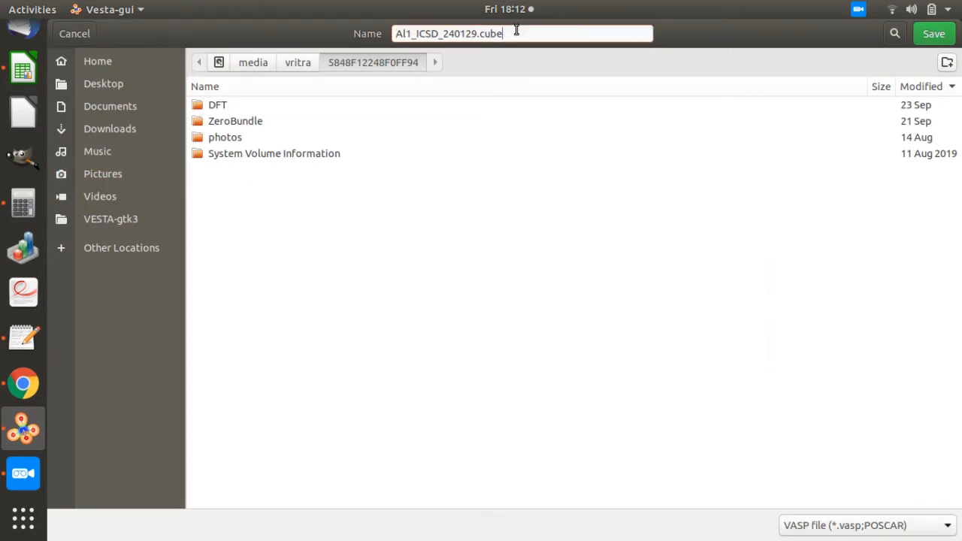
key("BackSpace")
key("BackSpace")
key("BackSpace")
key("BackSpace")
key("BackSpace")
left_click(927, 38)
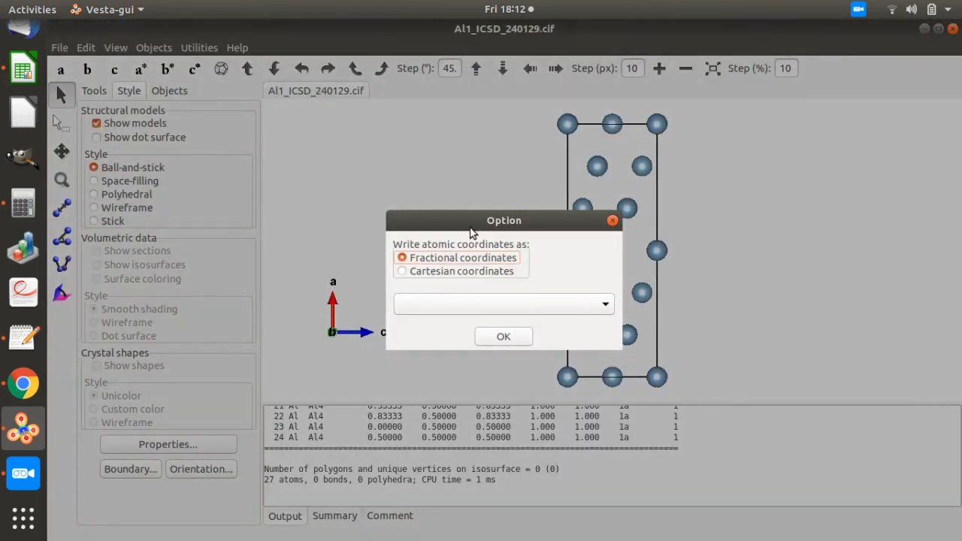
left_click(612, 221)
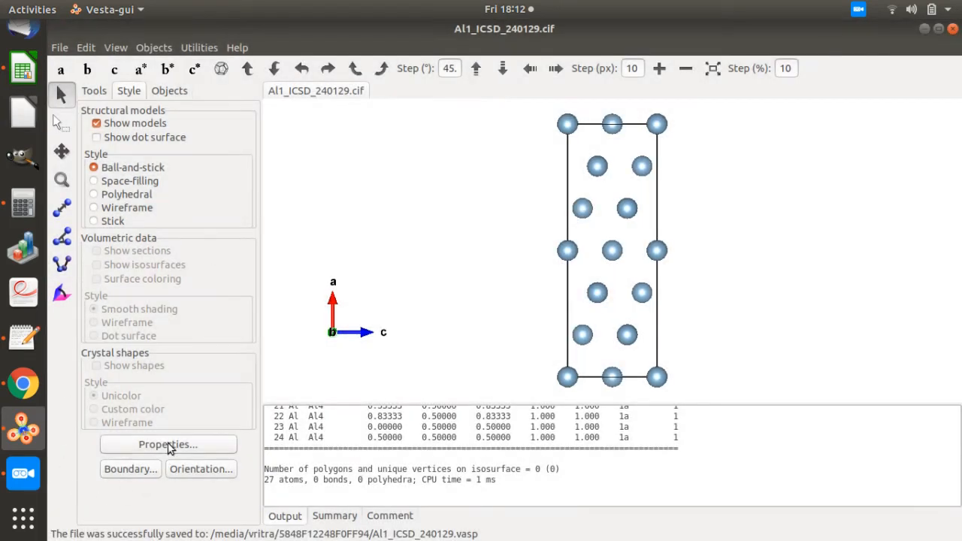
Set the display boundary's y(max) and z(max) to 0.99 to exclude the duplicate atoms on the cell faces
left_click(131, 469)
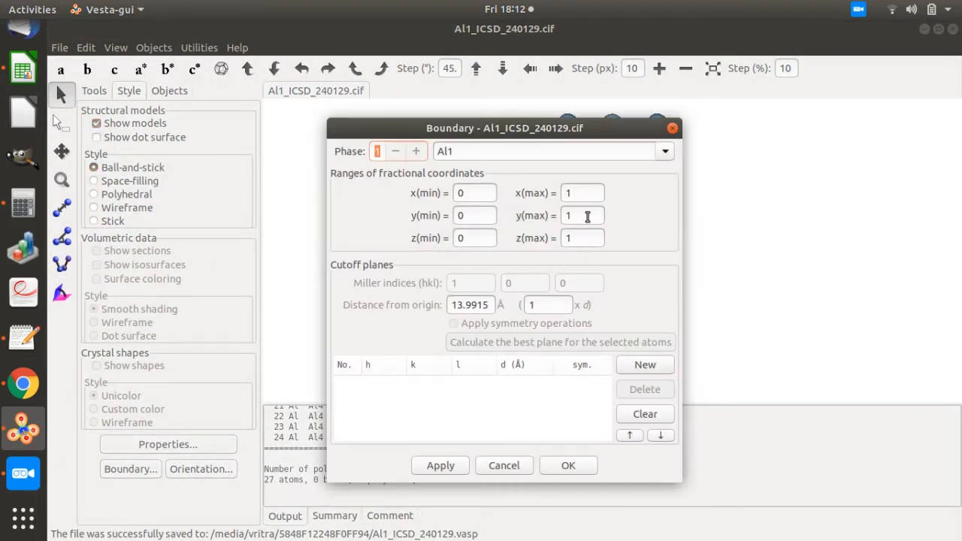
left_click(673, 128)
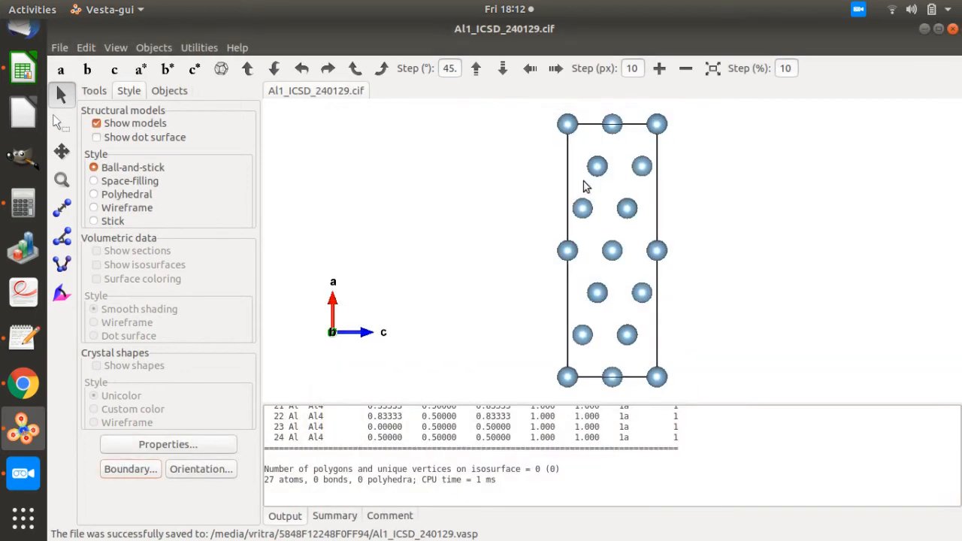
left_click_drag(264, 480, 306, 479)
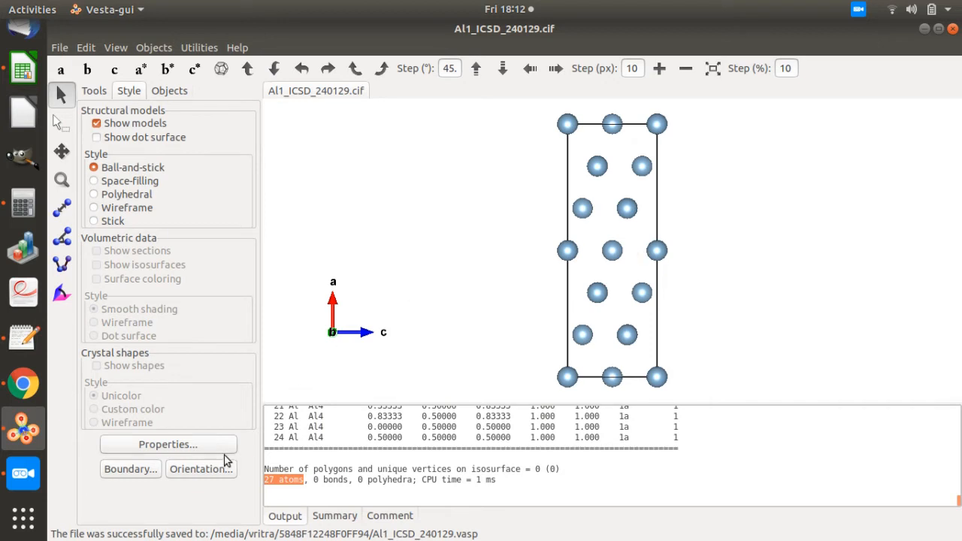
left_click(139, 472)
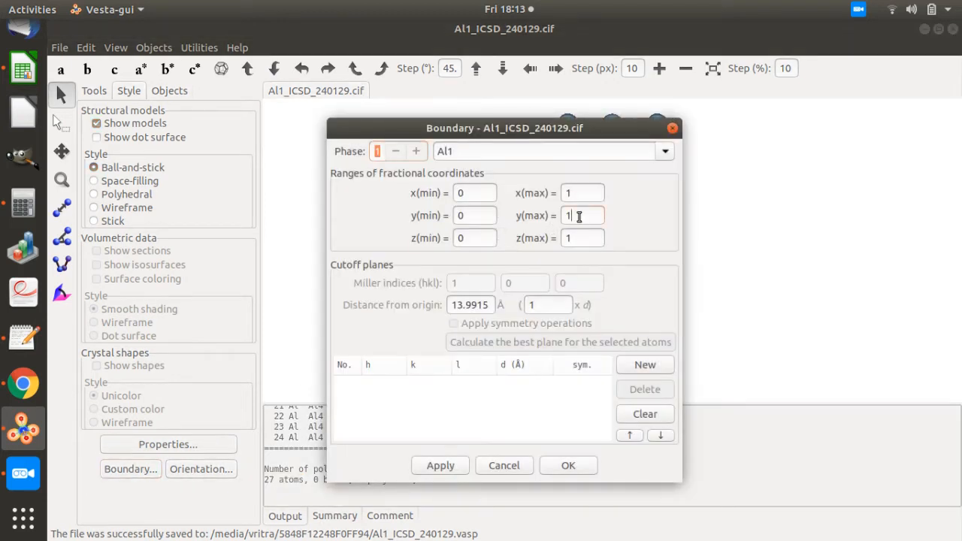
double_click(579, 216)
type("0.99")
double_click(579, 239)
type("0.99")
left_click(565, 467)
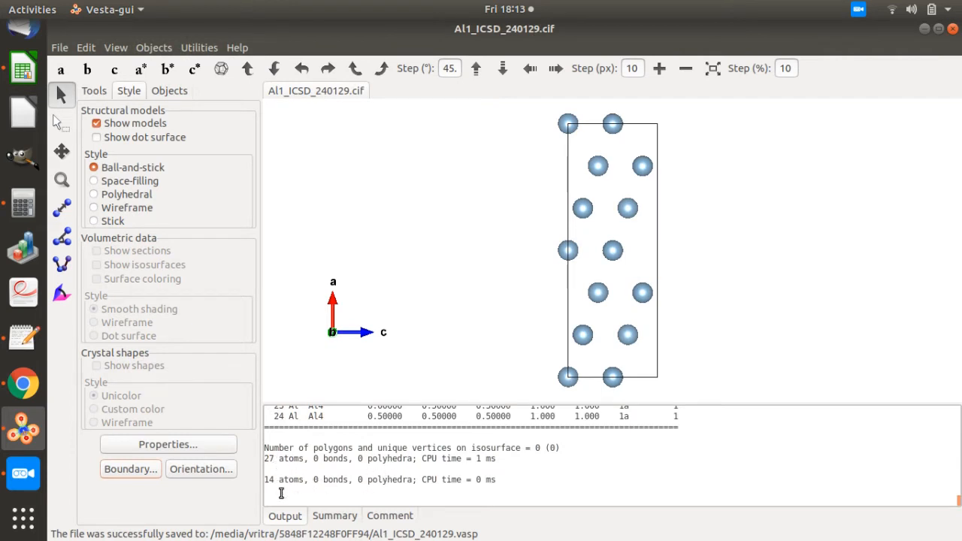
Export the trimmed structure in VASP format, replacing the existing file Al1_ICSD_240129.vasp
left_click(59, 47)
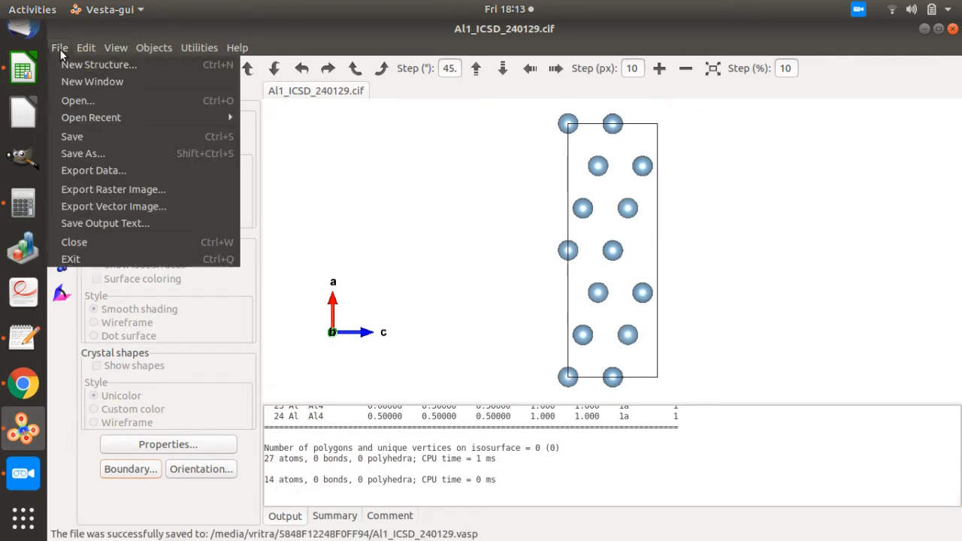
left_click(94, 172)
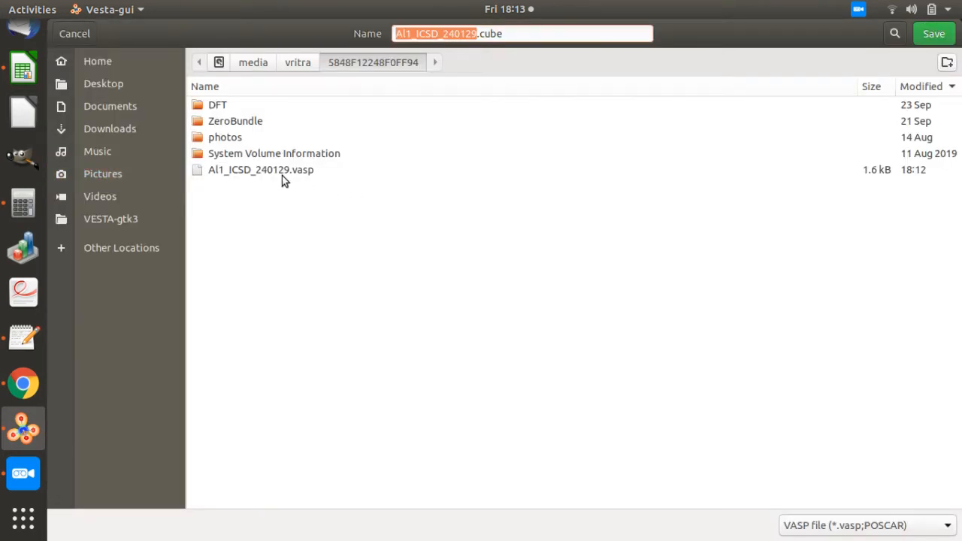
left_click(278, 171)
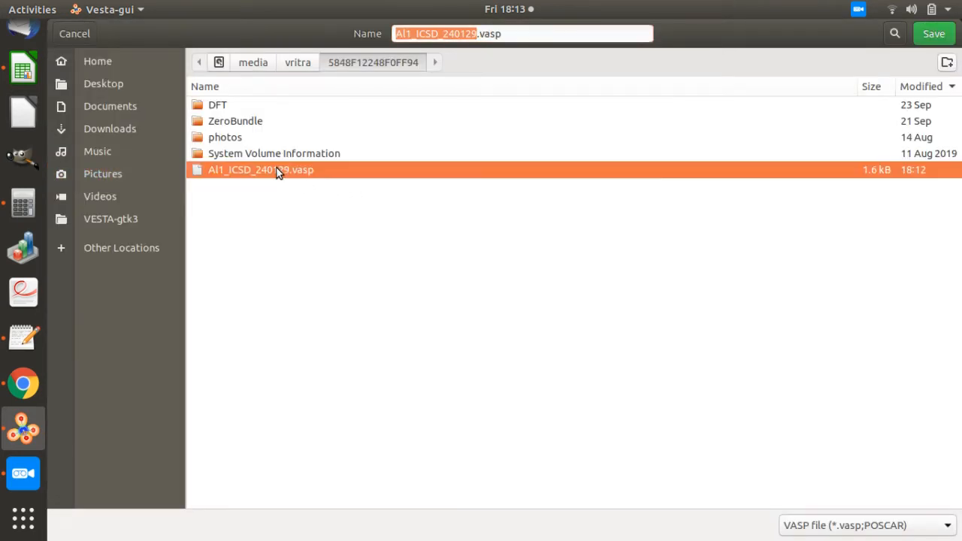
left_click(518, 33)
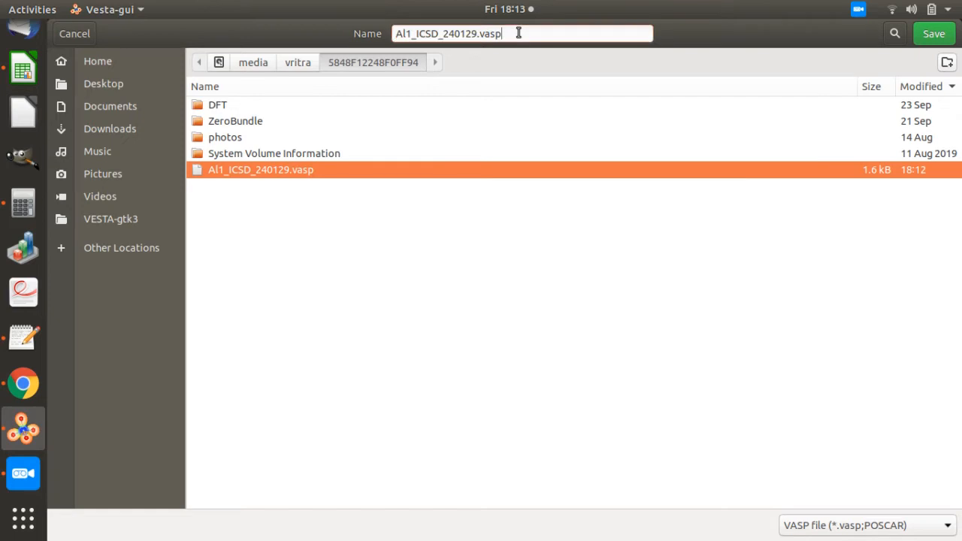
left_click(934, 37)
left_click(664, 340)
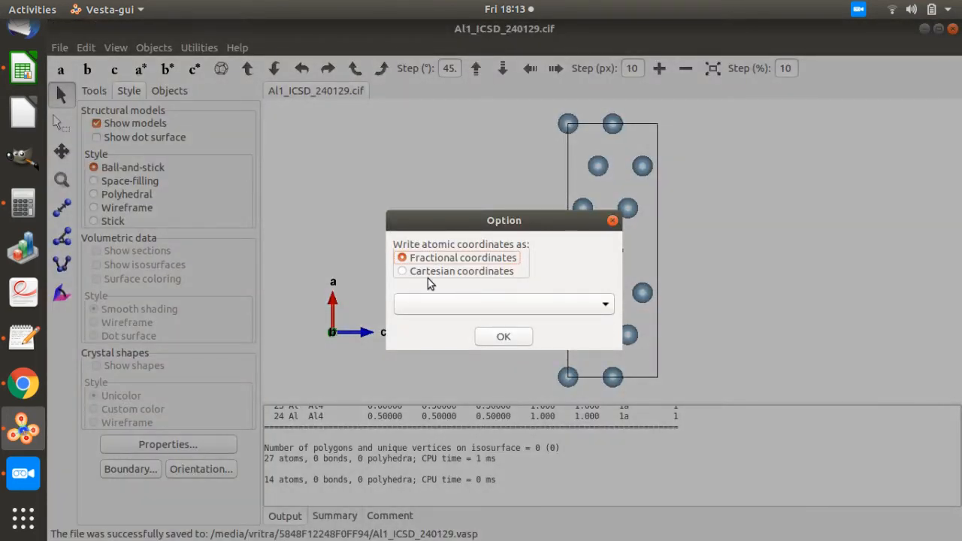
Write the exported atomic coordinates as Cartesian and output the coordinates of all displayed atoms
left_click(435, 274)
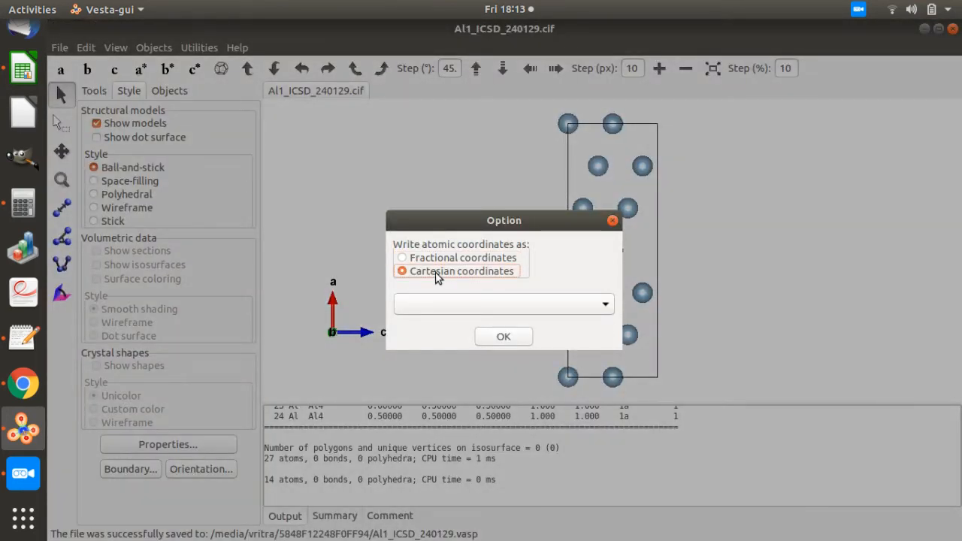
left_click(489, 308)
left_click(488, 307)
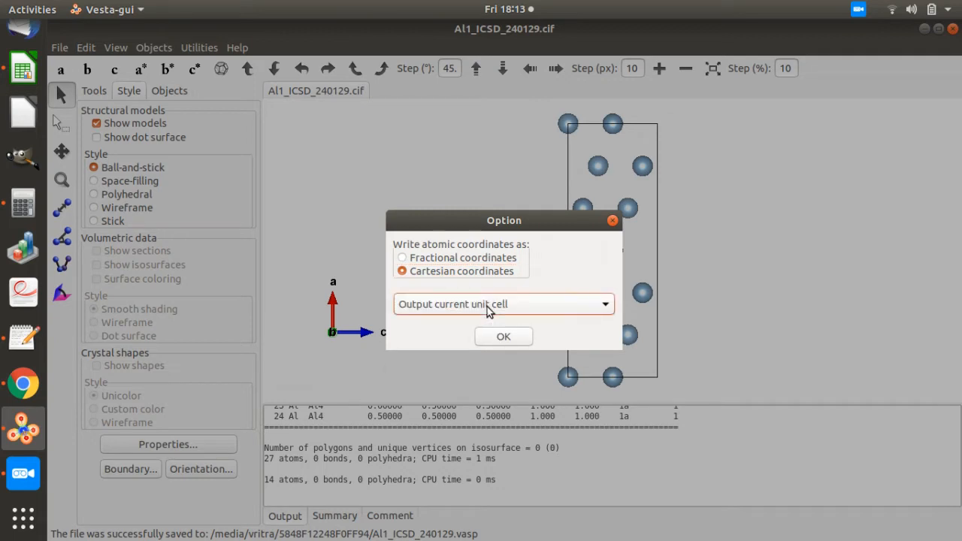
left_click(487, 307)
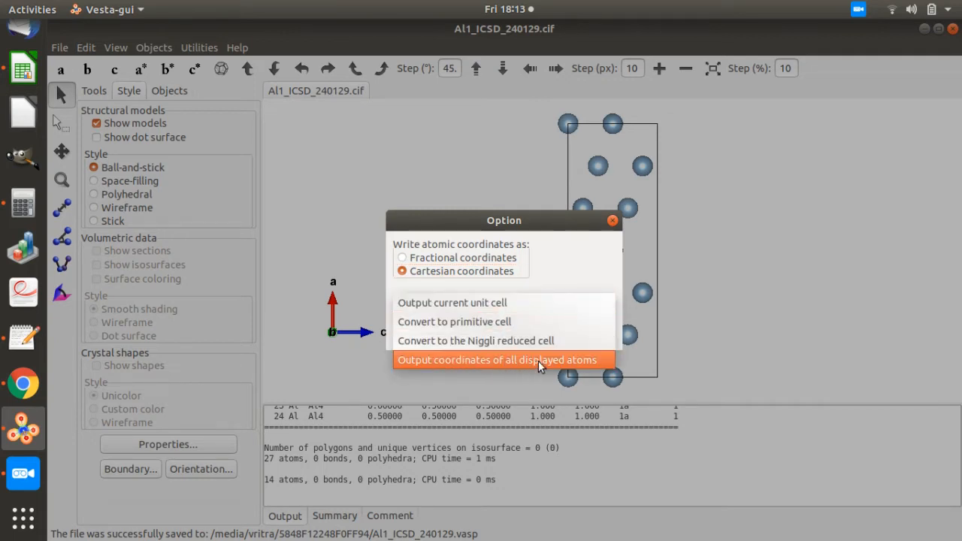
left_click(557, 360)
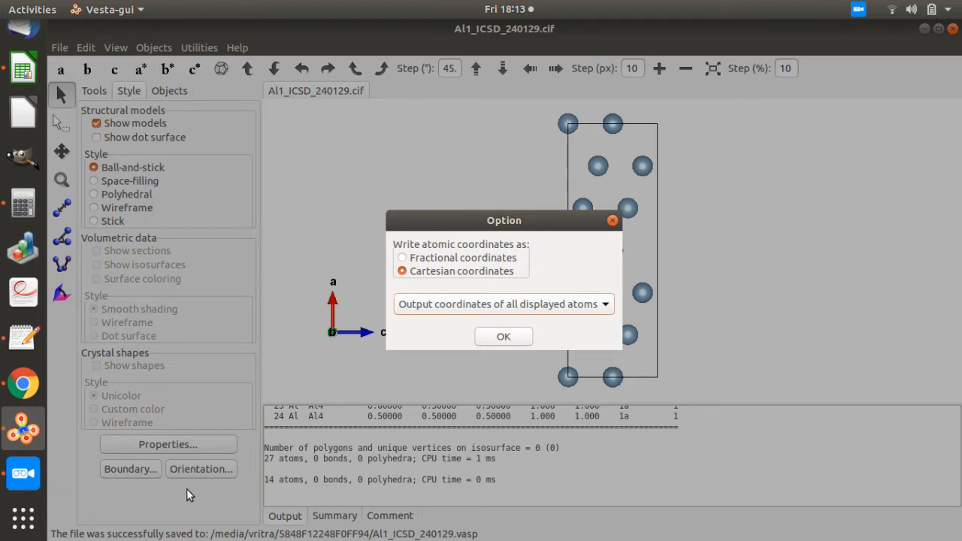
left_click(504, 338)
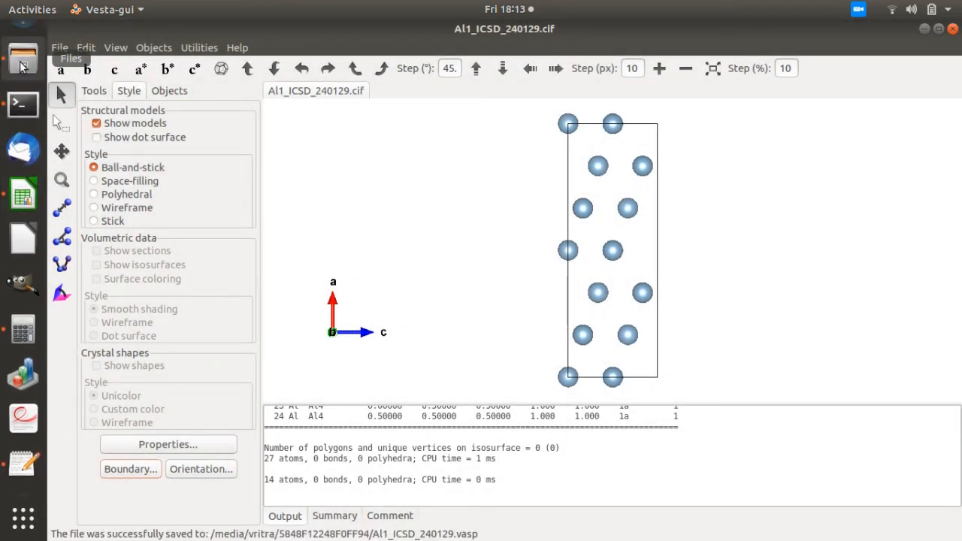
Open Al1_ICSD_240129.vasp in the text editor and examine its atom count, coordinate type and lattice vectors
left_click(11, 50)
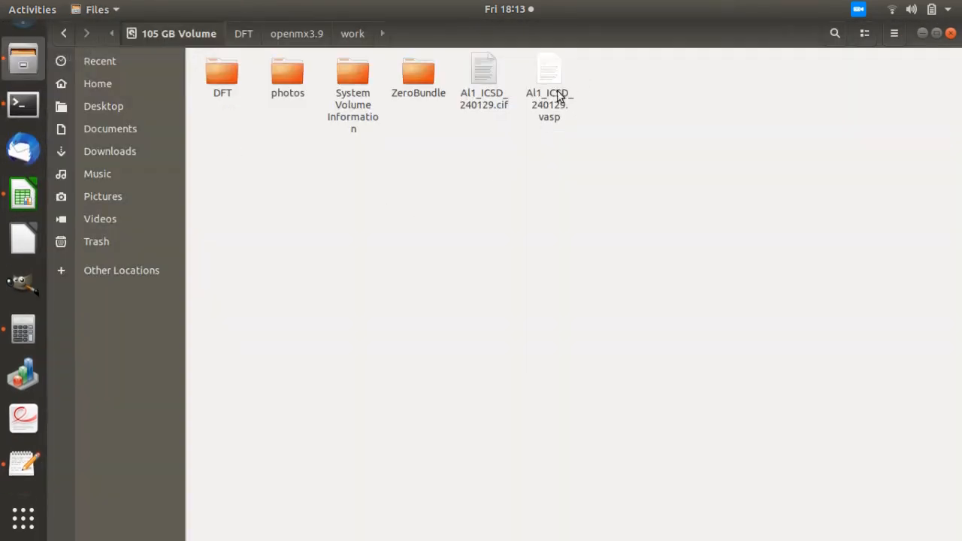
double_click(548, 110)
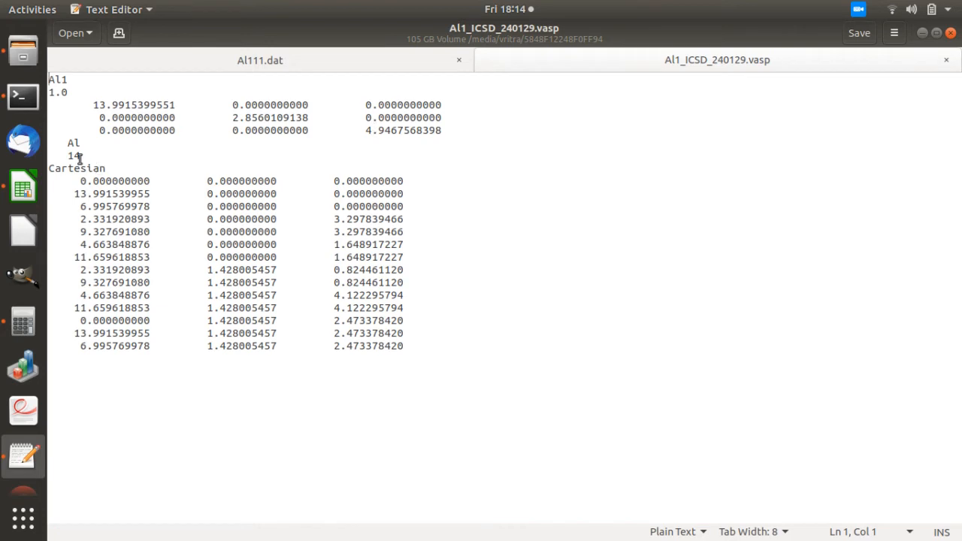
left_click_drag(104, 169, 81, 156)
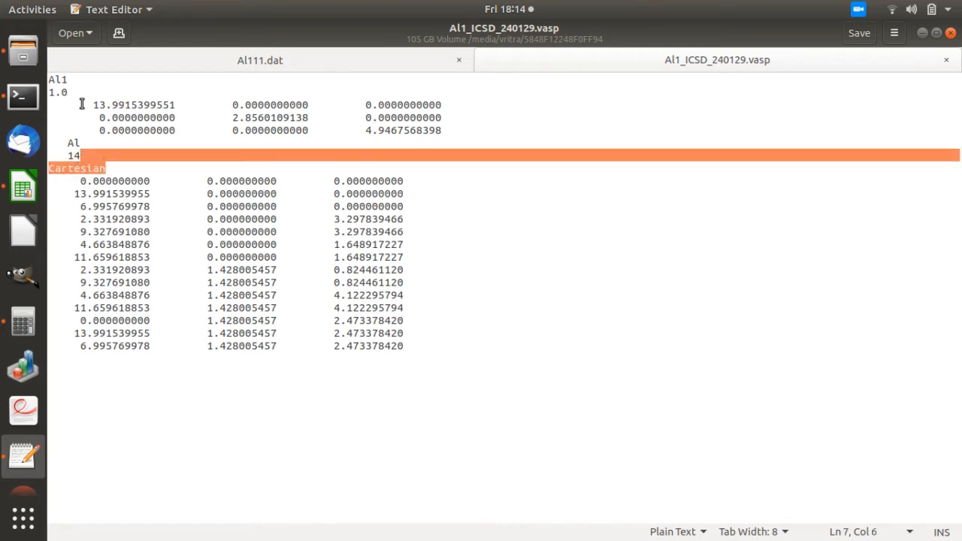
left_click_drag(92, 104, 486, 125)
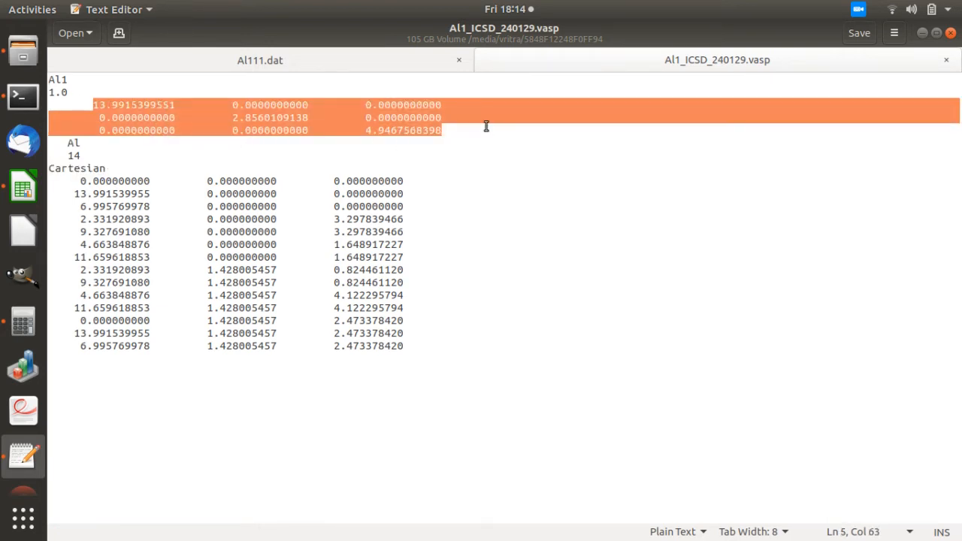
double_click(123, 108)
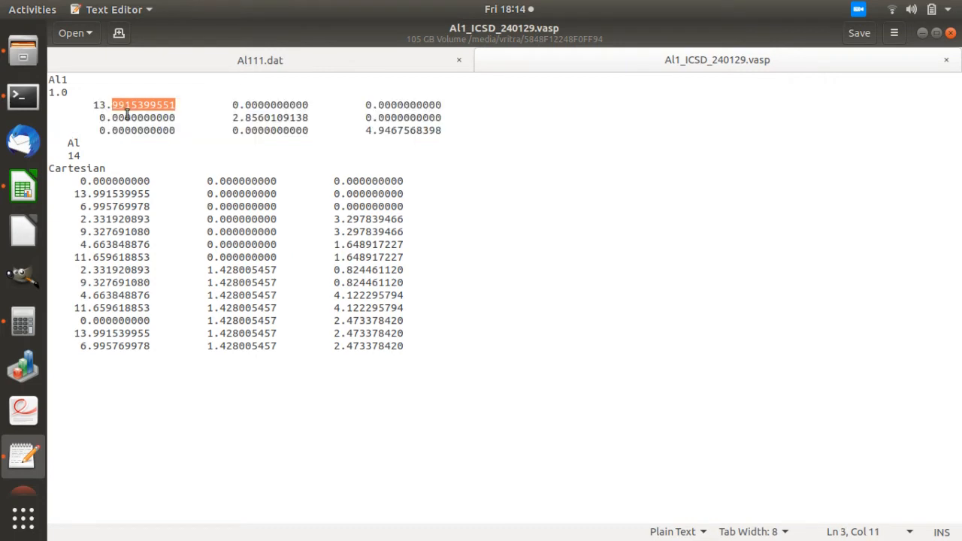
double_click(127, 114)
left_click_drag(92, 105, 468, 100)
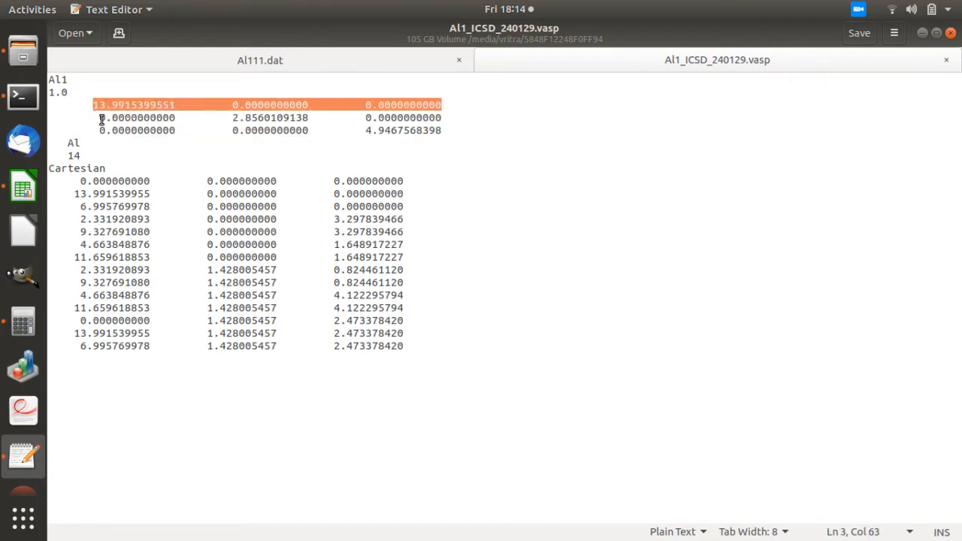
Change the first lattice vector's x component to 73.9915399551 in Al1_ICSD_240129.vasp to add vacuum along the a-axis
left_click_drag(99, 118, 443, 119)
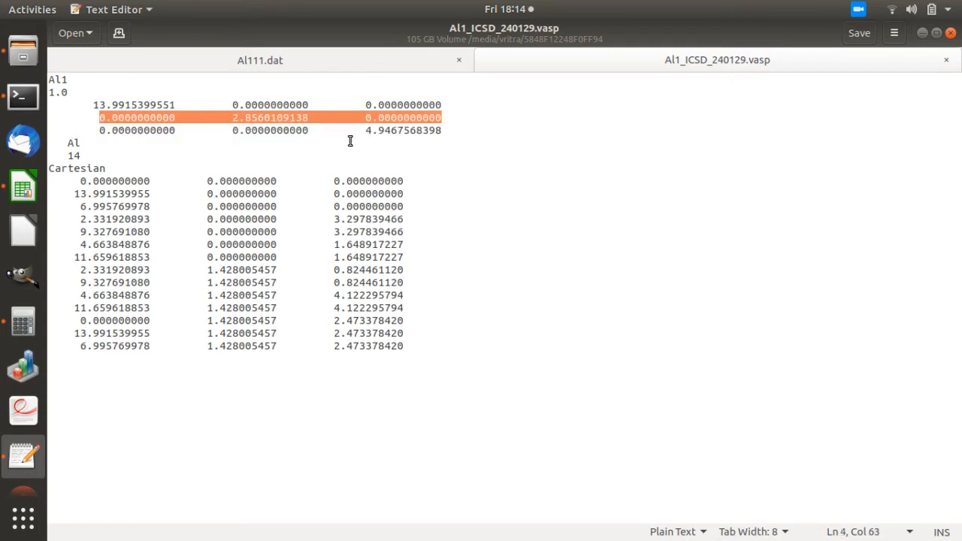
left_click(96, 105)
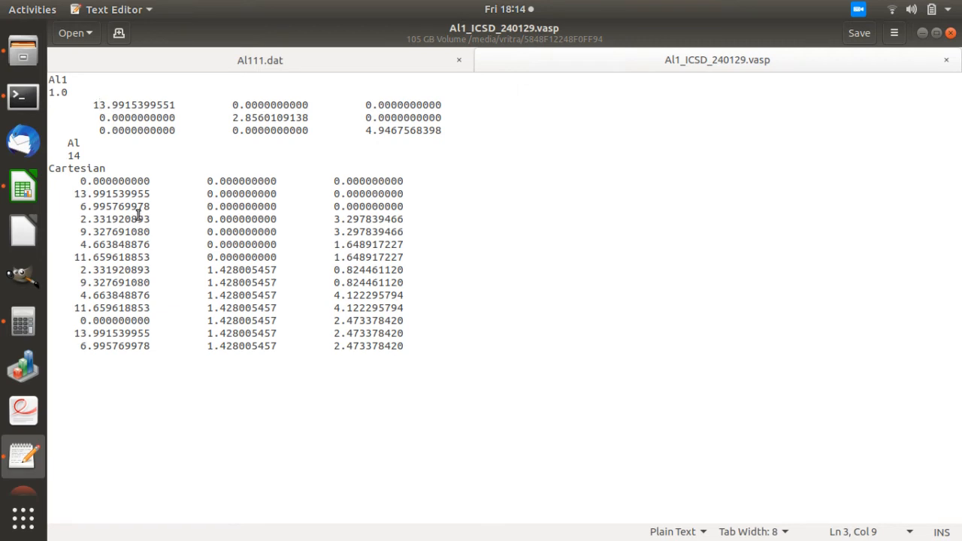
key("BackSpace")
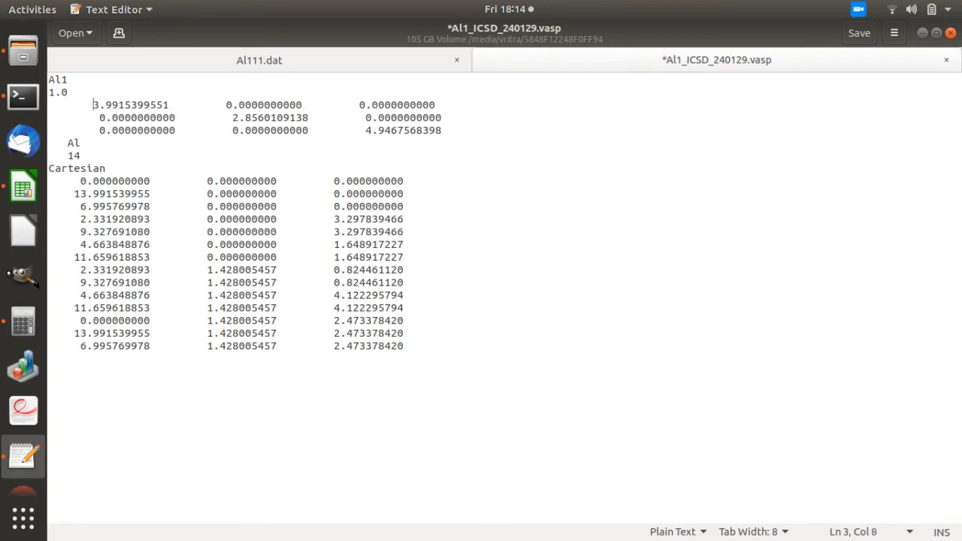
type("7")
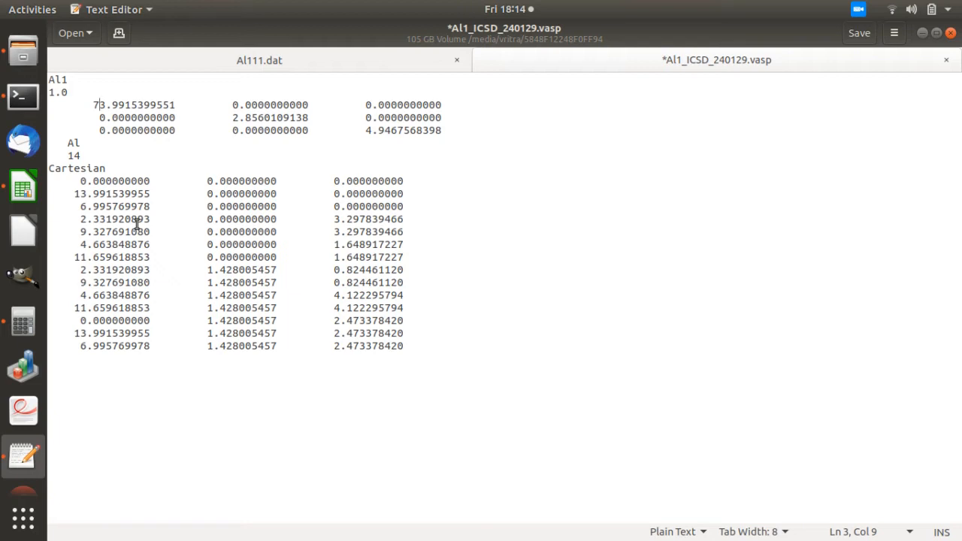
Shift the first two atoms along x by setting their x coordinates to 12.000000000 and 25.991539955
left_click(81, 181)
key("Delete")
type("12")
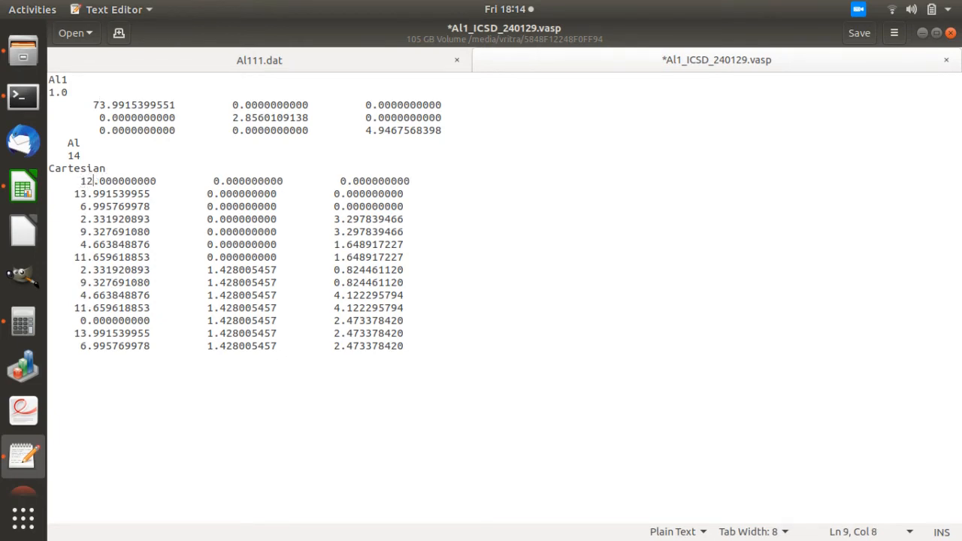
key("BackSpace")
key("Down")
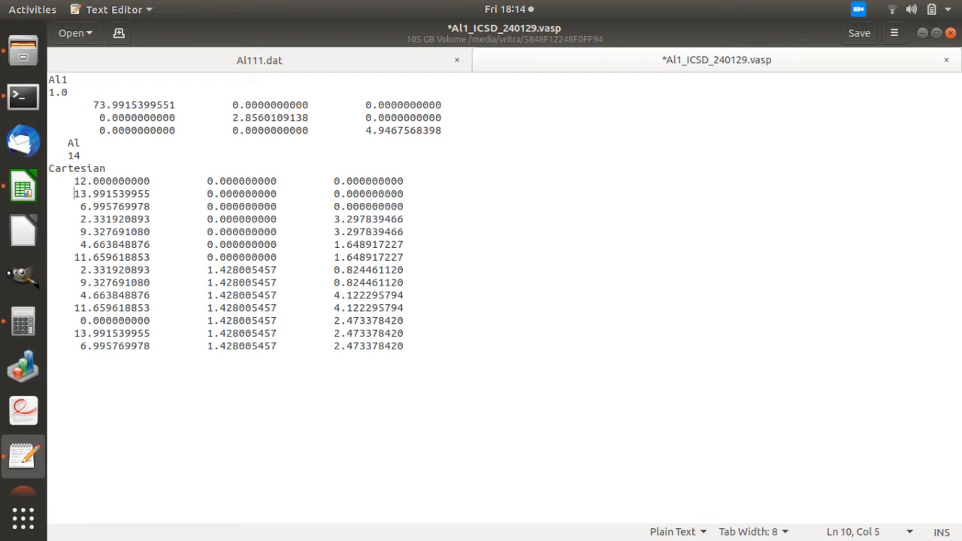
key("Right")
key("Right")
key("BackSpace")
key("BackSpace")
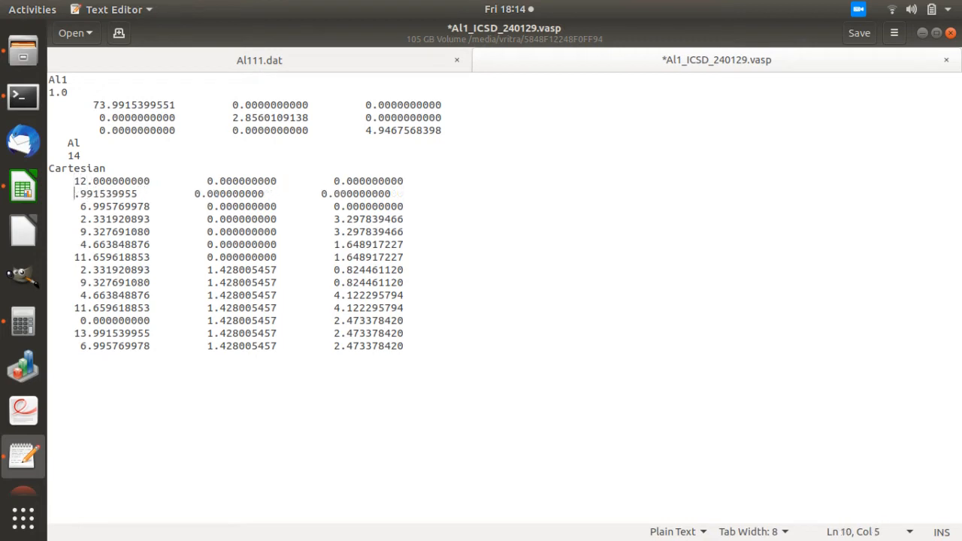
type("25")
key("Down")
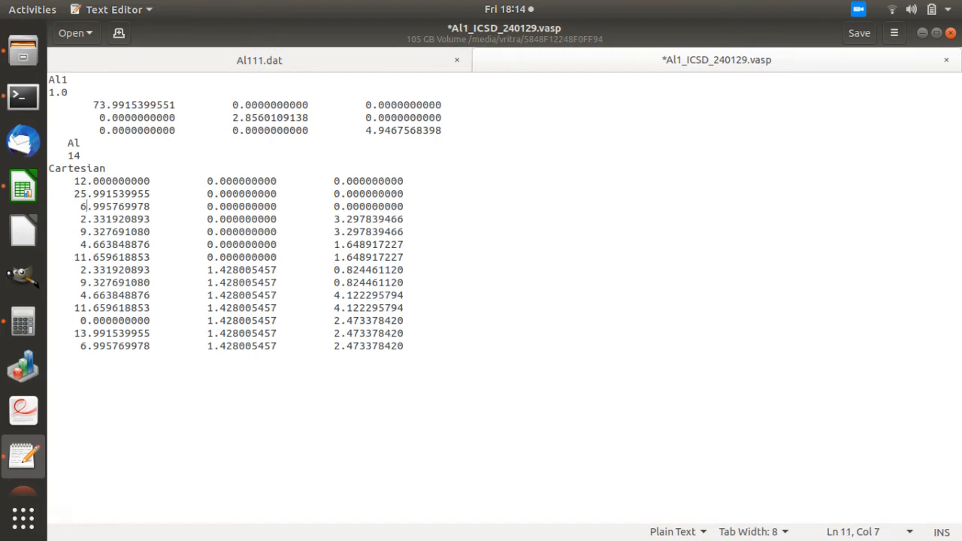
Set the x coordinates of atoms three to six to 18.995769978, 14.331920893, 21.327691080 and 16.663848876
key("BackSpace")
key("BackSpace")
type("18")
key("Down")
key("BackSpace")
type("14")
key("BackSpace")
type("21")
key("BackSpace")
key("BackSpace")
type("16")
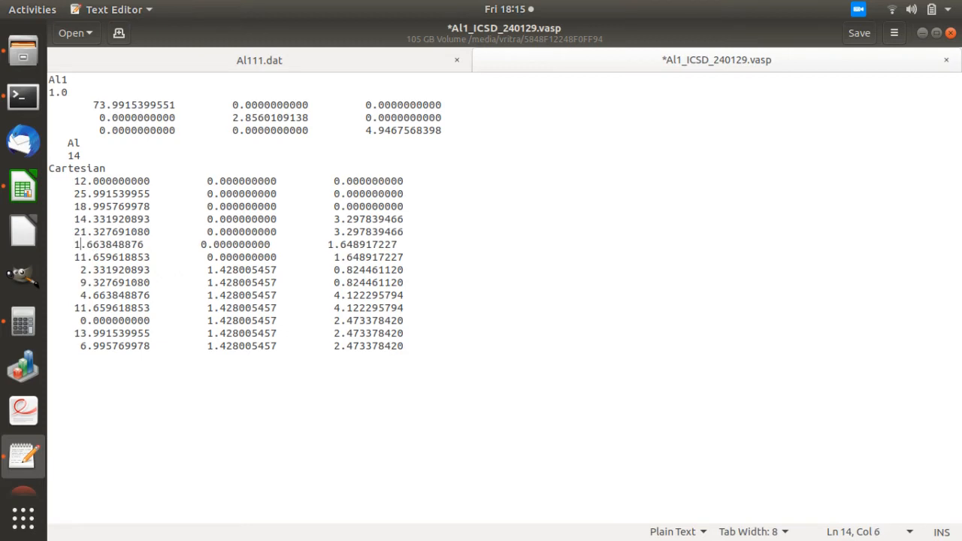
Set the x coordinates of the seventh and eighth atoms to 23.659618853 and 14.331920893
key("Down")
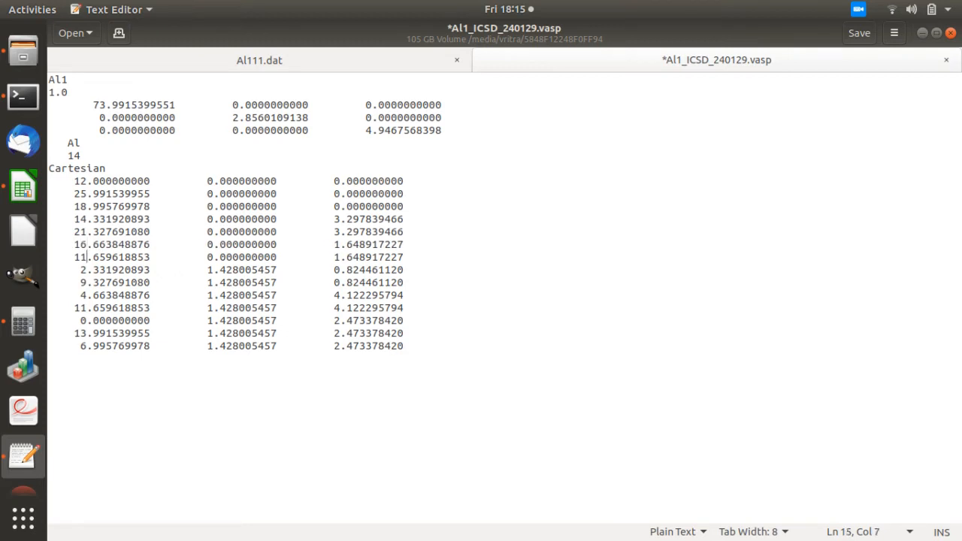
key("BackSpace")
key("BackSpace")
type("23")
key("BackSpace")
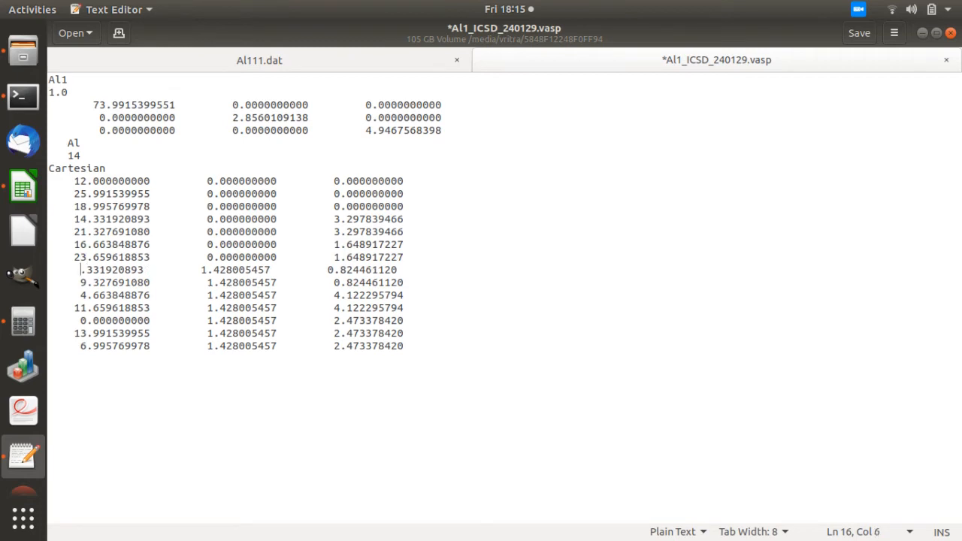
key("BackSpace")
type("14")
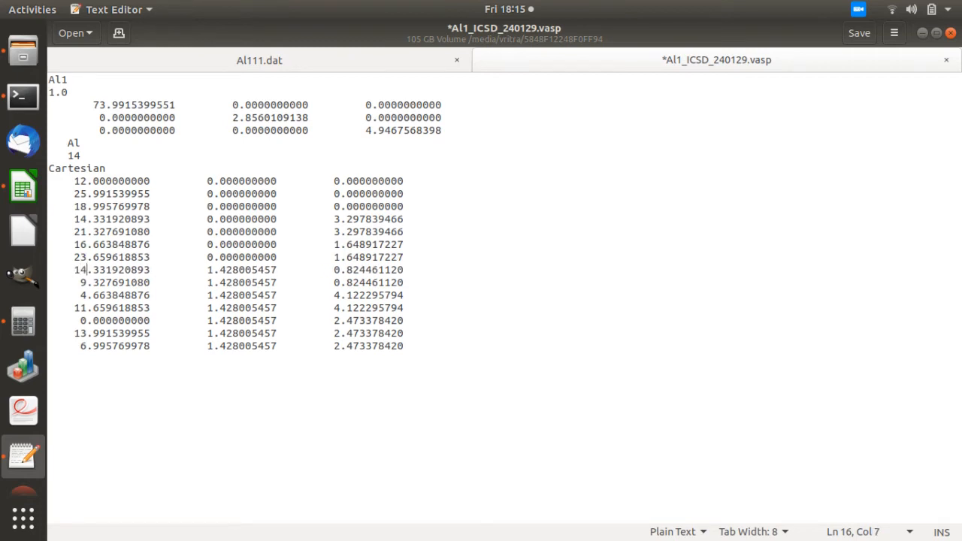
Set the x coordinates of the ninth and tenth atoms to 21.327691080 and 16.663848876
key("Down")
key("BackSpace")
key("BackSpace")
type("21")
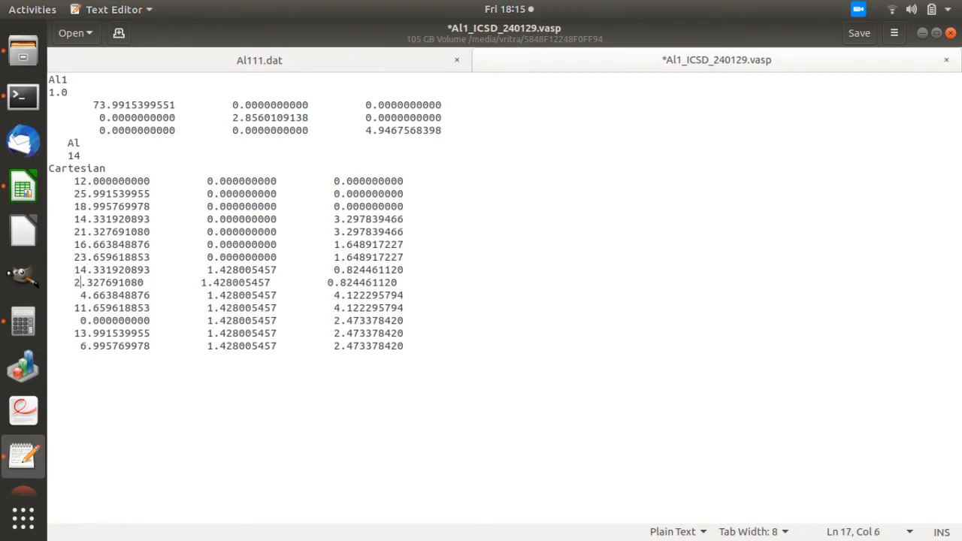
key("Down")
key("BackSpace")
type("16")
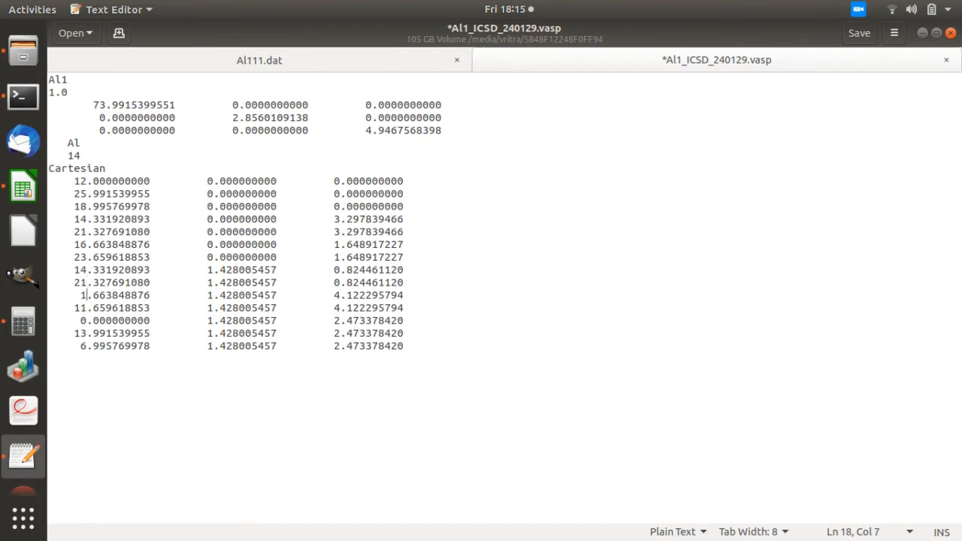
Set the x coordinates of the eleventh and twelfth atoms to 23.659618853 and 12.000000000
key("Left")
key("Left")
key("BackSpace")
key("BackSpace")
key("BackSpace")
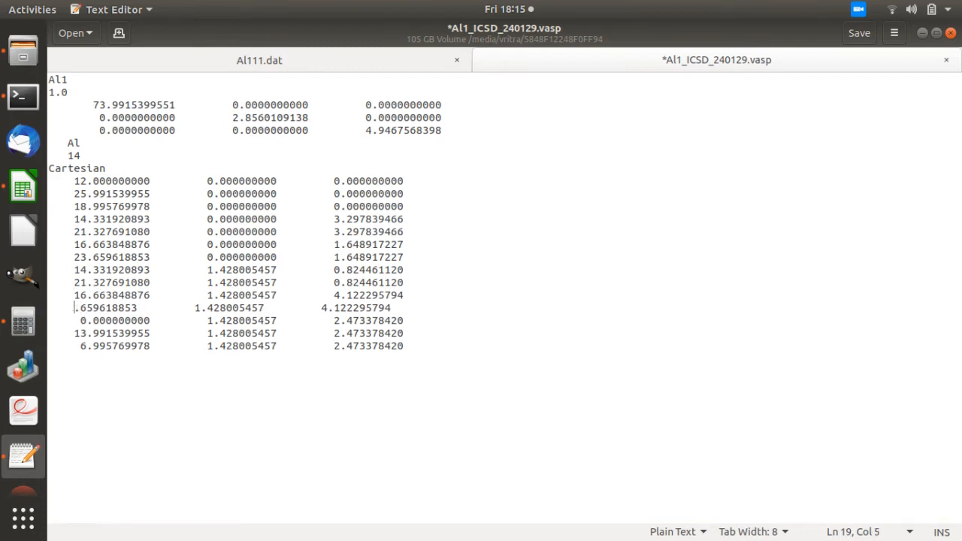
type("23")
key("Down")
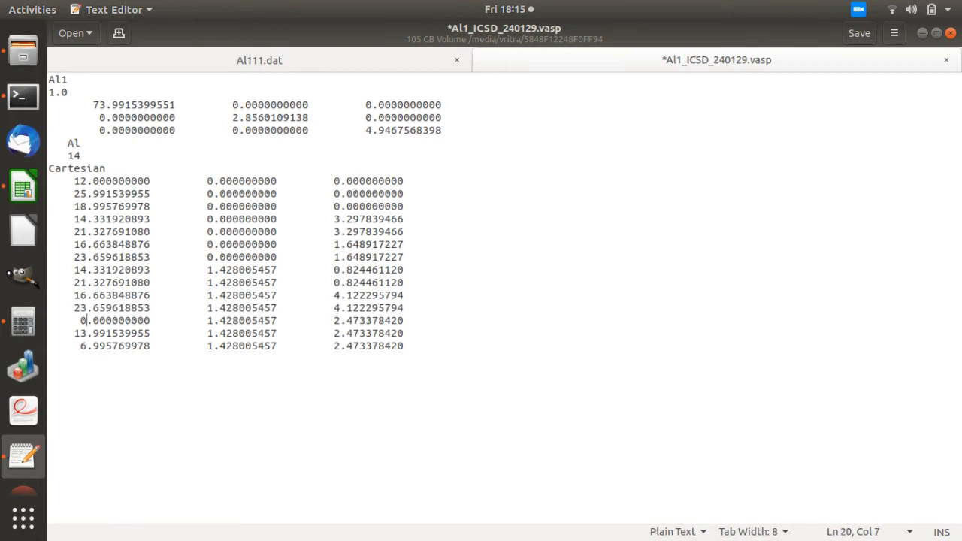
key("BackSpace")
key("BackSpace")
type("12")
Set the x coordinates of the last two atoms to 25.991539955 and 18.995769978
key("Down")
key("BackSpace")
key("BackSpace")
type("2")
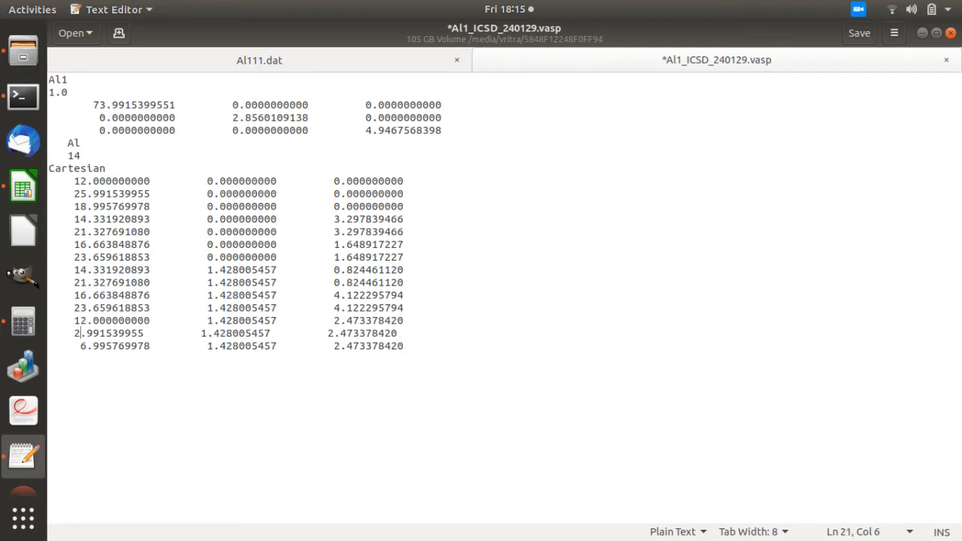
type("5")
key("BackSpace")
key("BackSpace")
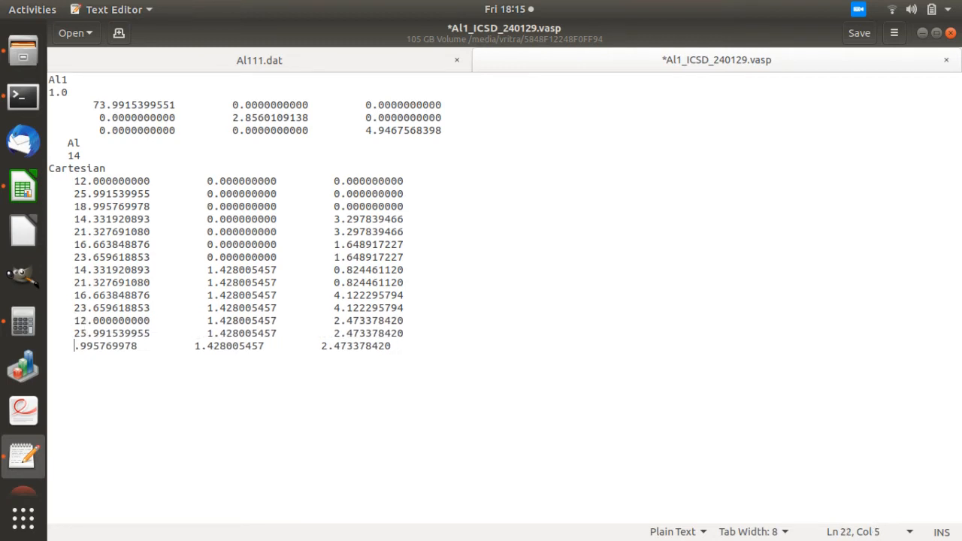
type("18")
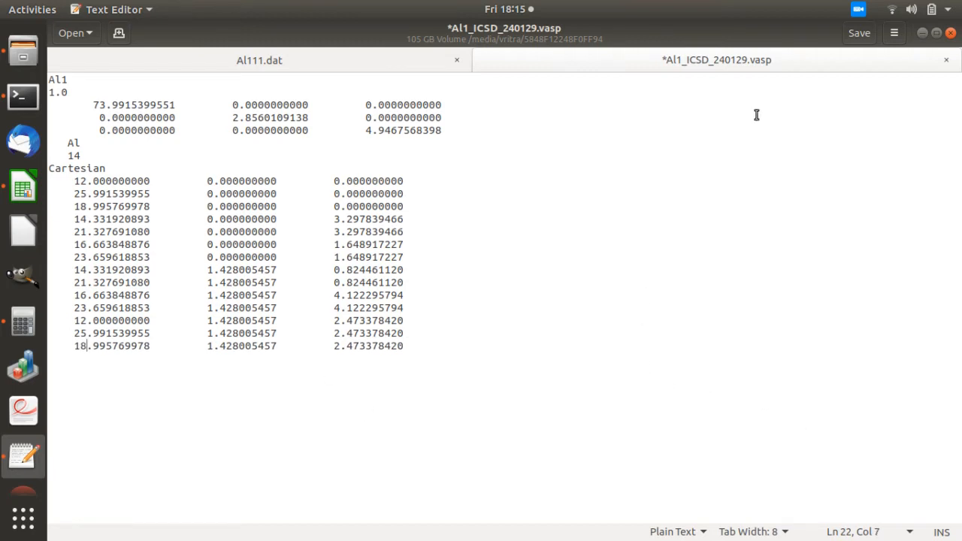
Save and close the edited file, and load Al1_ICSD_240129.vasp from the 5848F12248F0FF94 volume into VESTA
left_click(858, 34)
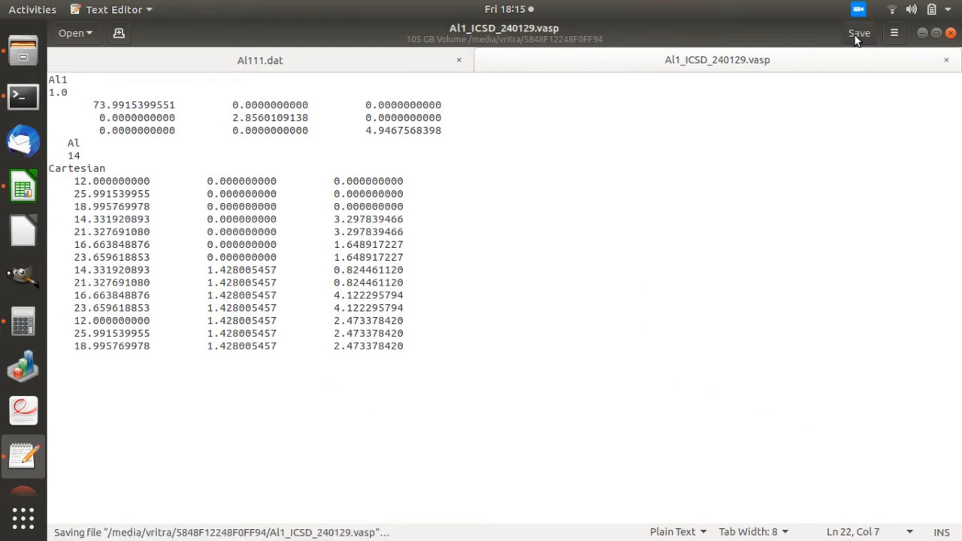
left_click(950, 33)
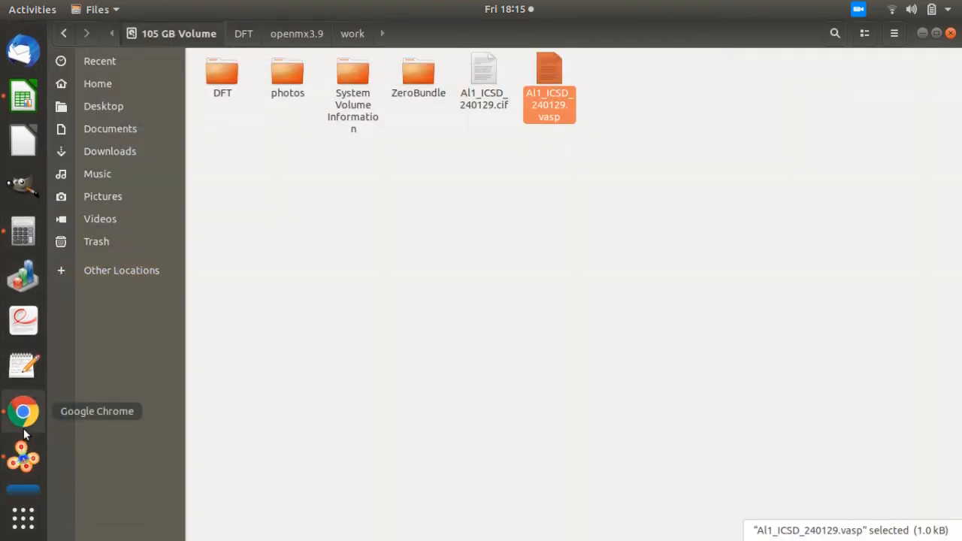
left_click(20, 457)
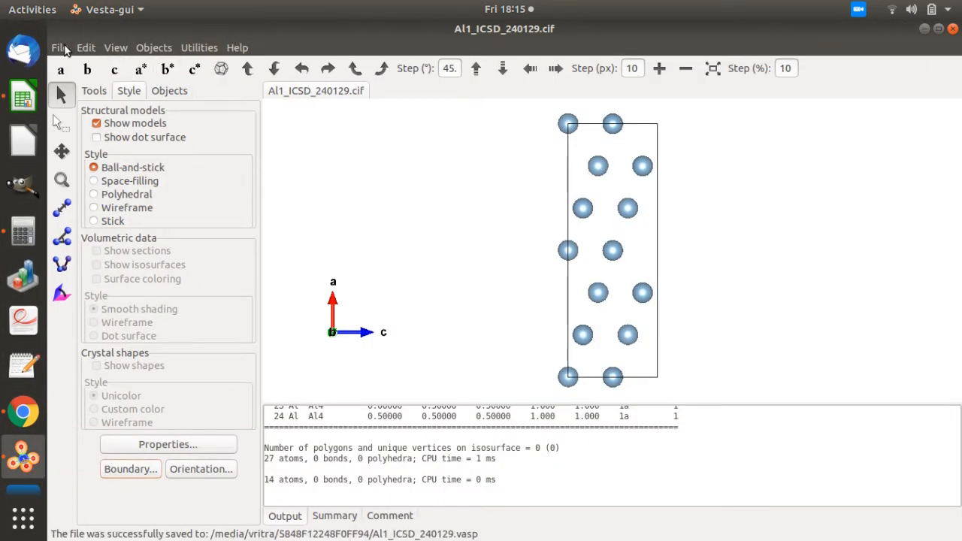
left_click(60, 47)
left_click(72, 104)
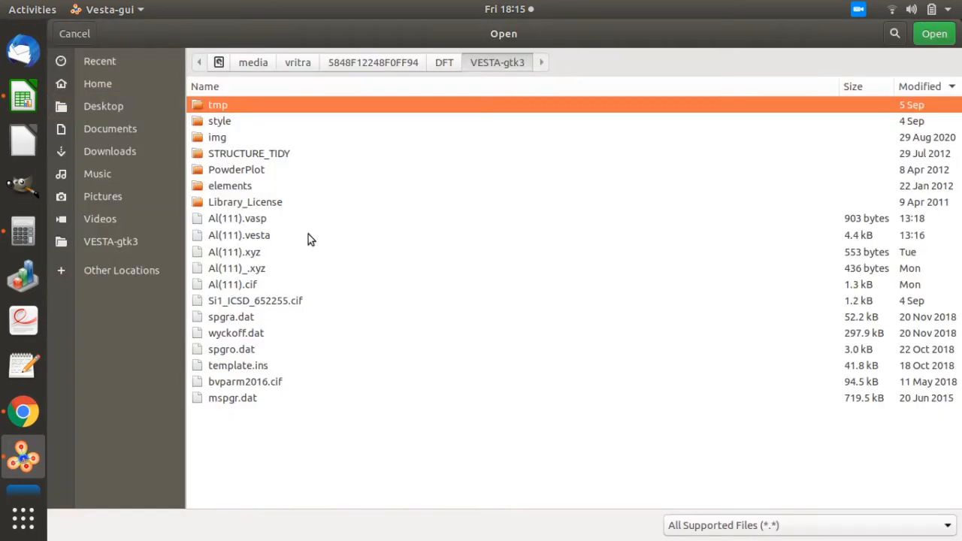
left_click(369, 61)
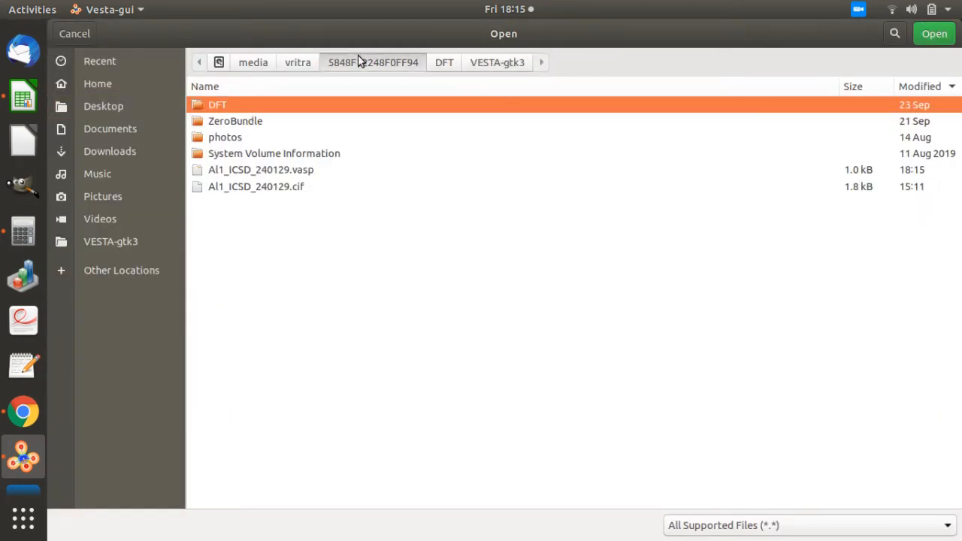
double_click(275, 170)
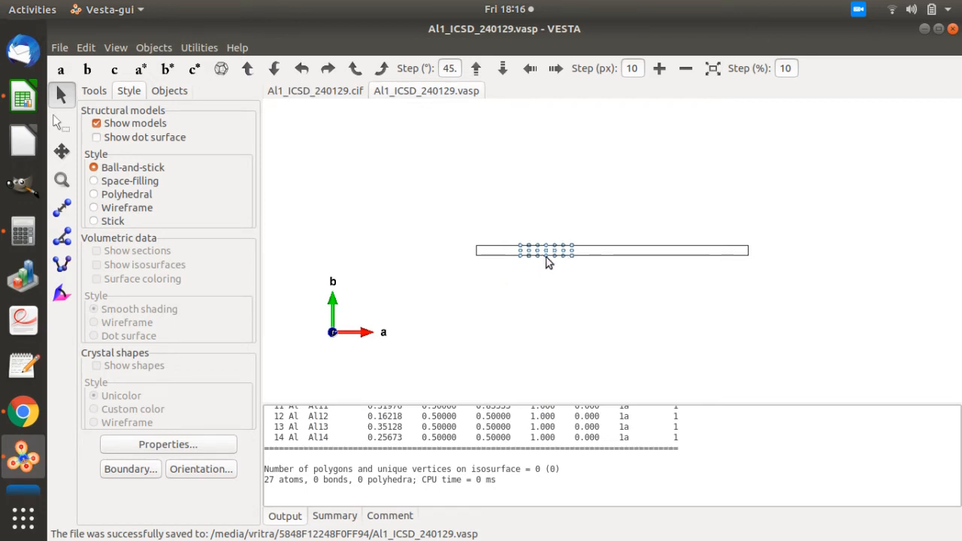
View the loaded slab along the b-axis and check its number of displayed atoms
left_click(95, 68)
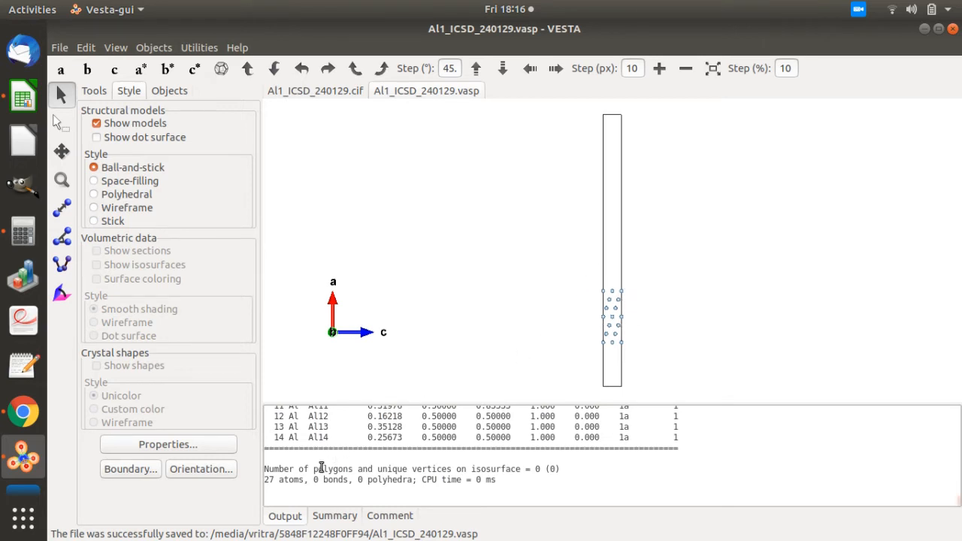
triple_click(273, 482)
left_click(282, 481)
Set the display boundary's y(max) to 0.99 and reduce z(max) likewise to hide the duplicate face atoms, and check the atom count
left_click(154, 464)
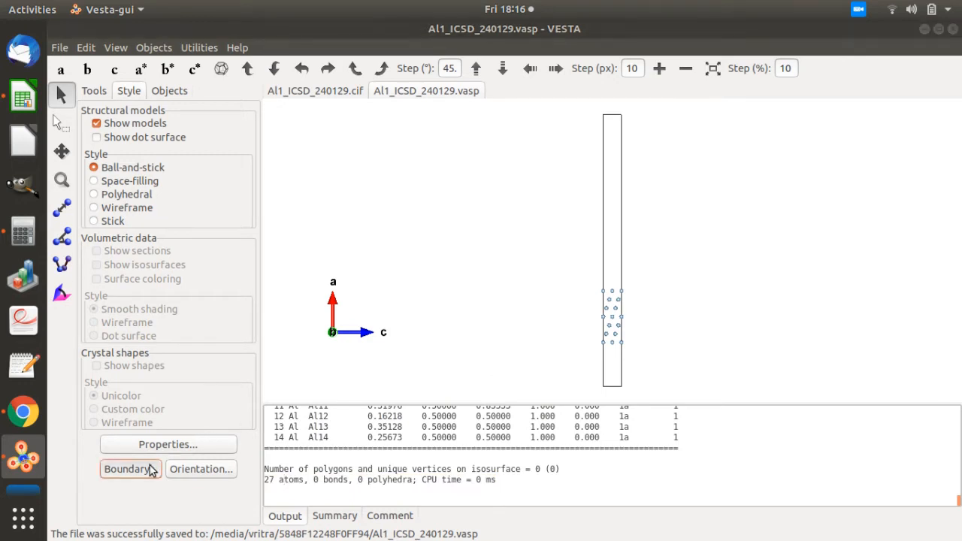
double_click(575, 217)
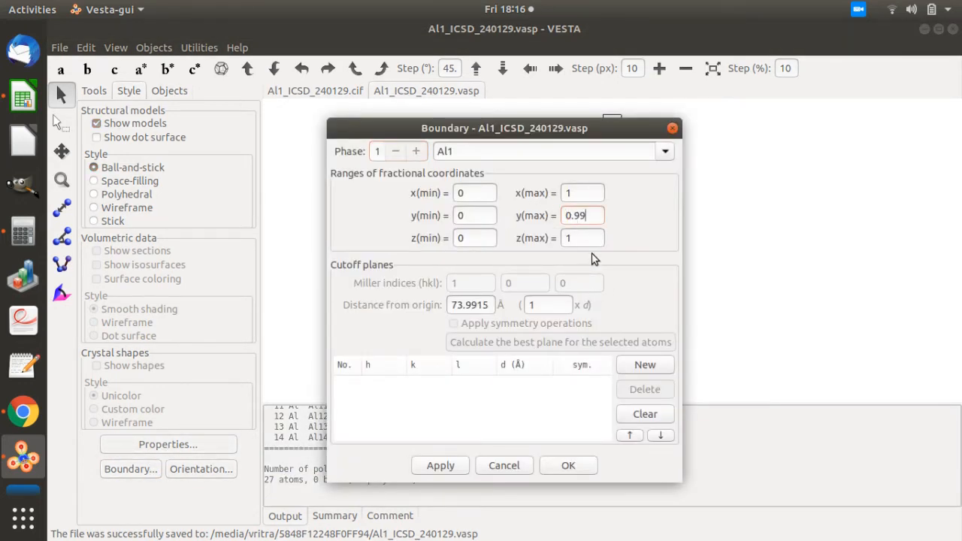
left_click(582, 239)
left_click(566, 464)
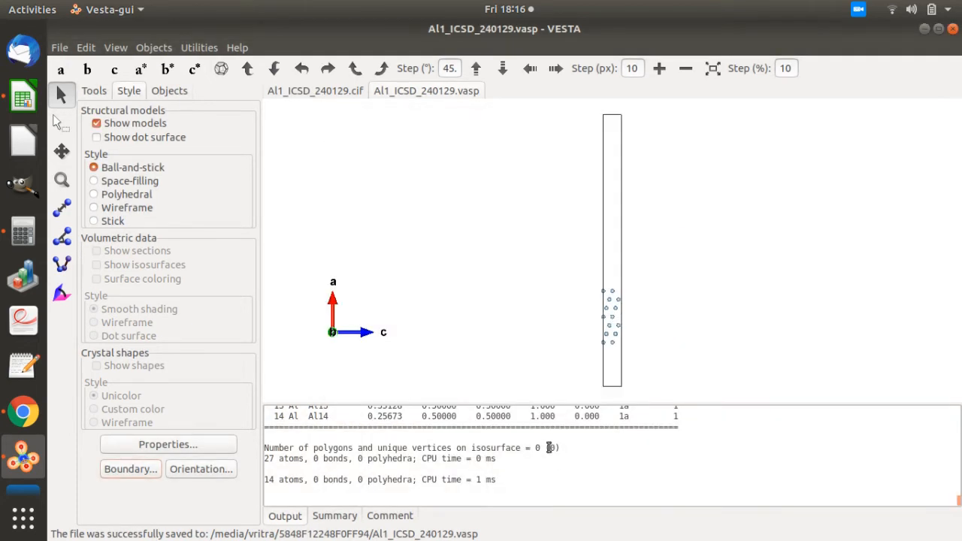
triple_click(289, 483)
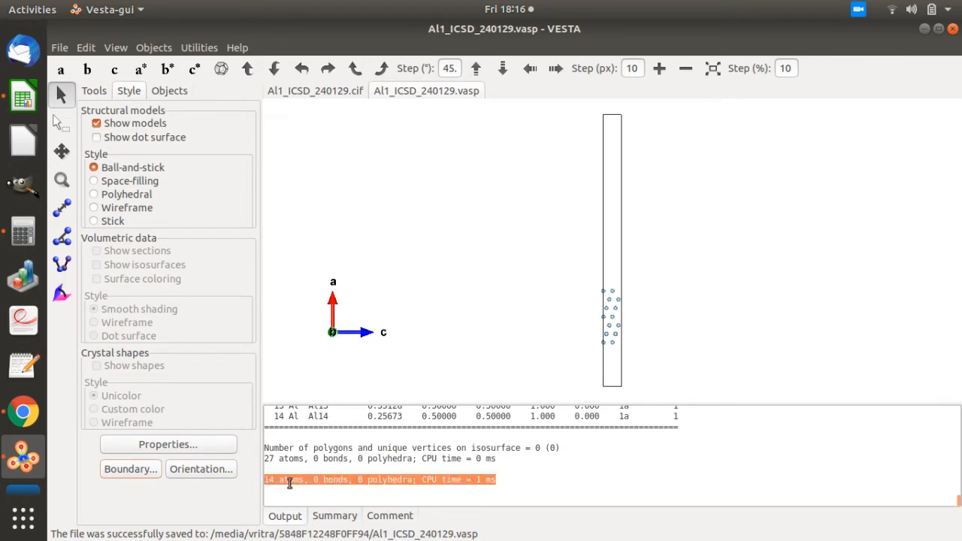
Switch to Chrome and review the OpenMX manual's page on calculations of work functions, including the slab models in Figure 54
left_click(23, 412)
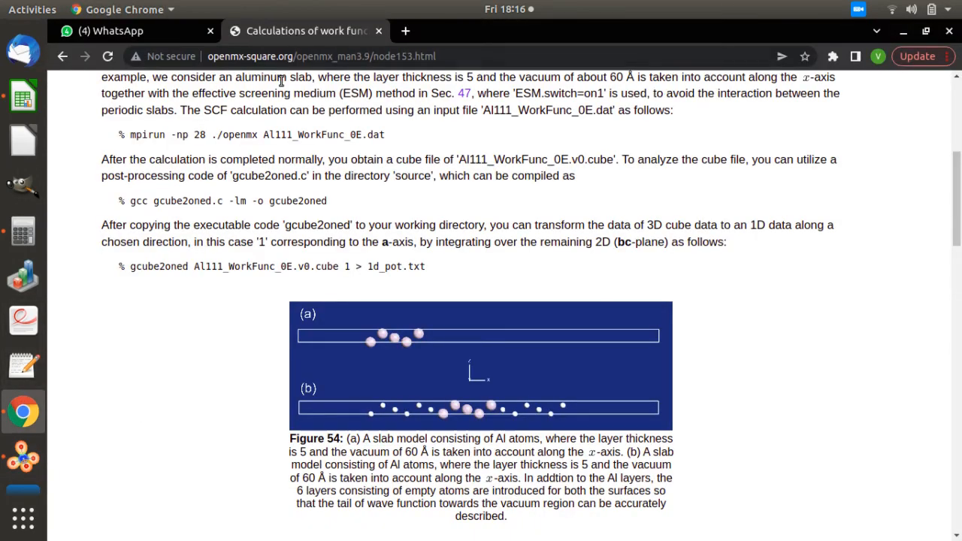
left_click(957, 263)
scroll(958, 242, "up", 10)
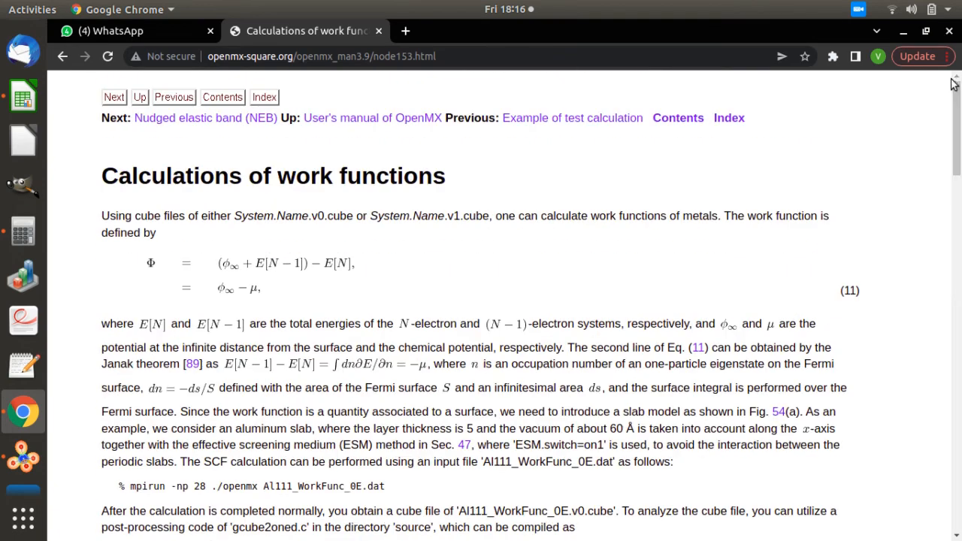
double_click(148, 189)
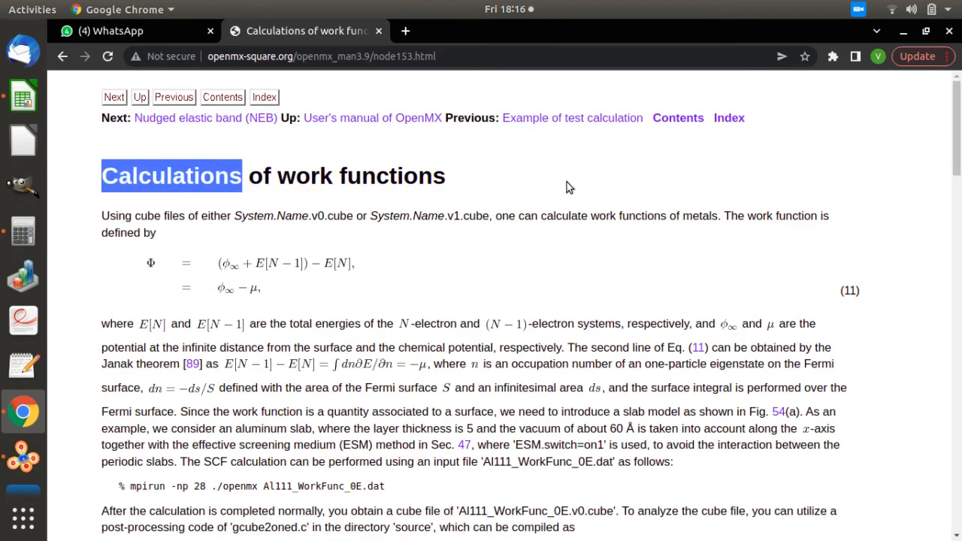
left_click(297, 204)
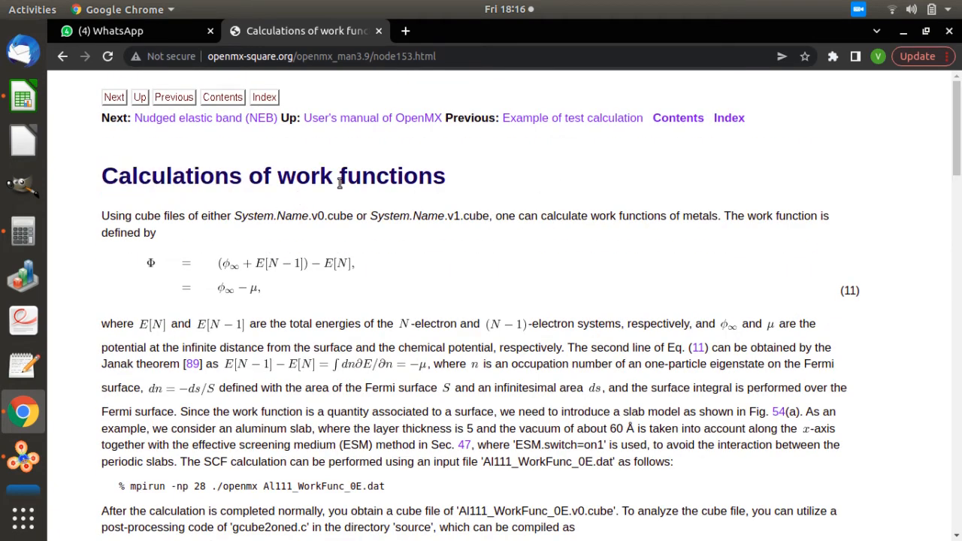
left_click_drag(959, 170, 952, 256)
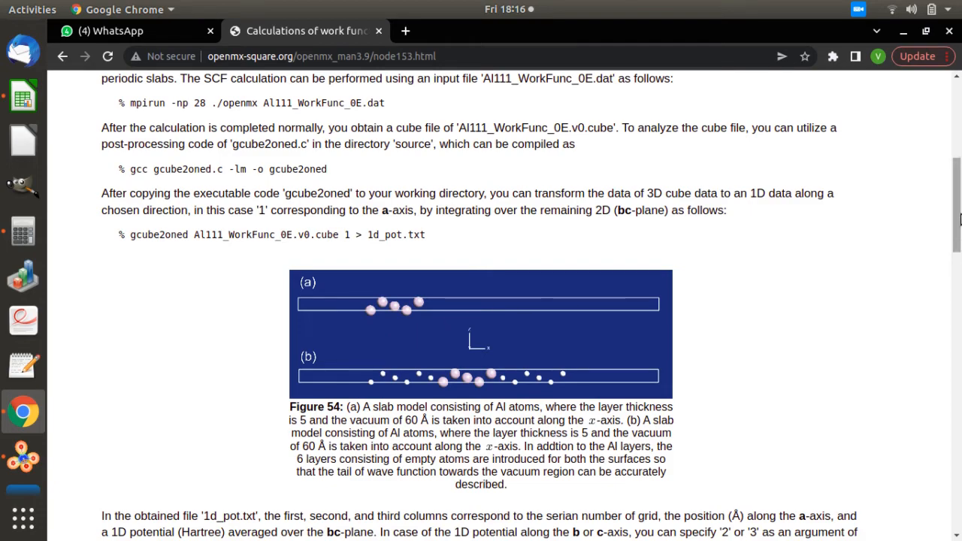
Review the OpenMX manual's work-function definition and its description of the aluminum slab's layers and vacuum
left_click_drag(961, 219, 961, 148)
scroll(960, 149, "down", 2)
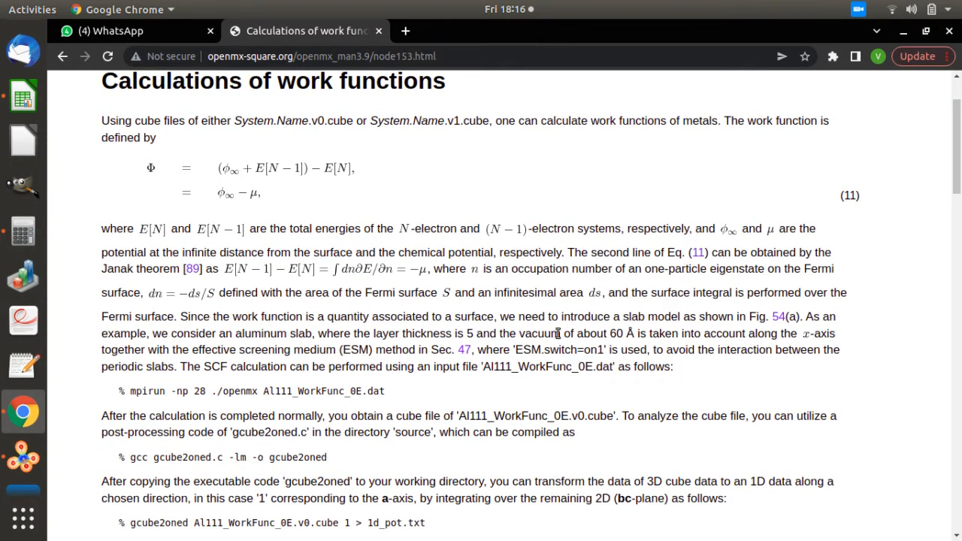
left_click_drag(958, 170, 959, 188)
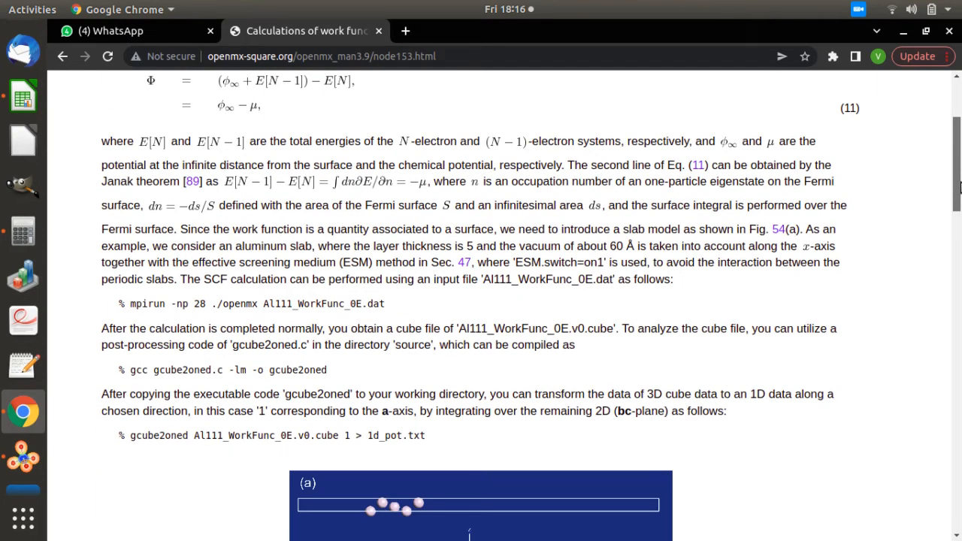
Switch to VESTA and export the slab to the 5848F12248F0FF94 volume in Fractional Coordinate (*.xtl) format, removing .cube from the name Al1_ICSD_240129
left_click(22, 456)
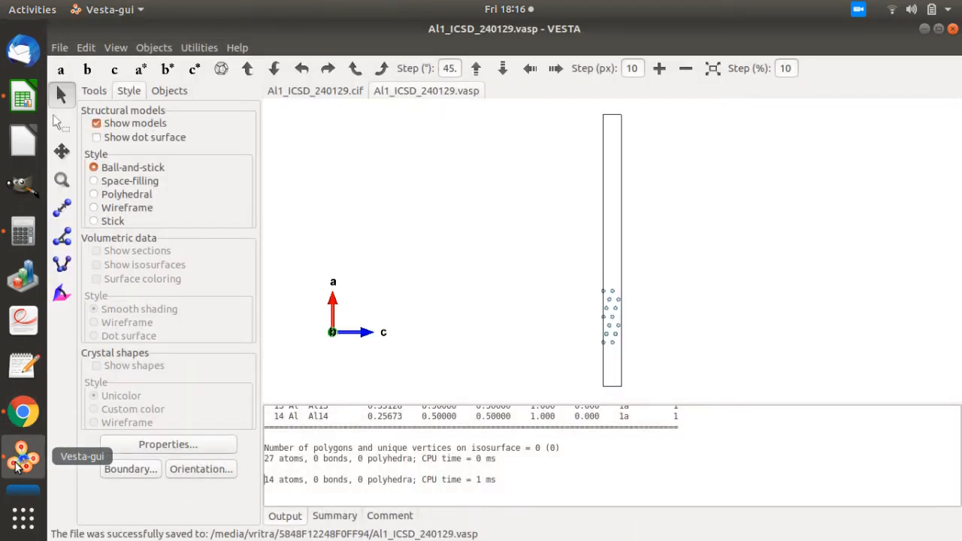
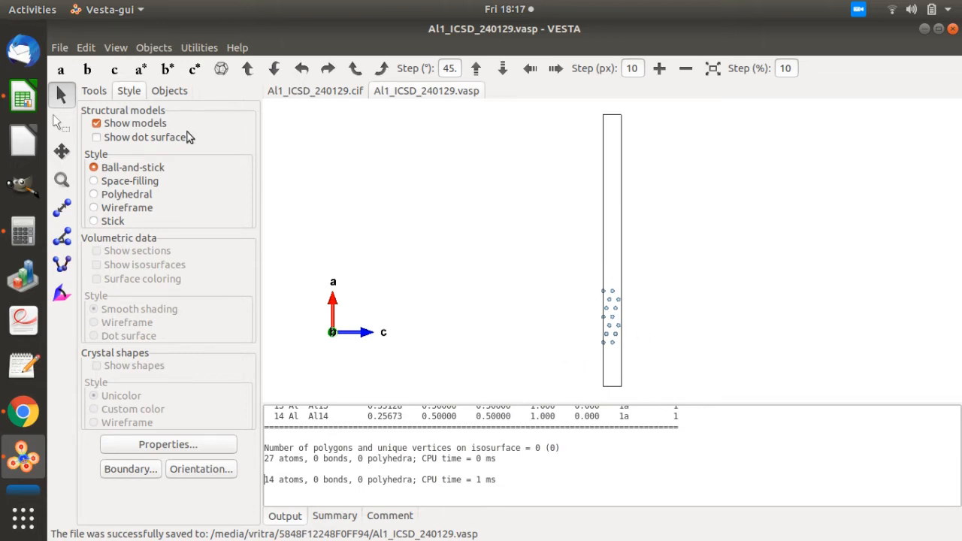
left_click(59, 47)
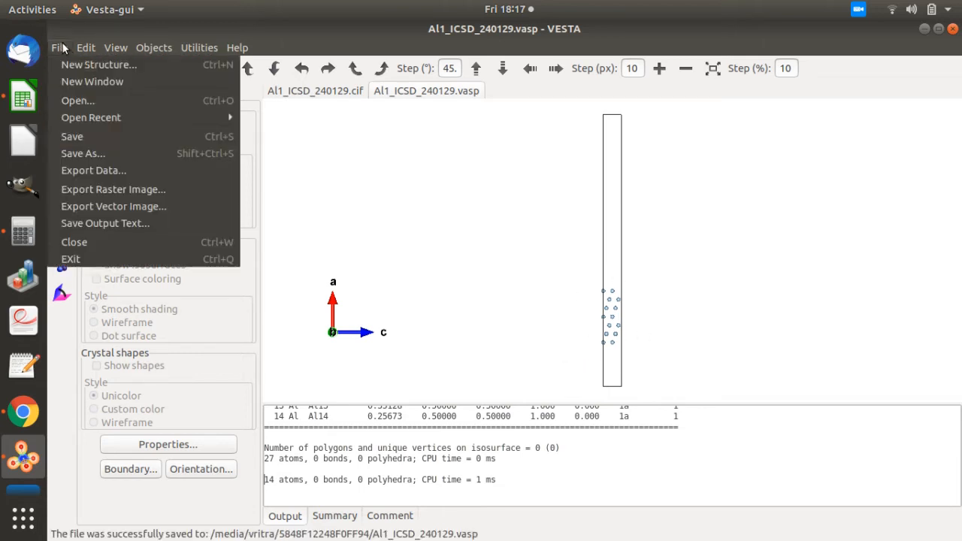
left_click(110, 164)
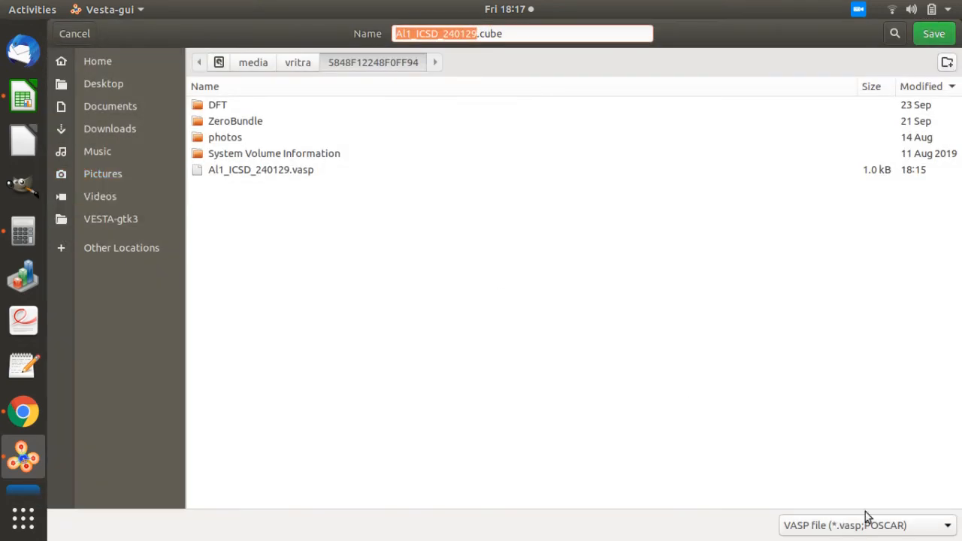
left_click(866, 525)
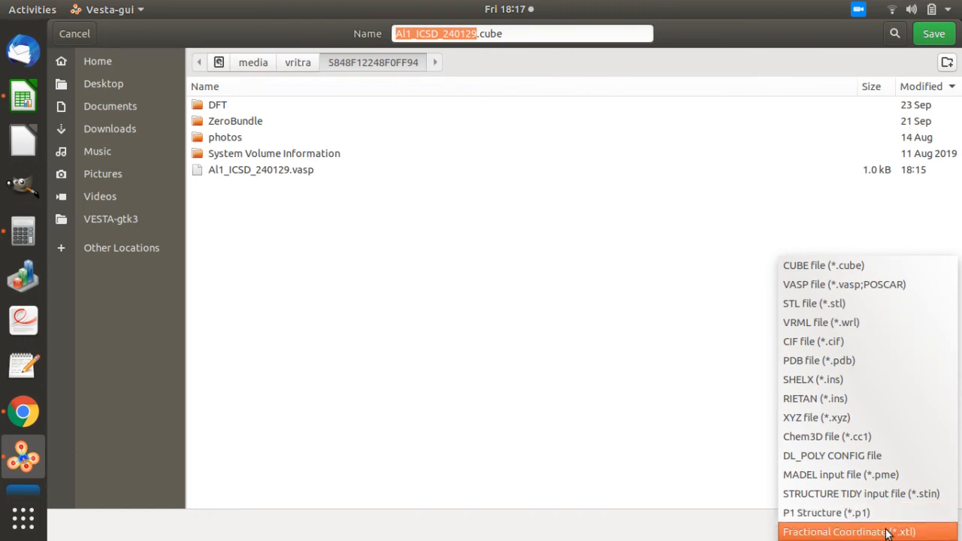
left_click(882, 531)
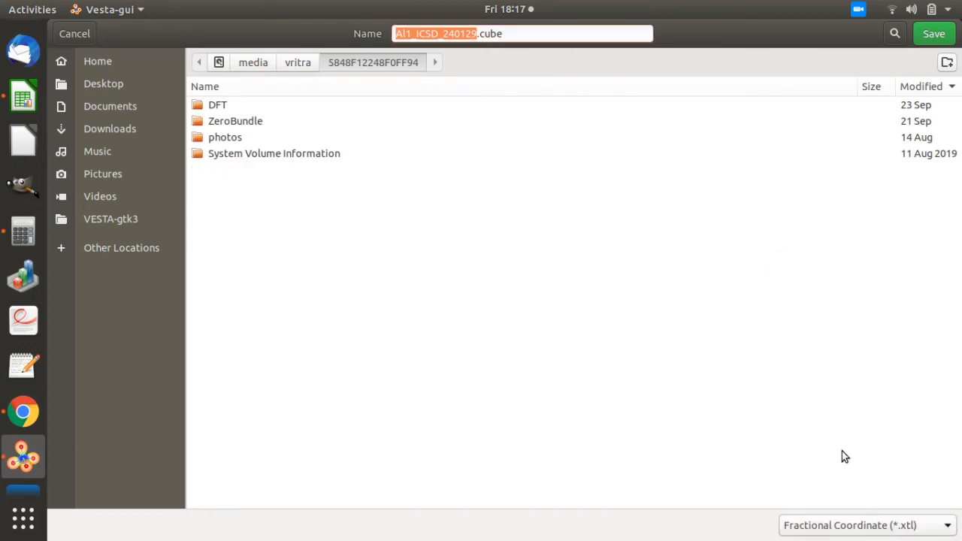
left_click(507, 35)
key("BackSpace")
key("BackSpace")
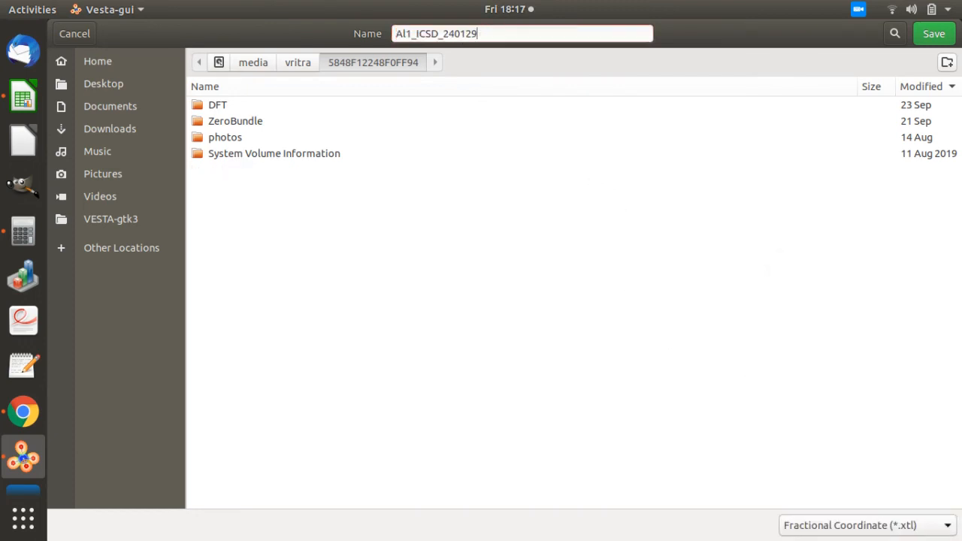
left_click(929, 36)
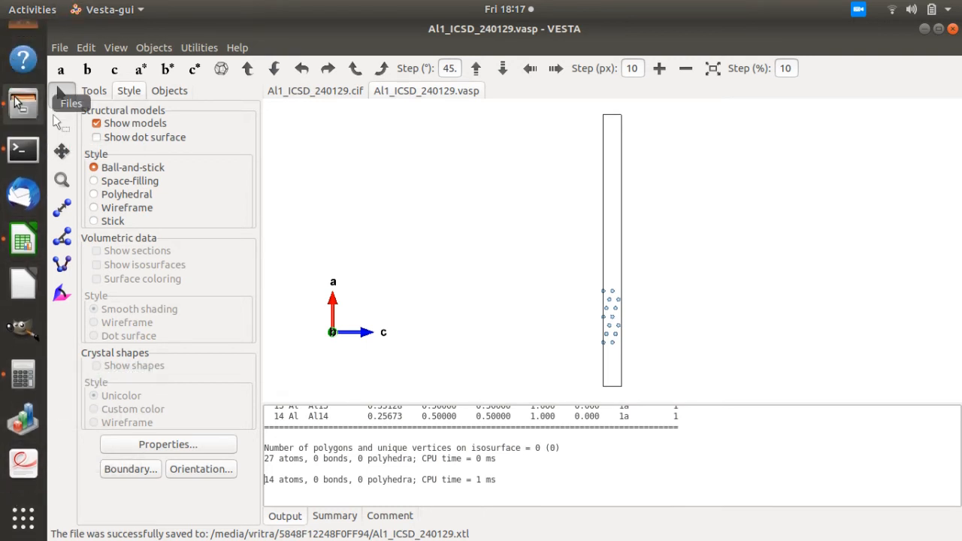
Open the exported Al1_ICSD_240129.xtl from the file manager in the text editor
left_click(23, 104)
left_click(495, 147)
double_click(618, 106)
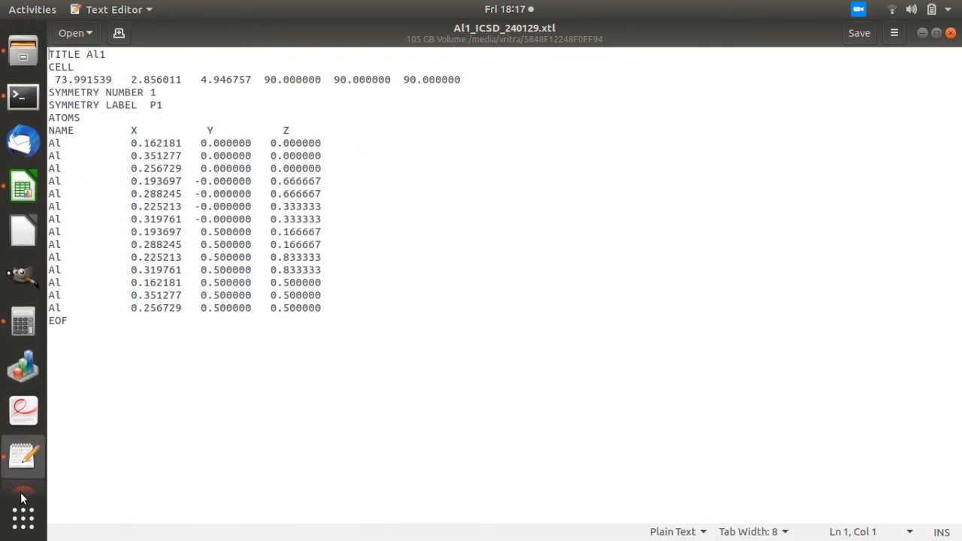
left_click(167, 358)
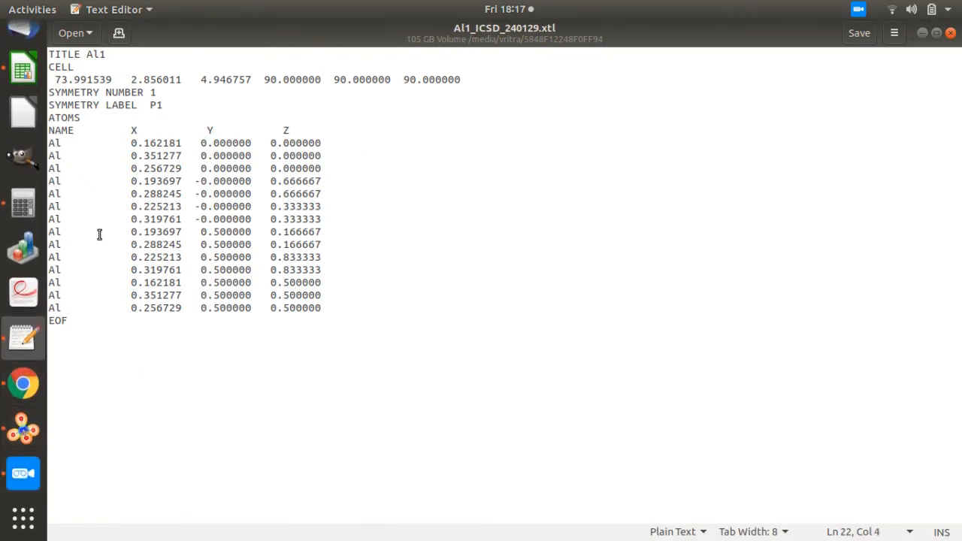
Switch to VESTA and select the two atoms in each of the slab's bottom and top surface layers to read their coordinates
left_click(24, 435)
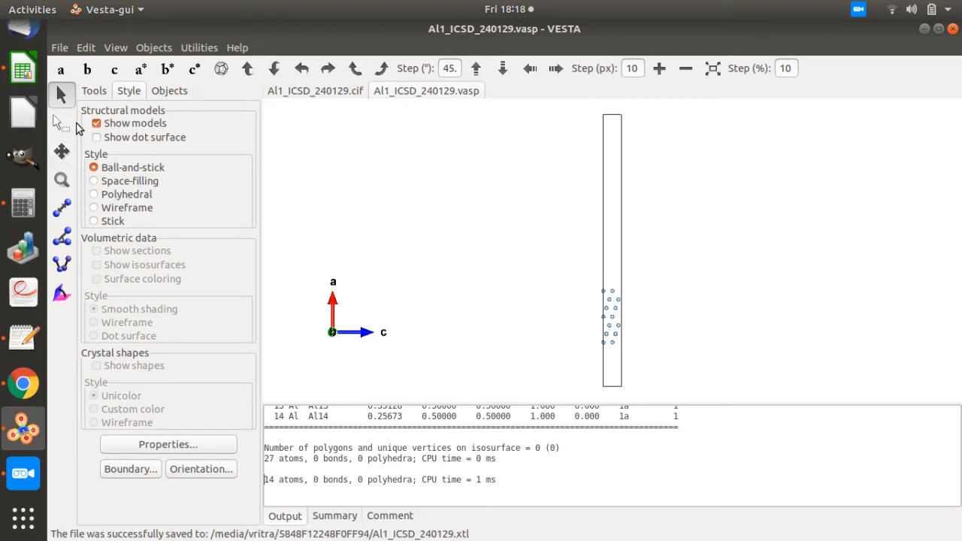
left_click(60, 124)
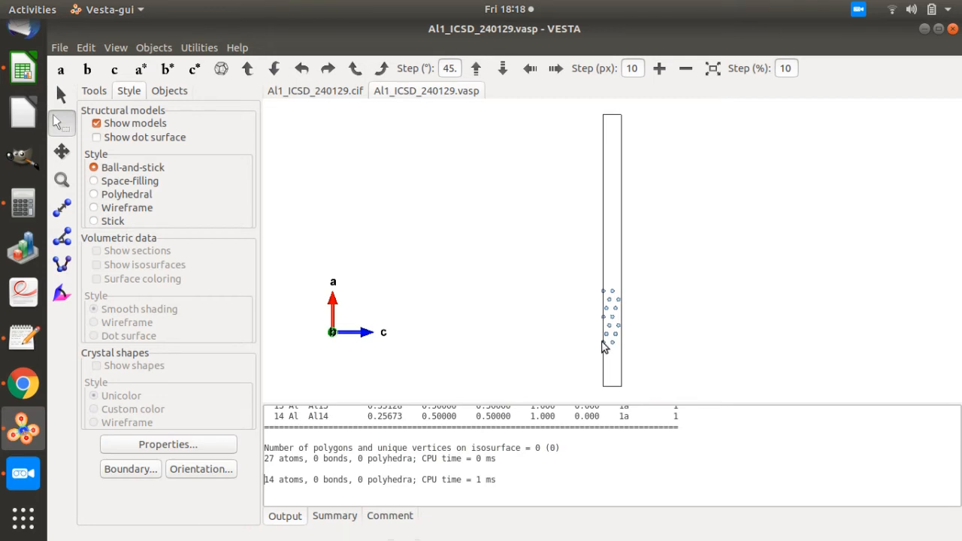
left_click(604, 344)
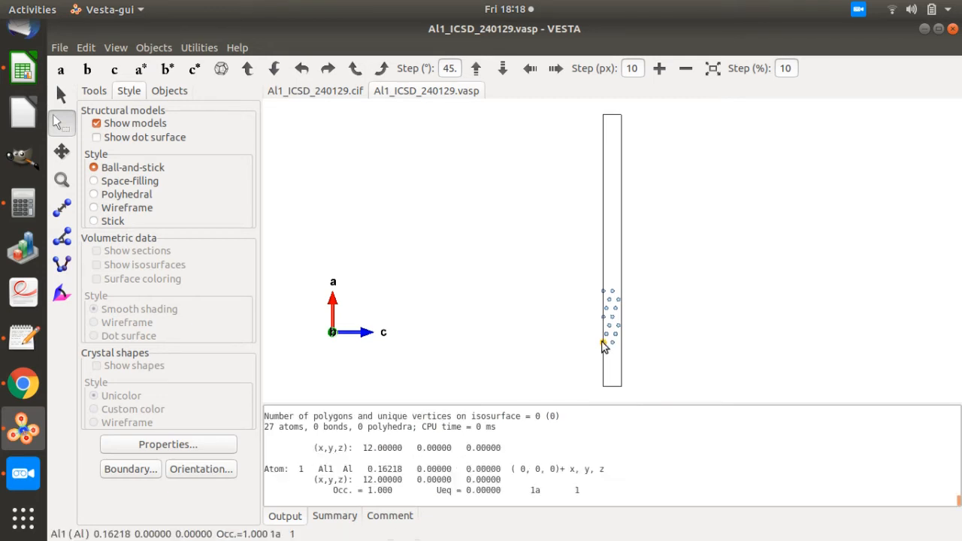
left_click(613, 344)
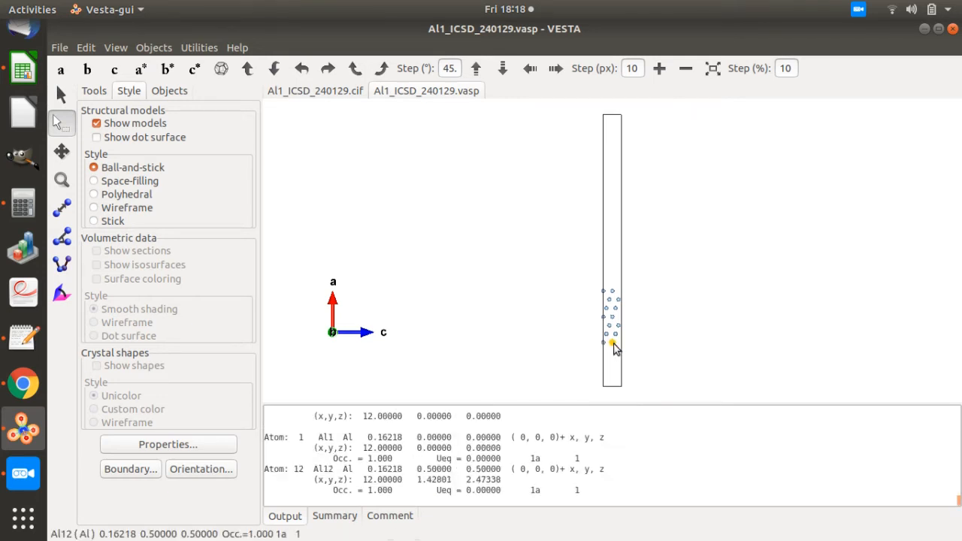
left_click(611, 293)
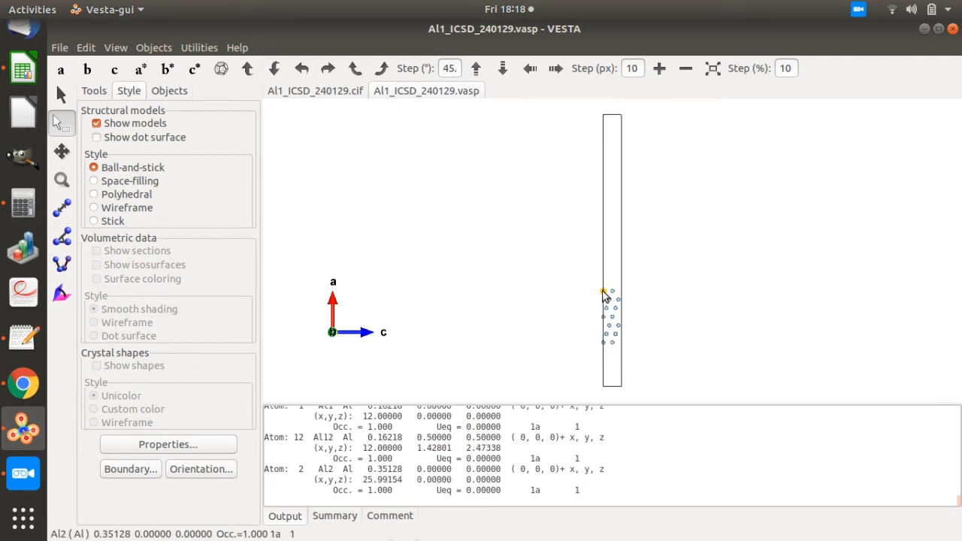
left_click(612, 294)
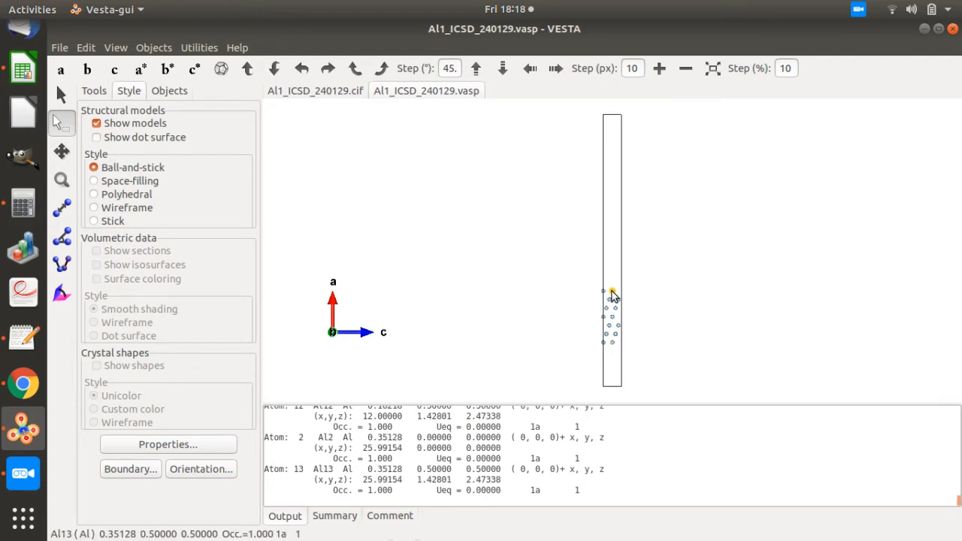
left_click(604, 346)
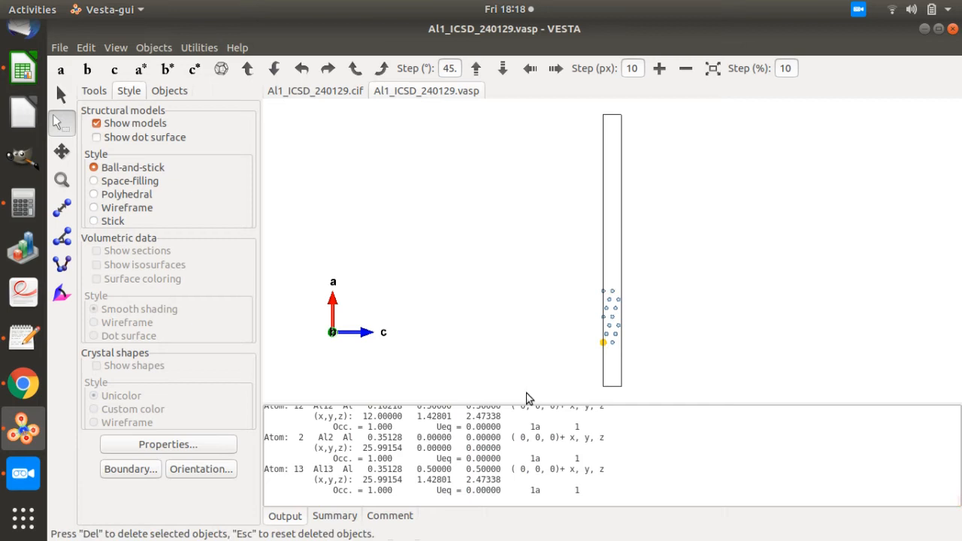
Identify the bottom-layer atom on the cell edge in VESTA and relabel its 0.162181, 0.000000, 0.000000 line in the .xtl file as E
left_click(605, 343)
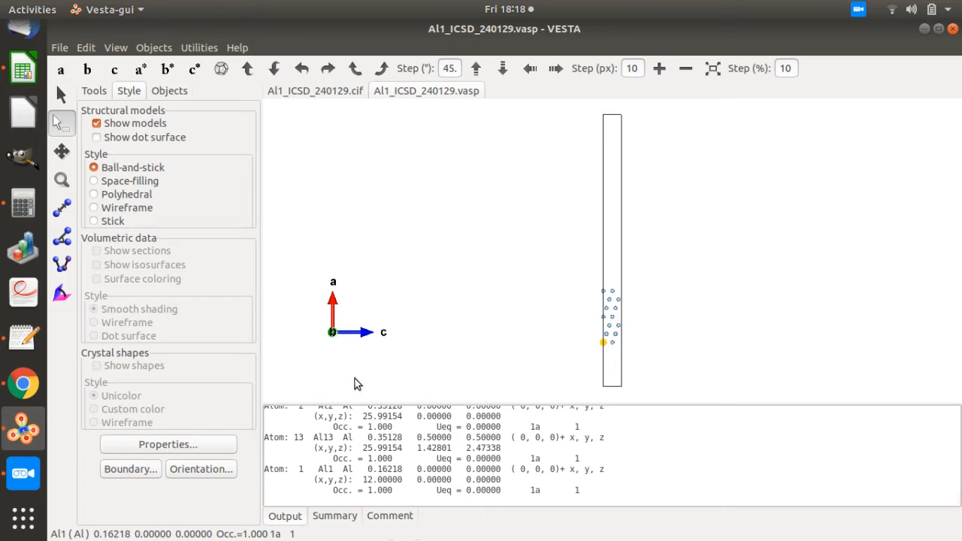
left_click(23, 338)
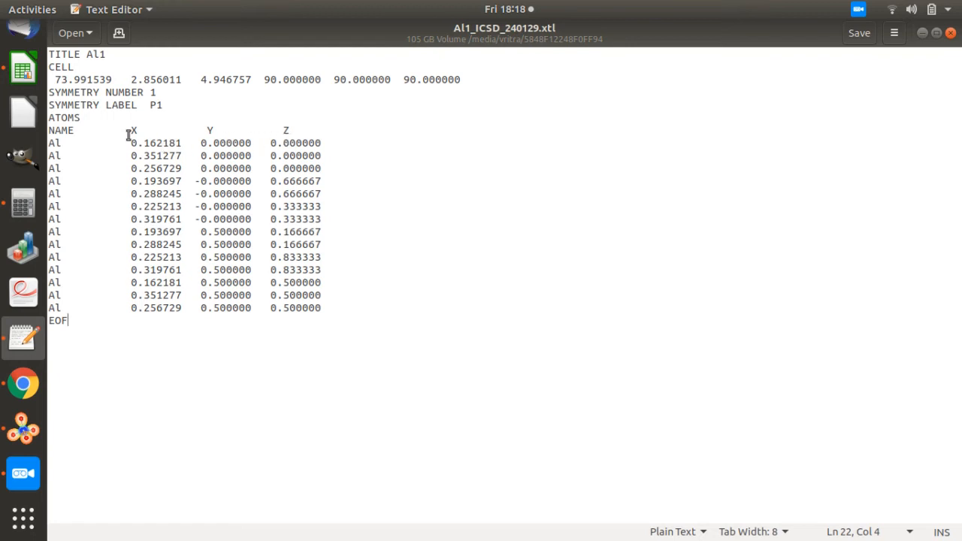
double_click(60, 144)
double_click(60, 143)
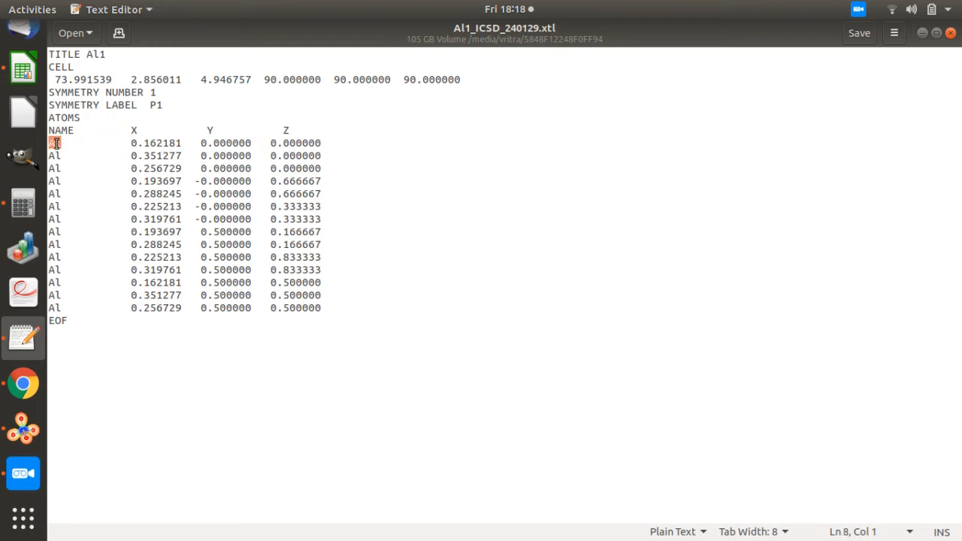
type("E")
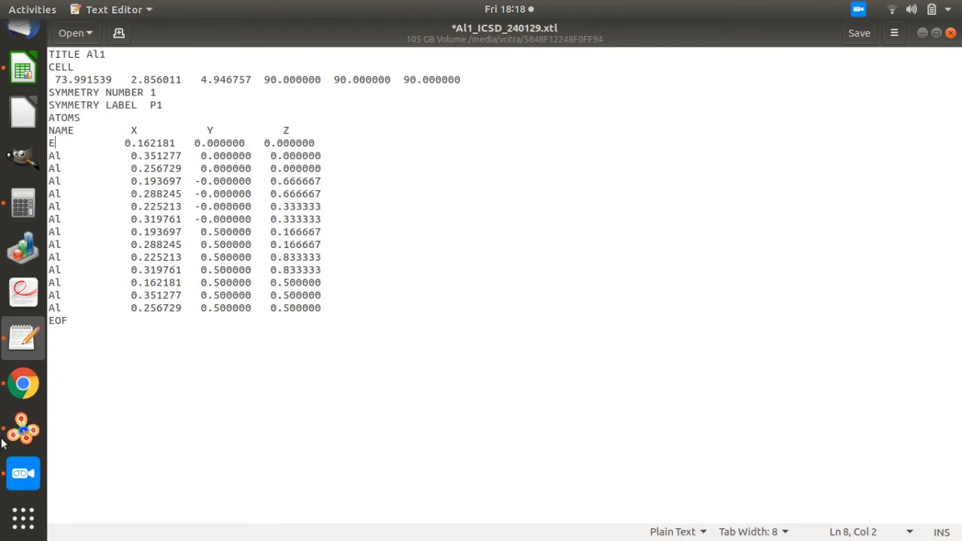
Identify the other bottom-layer atom in VESTA and relabel its 0.162181, 0.500000, 0.500000 line in the .xtl file as E
left_click(22, 430)
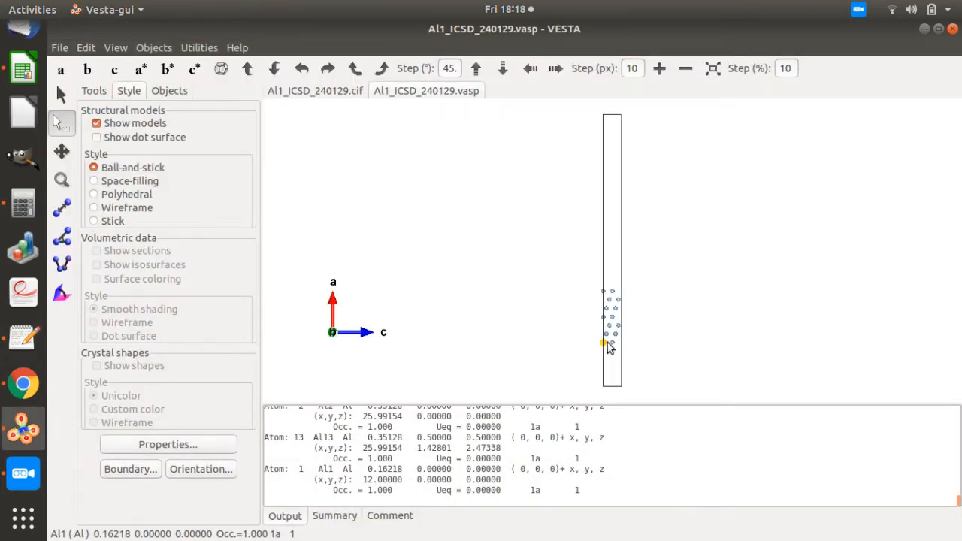
left_click(613, 344)
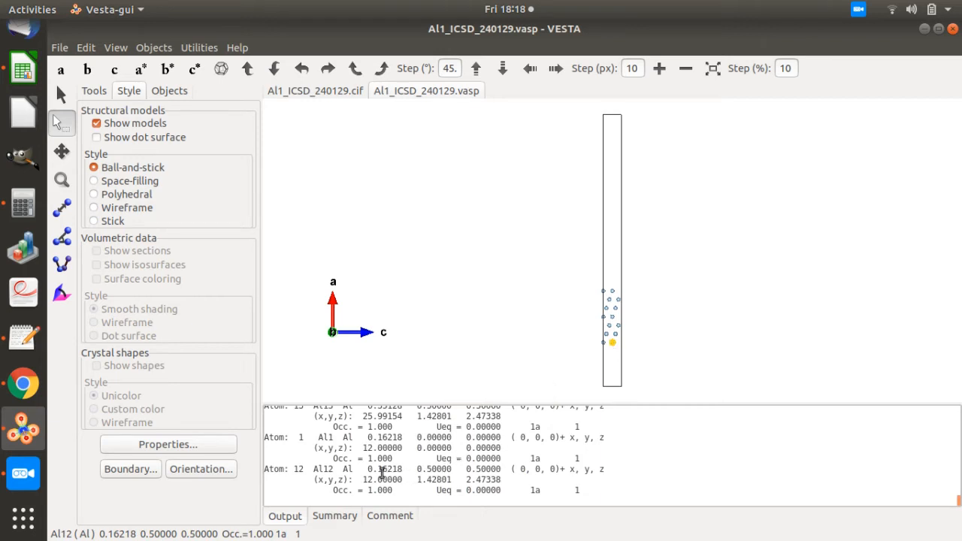
left_click_drag(367, 470, 504, 472)
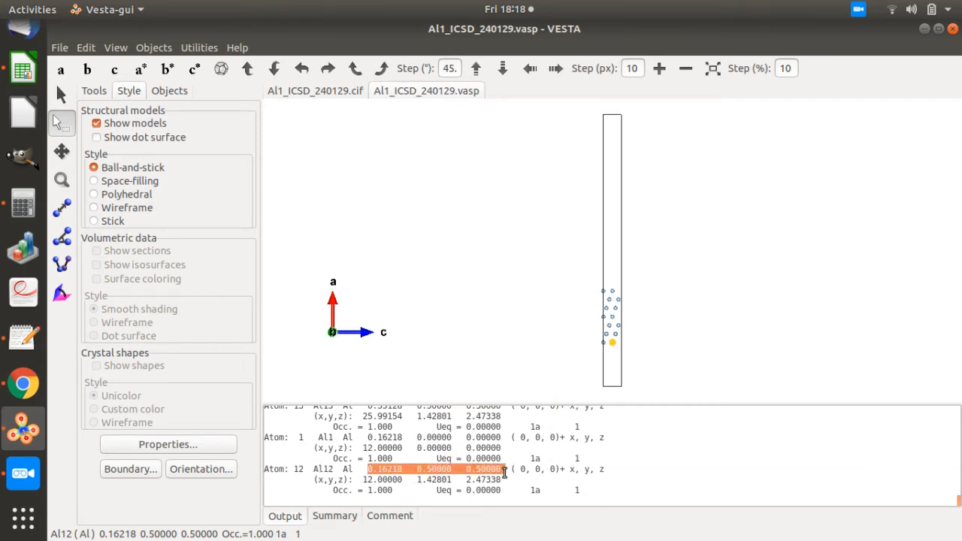
left_click(29, 336)
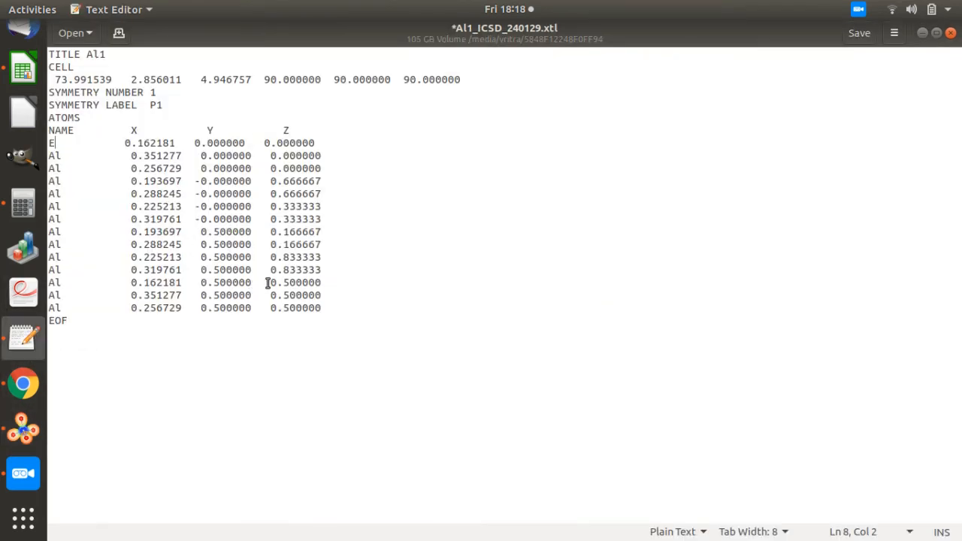
left_click(61, 284)
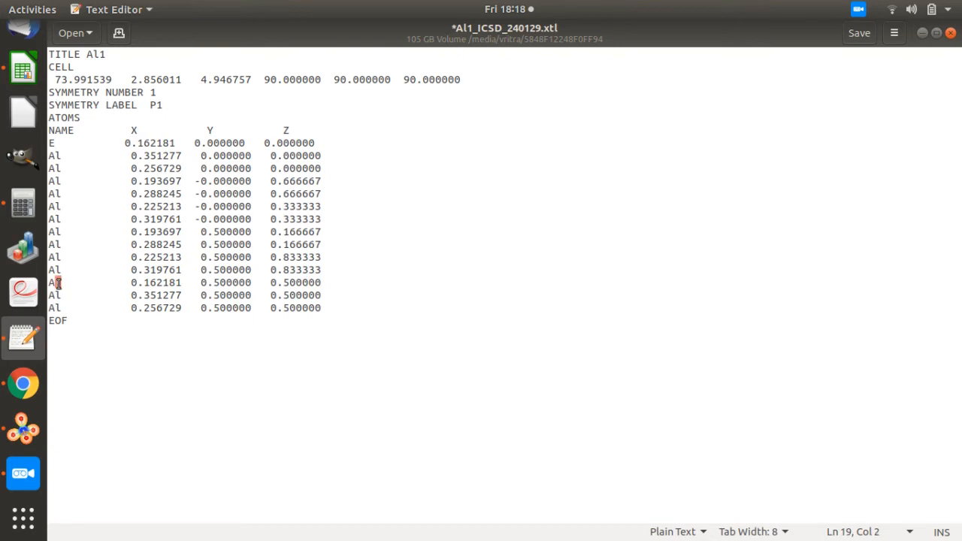
type("E")
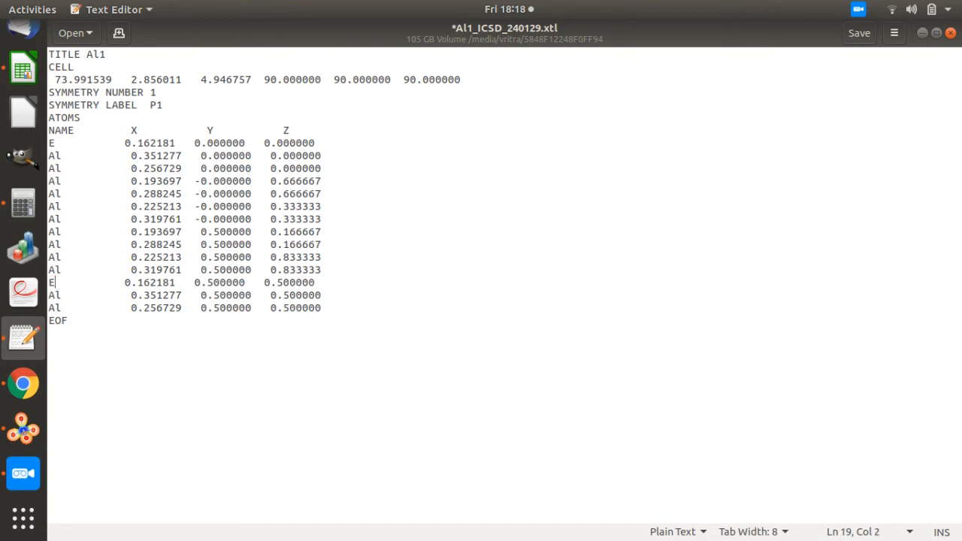
Identify the top-layer atom on the cell edge in VESTA and relabel its 0.351277, 0.000000, 0.000000 line in the .xtl file as E
left_click(23, 429)
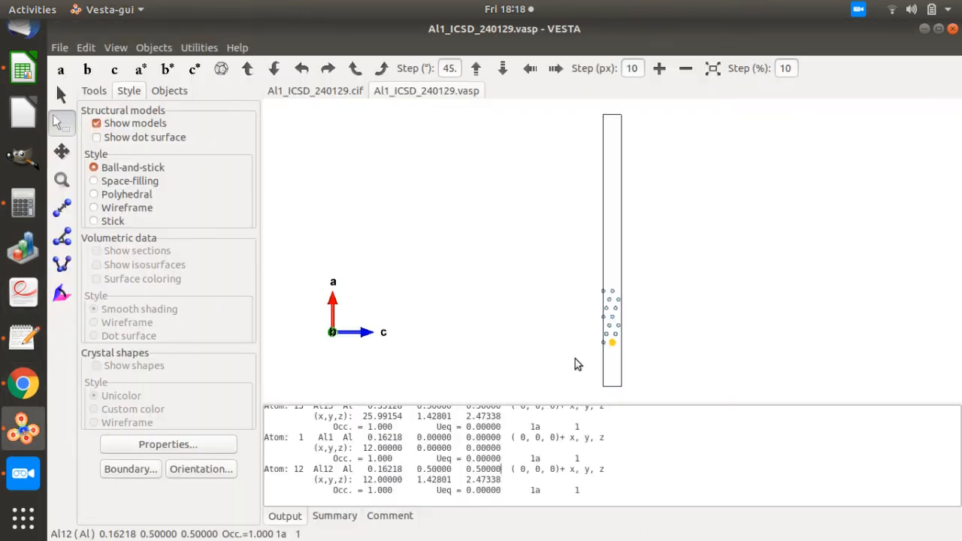
left_click(603, 291)
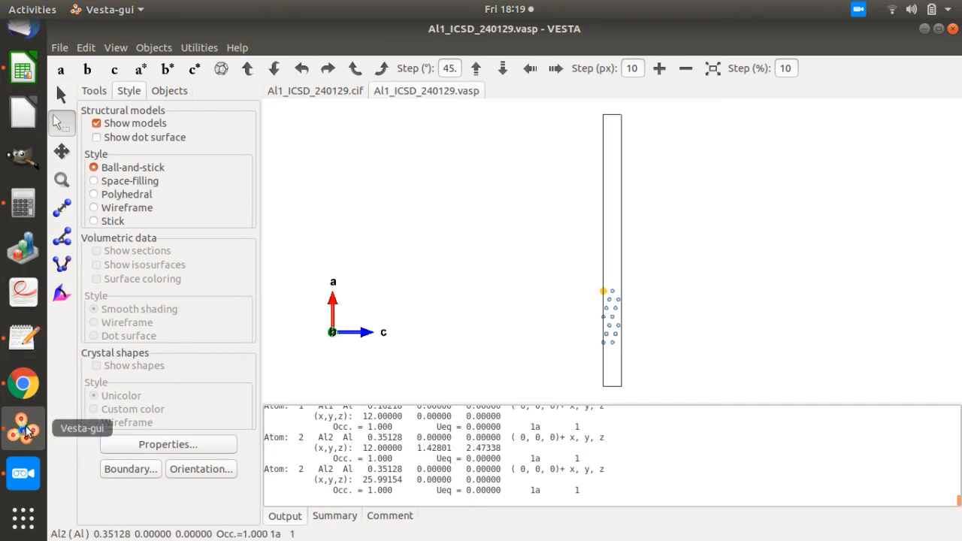
left_click(26, 341)
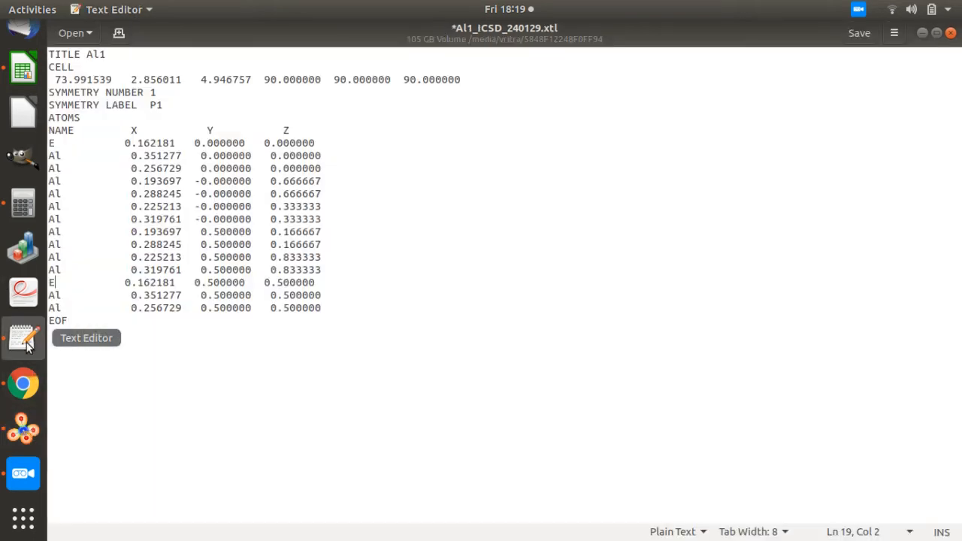
double_click(51, 156)
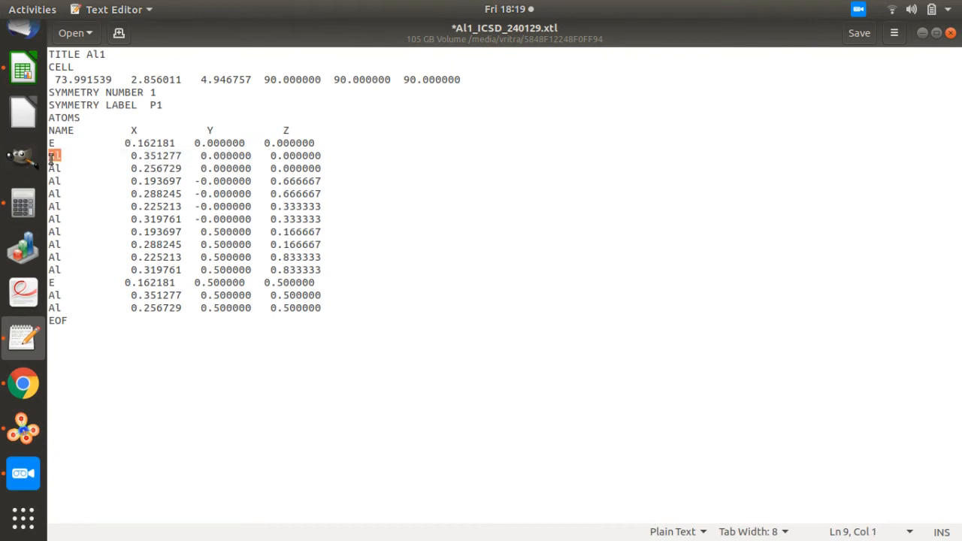
type("E")
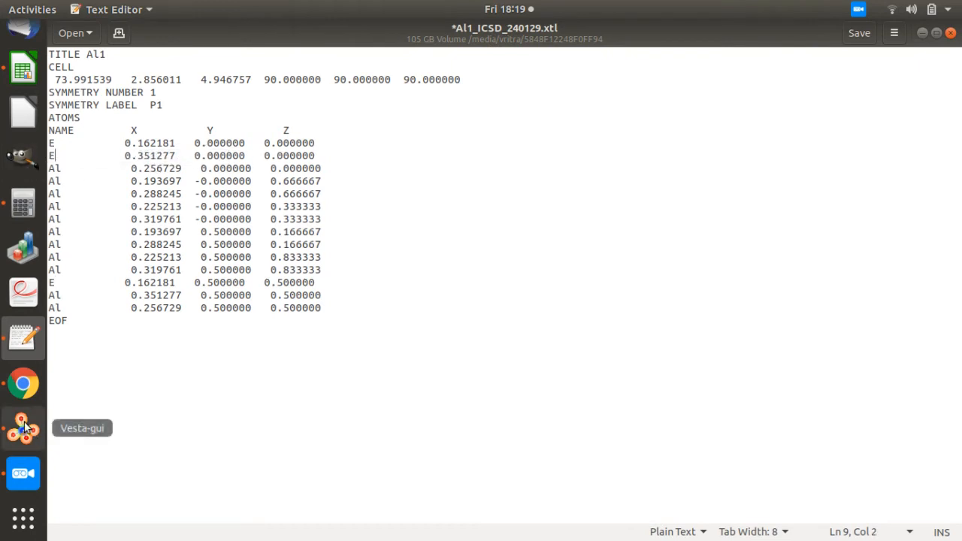
Identify the other top-layer atom in VESTA and relabel its 0.351277, 0.500000, 0.500000 line in the .xtl file as E
left_click(23, 428)
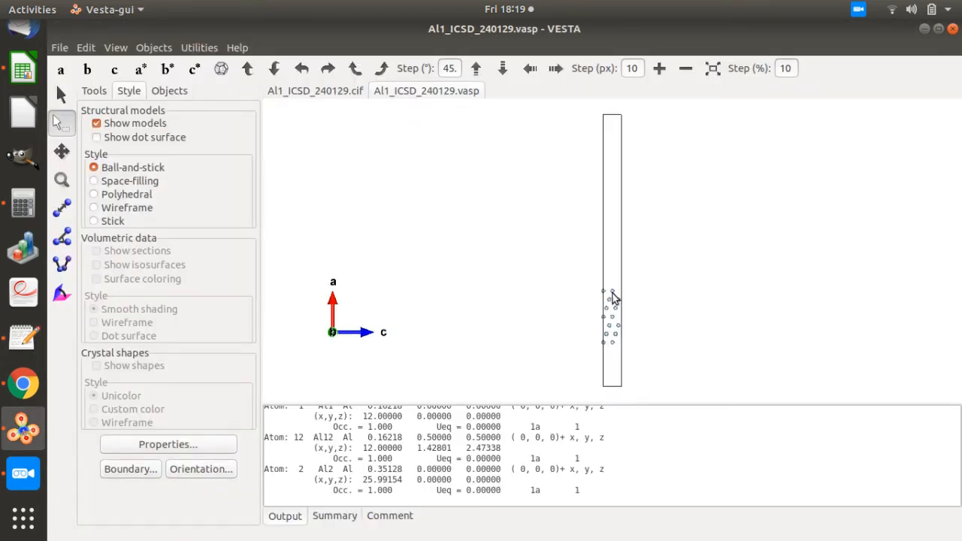
left_click(611, 293)
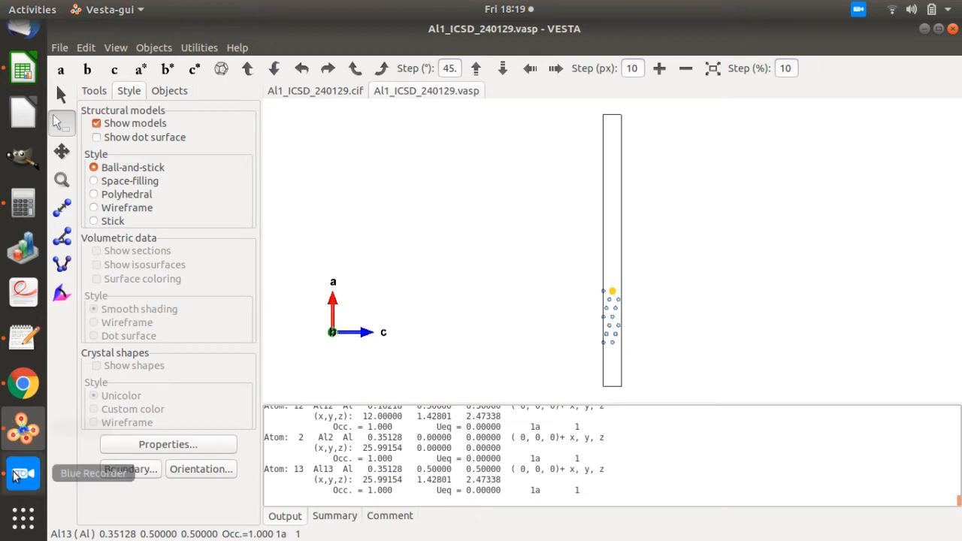
left_click(23, 339)
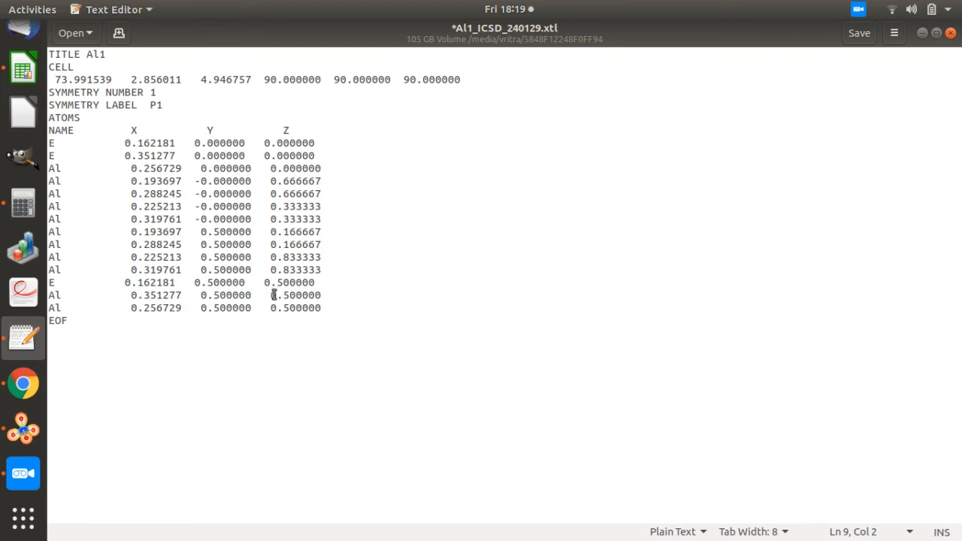
double_click(51, 295)
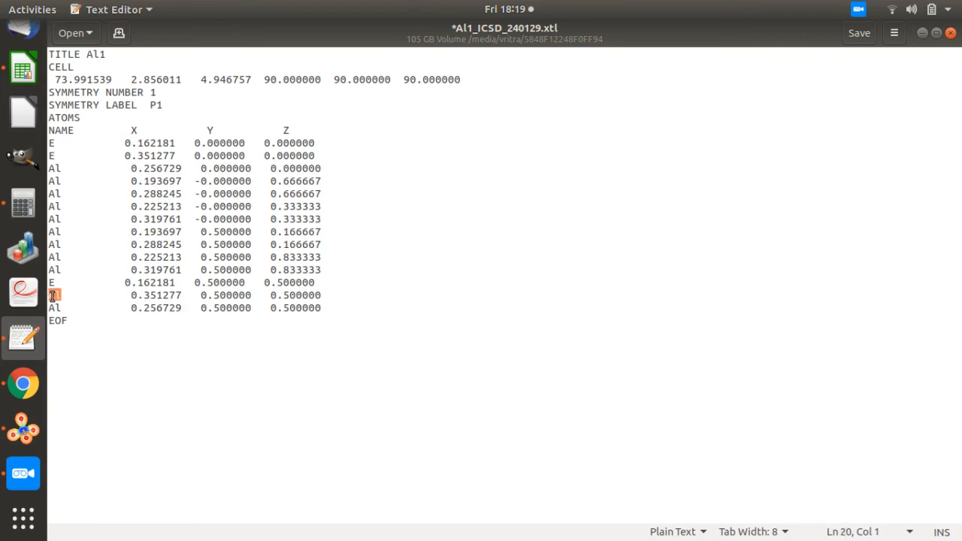
type("E")
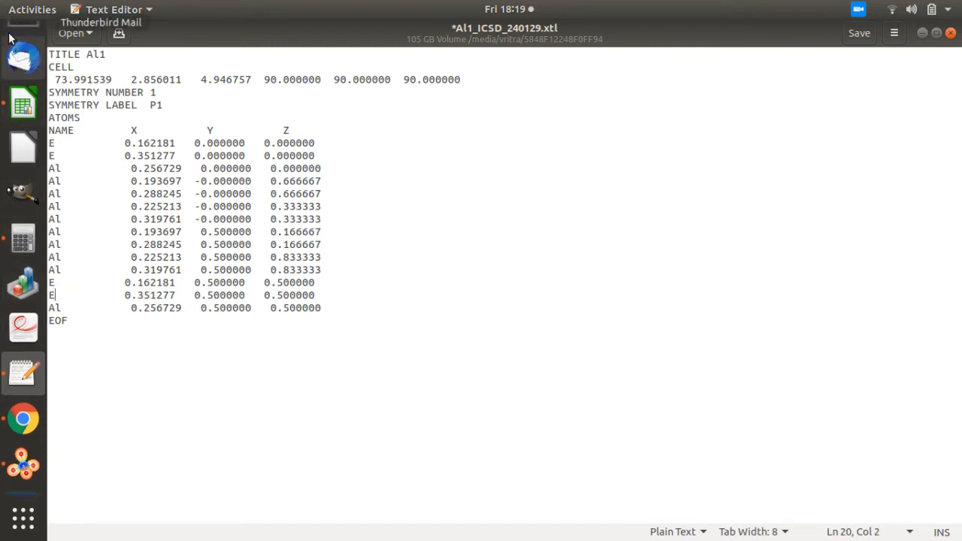
Switch to the file manager and open Al111.dat from the DFT/openmx3.9/work folder in the text editor
left_click(23, 103)
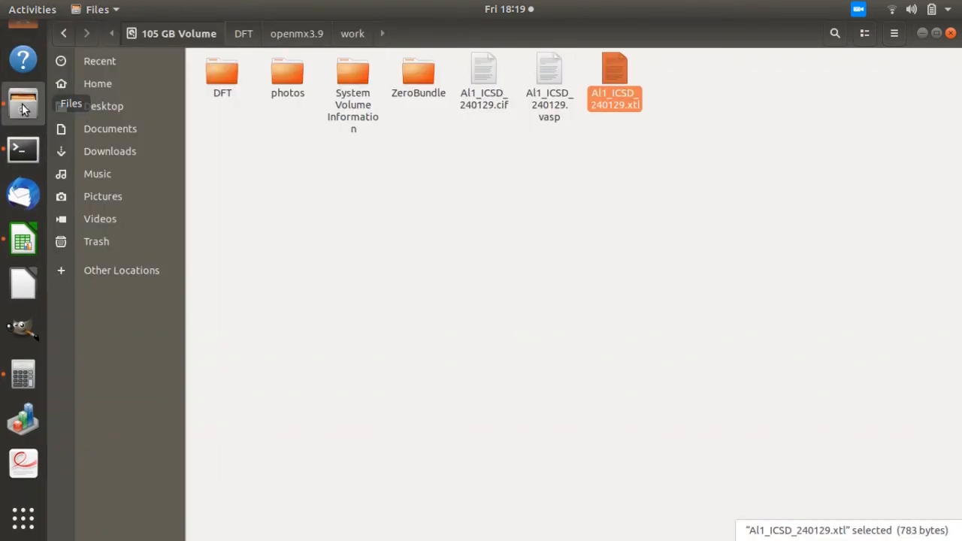
left_click(447, 209)
double_click(236, 69)
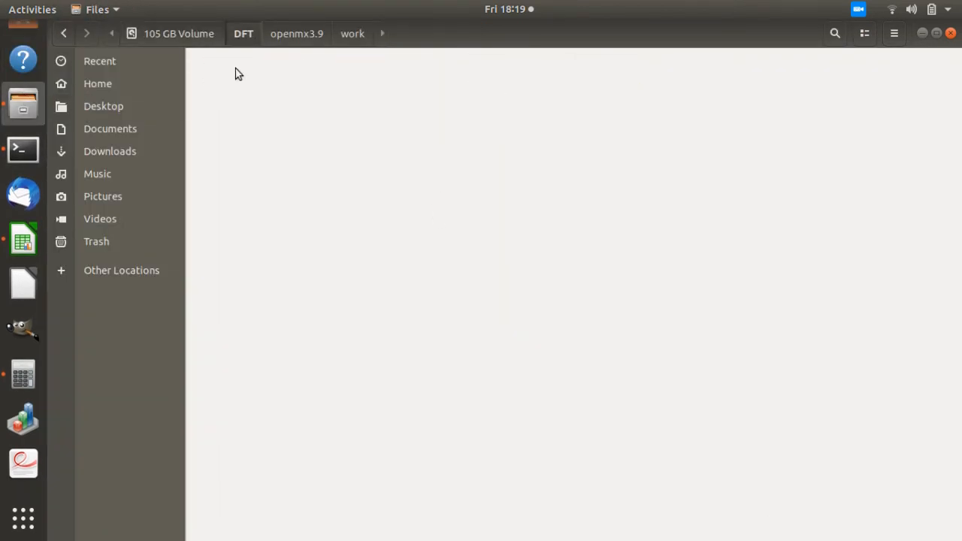
double_click(361, 72)
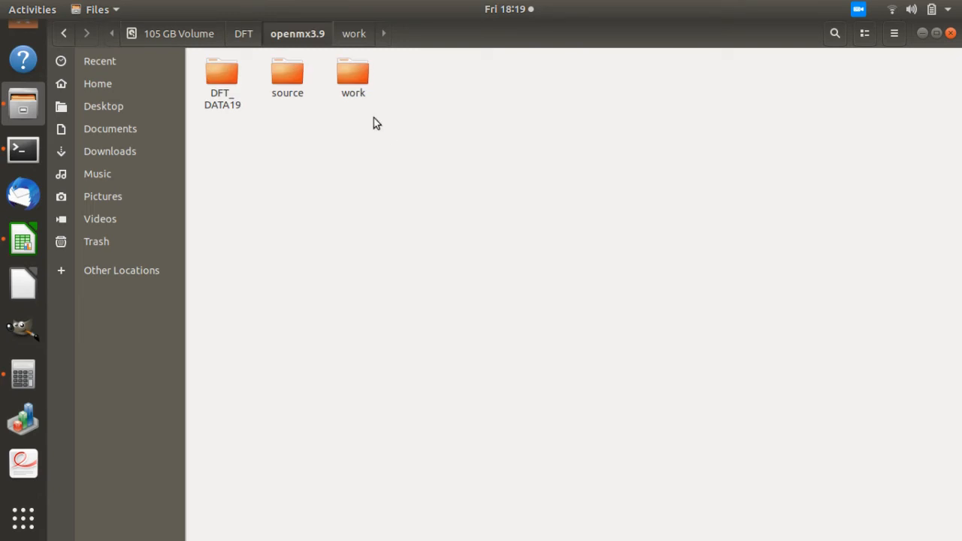
double_click(343, 67)
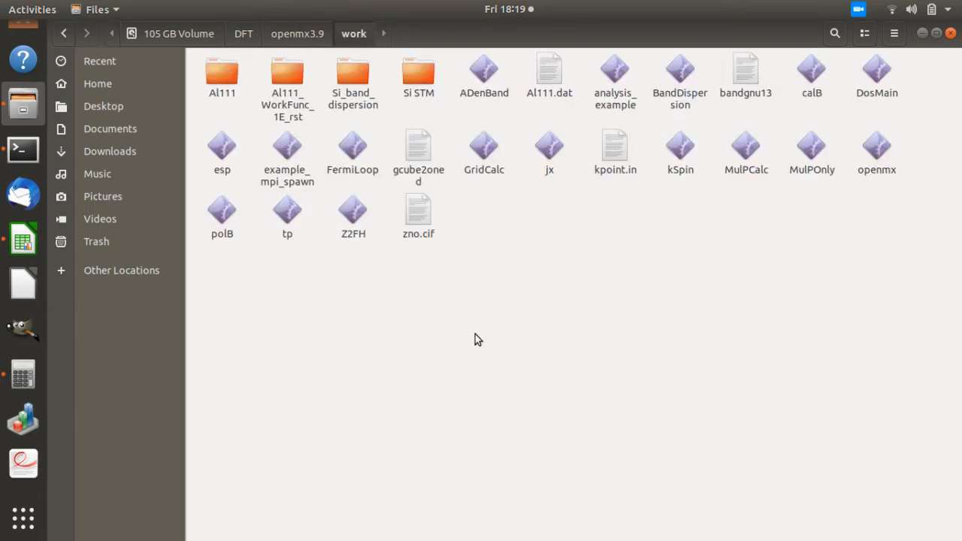
double_click(548, 79)
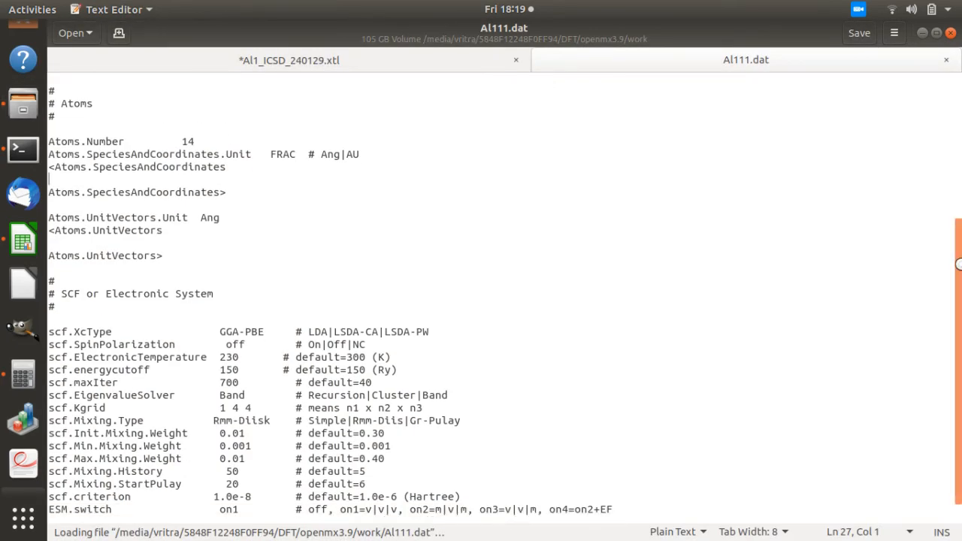
Examine the species count, the Al and E basis definitions and their pseudopotentials in the Definition.of.Atomic.Species block of Al111.dat
scroll(621, 132, "up", 6)
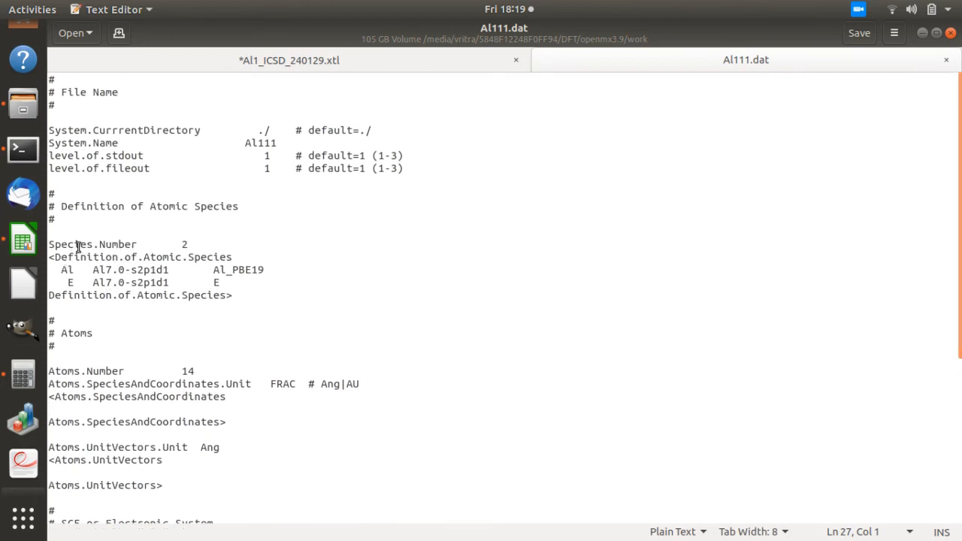
left_click(184, 245)
double_click(70, 270)
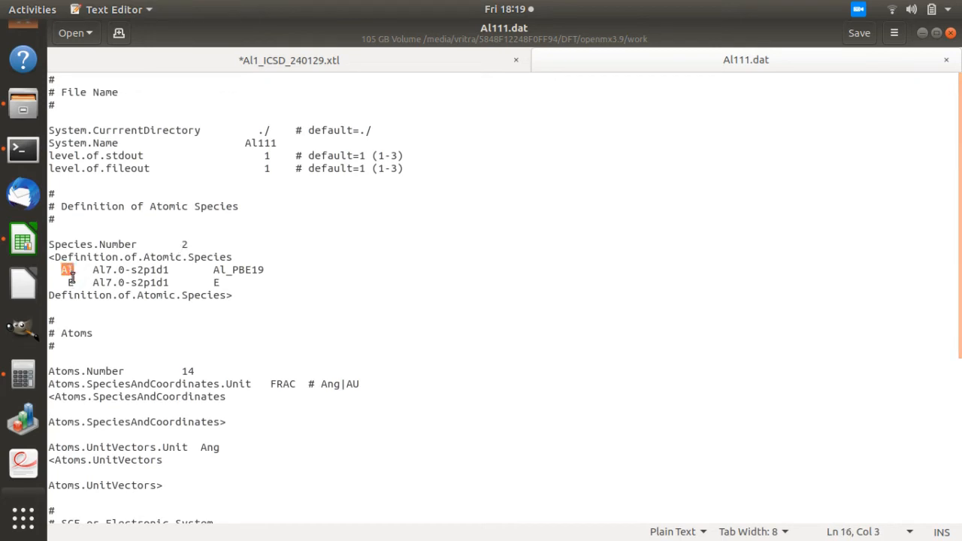
double_click(70, 282)
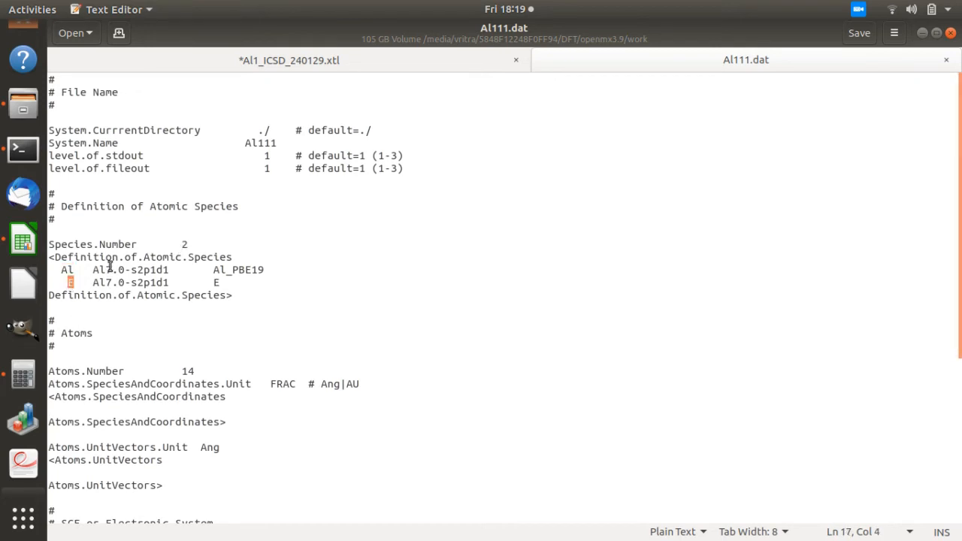
left_click_drag(93, 269, 170, 271)
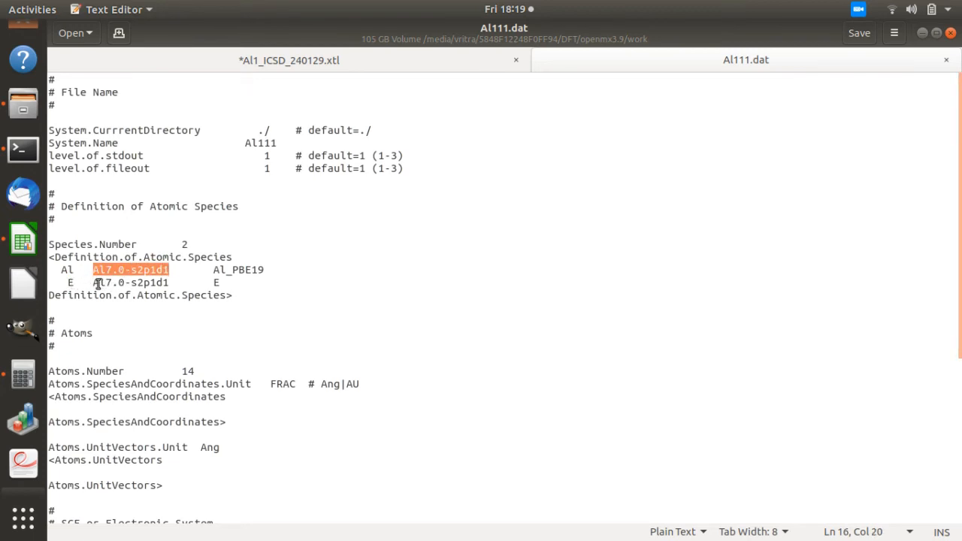
left_click_drag(93, 282, 165, 282)
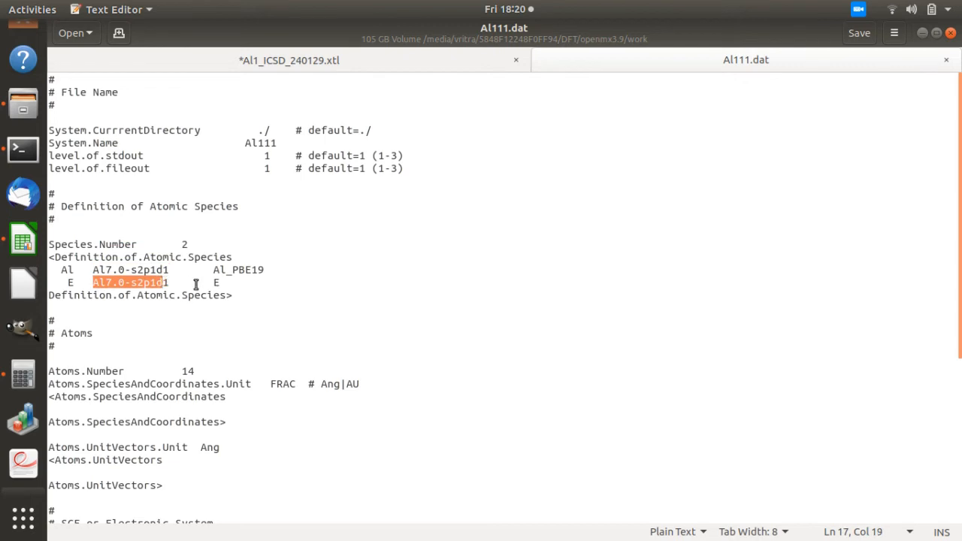
left_click(216, 270)
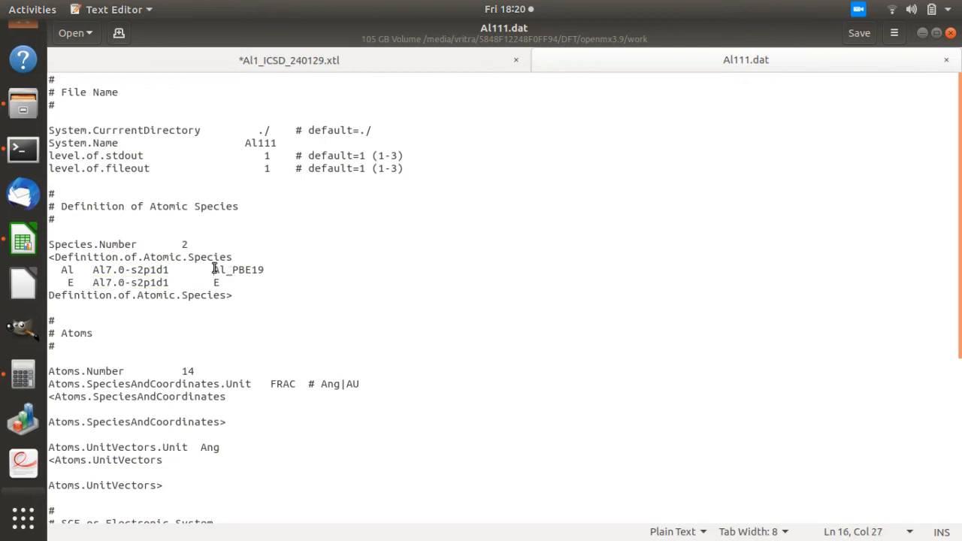
left_click_drag(214, 269, 266, 269)
left_click(216, 283)
type("E")
triple_click(224, 272)
left_click(224, 270)
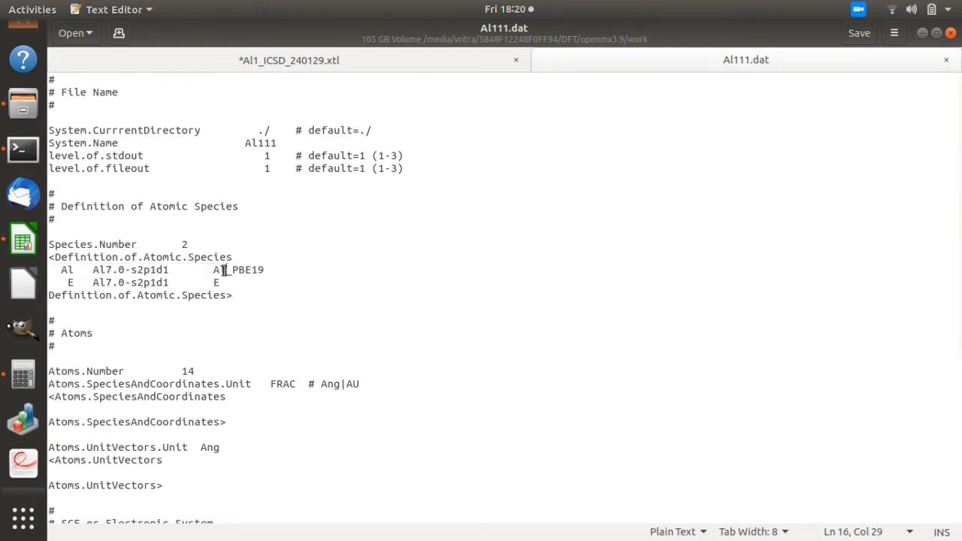
Copy all 14 atom lines from Al1_ICSD_240129.xtl into Al111.dat, directly below the closing Atoms.SpeciesAndCoordinates> line
scroll(269, 231, "down", 3)
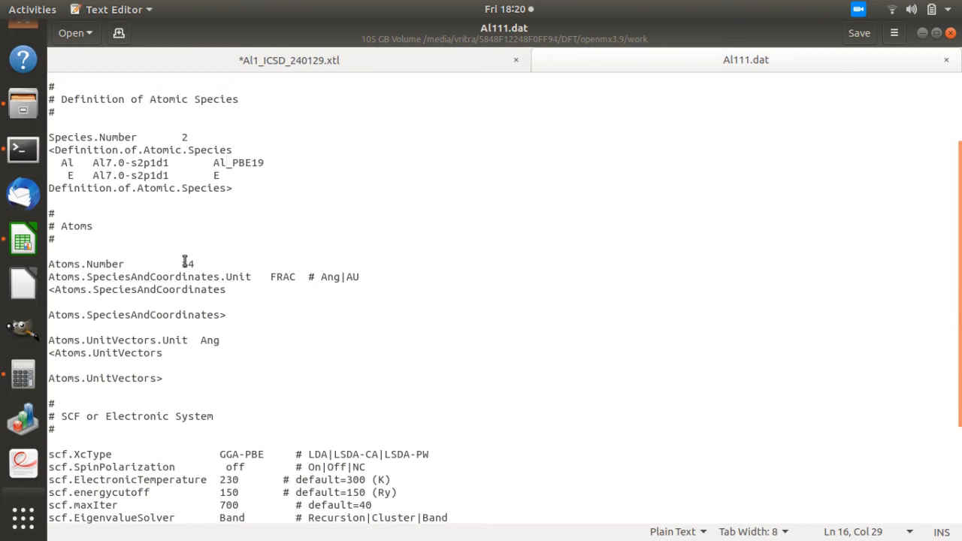
left_click(117, 302)
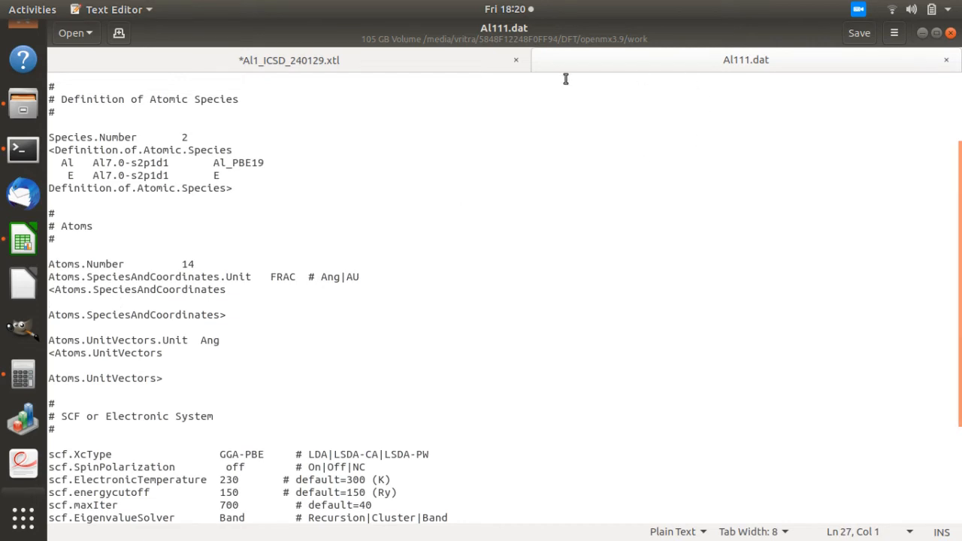
left_click(364, 60)
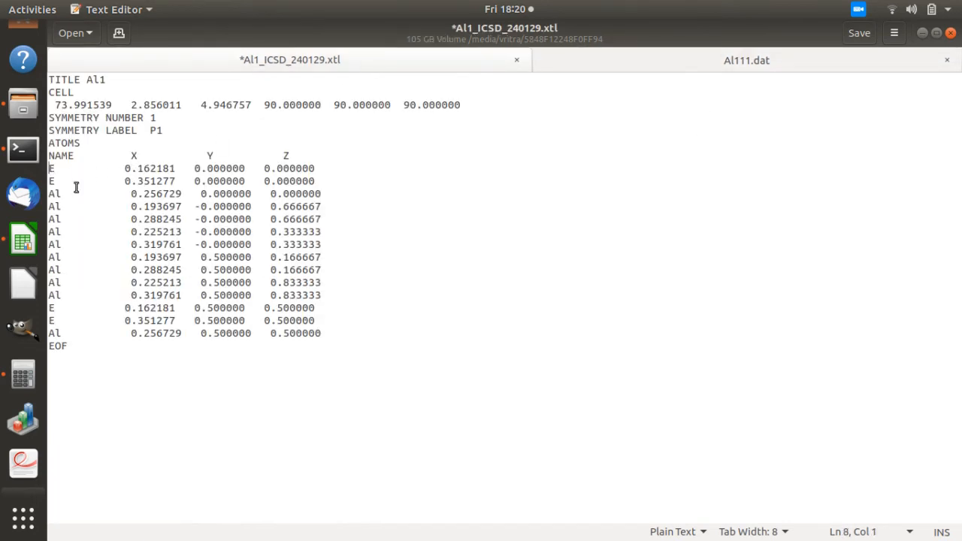
left_click_drag(50, 168, 346, 334)
key("ctrl+c")
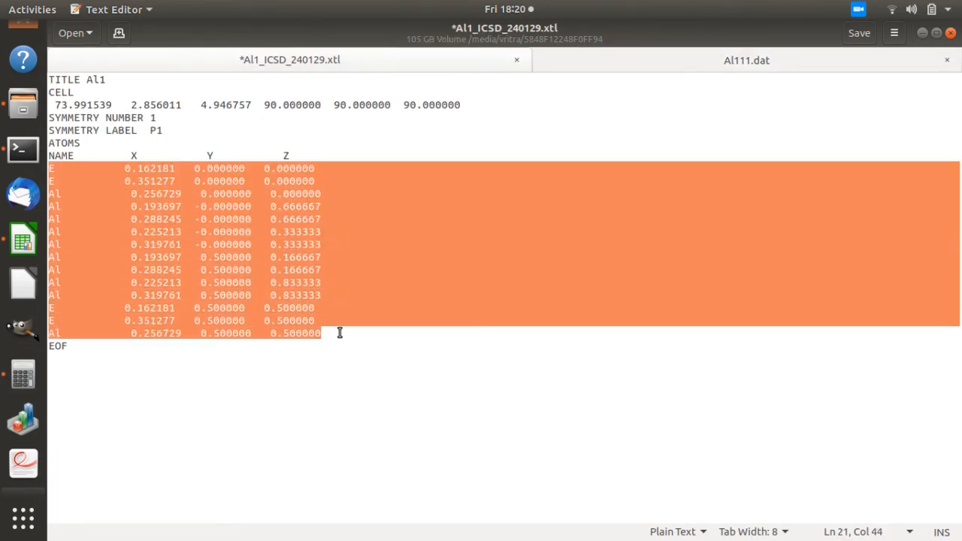
left_click(706, 75)
left_click(756, 75)
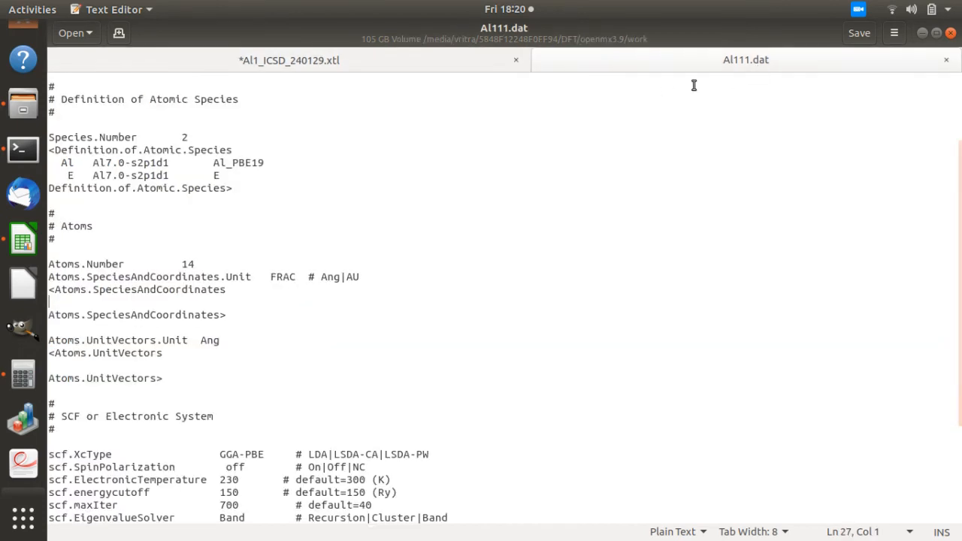
key("ctrl+v")
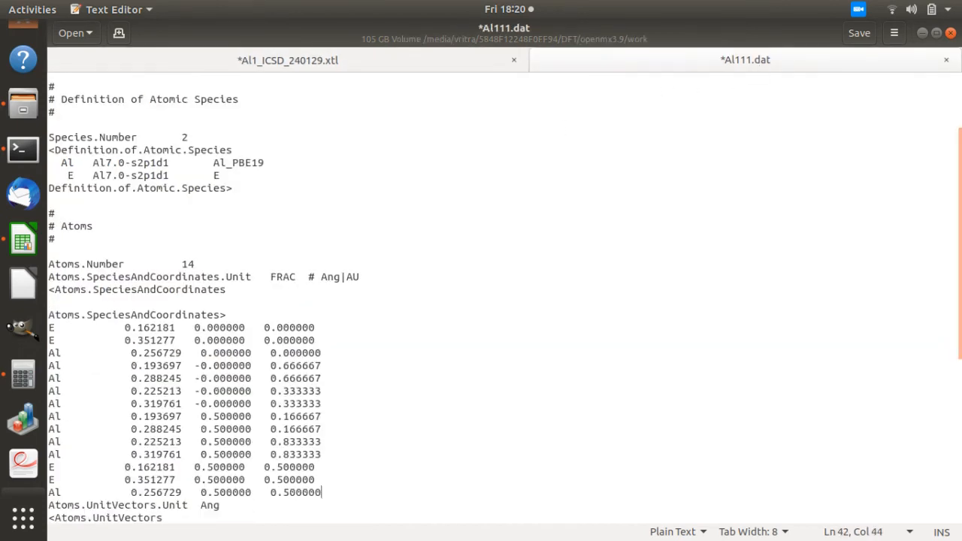
Number the pasted atom lines in Al111.dat from 1 to 14, putting each number and a space before the element label
left_click(50, 329)
type("1")
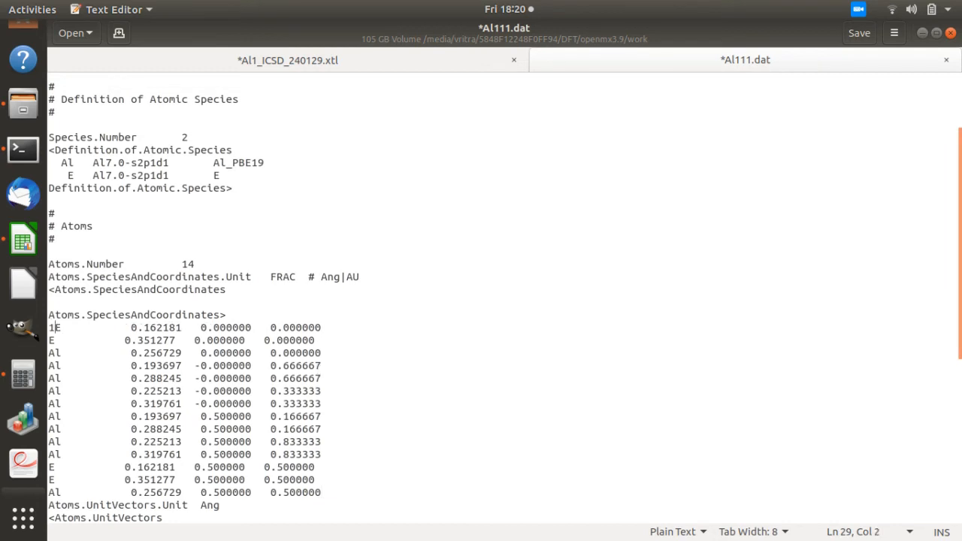
key("Down")
type("2 ")
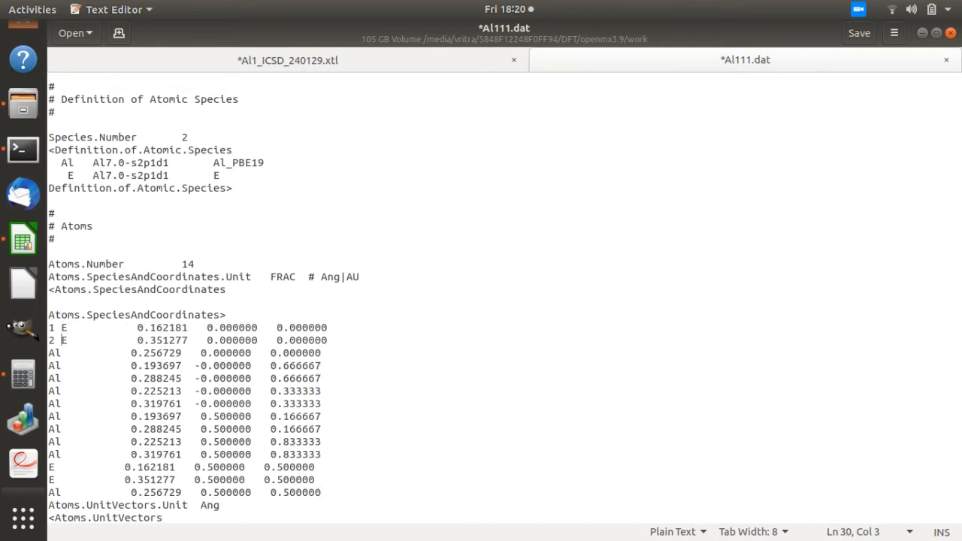
type("3 ")
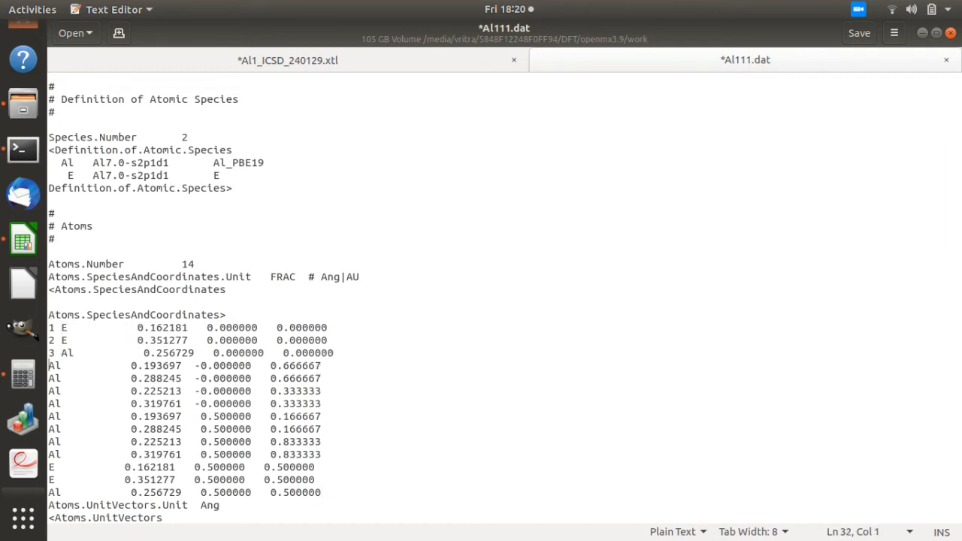
type("4 ")
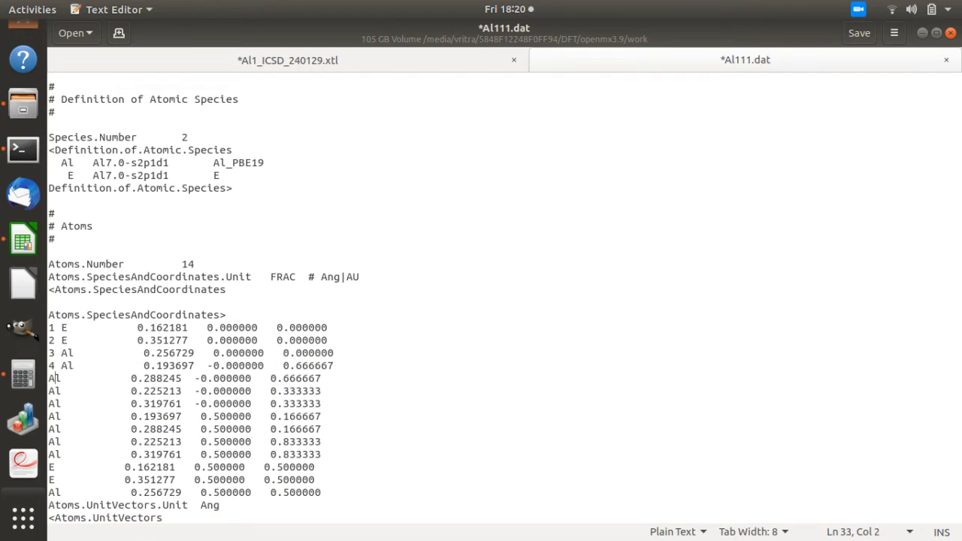
type("5")
left_click(59, 391)
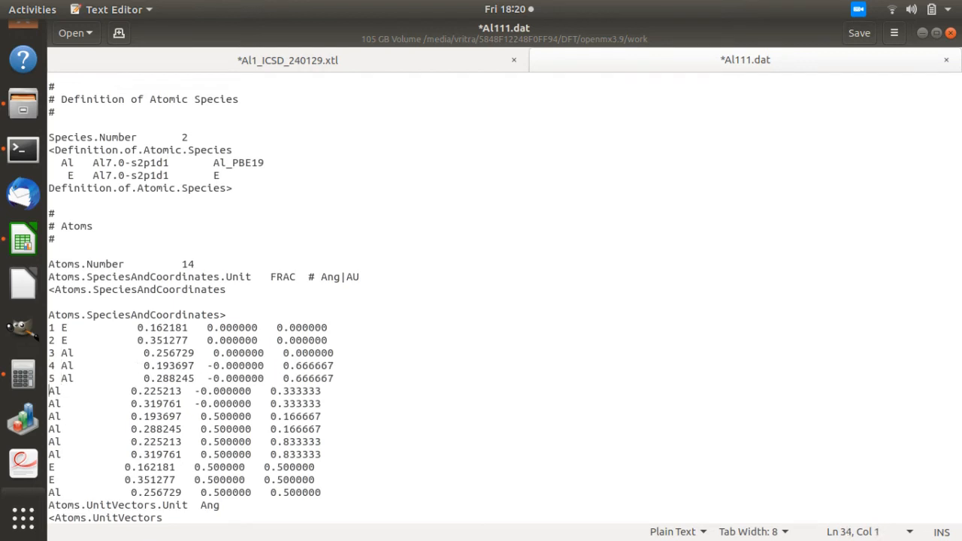
type("6 ")
type("7 ")
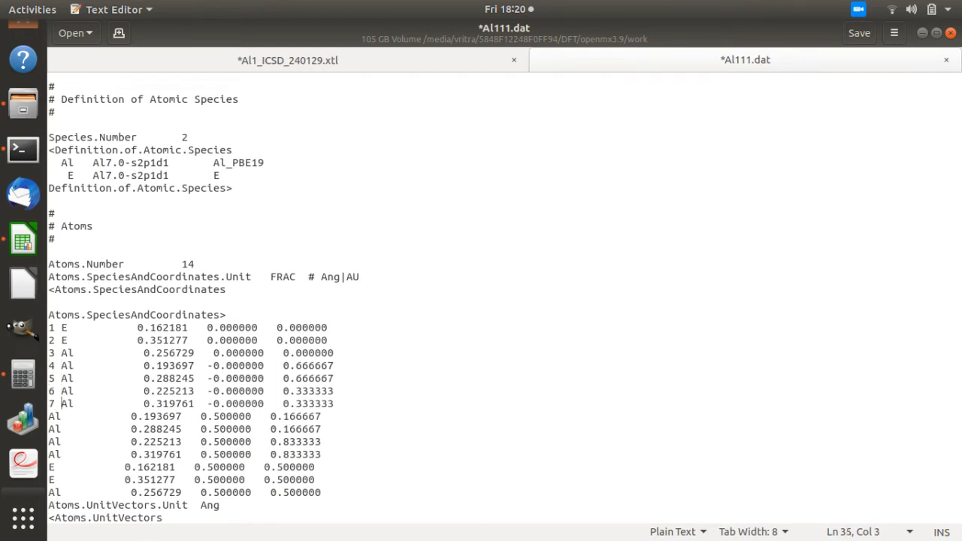
type("8")
left_click(58, 429)
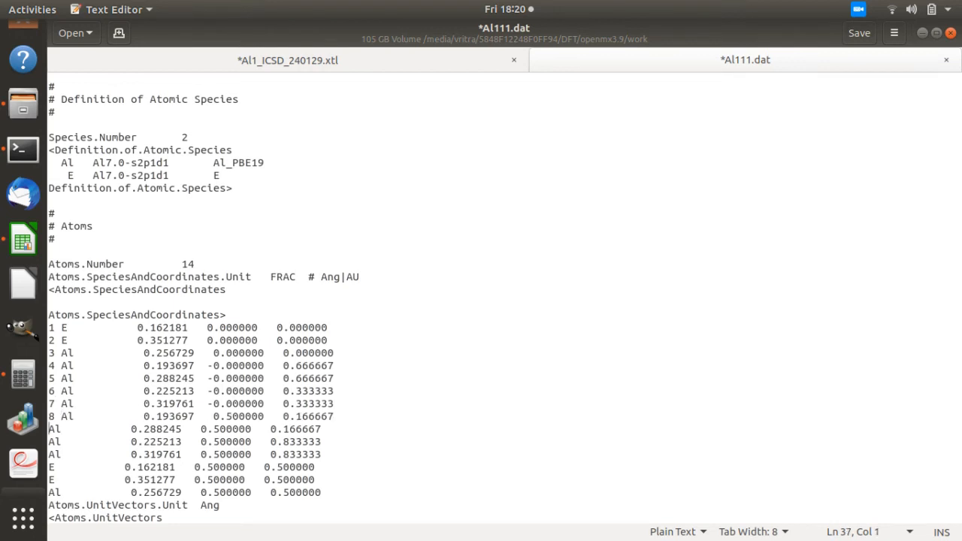
type("9")
key("Left")
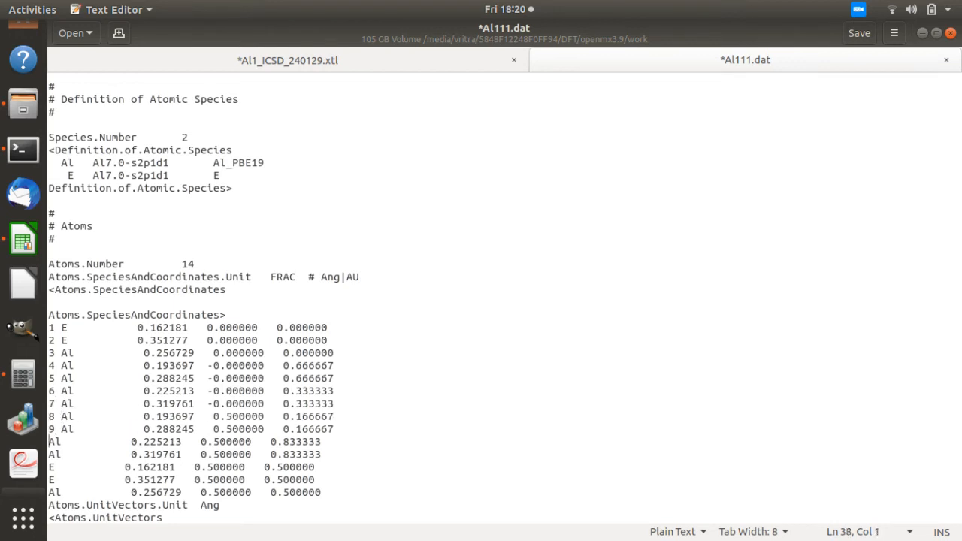
type("10")
key("Left")
type("11")
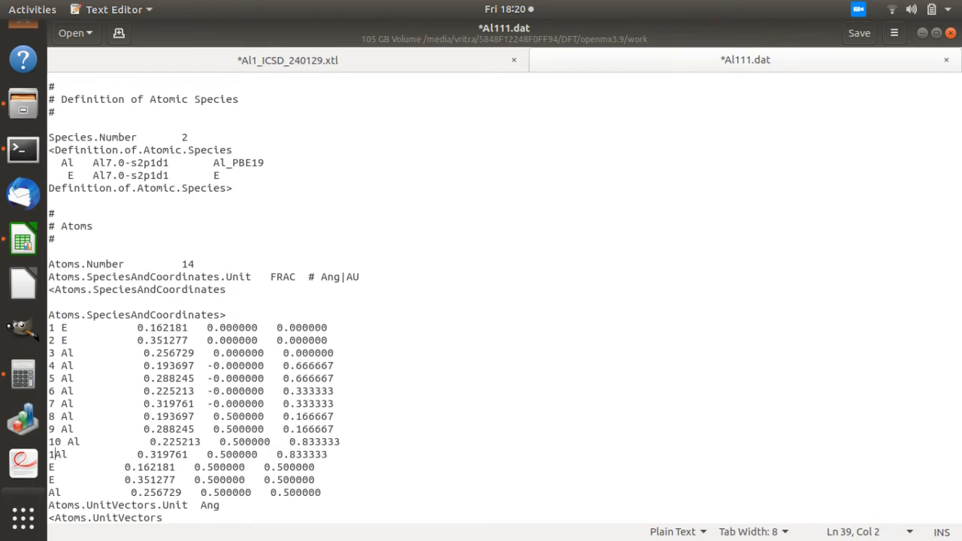
key("Down")
type("12")
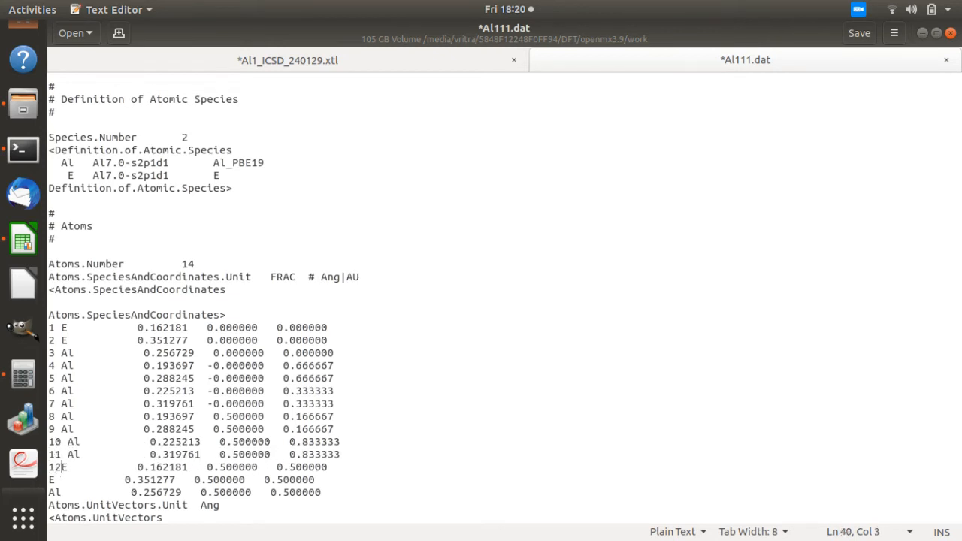
key("Up")
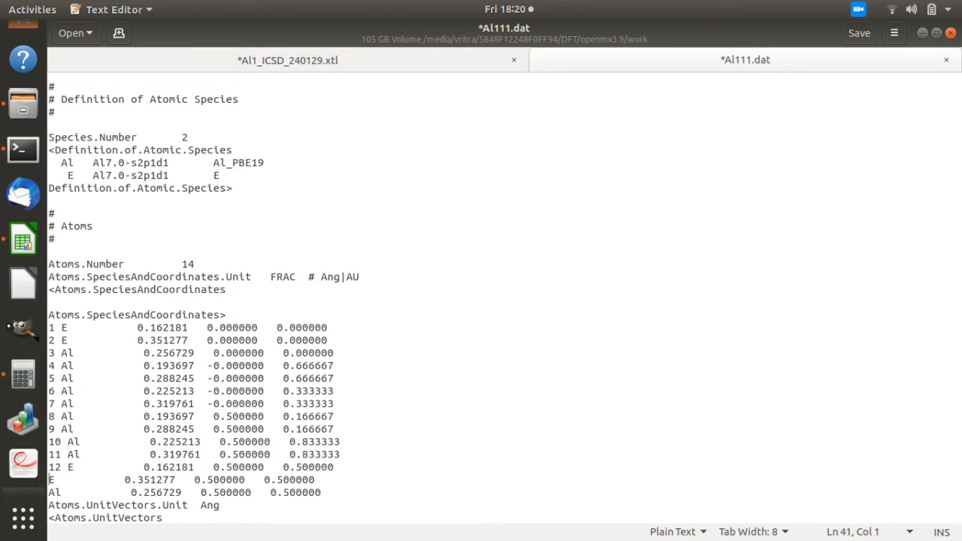
type("13 ")
type("14")
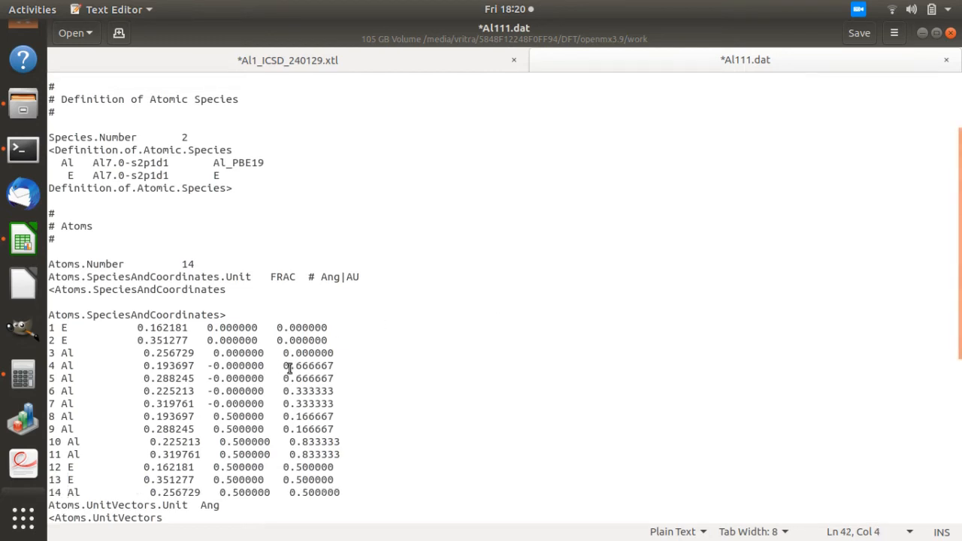
Append "0.0 0.0" to the end of the E atom lines 1, 2, 12 and 13 in Al111.dat
left_click(333, 328)
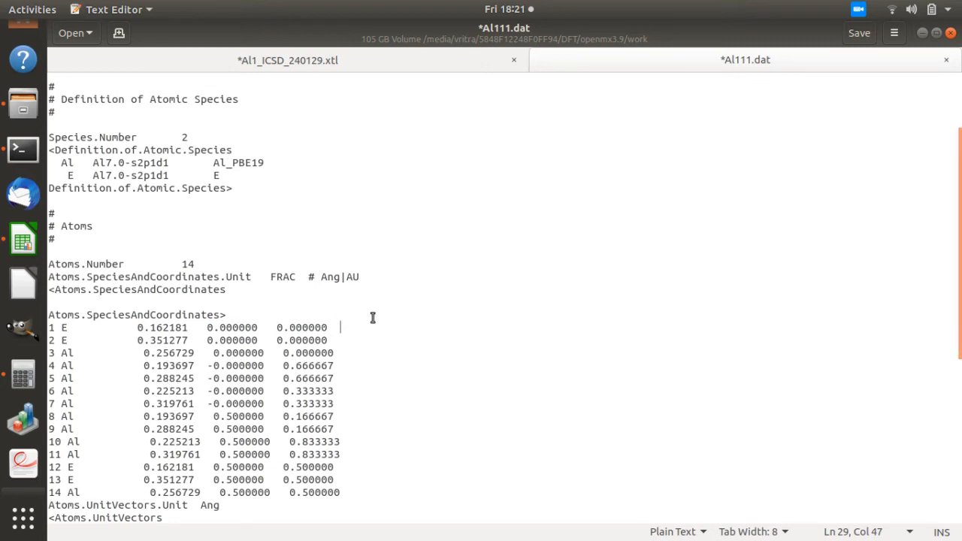
type("0.0")
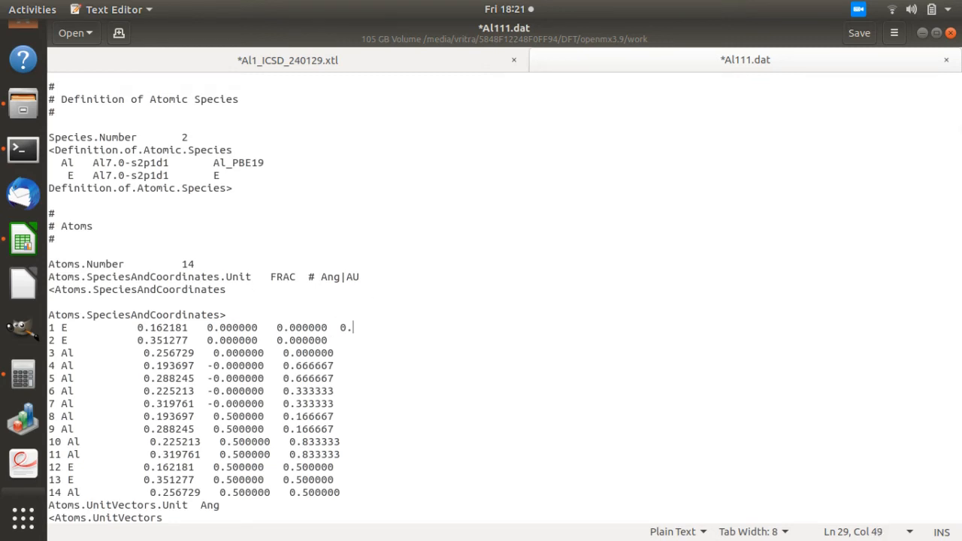
type(" 0.0")
key("Right")
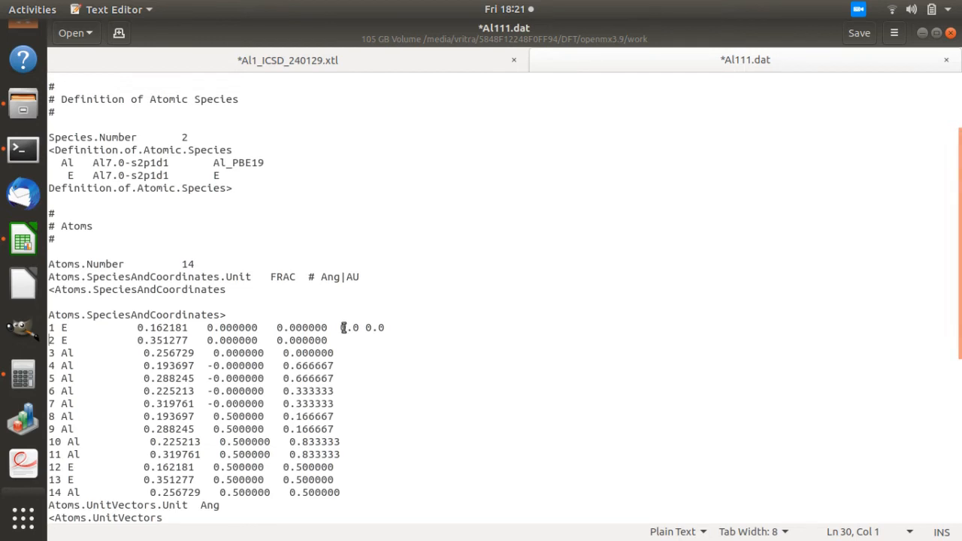
left_click_drag(340, 328, 384, 328)
key("ctrl+c")
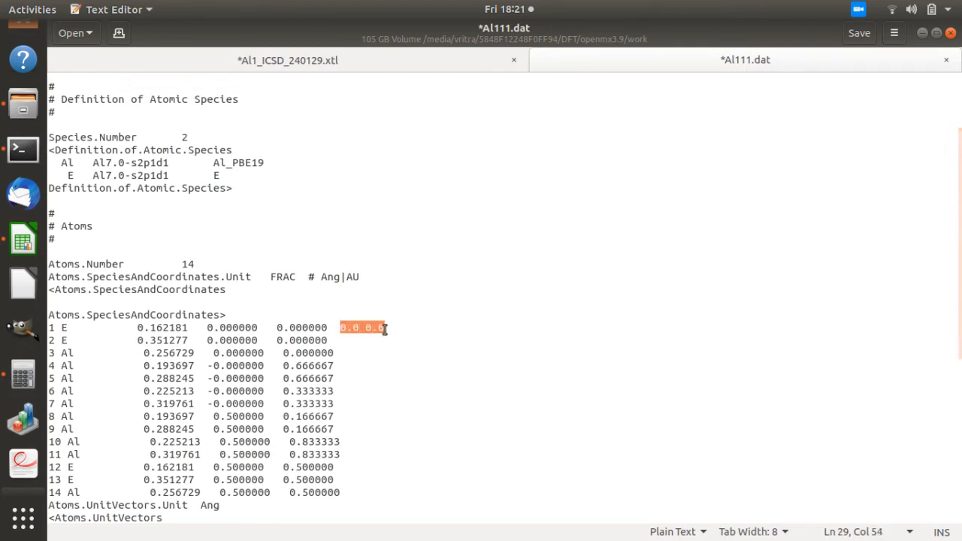
left_click(344, 340)
key("ctrl+v")
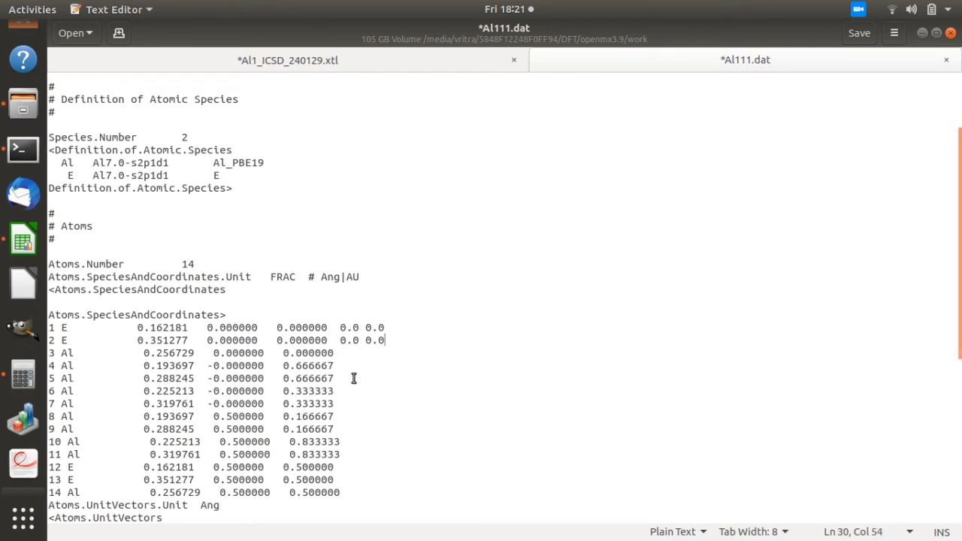
left_click(357, 467)
key("ctrl+v")
left_click(346, 480)
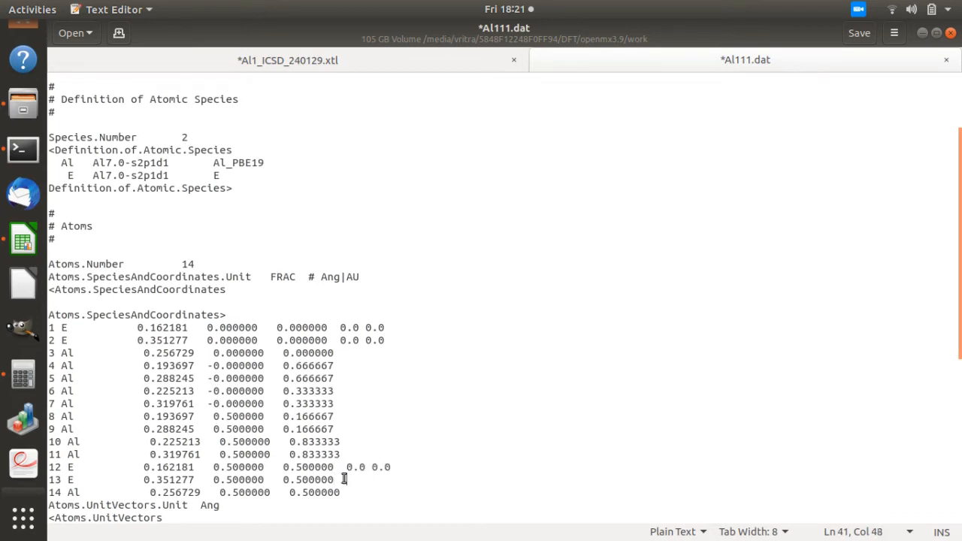
key("ctrl+v")
Append "1.5 1.5" to the end of the Al atom lines 3 to 11 and 14 in Al111.dat
left_click(340, 354)
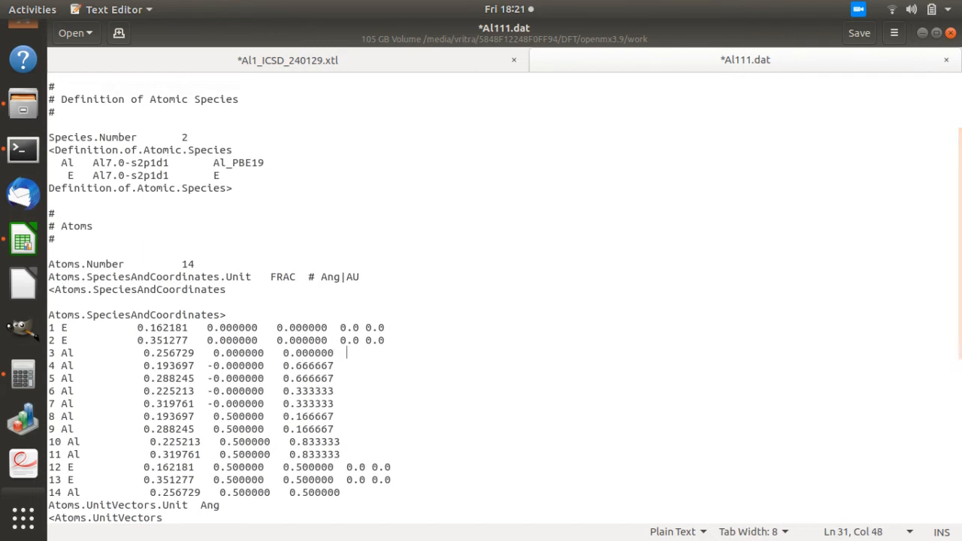
key("BackSpace")
type("1.5 1.5")
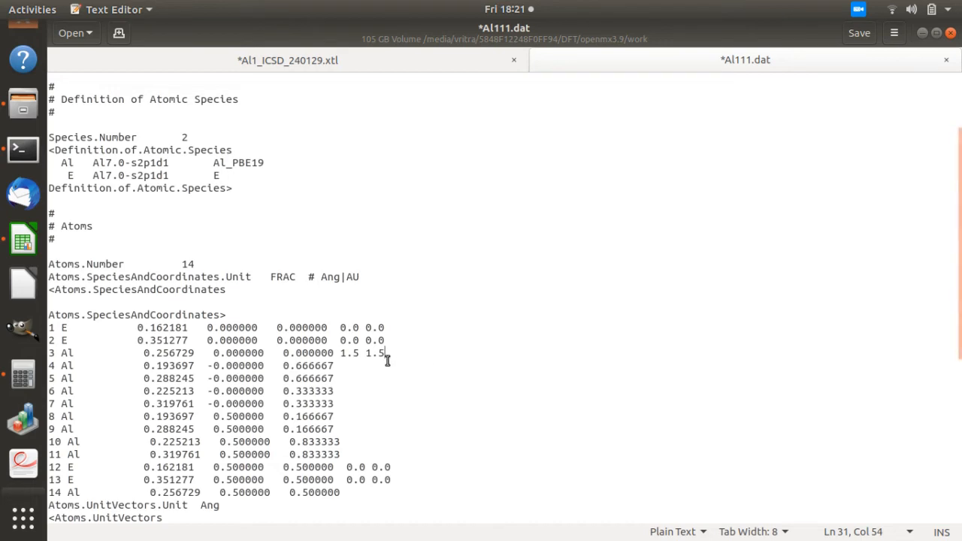
left_click_drag(340, 354, 386, 355)
key("ctrl+c")
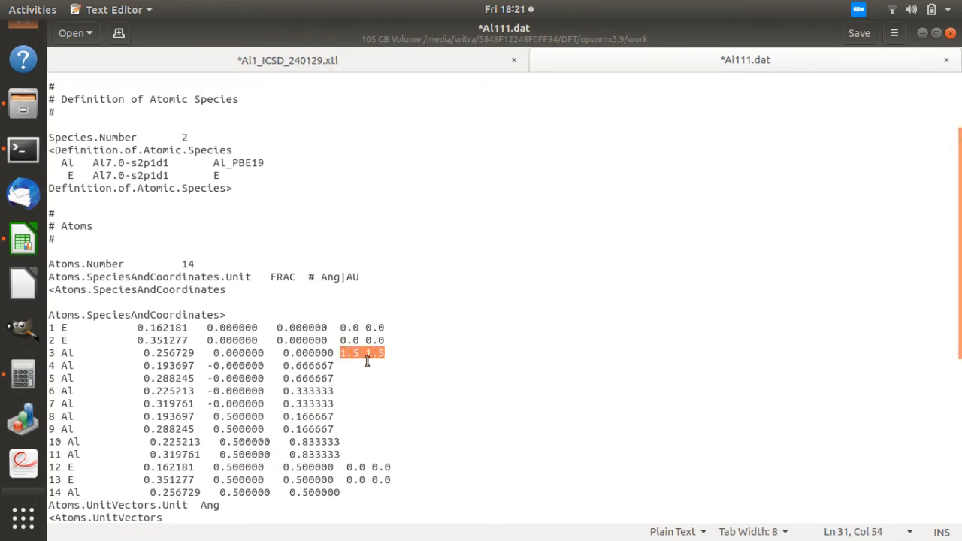
left_click(357, 366)
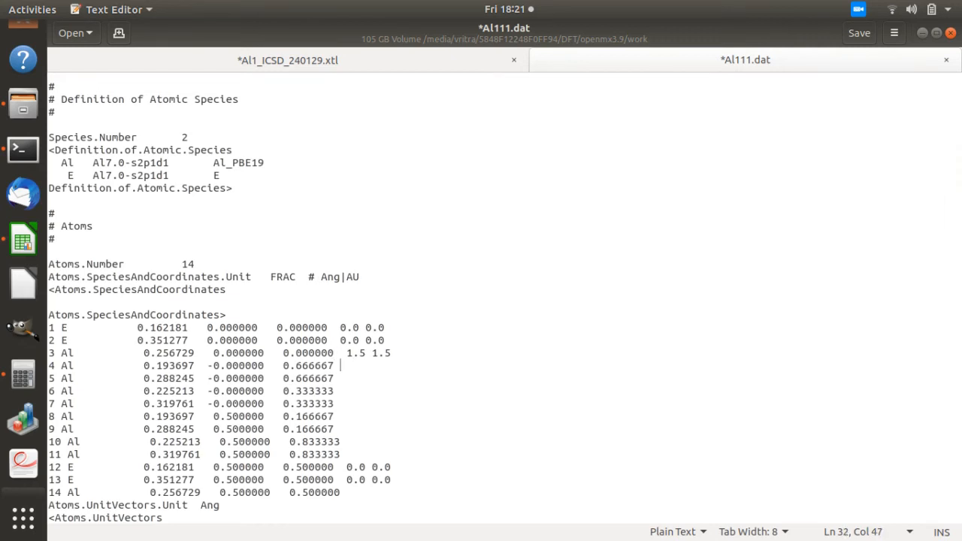
key("ctrl+v")
key("ctrl+v")
key("ctrl+v")
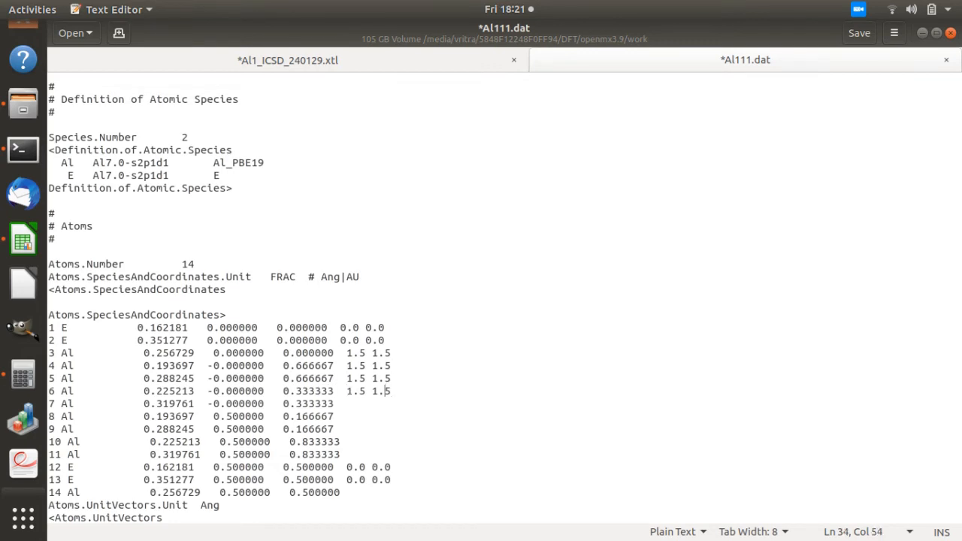
key("Down")
key("ctrl+v")
key("ctrl+v")
key("Down")
key("ctrl+v")
key("Down")
key("ctrl+v")
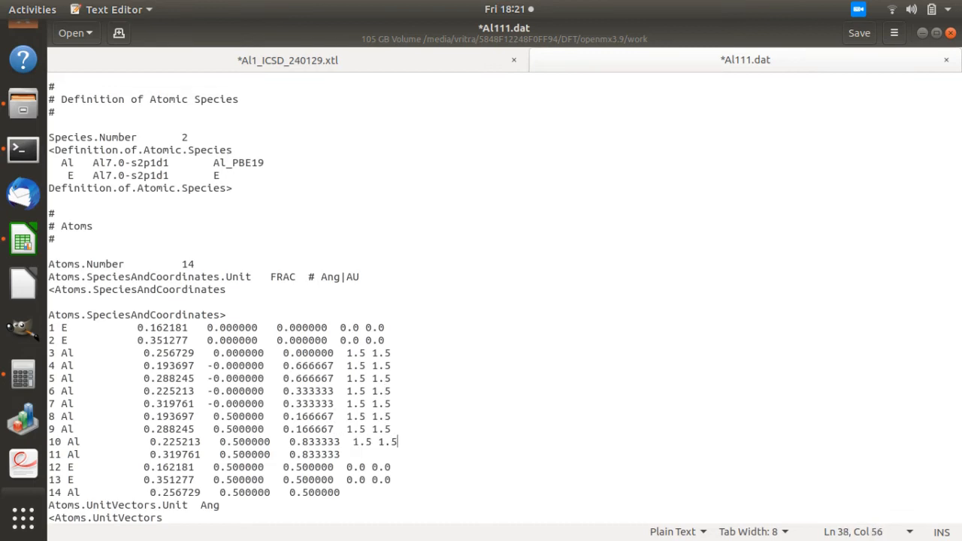
key("ctrl+v")
left_click(351, 480)
key("ctrl+v")
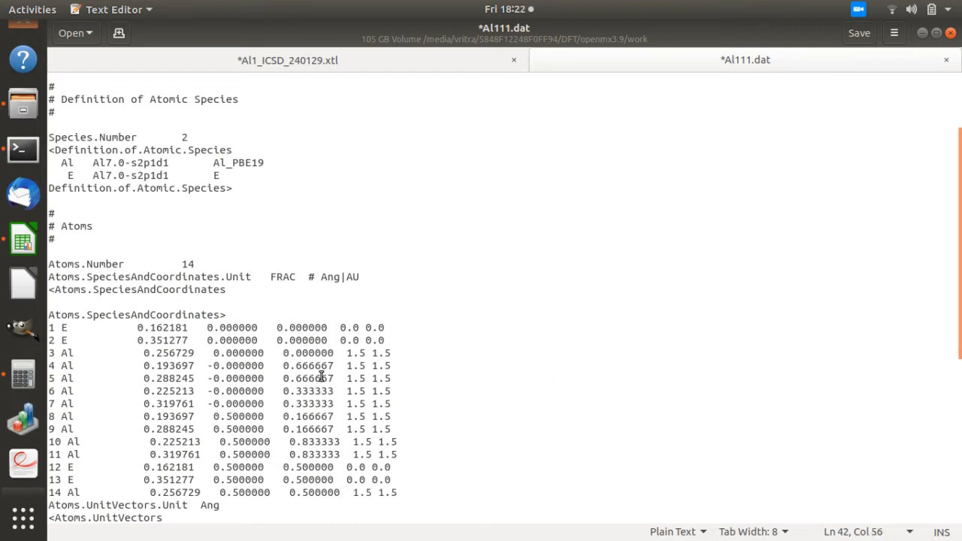
left_click(394, 335)
key("Up")
key("Right")
key("Right")
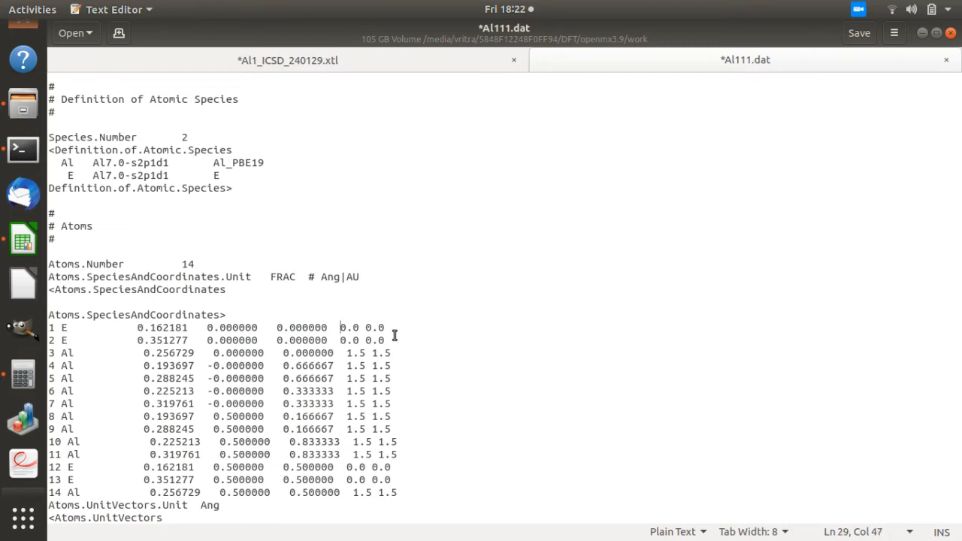
Place the cursor in the empty Atoms.UnitVectors block, then switch to the file manager and open Al1_ICSD_240129.vasp from the 105 GB Volume root
scroll(959, 344, "down", 5)
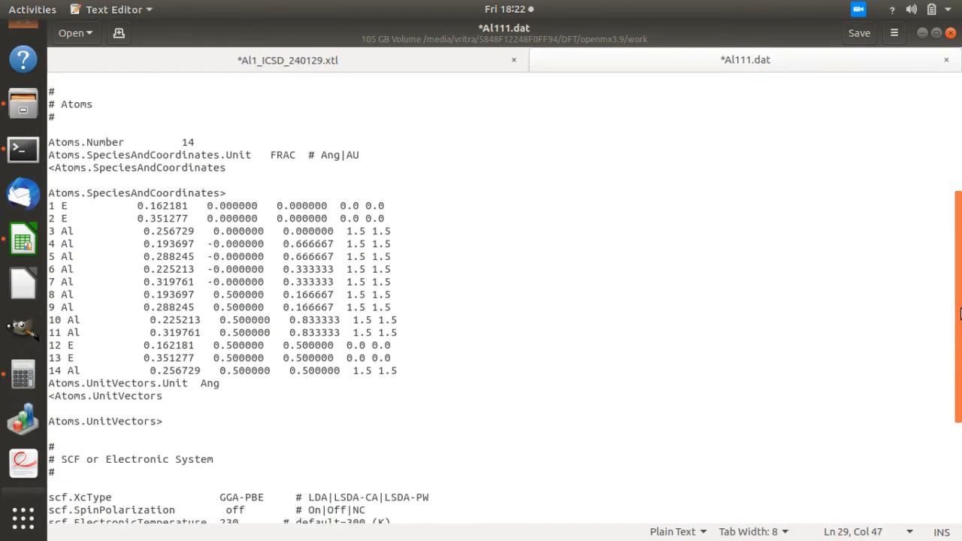
left_click(150, 338)
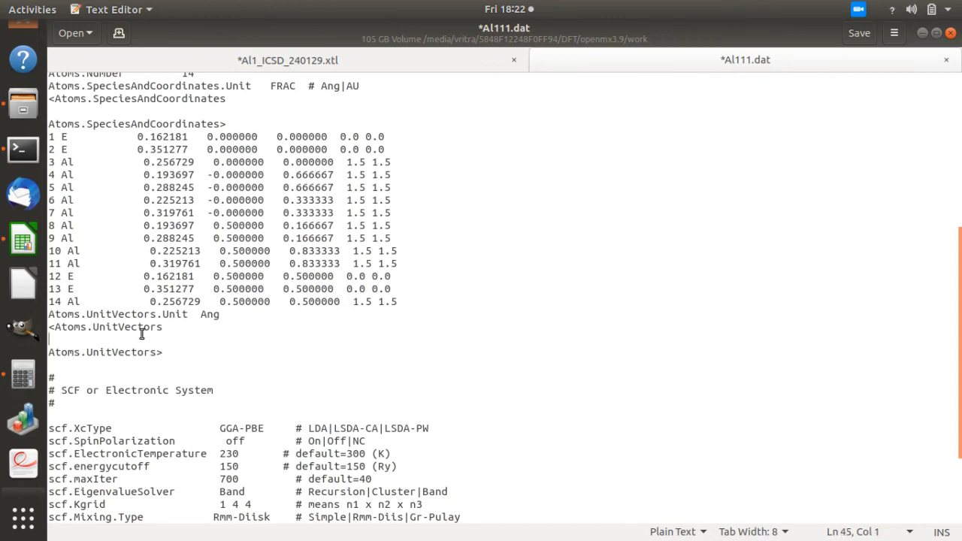
left_click(24, 109)
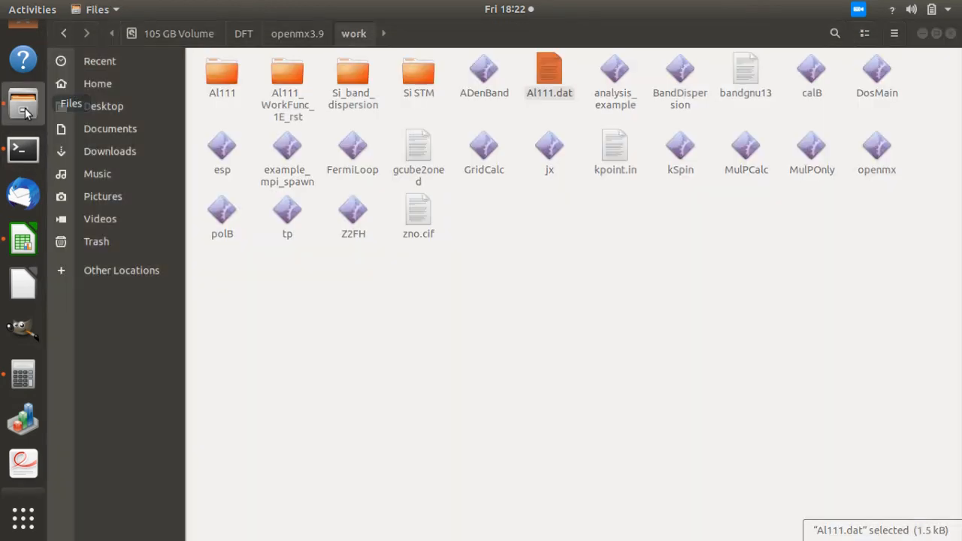
left_click(242, 33)
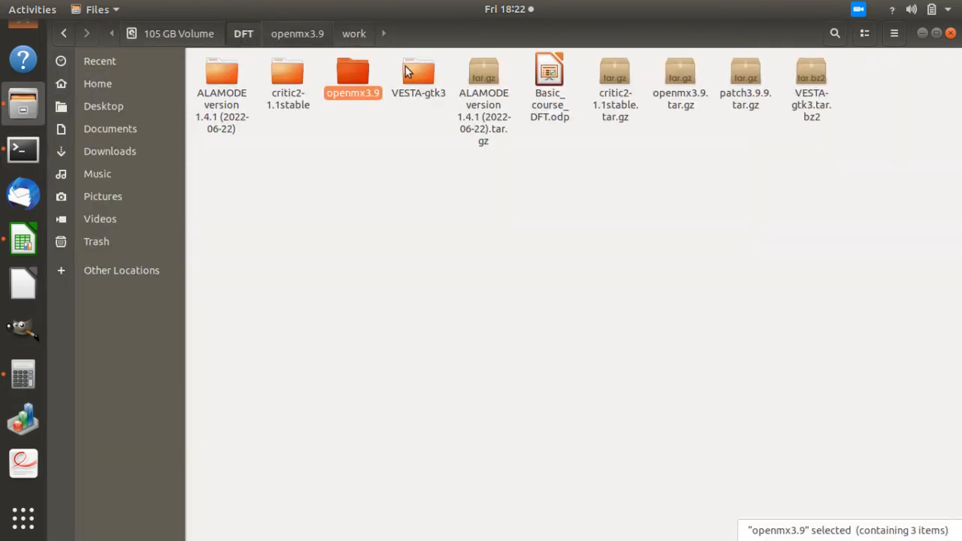
left_click(198, 33)
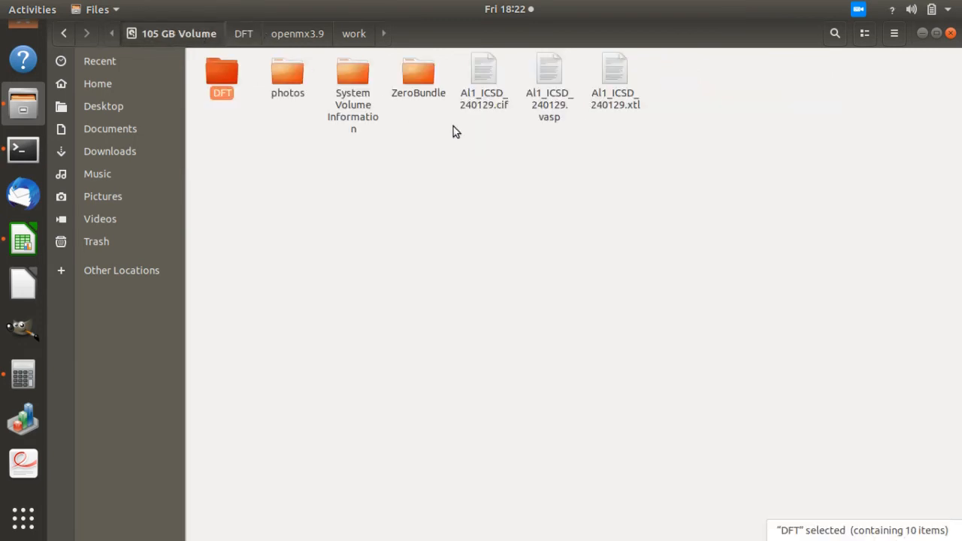
double_click(556, 91)
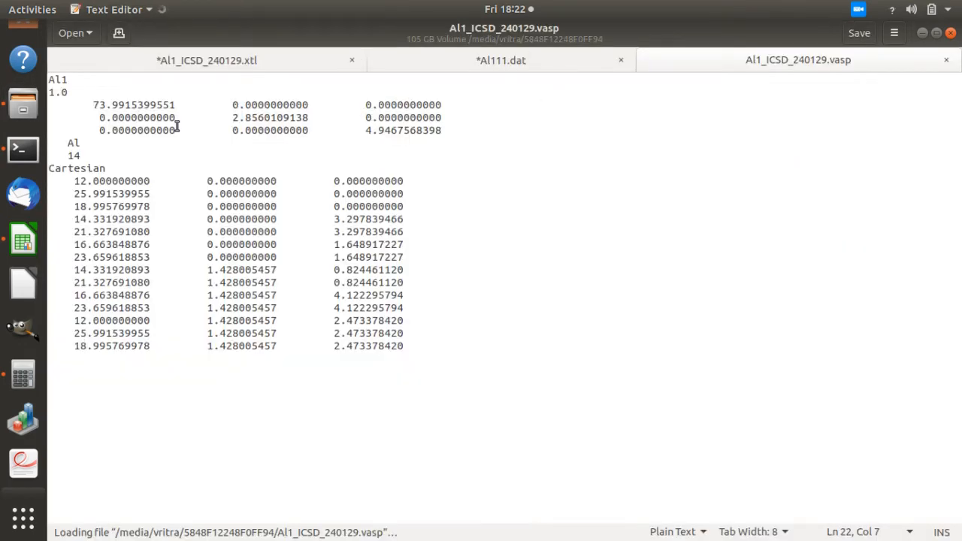
Copy the three lattice vector rows from Al1_ICSD_240129.vasp into the Atoms.UnitVectors block of Al111.dat
left_click_drag(93, 109, 459, 129)
key("ctrl+c")
left_click(282, 60)
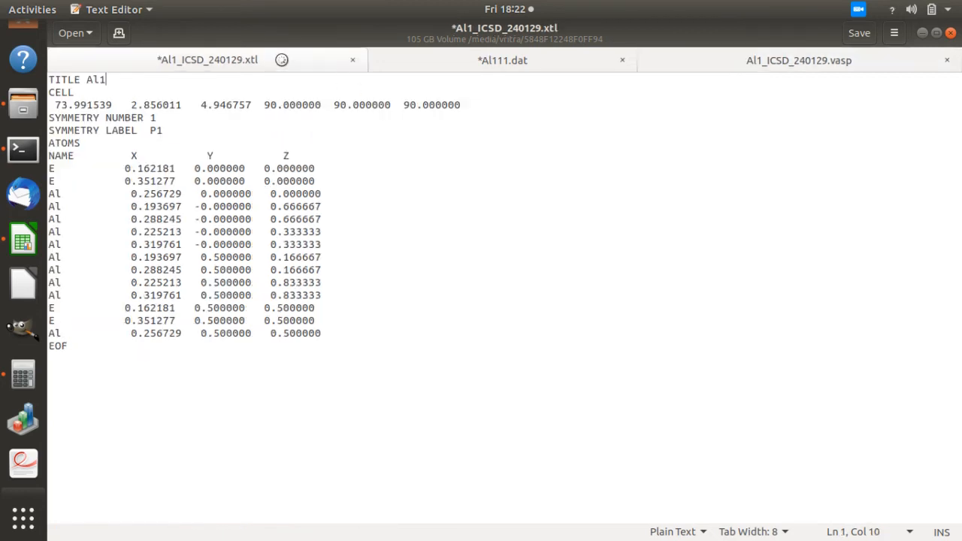
left_click(509, 60)
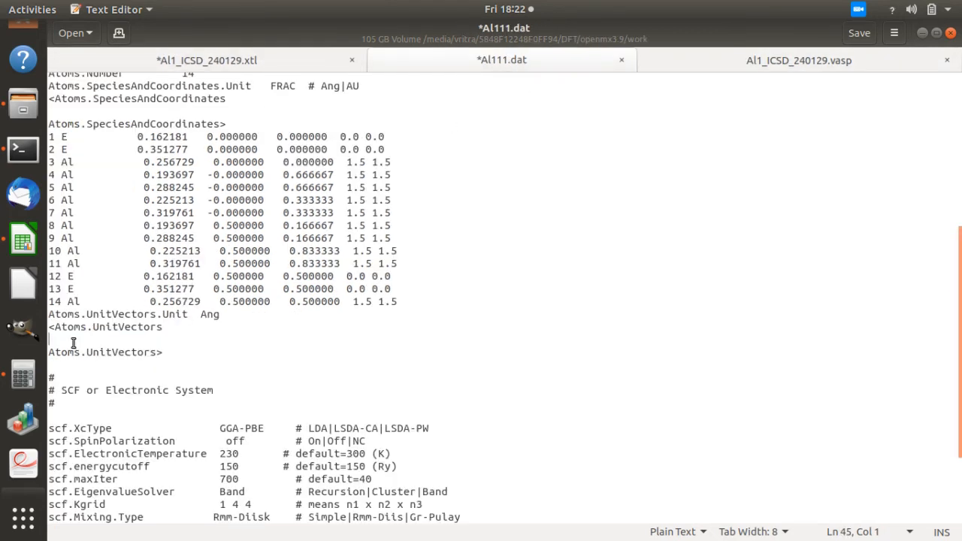
key("ctrl+v")
Remove the extra leading spaces from the pasted unit vector rows and indent all three rows by a single space
left_click(96, 352)
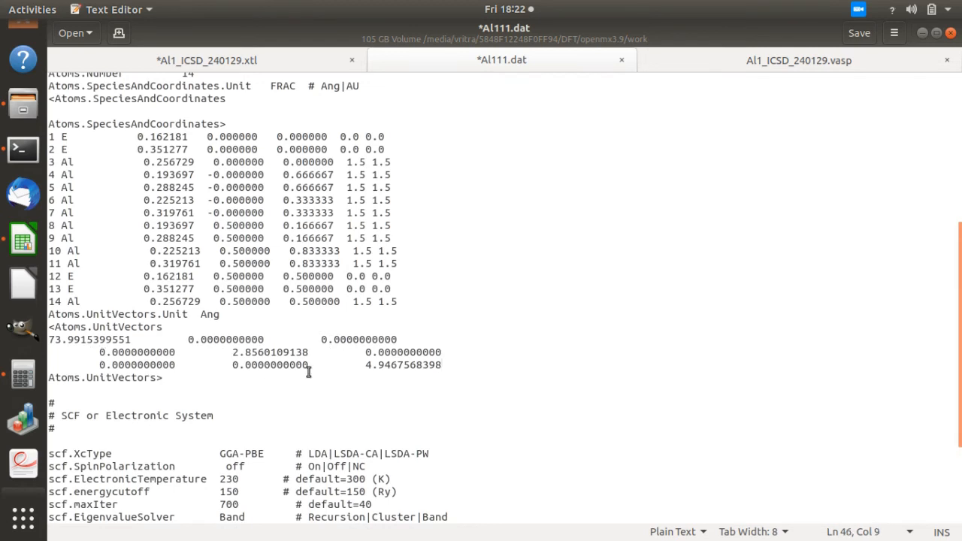
key("BackSpace")
key("BackSpace")
key("BackSpace")
key("BackSpace")
key("BackSpace")
key("BackSpace")
key("BackSpace")
key("BackSpace")
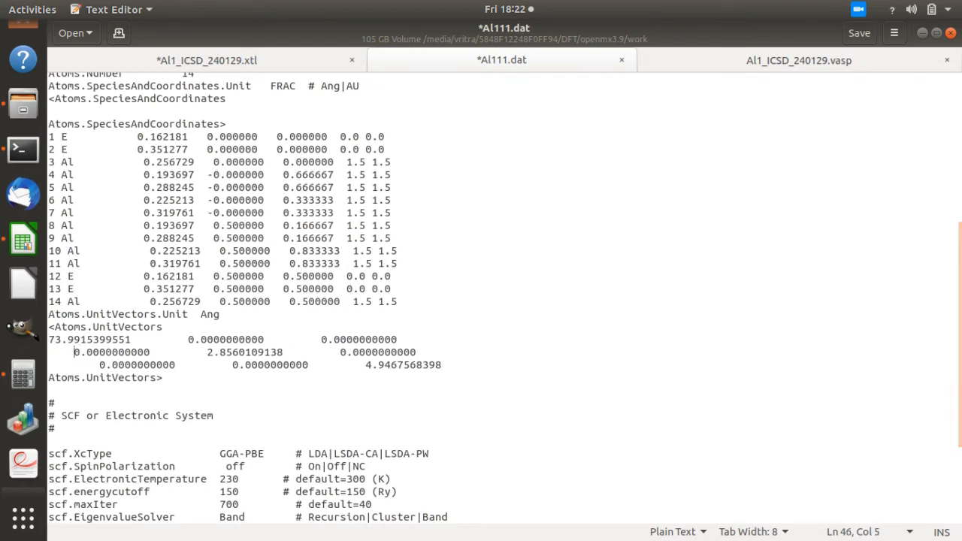
key("Delete")
key("Delete")
key("Delete")
key("Delete")
key("Delete")
key("Delete")
key("Delete")
key("Delete")
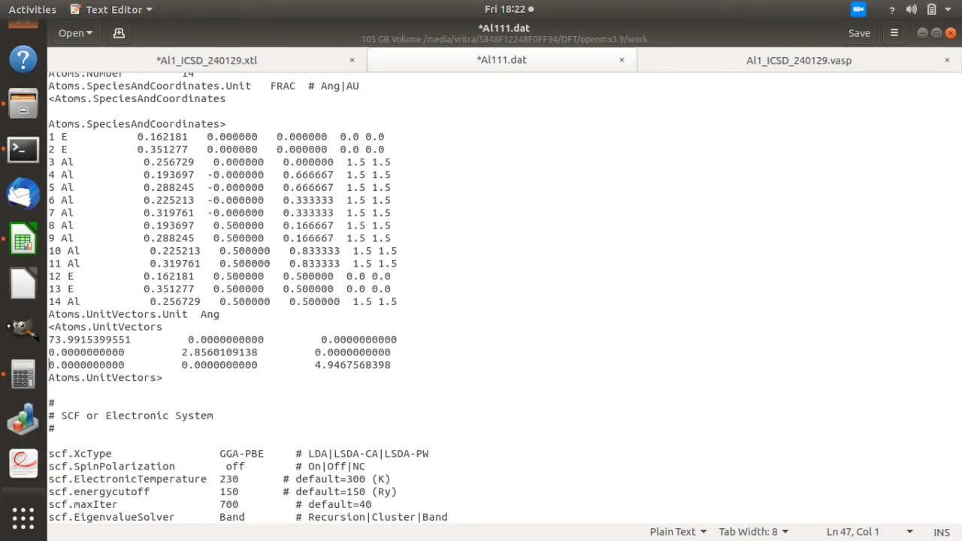
left_click(527, 349)
left_click(49, 340)
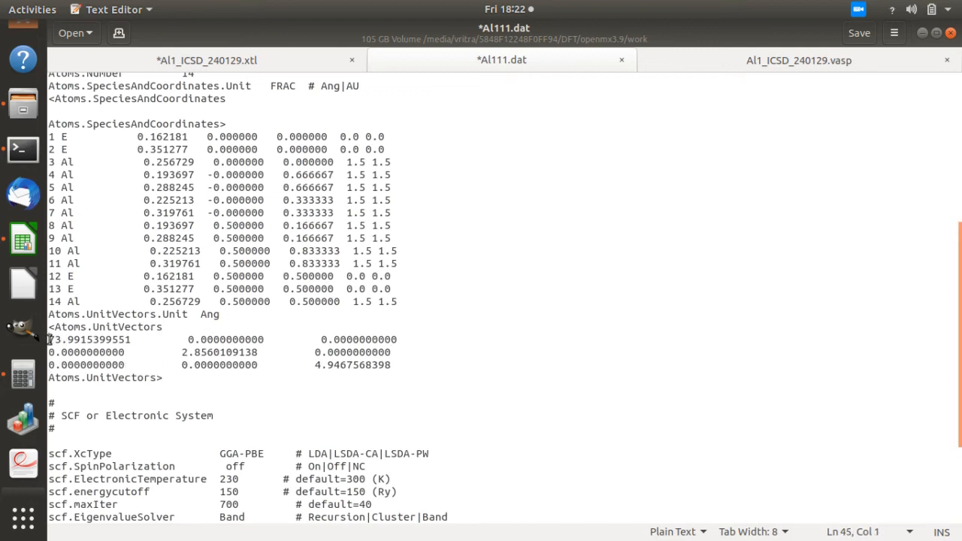
key("Down")
key("Left")
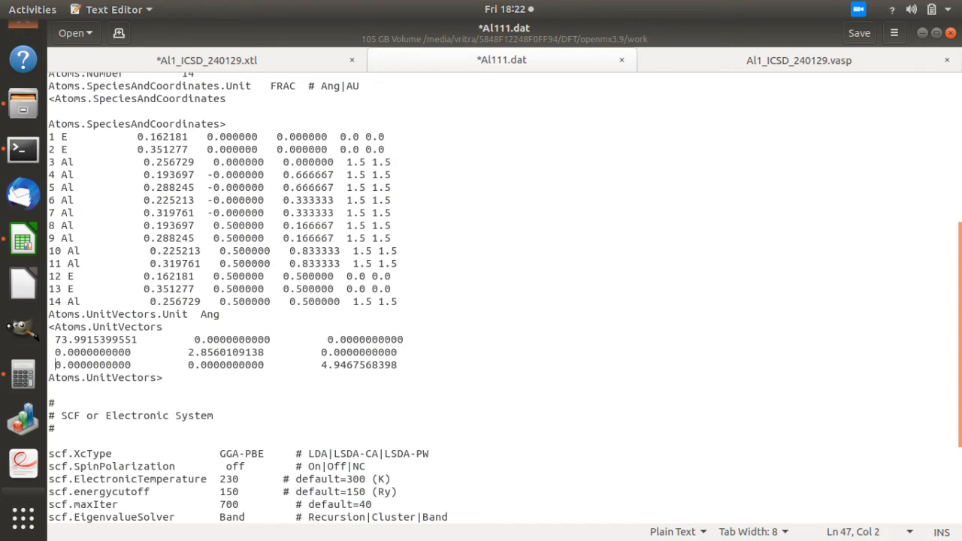
left_click(608, 353)
Examine the SCF settings and ESM.switch in Al111.dat, comparing them with the slab in VESTA and the manual's effective screening medium passage in Chrome
scroll(961, 376, "down", 3)
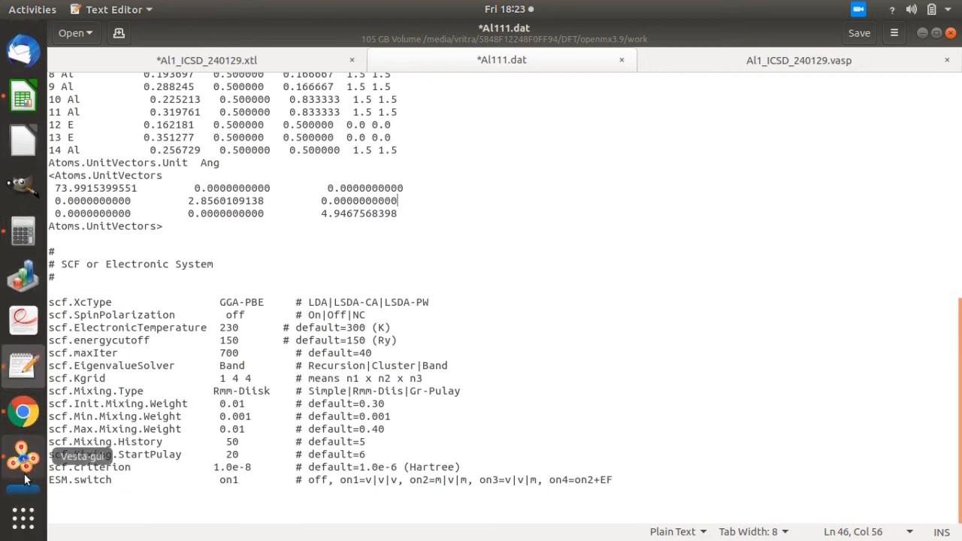
left_click(22, 457)
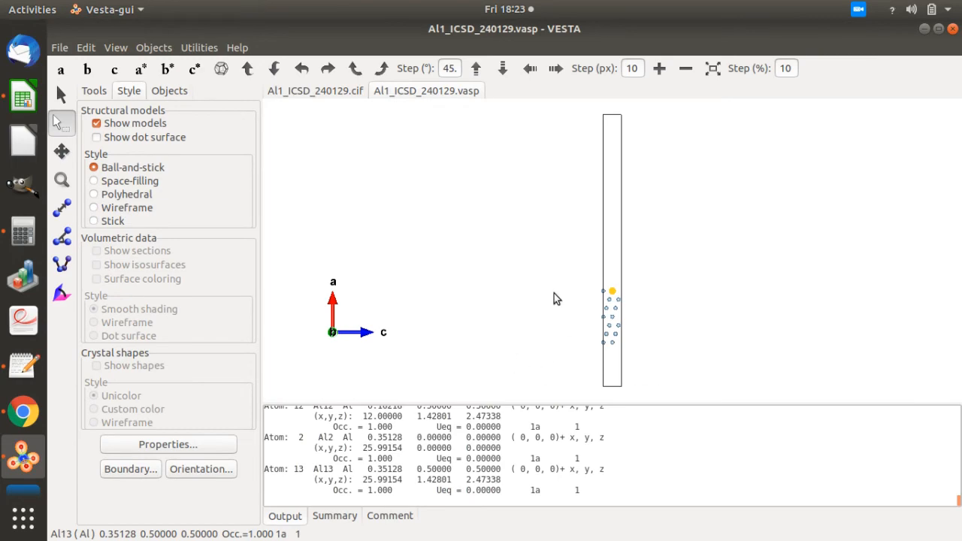
left_click(23, 412)
left_click(22, 460)
left_click(23, 364)
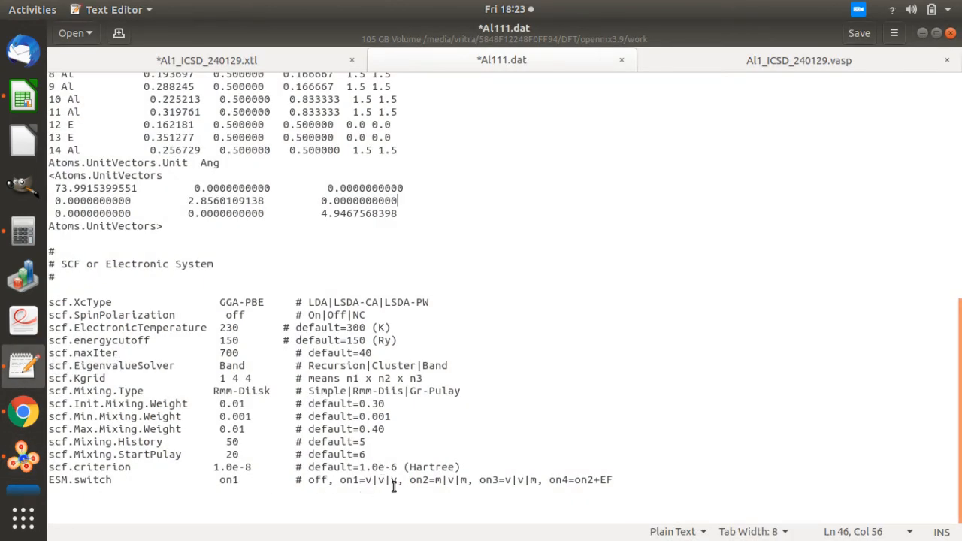
left_click(251, 492)
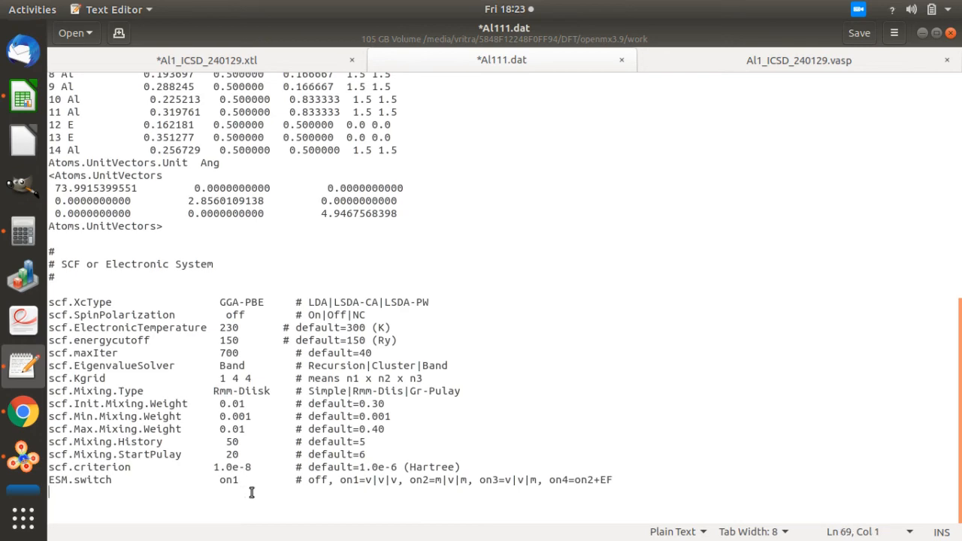
left_click(24, 411)
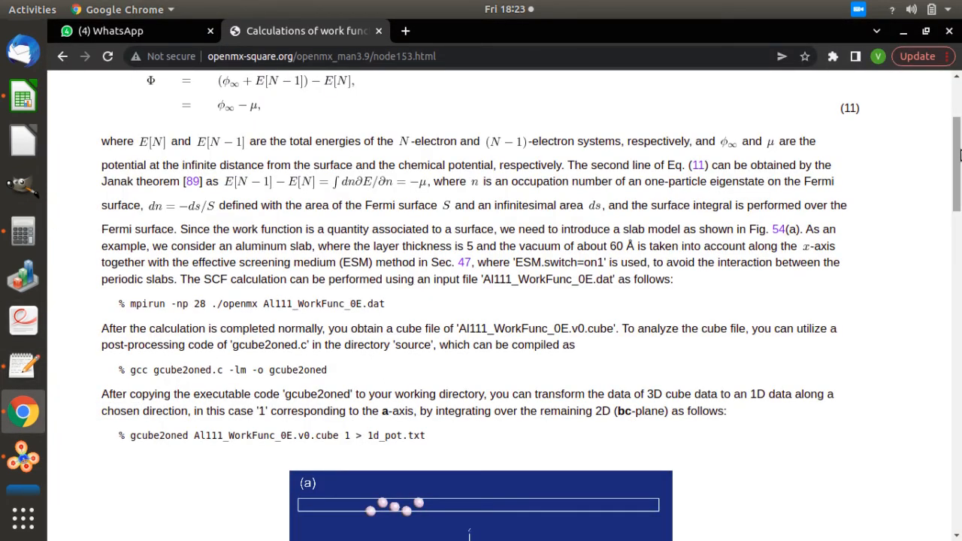
mouse_move(956, 165)
left_mouse_down()
mouse_move(949, 104)
mouse_move(959, 170)
left_mouse_up()
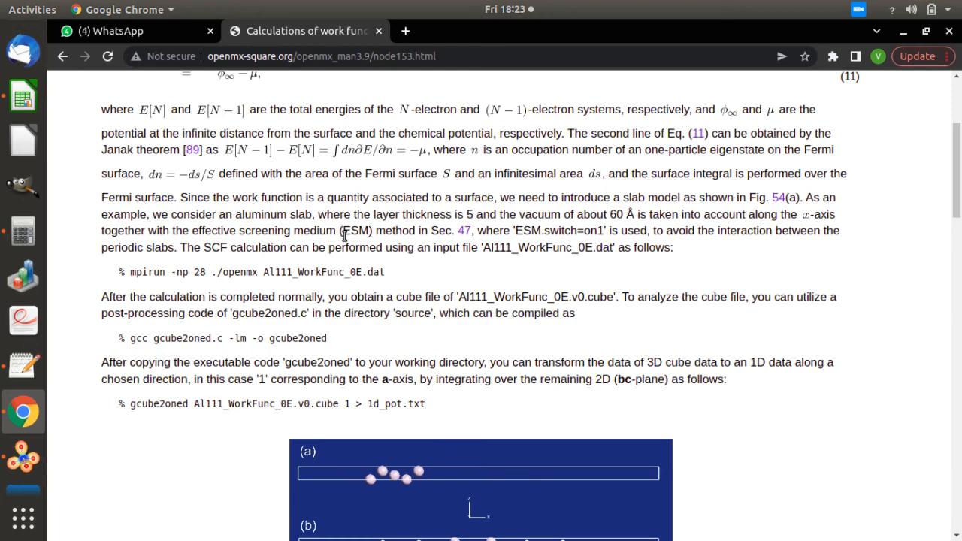
left_click_drag(192, 231, 376, 230)
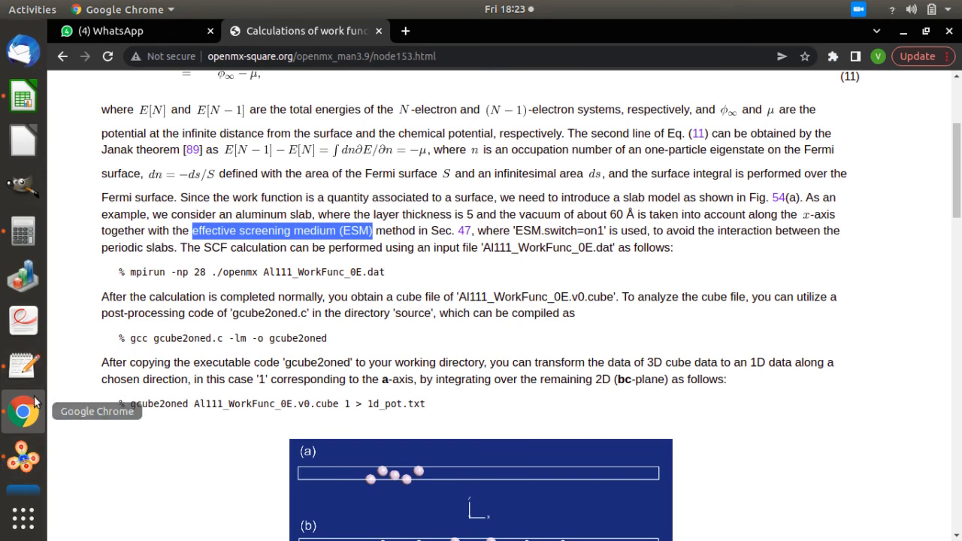
left_click(26, 365)
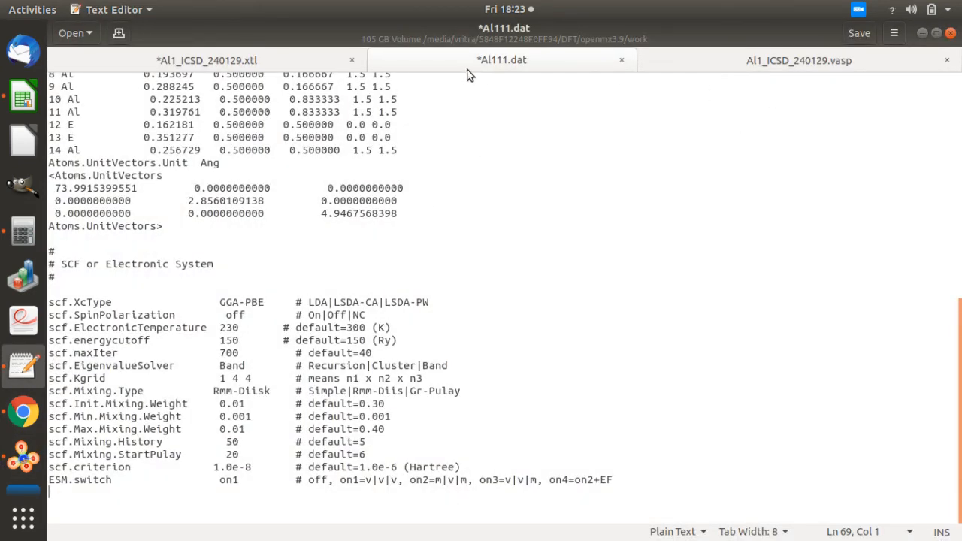
Save Al111.dat and close the text editor along with its other open files
left_click(859, 33)
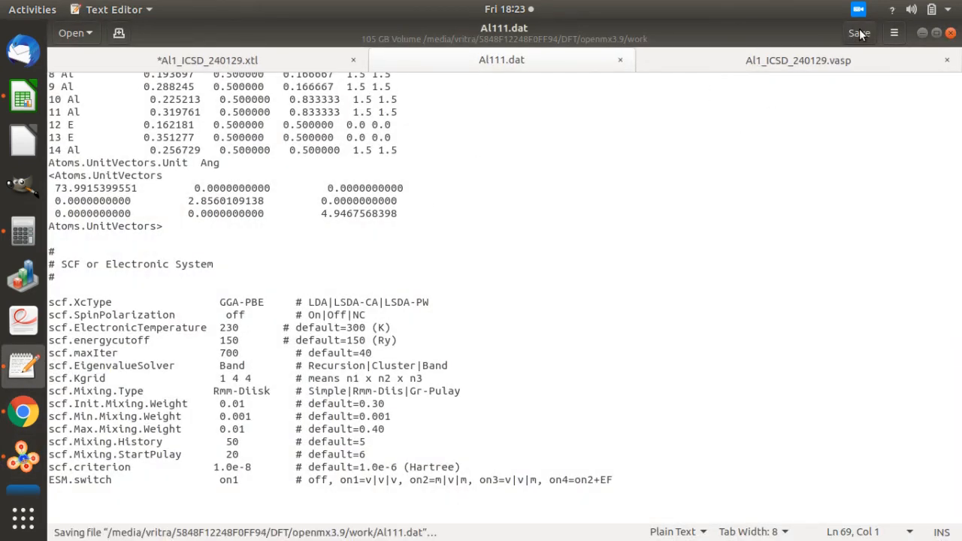
mouse_move(19, 73)
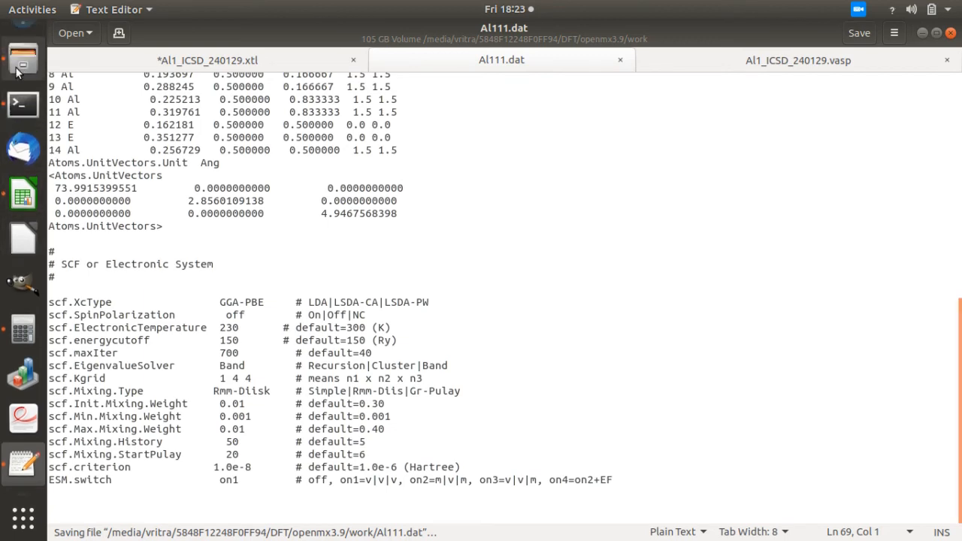
left_click(949, 34)
left_click(326, 338)
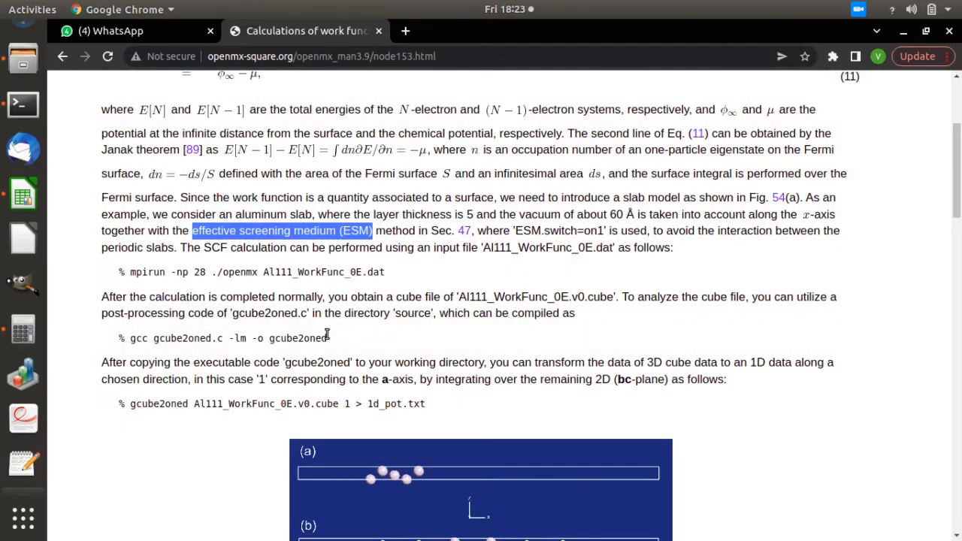
Go to the DFT/openmx3.9/work folder in the file manager, reopen Al111.dat to review its contents, and close it
left_click(23, 60)
left_click(477, 189)
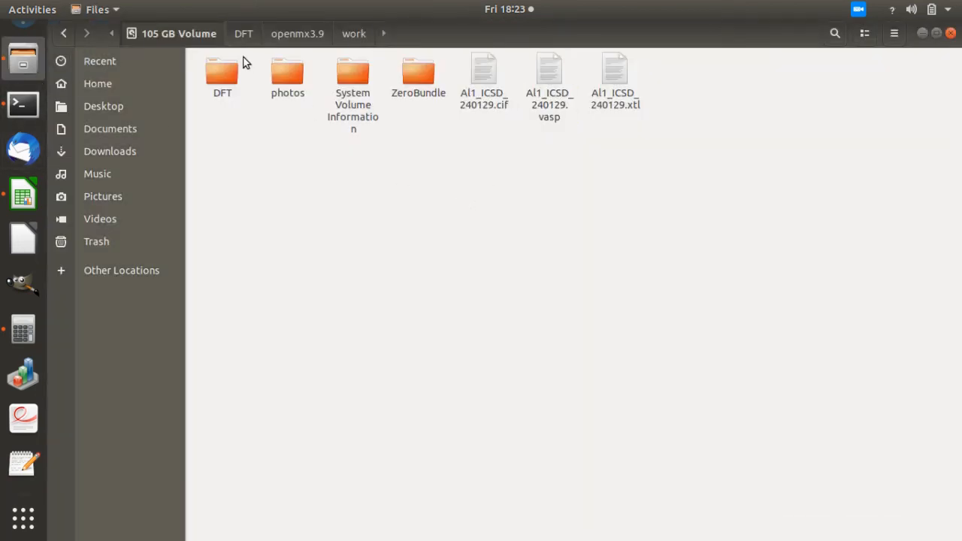
double_click(223, 75)
double_click(354, 76)
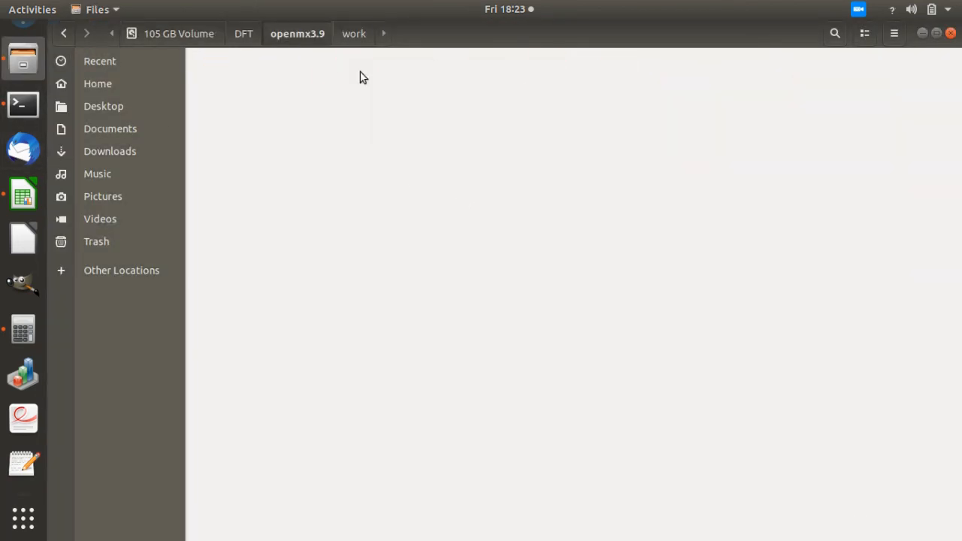
double_click(353, 75)
left_click(538, 91)
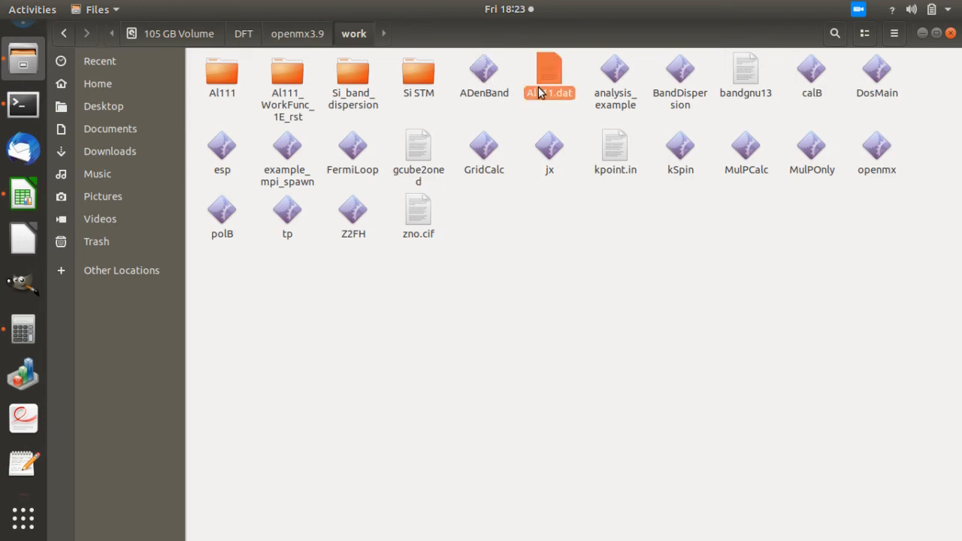
double_click(538, 90)
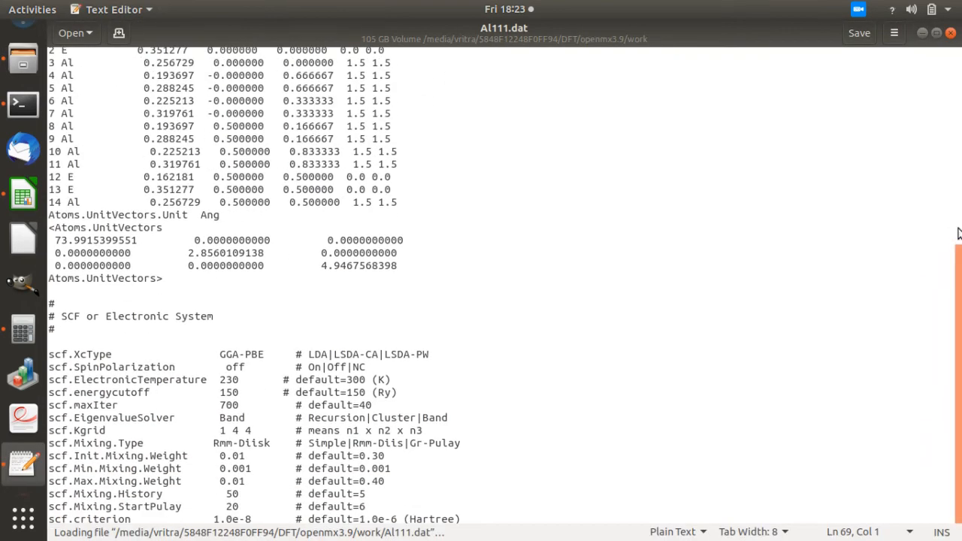
left_click_drag(960, 278, 961, 101)
left_click(952, 33)
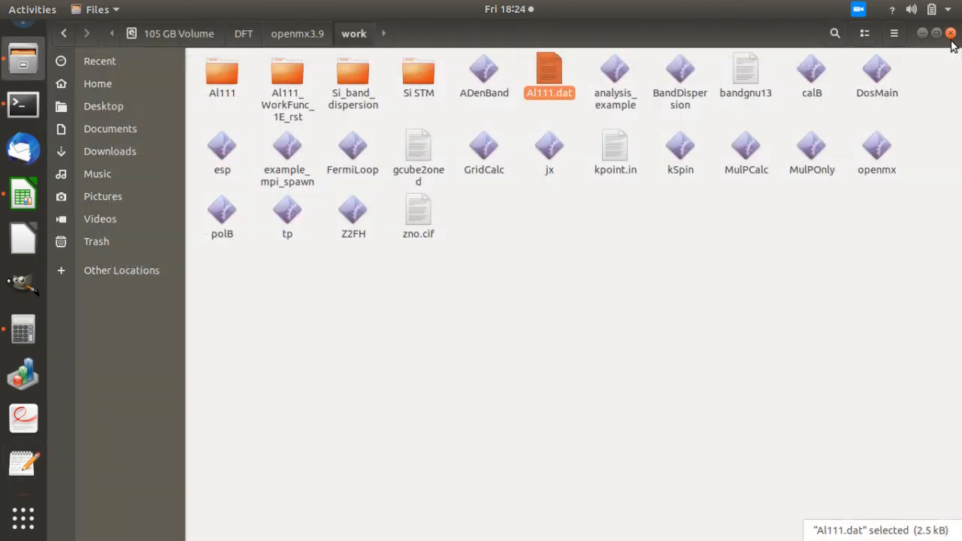
Open a terminal in the openmx3.9/work folder and try to run the calculation with ./openmx Al111.dat
left_click(484, 302)
right_click(483, 303)
left_click(542, 367)
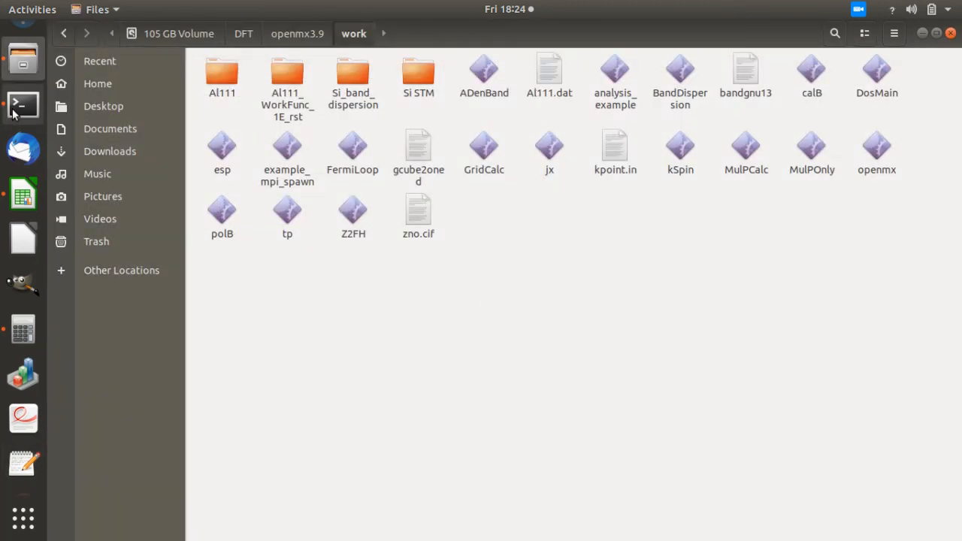
left_click_drag(461, 131, 496, 173)
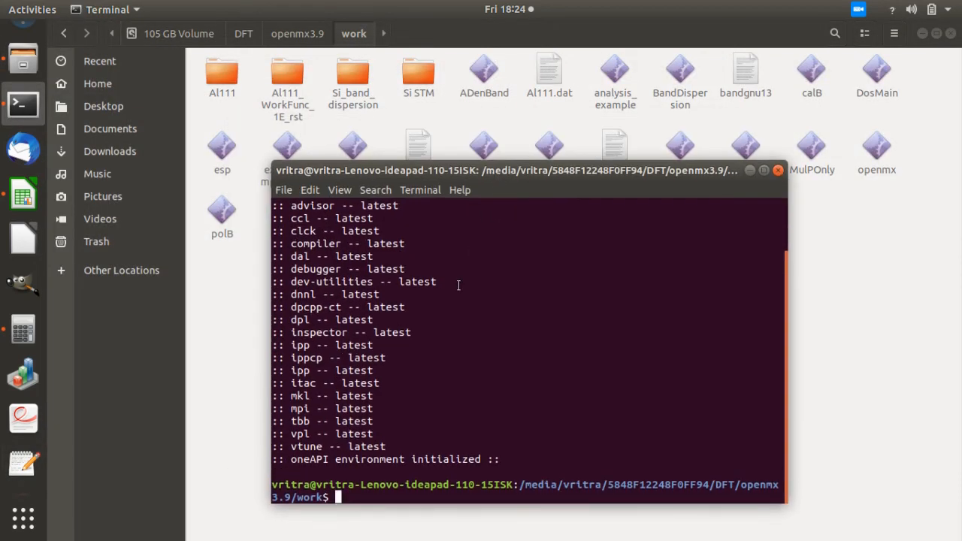
type("./openmx ")
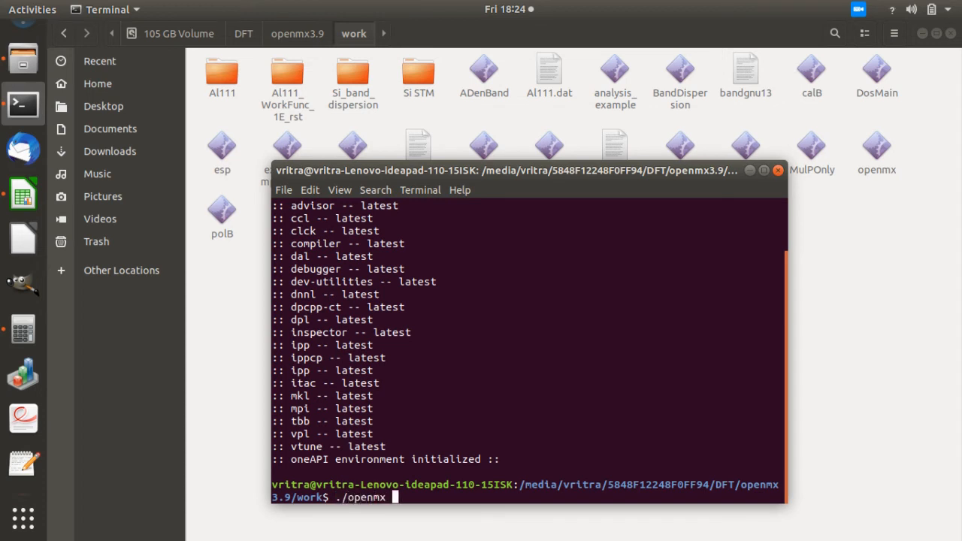
type("Al111.dat")
key("Return")
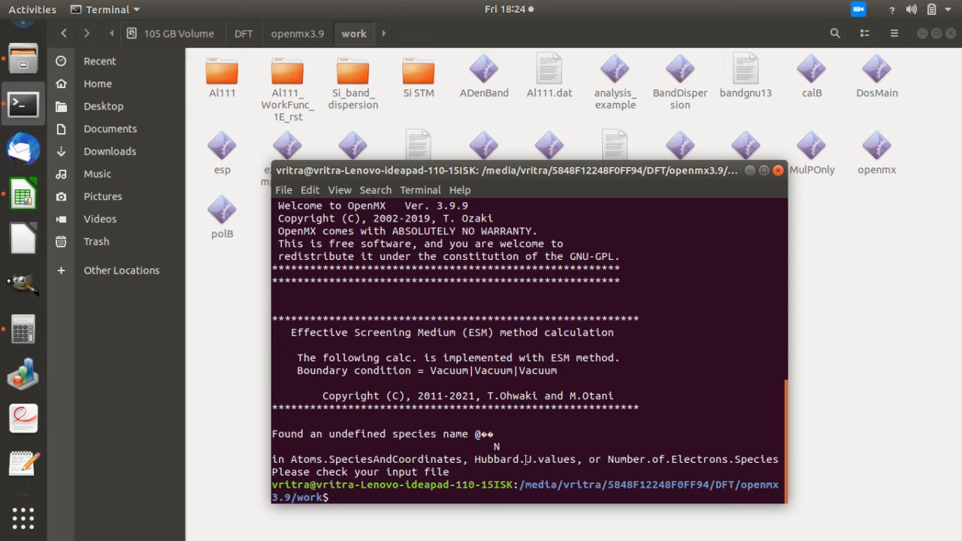
Move the 14 atom rows in Al111.dat inside the Atoms.SpeciesAndCoordinates block, then save and close the file
left_click(852, 351)
double_click(542, 66)
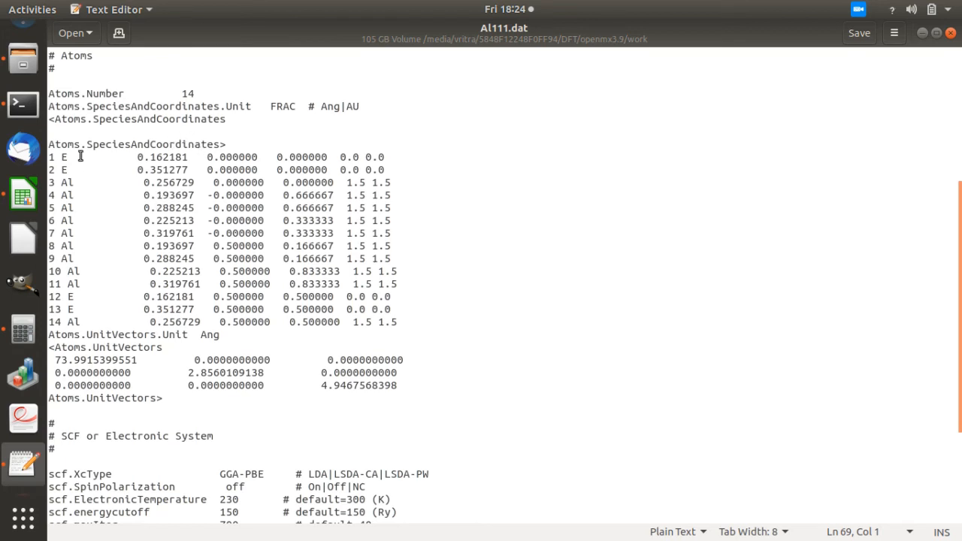
left_click(50, 158)
left_click_drag(50, 157, 429, 323)
key("ctrl+c")
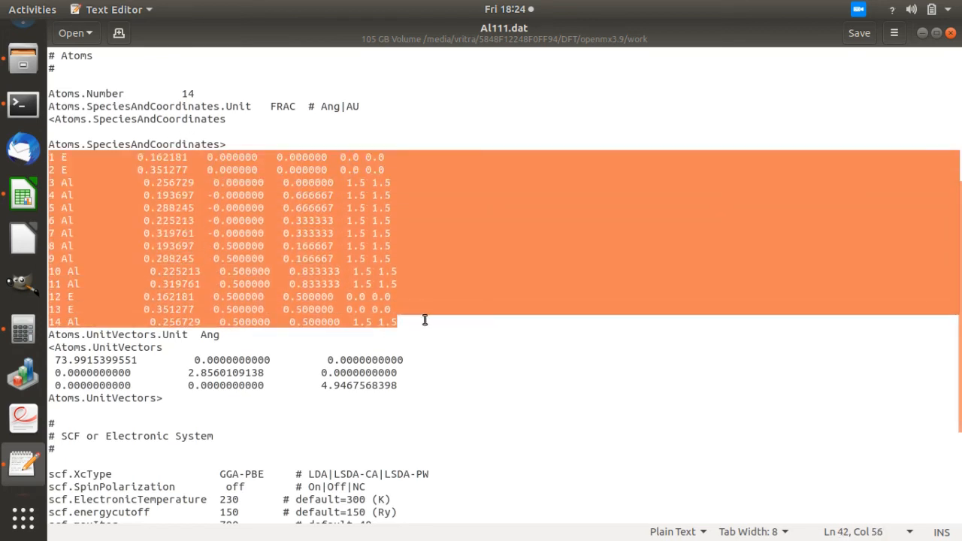
key("Delete")
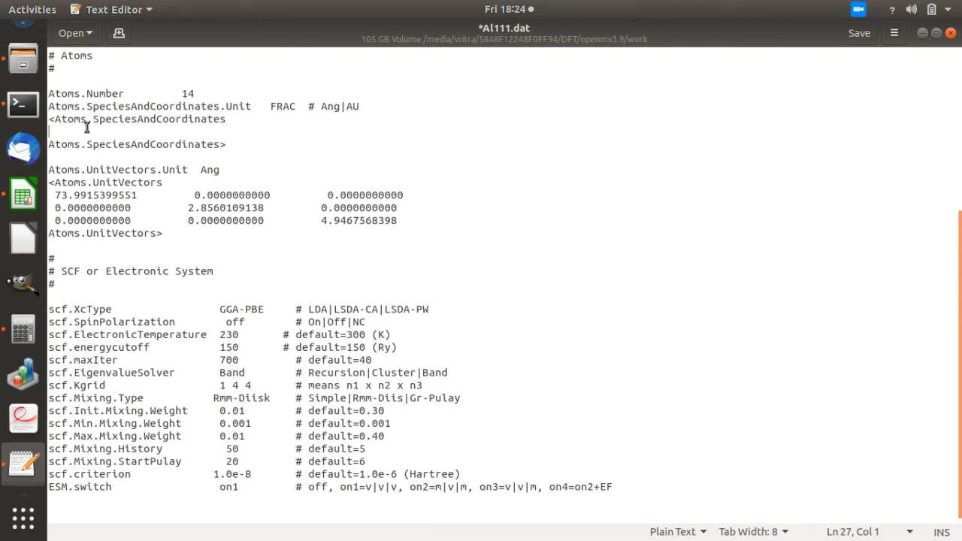
key("ctrl+v")
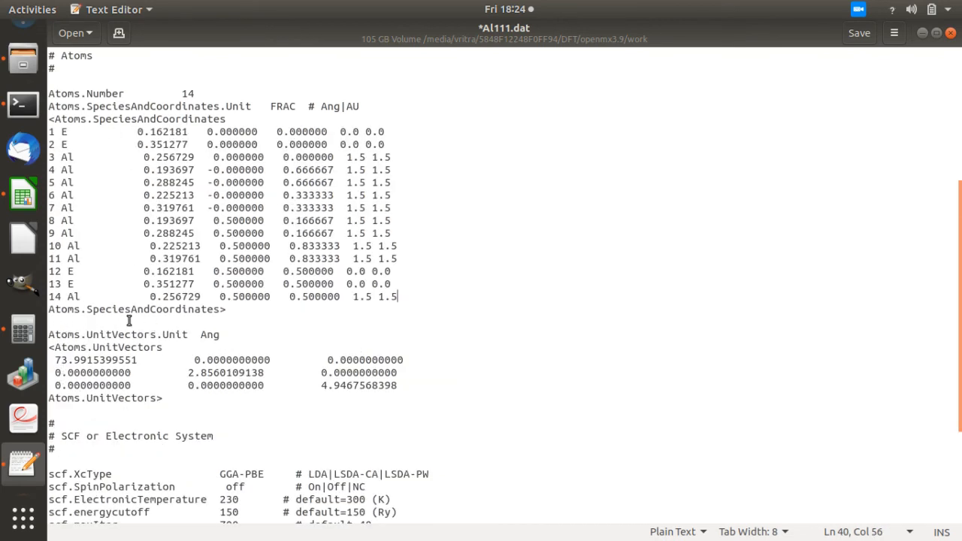
left_click(858, 34)
left_click(951, 33)
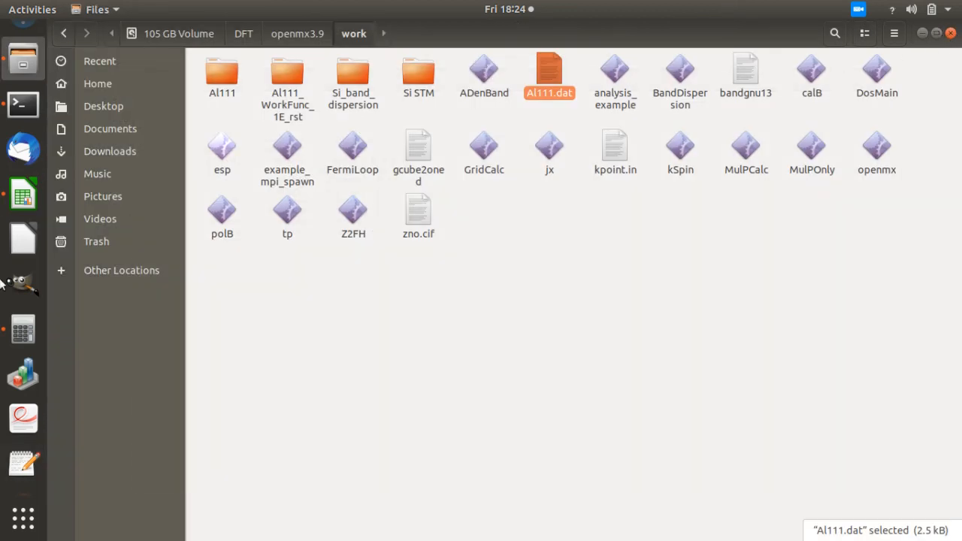
Return to the terminal and rerun ./openmx Al111.dat with the corrected input file
left_click(22, 106)
key("Up")
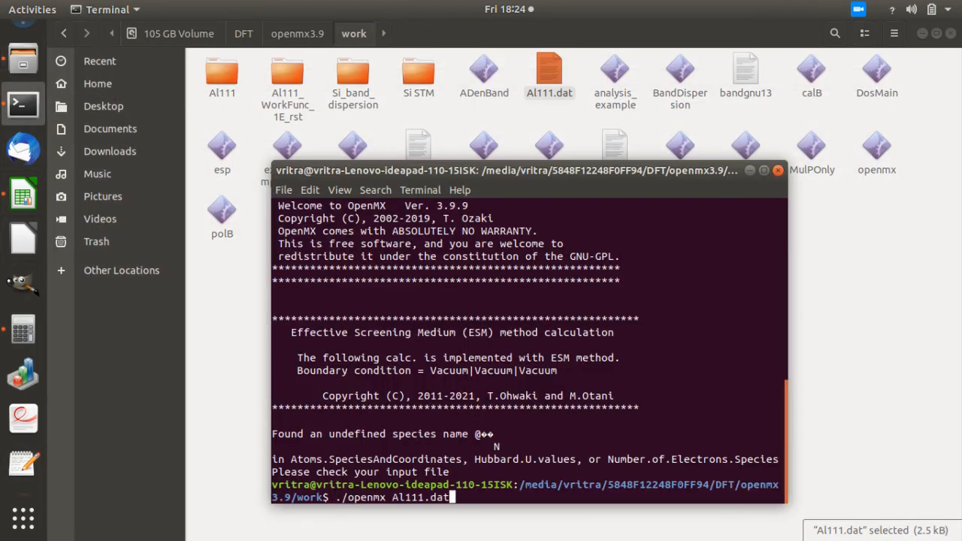
key("Return")
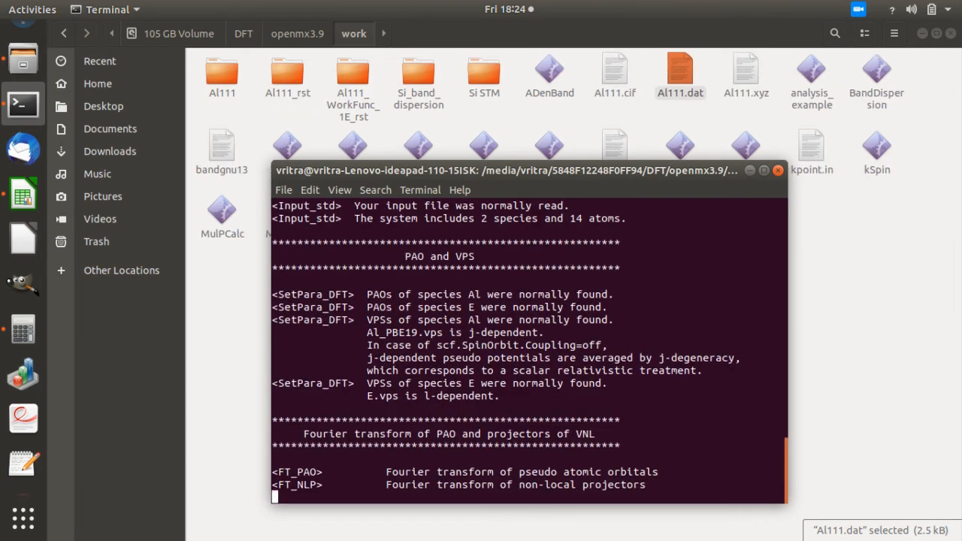
scroll(15, 481, "down", 3)
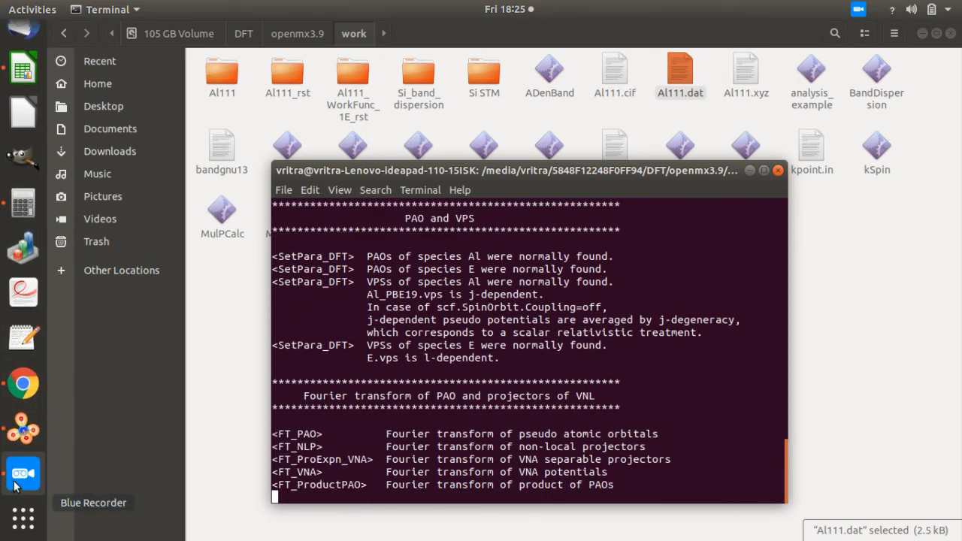
left_click(15, 485)
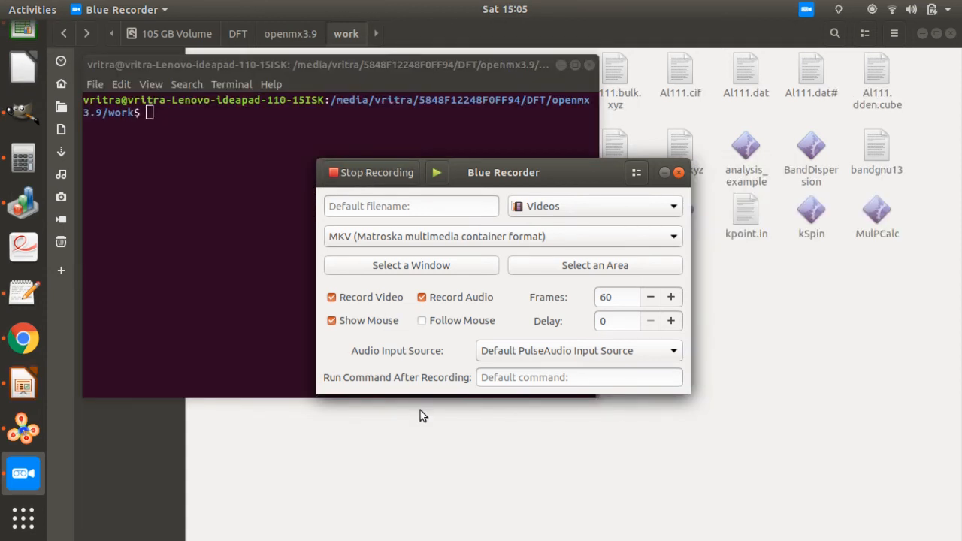
left_click(715, 419)
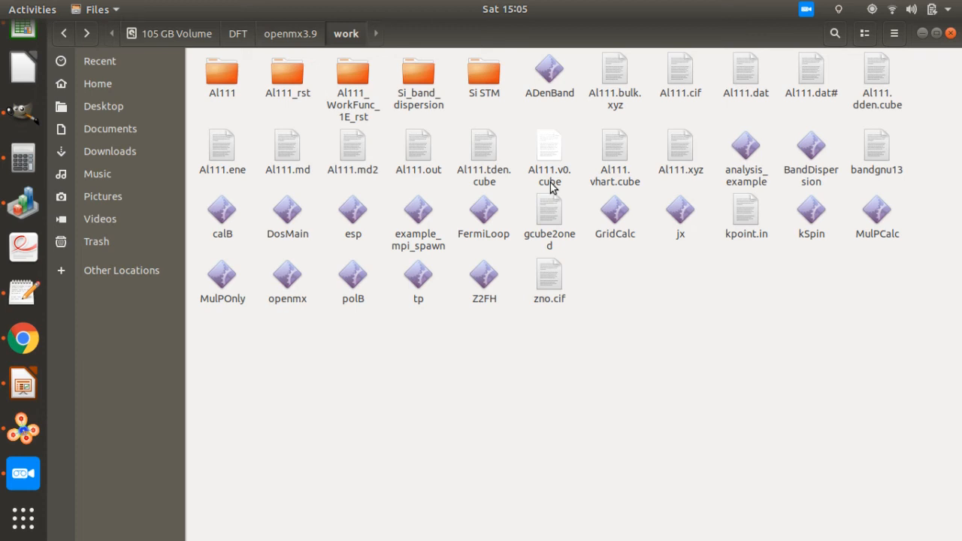
Switch to VESTA and open Al111.v0.cube from the DFT/openmx3.9/work folder
left_click(22, 429)
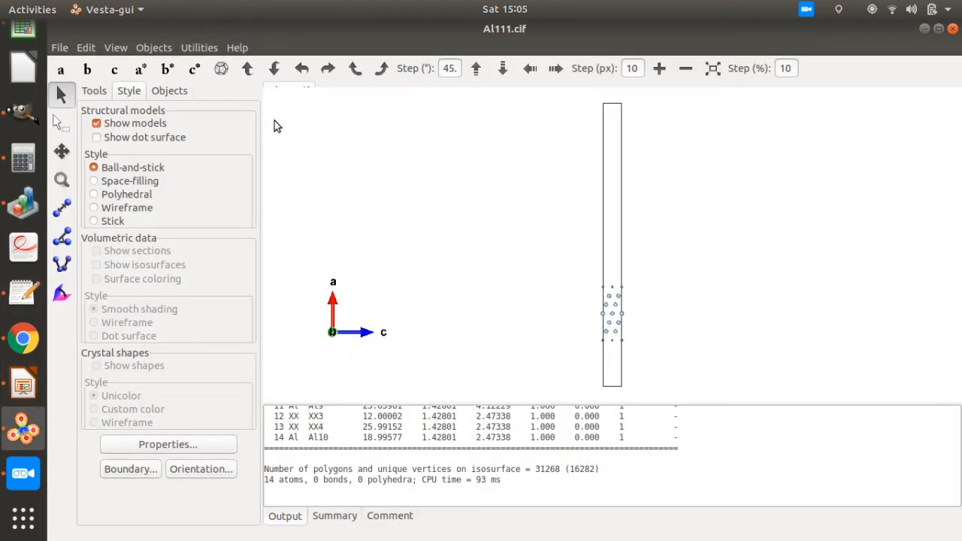
left_click(59, 48)
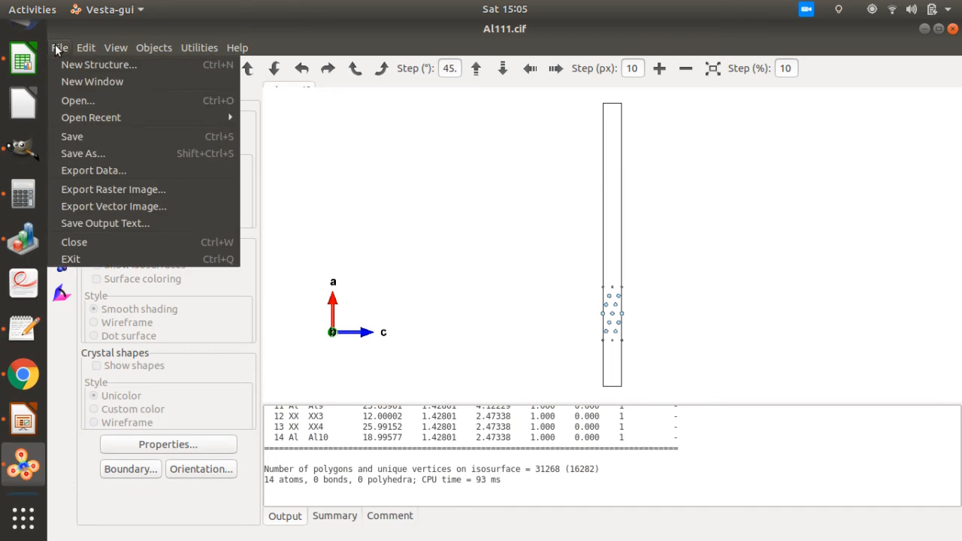
left_click(83, 99)
left_click(443, 64)
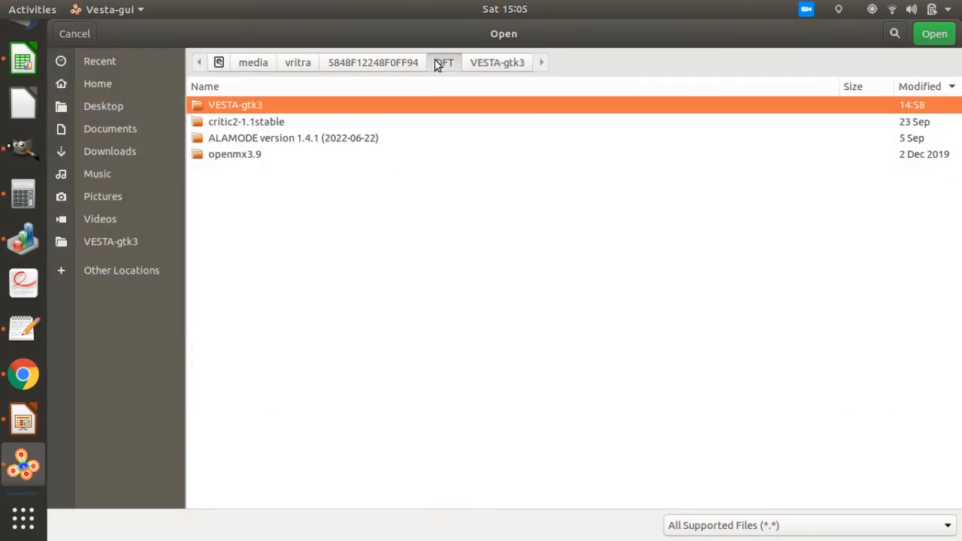
left_click(380, 66)
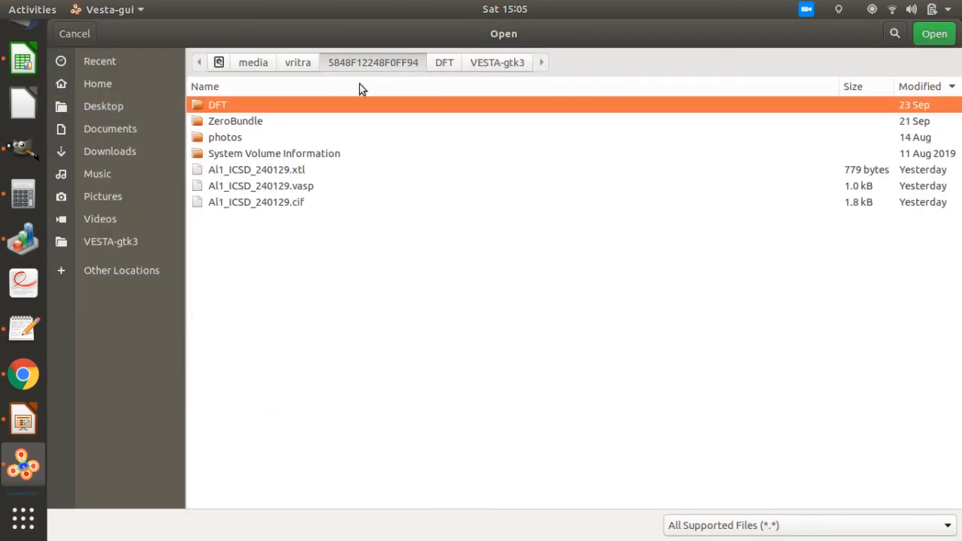
left_click(443, 65)
double_click(254, 158)
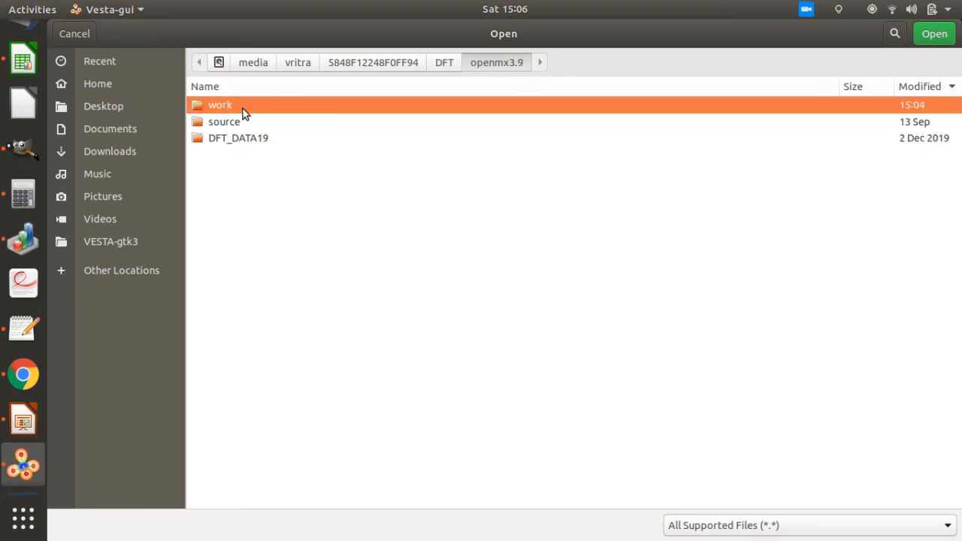
double_click(243, 109)
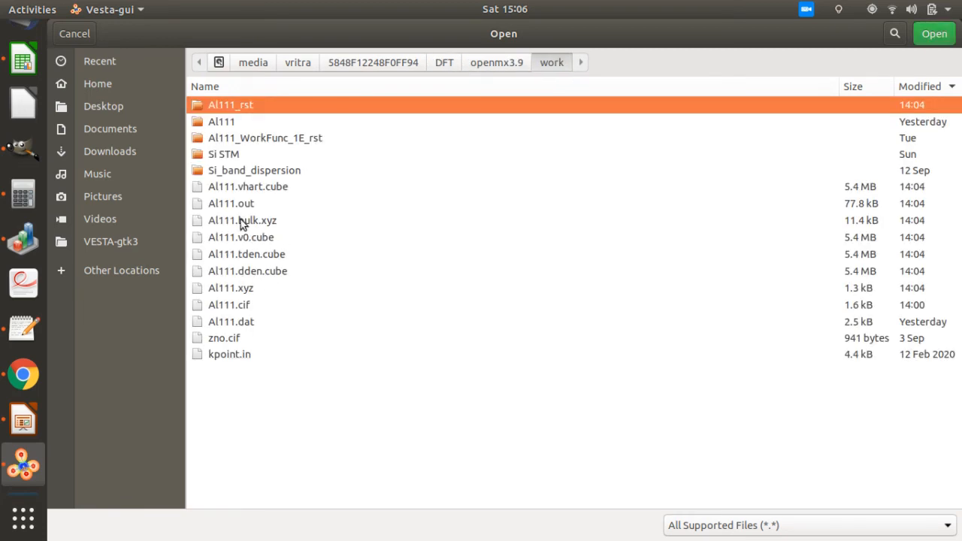
double_click(264, 239)
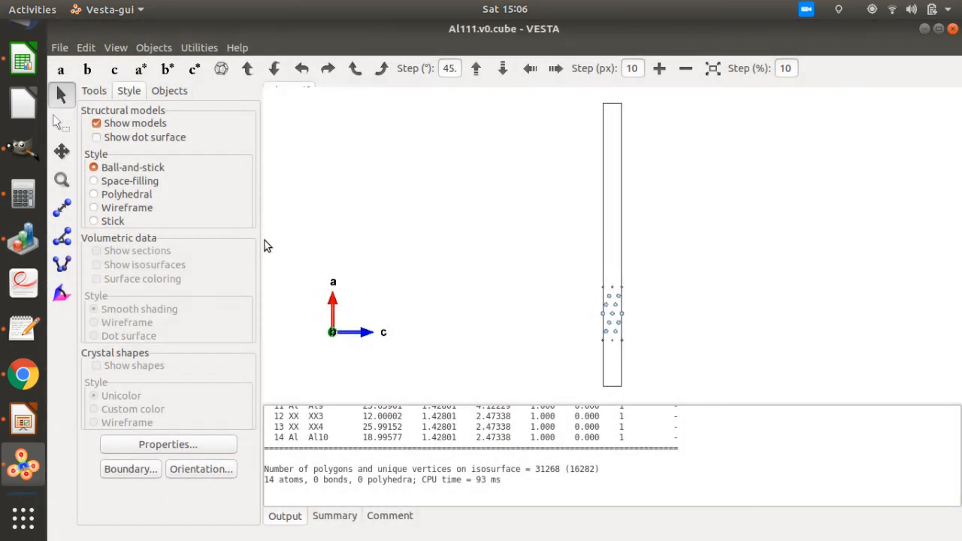
Examine the potential isosurface of the slab along the b axis and from slightly tilted angles
left_click(87, 68)
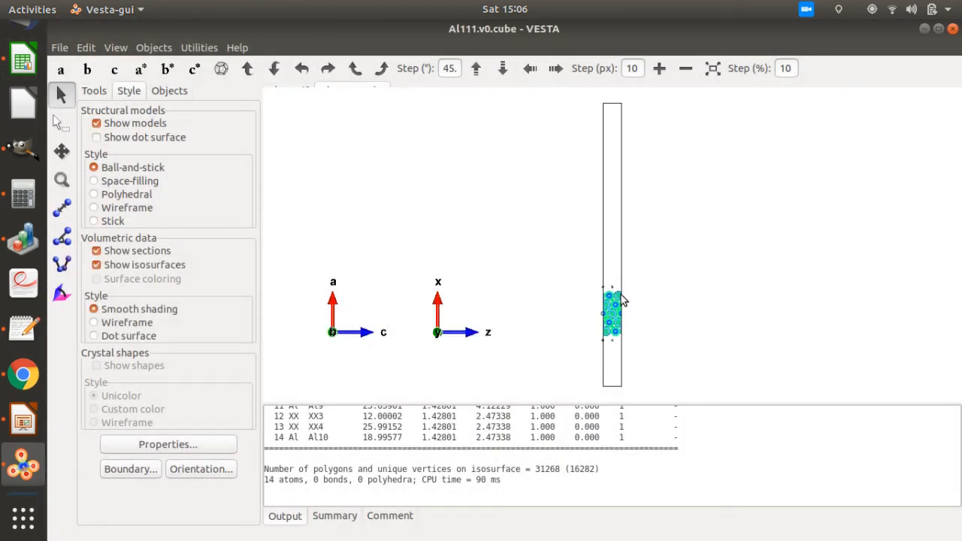
left_click_drag(622, 299, 606, 260)
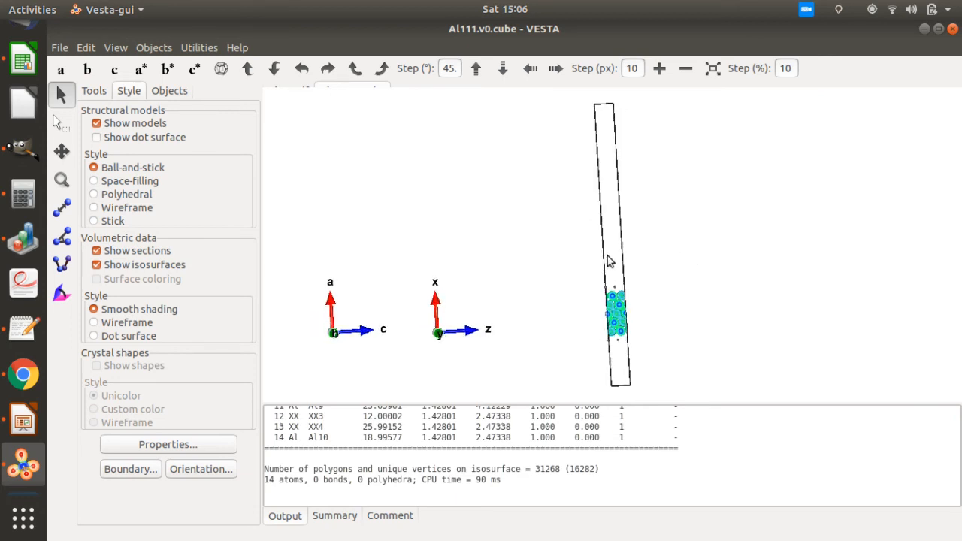
left_click_drag(592, 197, 608, 217)
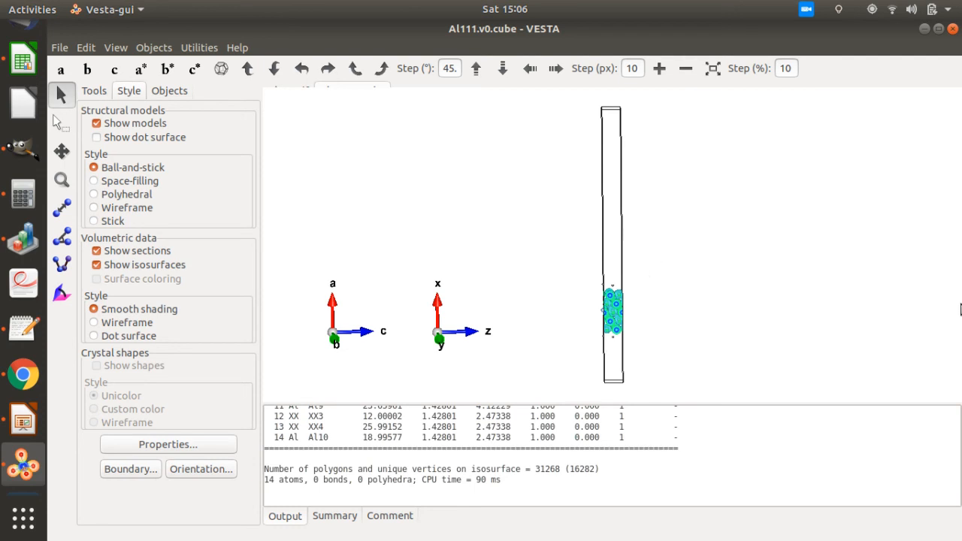
Switch to the terminal and convert the cube data to 1D along the a-axis with ./gcube2oned Al111.v0.cube 1 > 1d_pot.txt
left_click(19, 66)
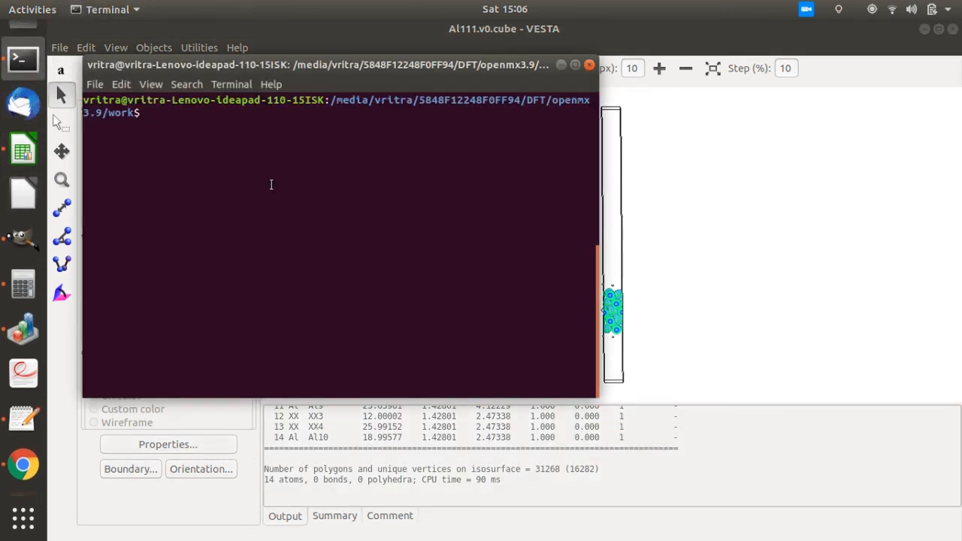
key("Up")
key("Up")
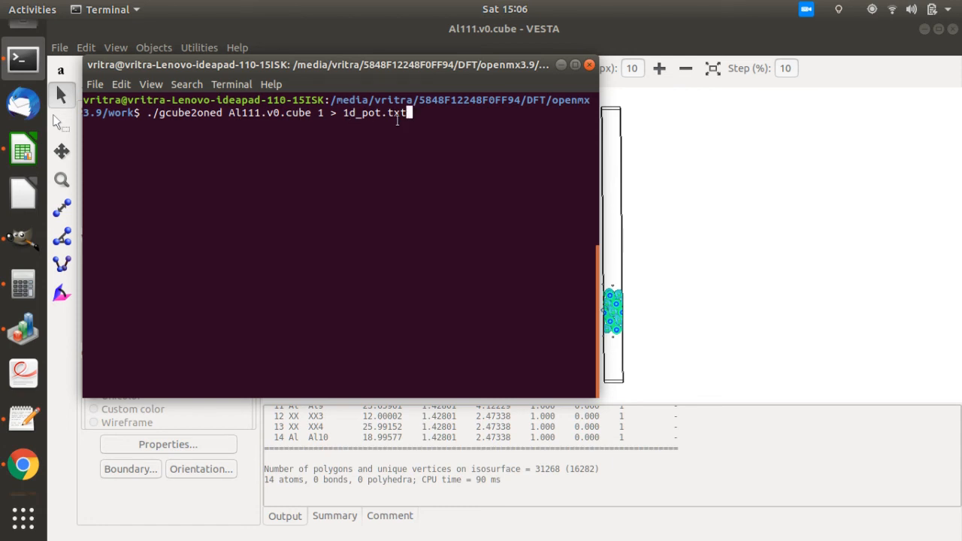
key("Return")
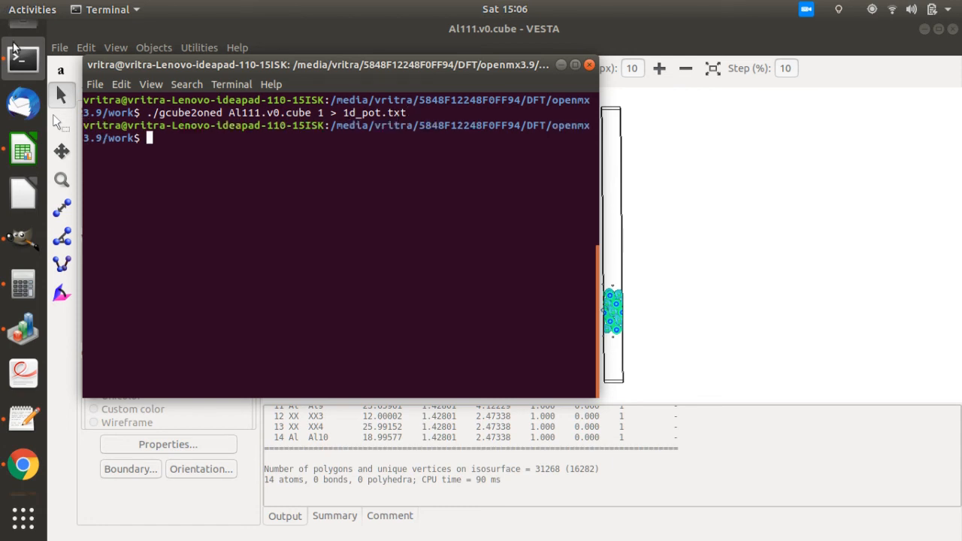
Open 1d_pot.txt from the work folder and copy all of its contents
left_click(15, 95)
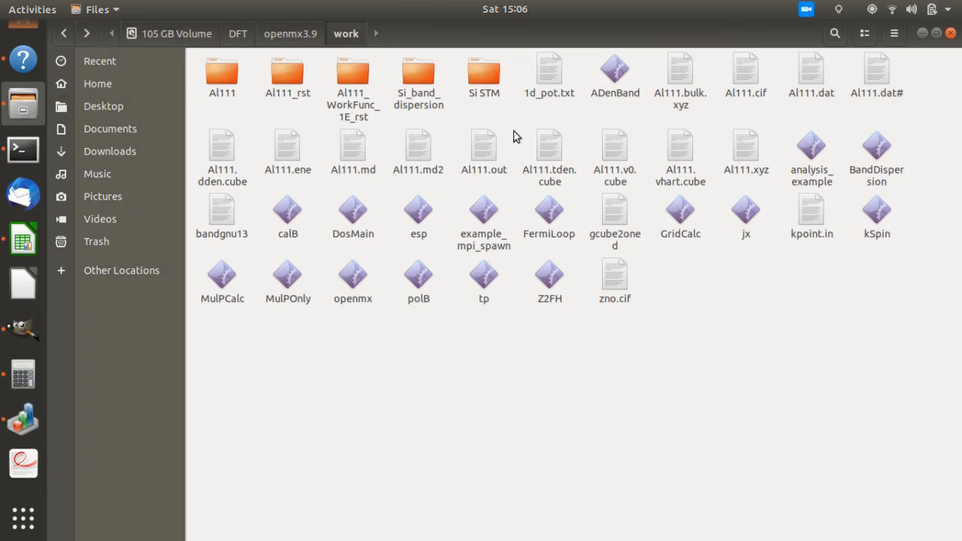
double_click(549, 75)
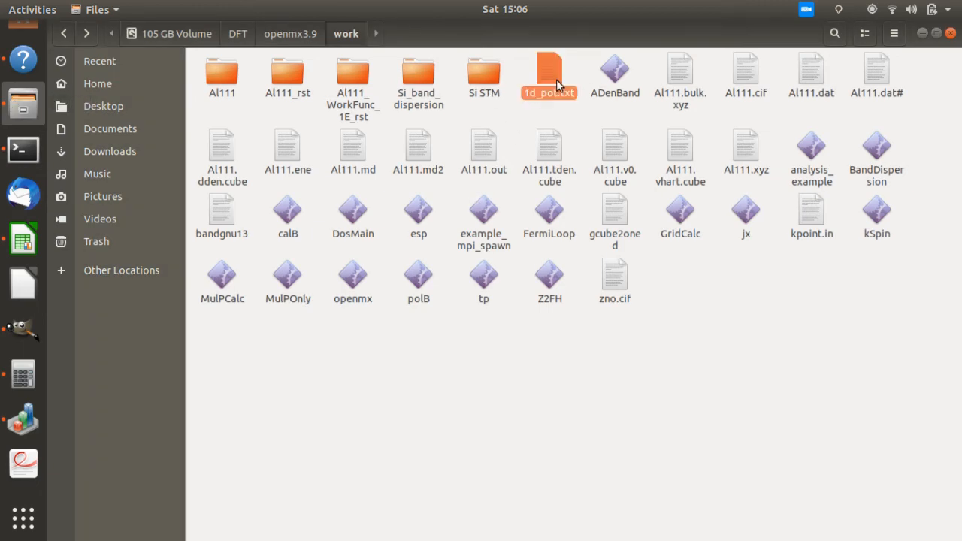
left_click(897, 88)
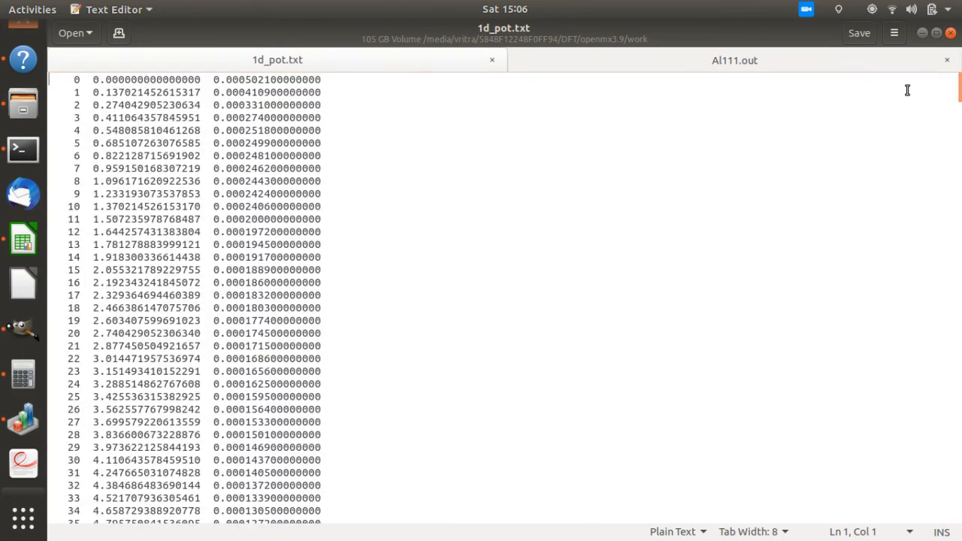
key("ctrl+a")
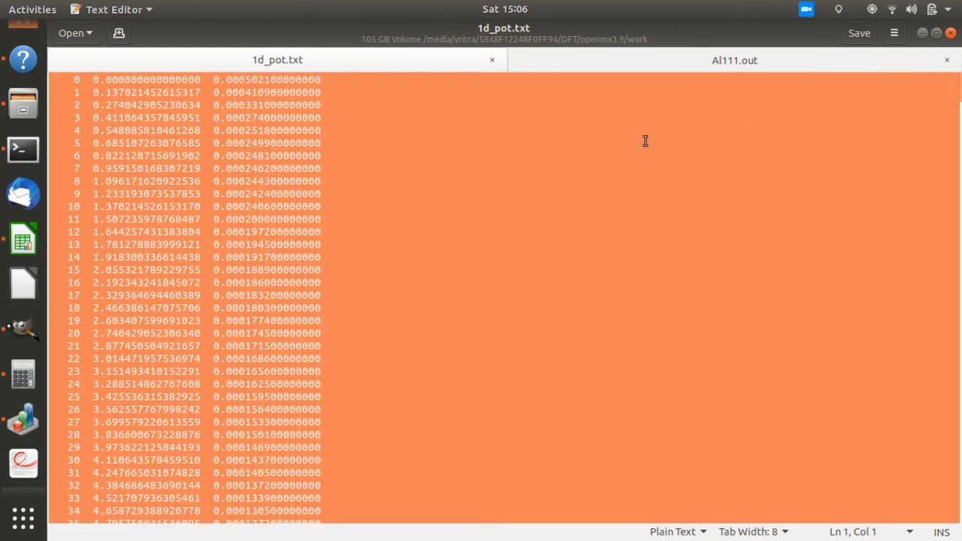
Switch to LibreOffice Calc and paste the potential data starting at column C, separated by tabs and spaces with merged delimiters
left_click(15, 250)
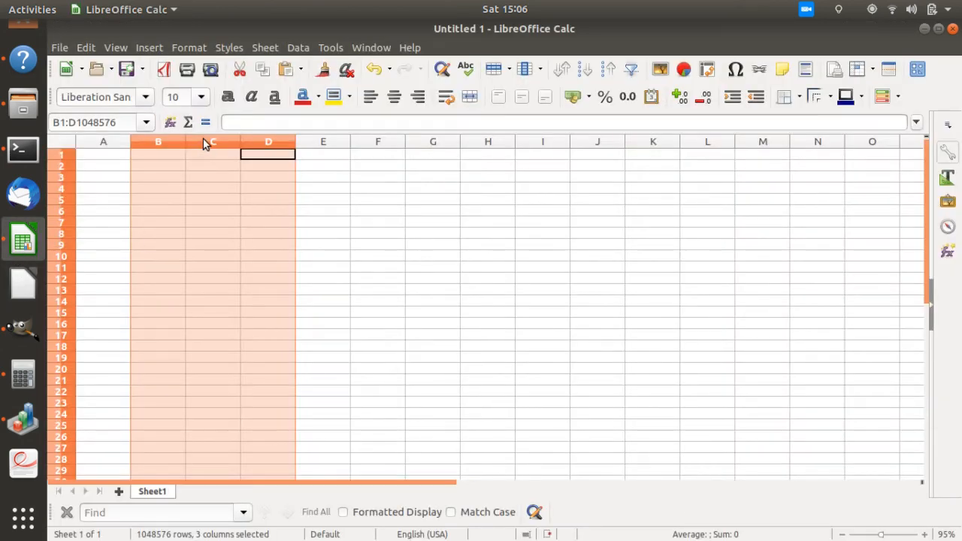
left_click(203, 141)
key("ctrl+v")
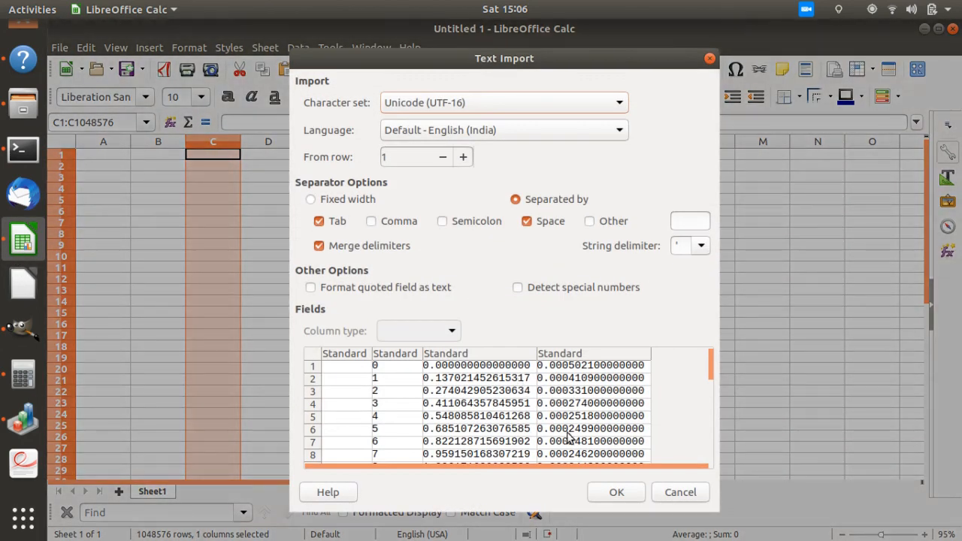
left_click(613, 494)
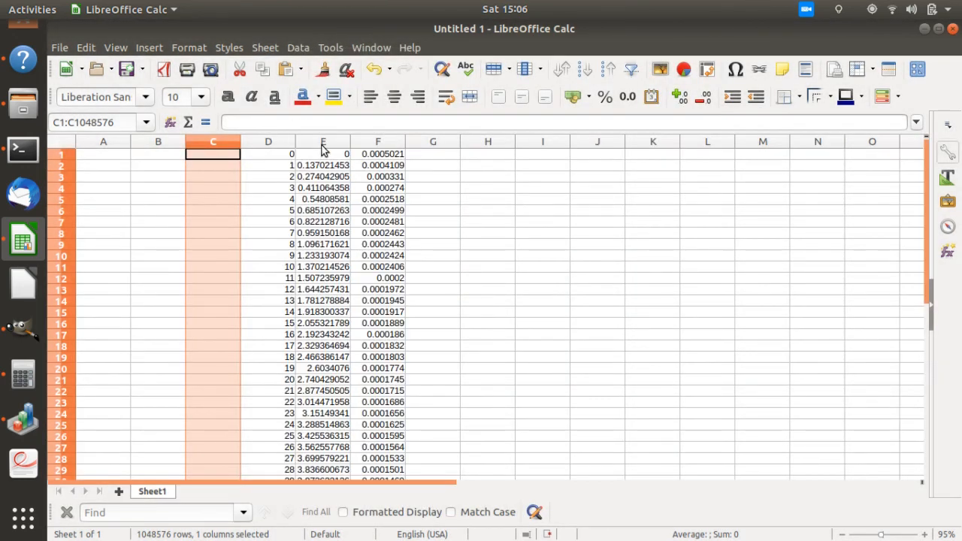
Copy spreadsheet columns E and F into the X and Y columns of Table1 in QtiPlot
left_click(322, 142)
left_click(370, 142, "ctrl")
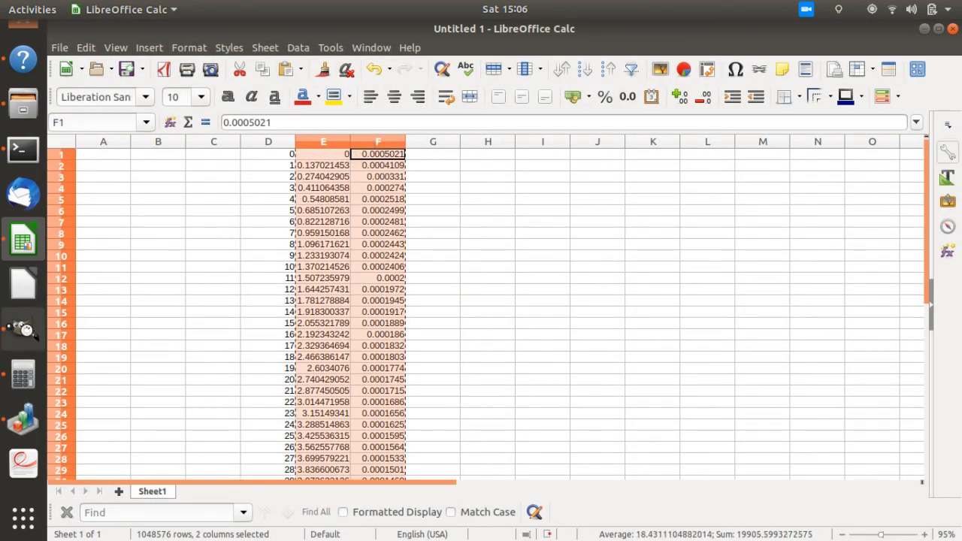
left_click(23, 419)
left_click(126, 151)
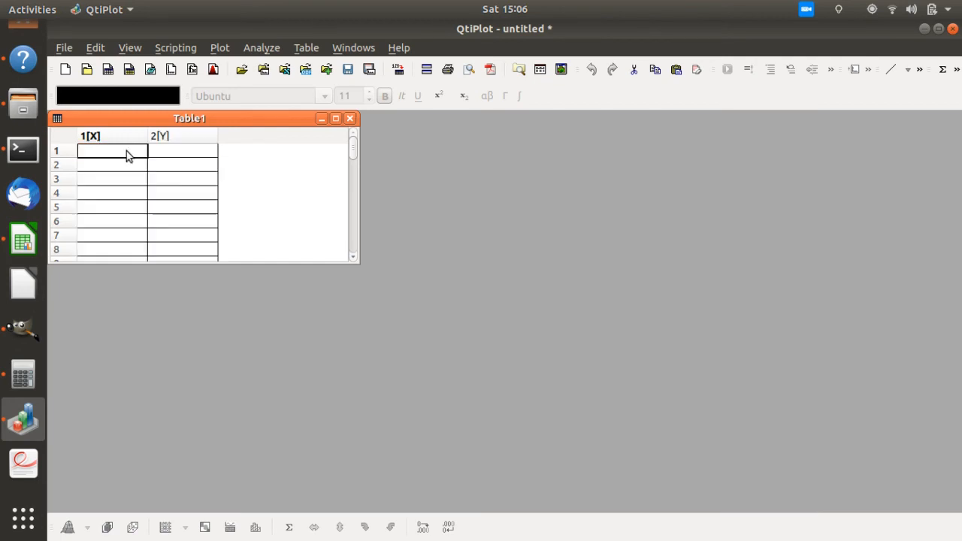
key("ctrl+v")
Plot the X and Y columns of Table1 as a line graph
left_click_drag(138, 141, 162, 140)
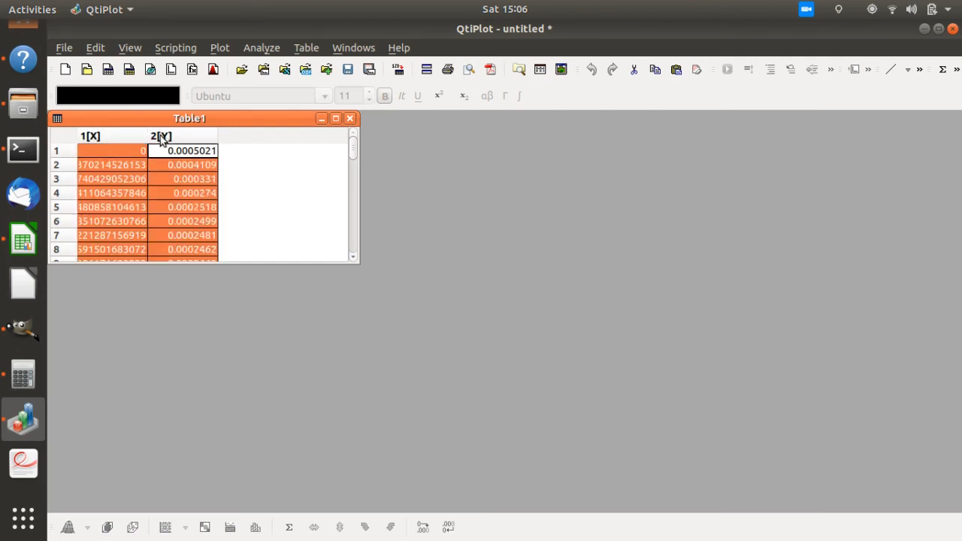
left_click(219, 47)
left_click(224, 127)
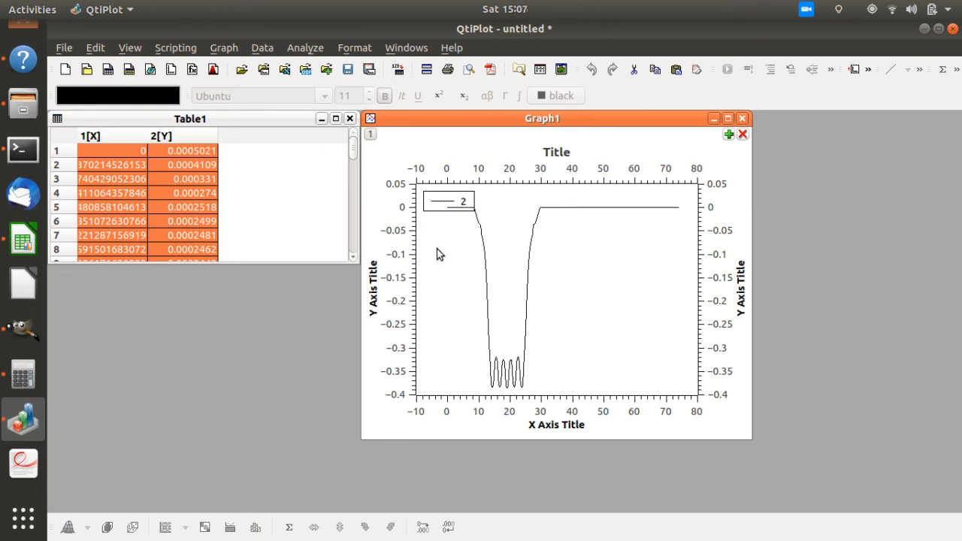
Set the graph's left Y-axis title to "Kohn Sham Potential (Hartree)"
double_click(374, 296)
triple_click(464, 296)
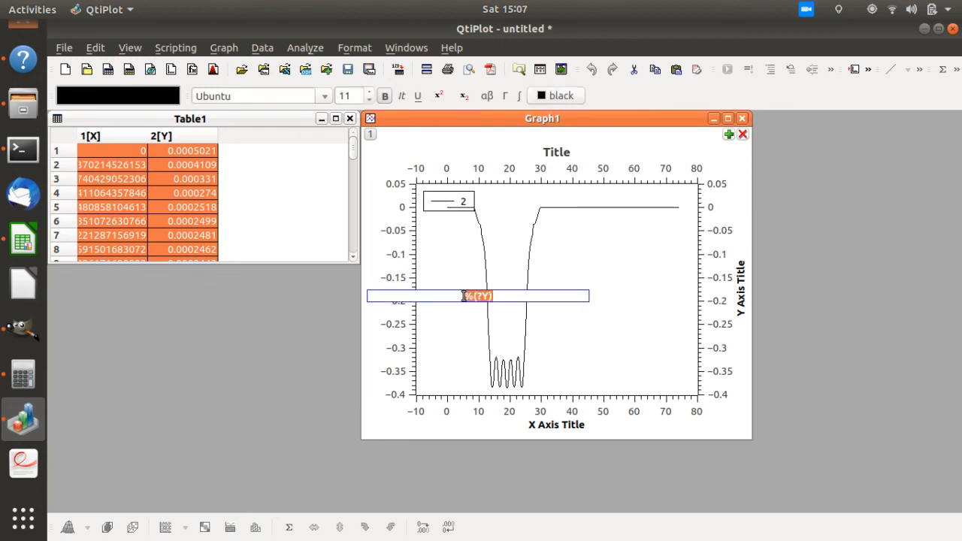
type("Kohn Sham")
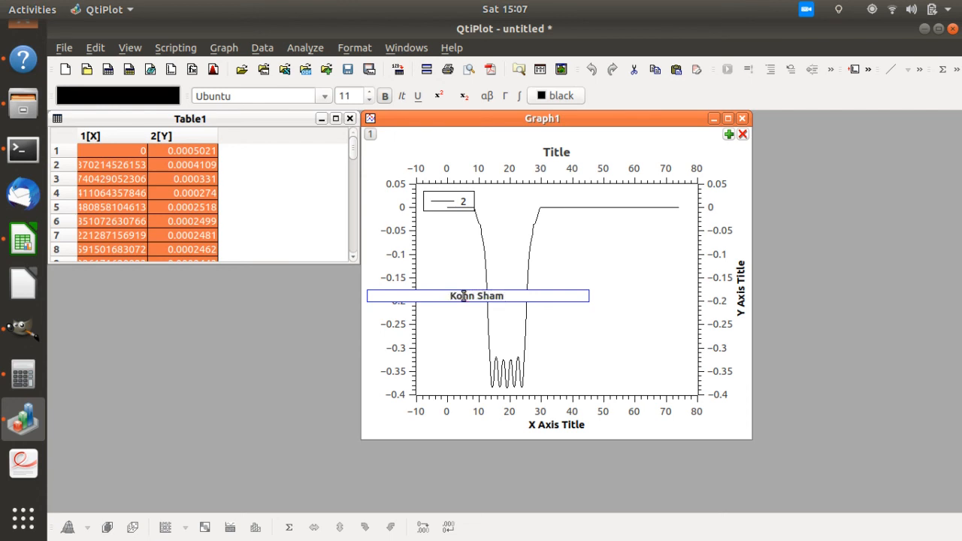
type(" Potenti")
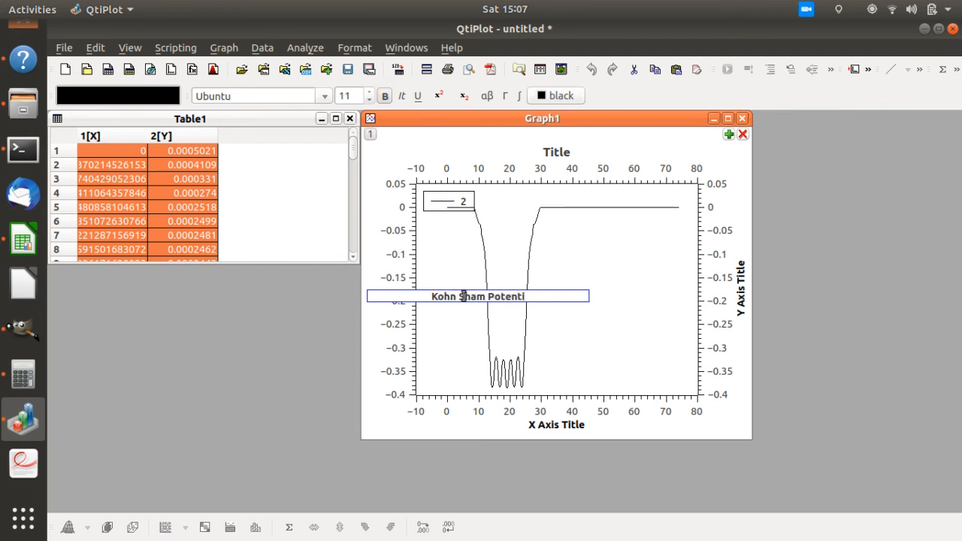
type("al (")
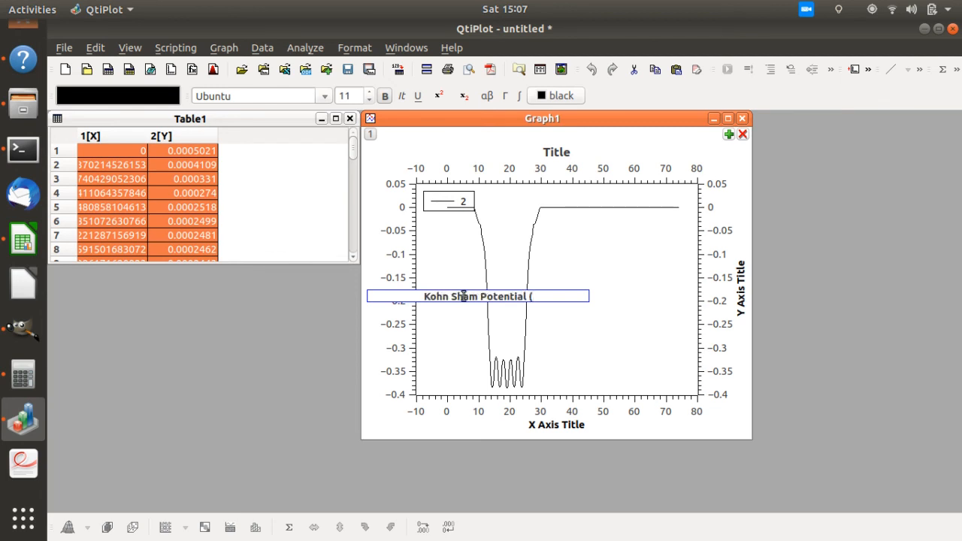
type("Hartree)")
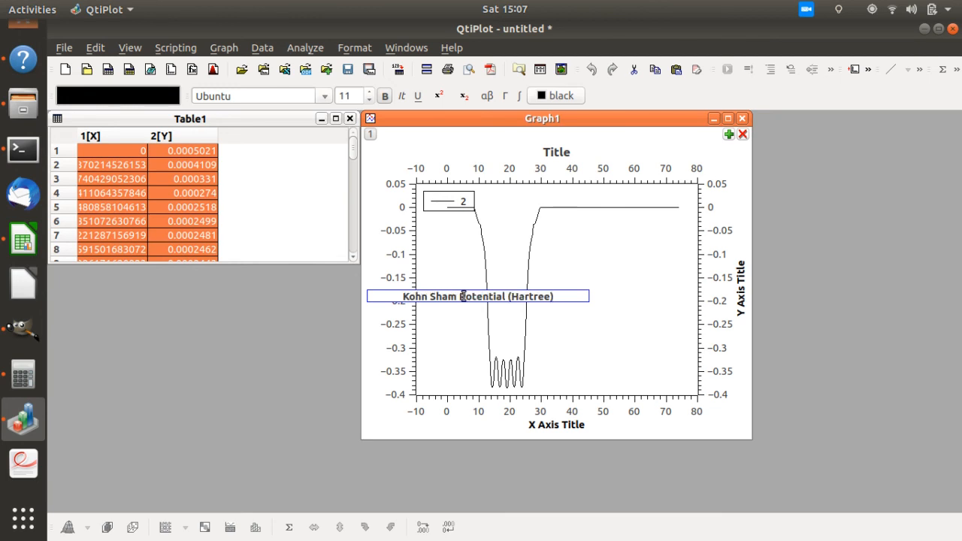
left_click(553, 267)
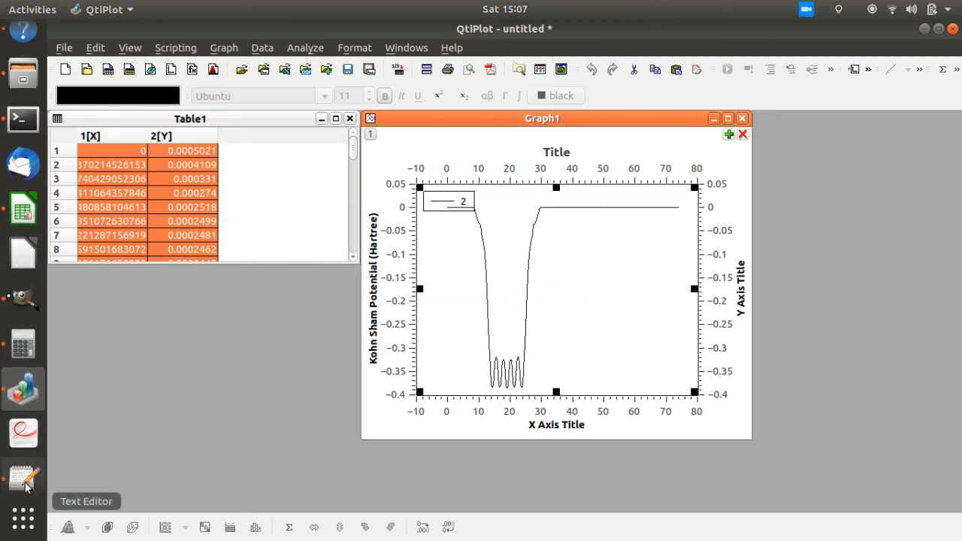
Switch to LibreOffice Impress to review the full work function formula on slide 1, and return to the QtiPlot graph
left_click(23, 406)
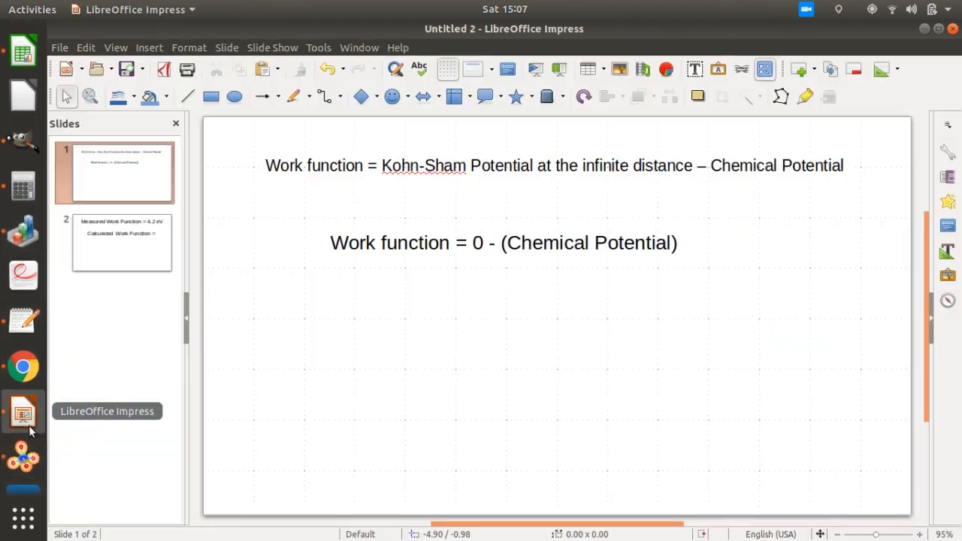
triple_click(553, 167)
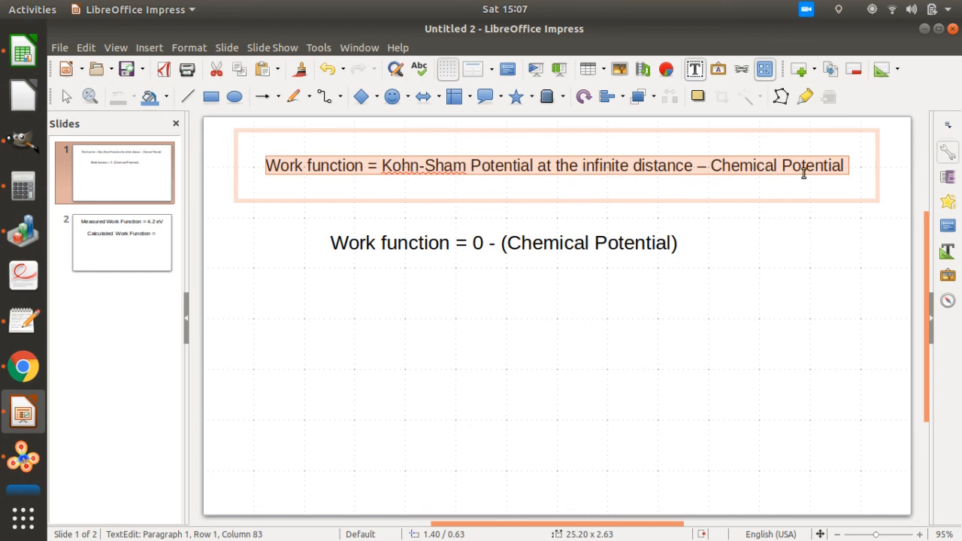
left_click(23, 232)
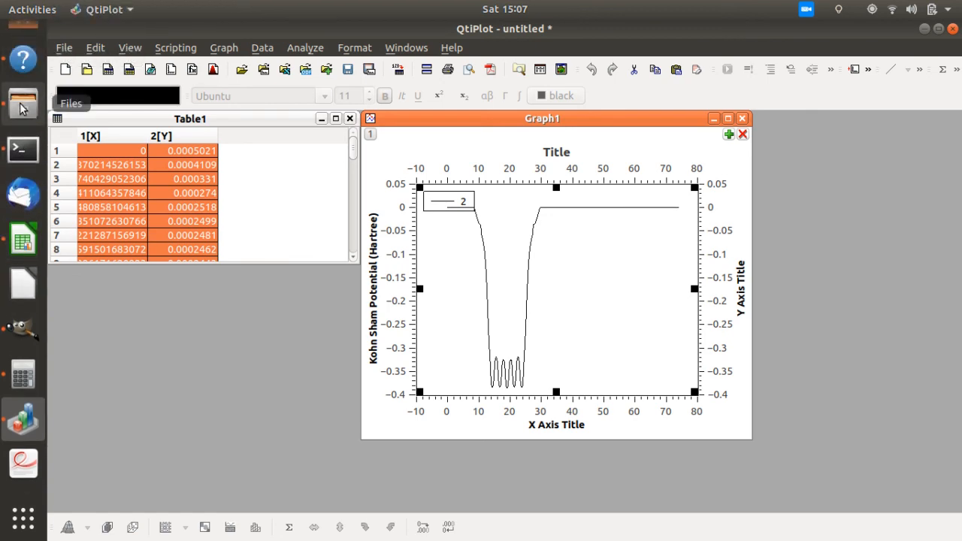
Open Al111.out from the work folder, search for "chemical" and highlight the leading digits of the chemical potential in Hartree
left_click(21, 106)
left_click(553, 440)
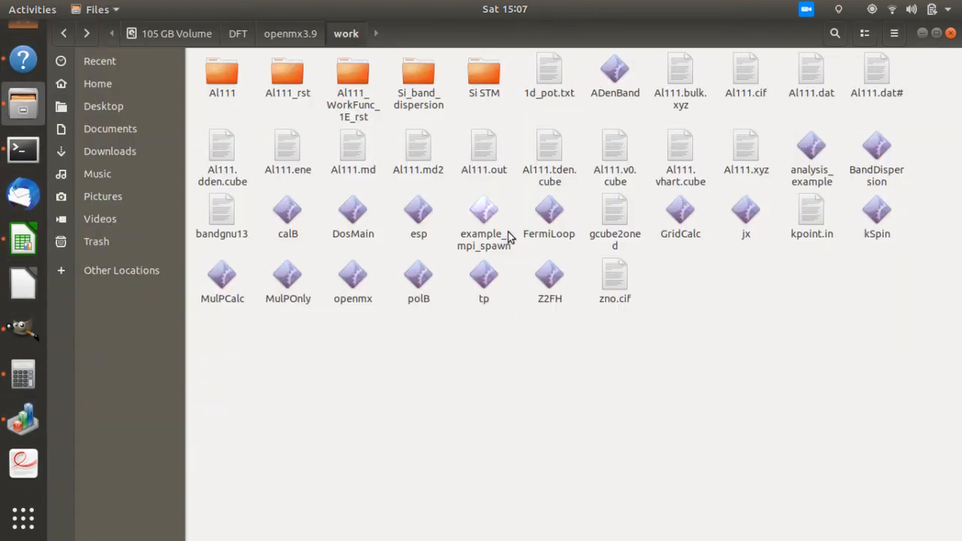
double_click(496, 175)
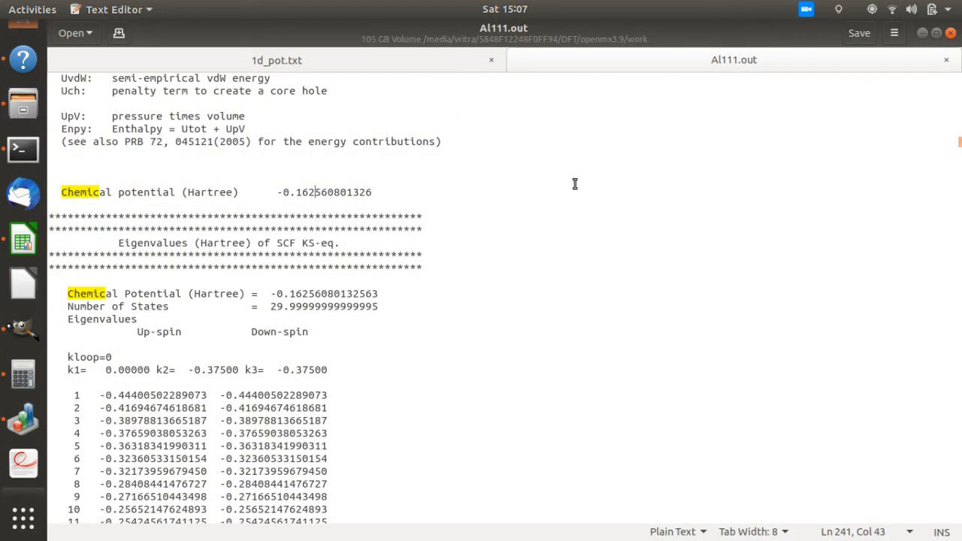
key("ctrl+f")
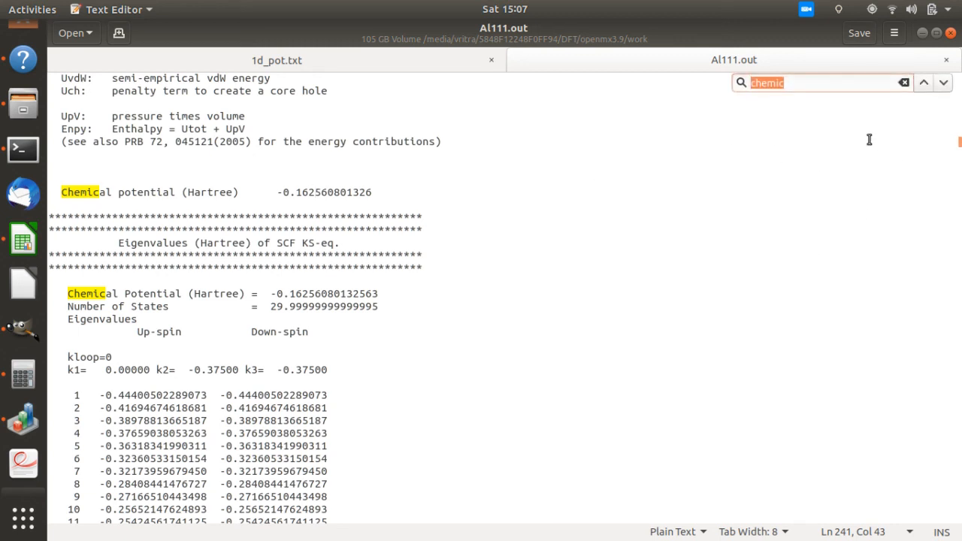
left_click(796, 86)
type("al")
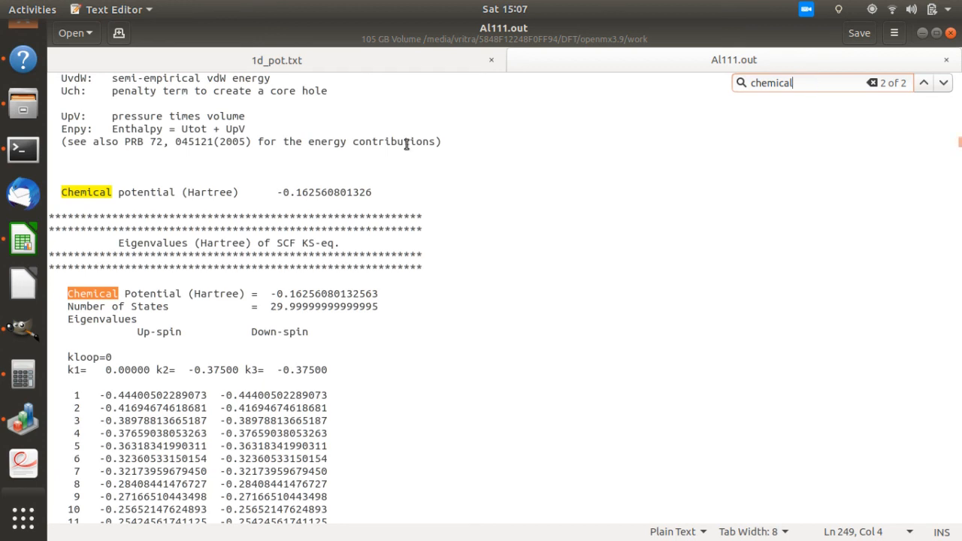
left_click(404, 189)
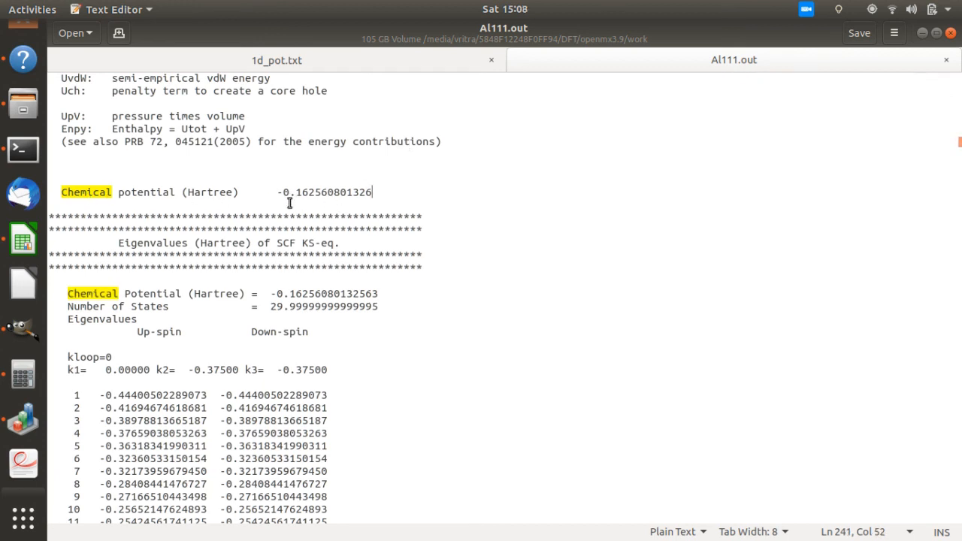
left_click_drag(284, 193, 310, 193)
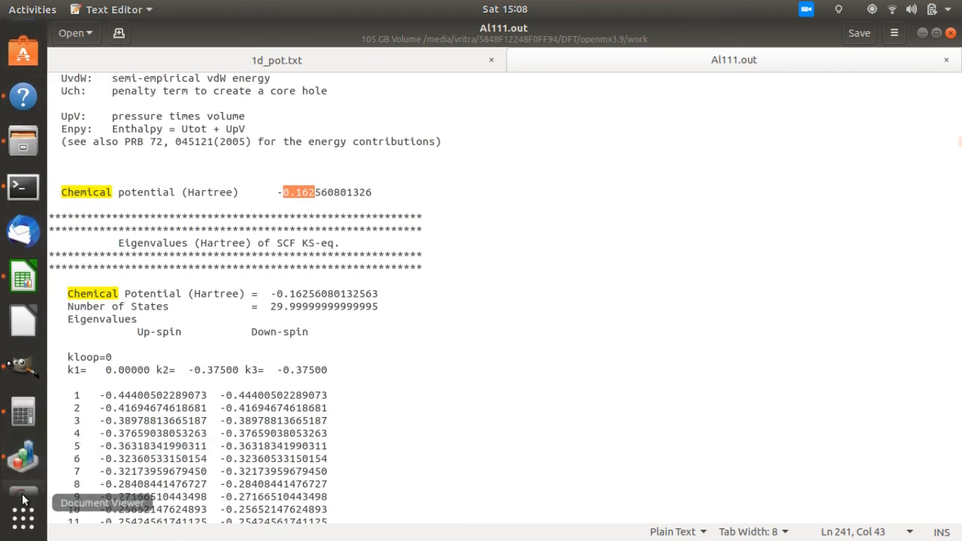
Switch to Chrome, convert 0.162 Hartree to electronvolts in the unit converter and copy the leading digits of the result
left_click(23, 459)
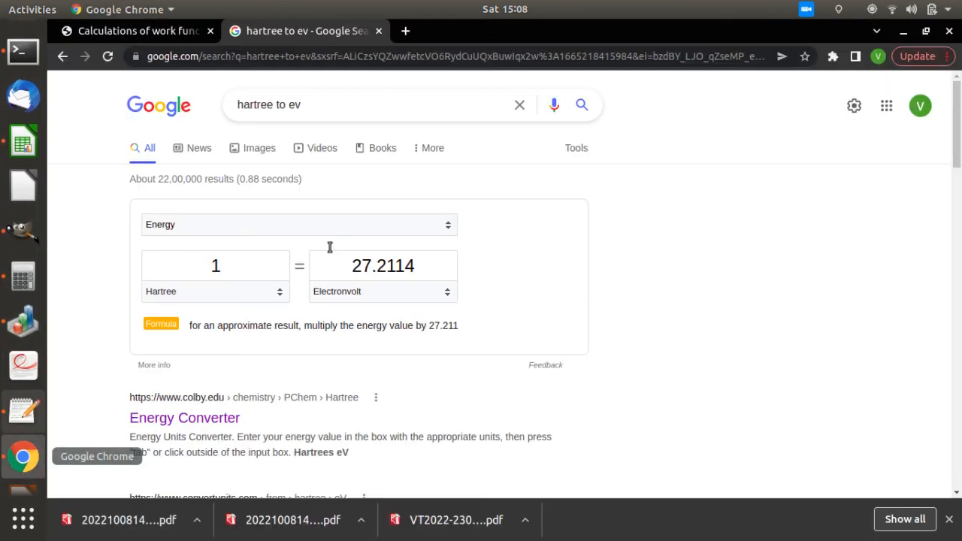
left_click(268, 264)
type("0.162")
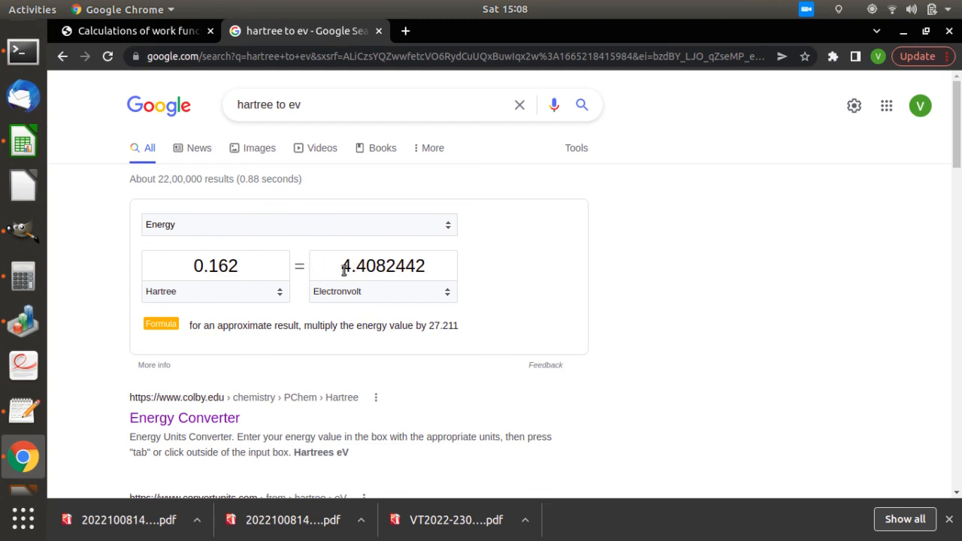
left_click_drag(343, 267, 381, 271)
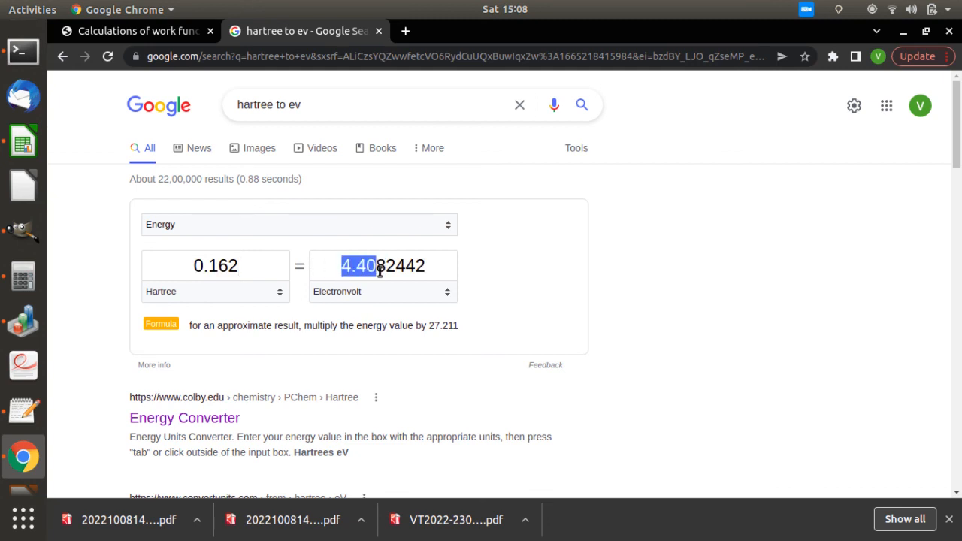
key("ctrl+c")
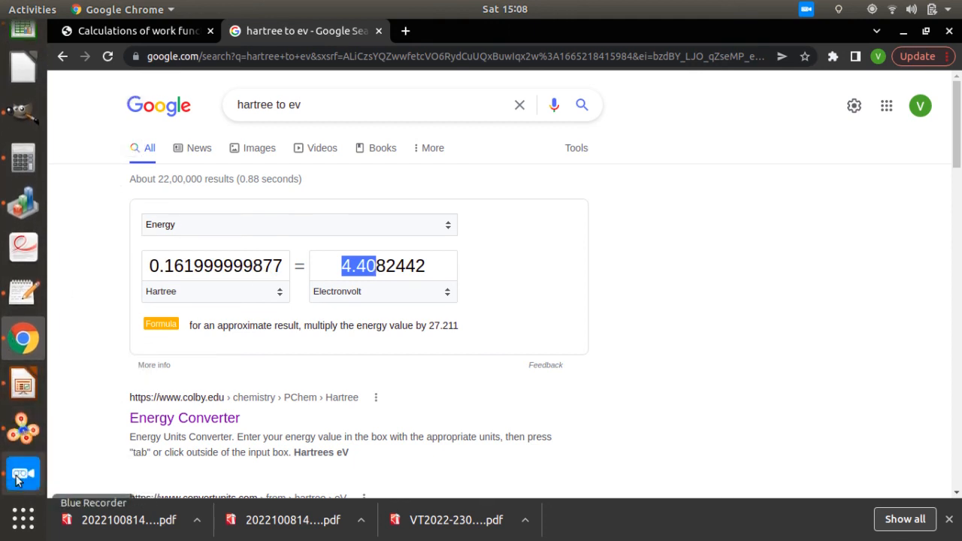
Switch to LibreOffice Impress and replace "Chemical Potential" in the second work function equation on slide 1 with -4.408
left_click(23, 385)
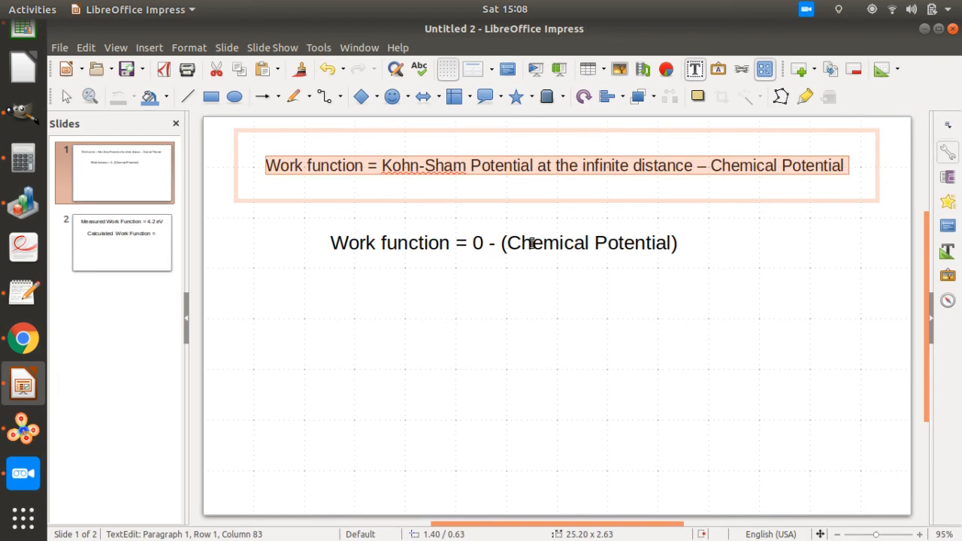
left_click_drag(594, 248, 671, 243)
left_click(507, 243)
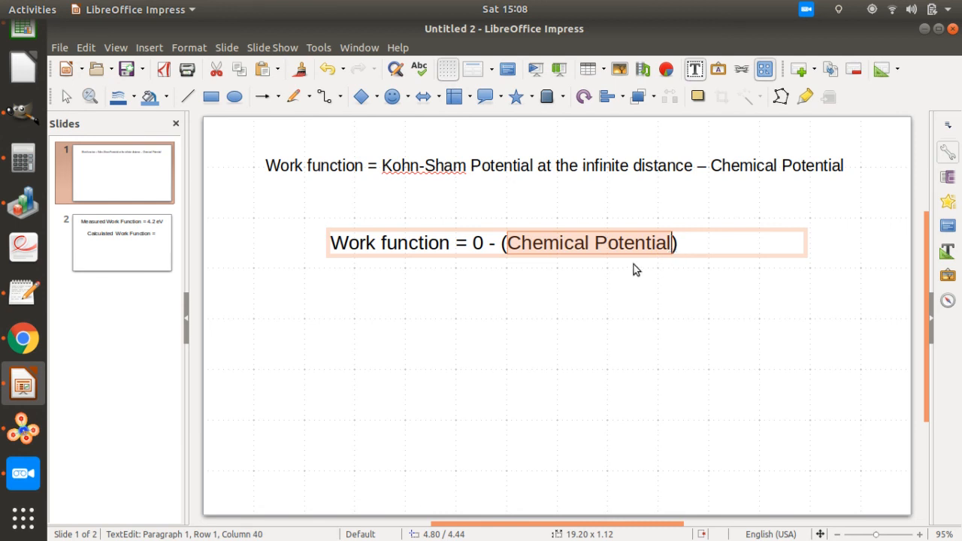
type("-4.4")
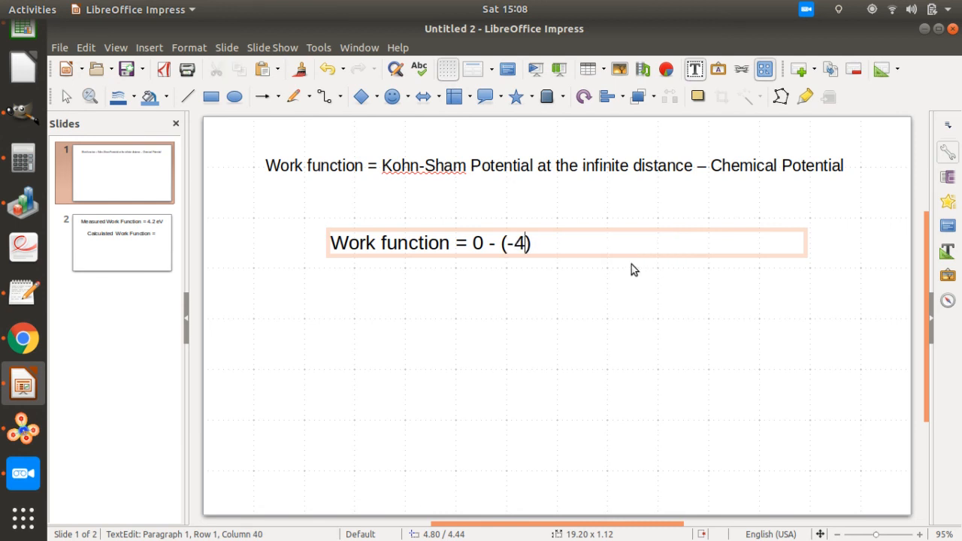
type("08")
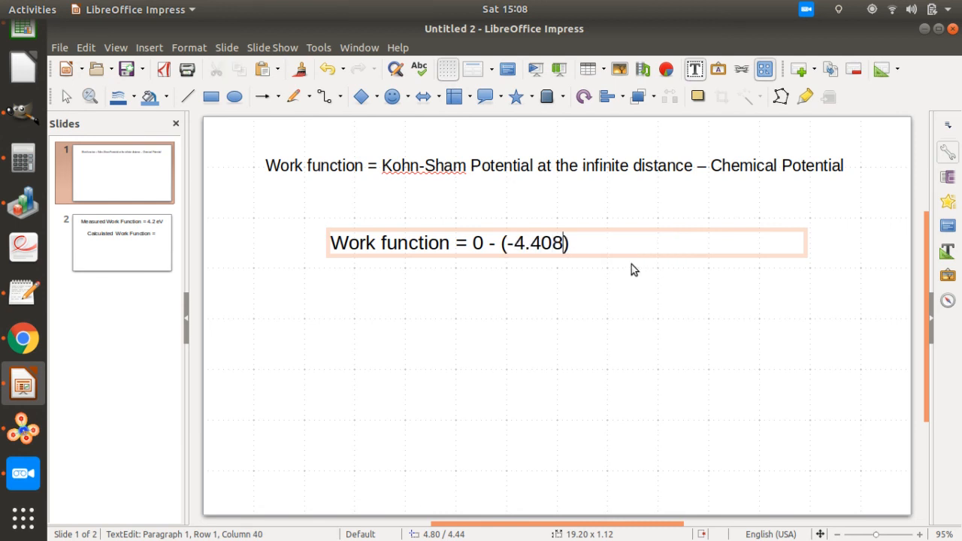
key("BackSpace")
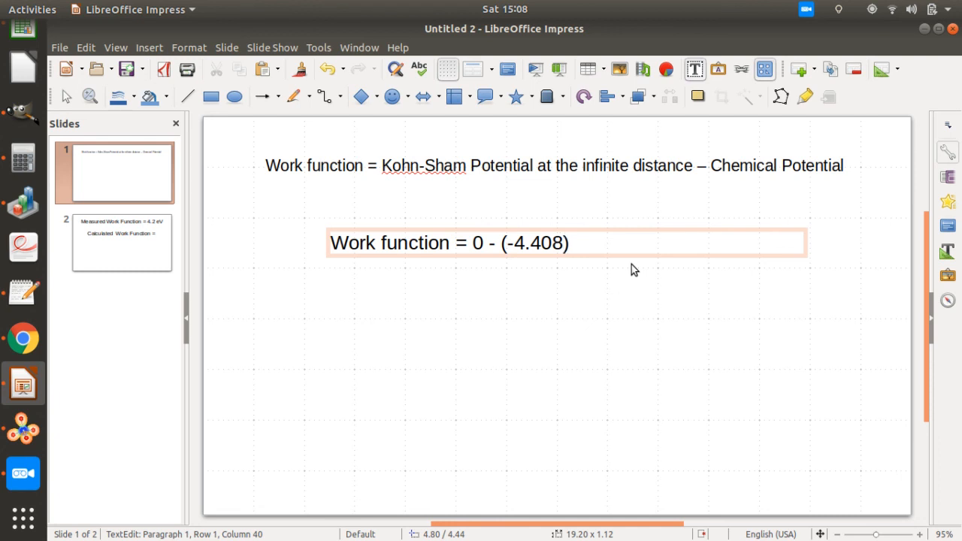